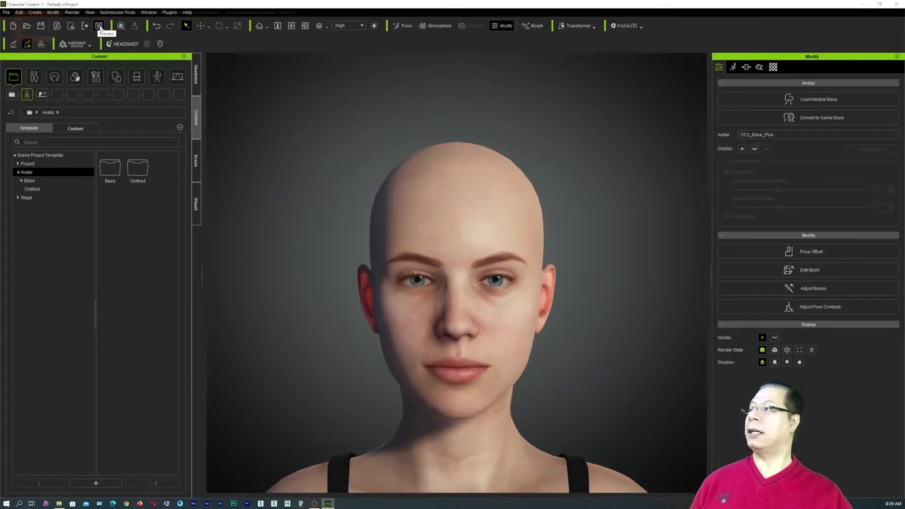
Step: Render a preview image of the avatar's head, look it over in Photos and close the preview
left_click(99, 26)
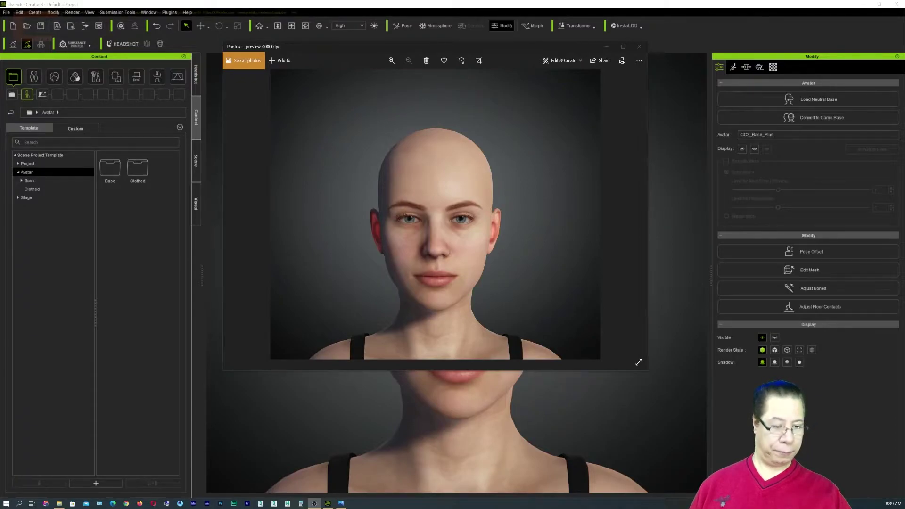
key("alt+Tab")
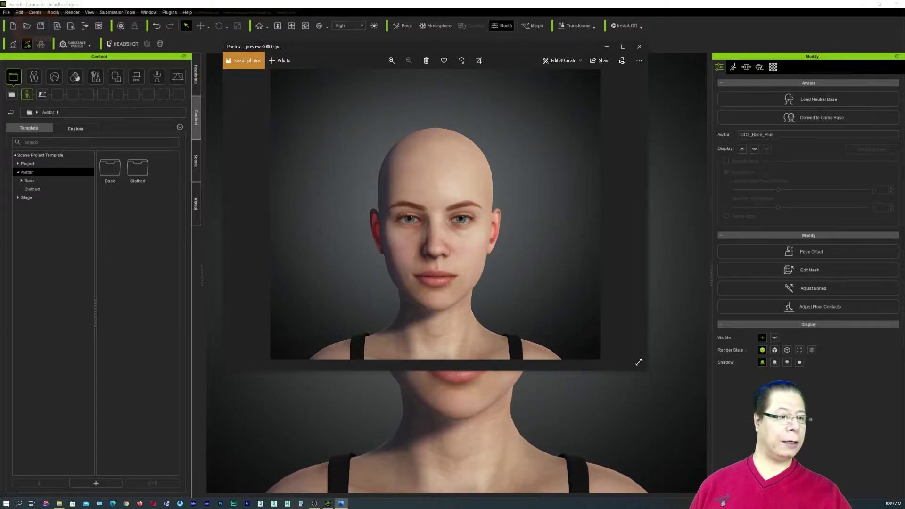
key("alt+Tab")
key("alt+Tab")
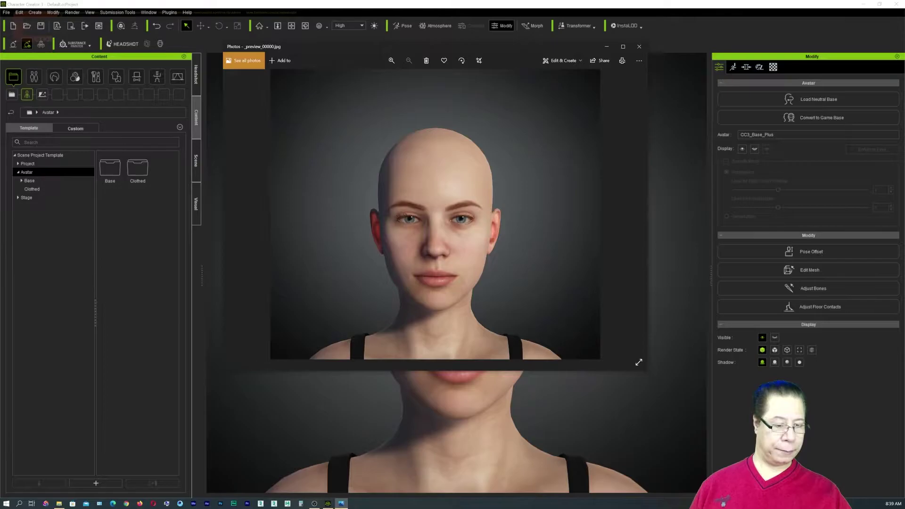
key("alt+Tab")
key("alt+Tab")
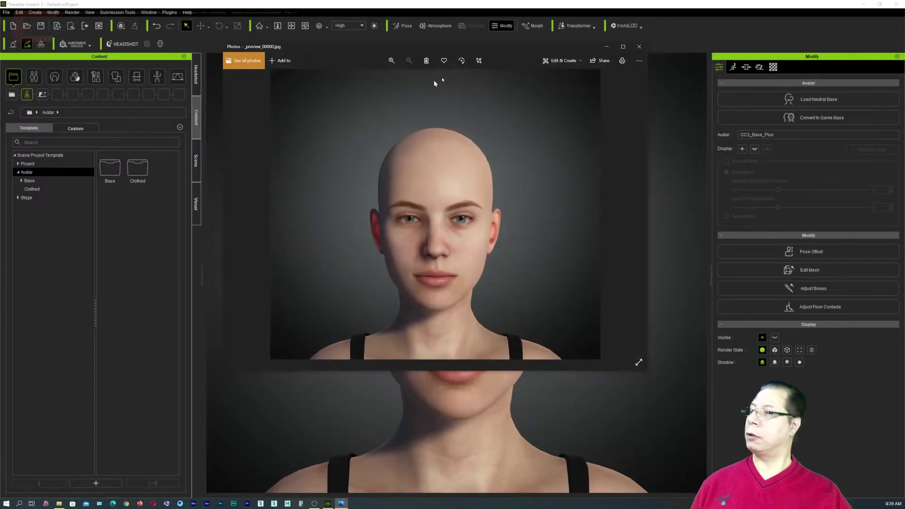
left_click_drag(528, 46, 507, 44)
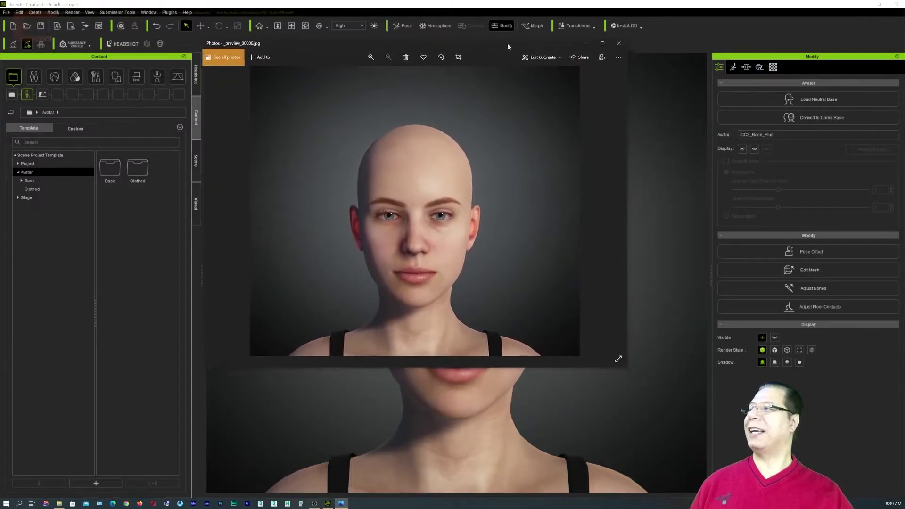
left_click(474, 43)
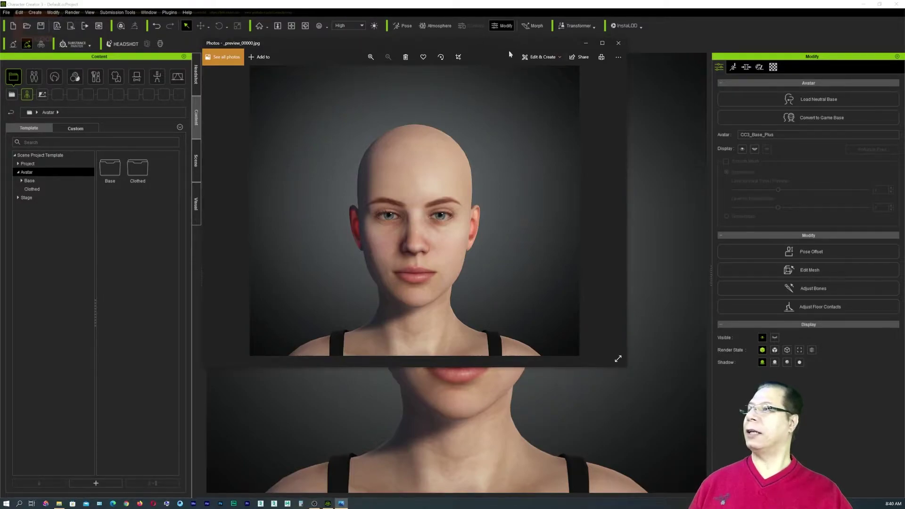
left_click_drag(501, 47, 551, 59)
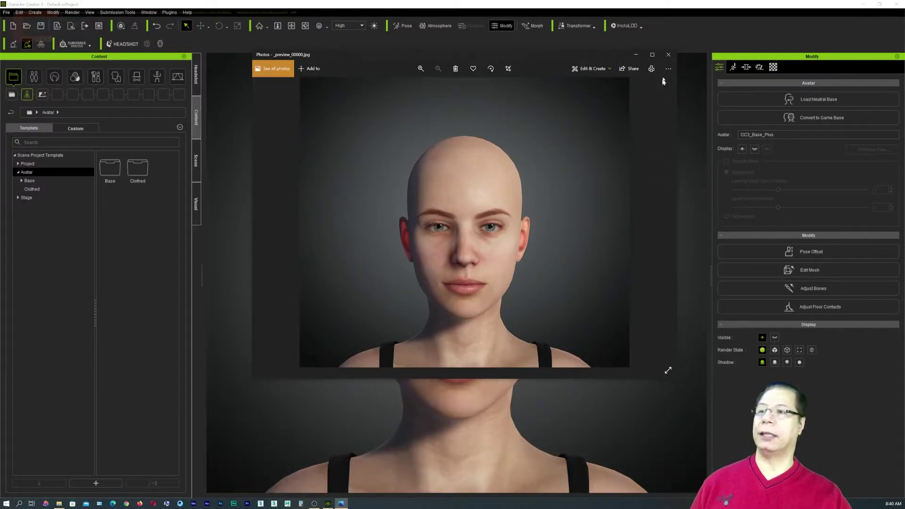
left_click(669, 55)
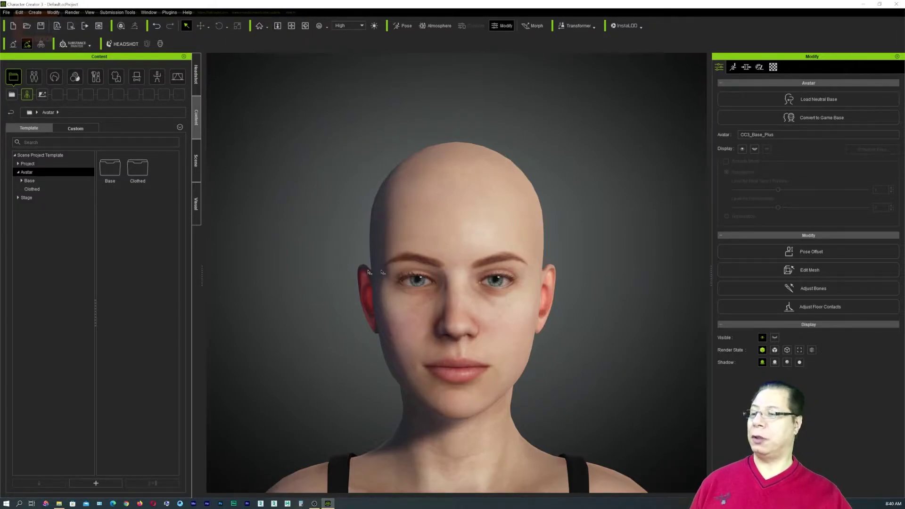
Step: Try the camera zoom, pan and orbit tools on the avatar's head, and return to the selection tool
left_click(278, 26)
left_click_drag(540, 236, 537, 255)
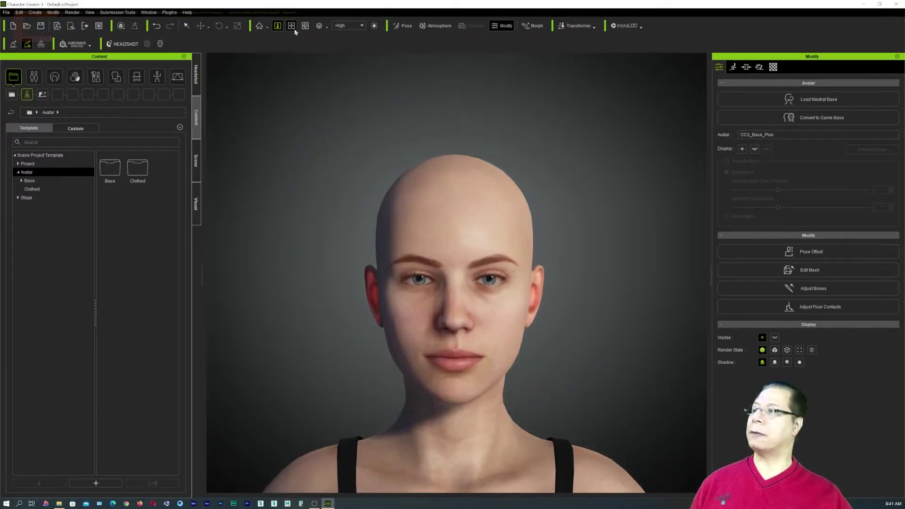
left_click(291, 25)
left_click_drag(556, 191, 551, 214)
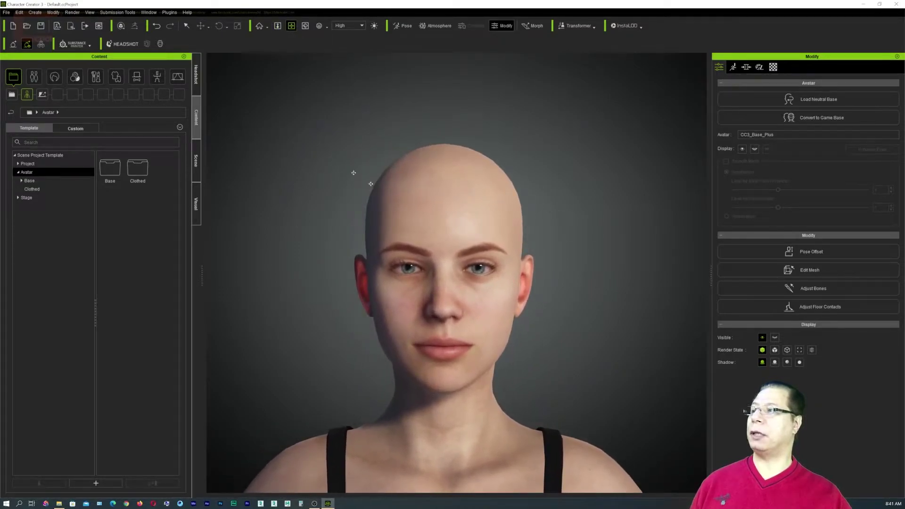
left_click(305, 25)
left_click_drag(579, 255, 582, 259)
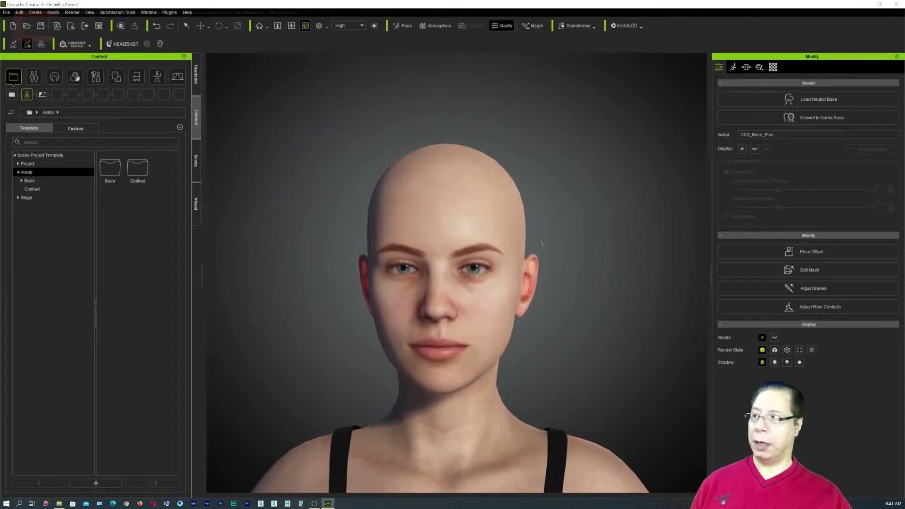
left_click_drag(542, 241, 528, 238)
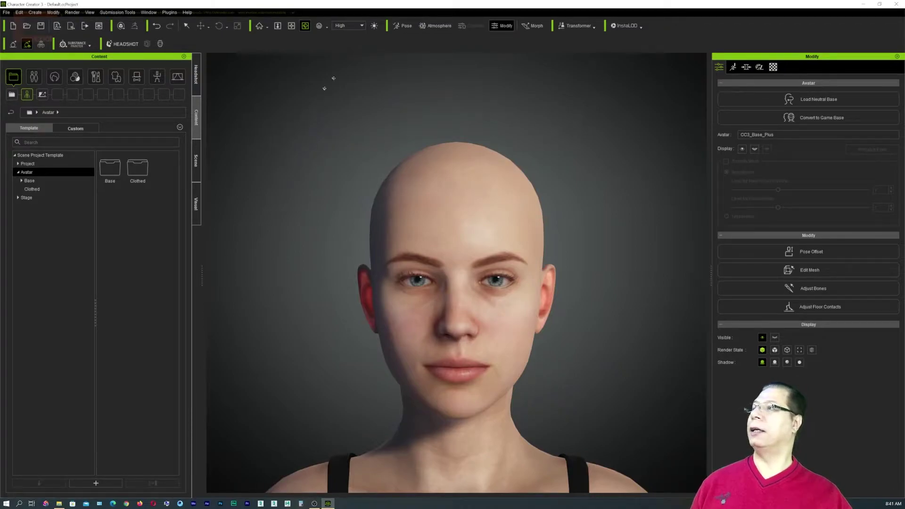
left_click(326, 25)
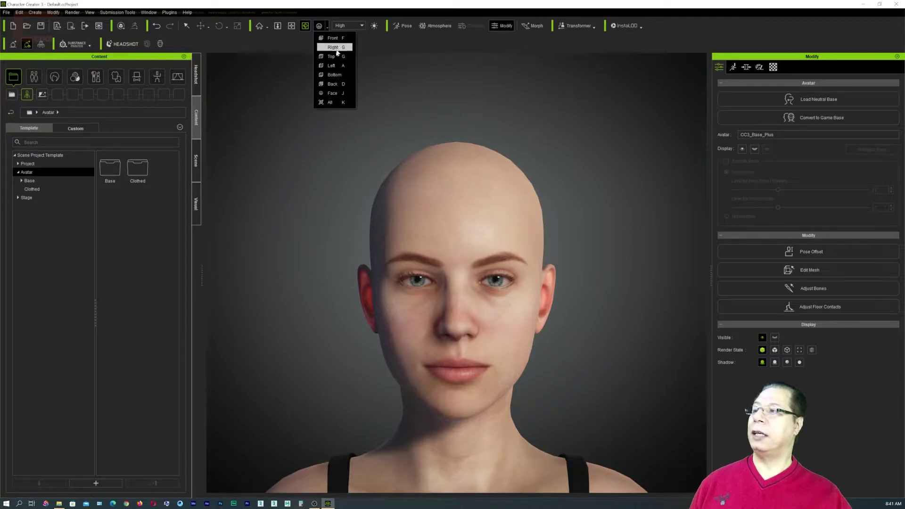
left_click(374, 43)
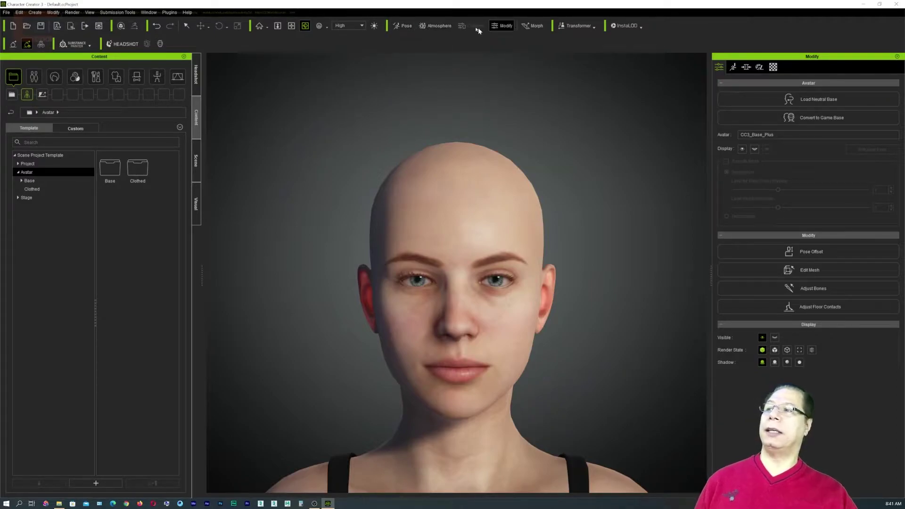
key("q")
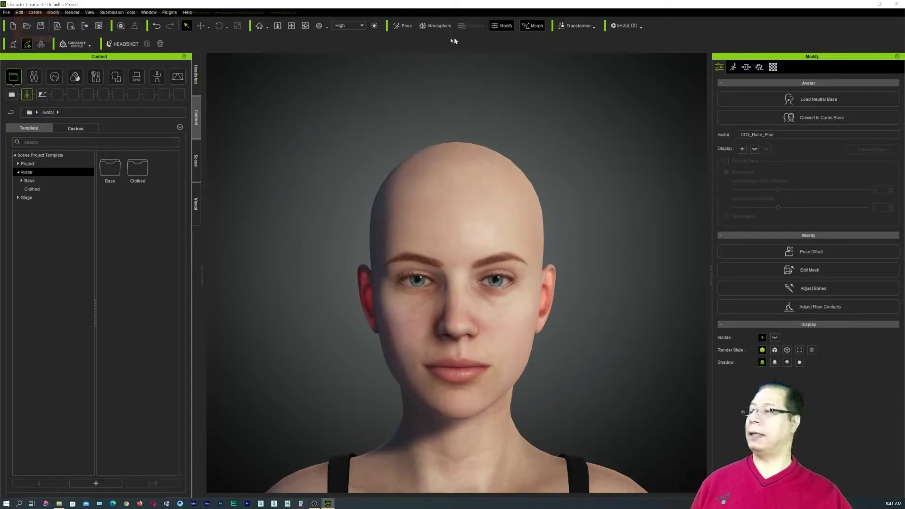
Step: Dress the avatar in the Spaghetti-strap Top from the shirts and Jeans_B from the pants
left_click(116, 76)
left_click(27, 95)
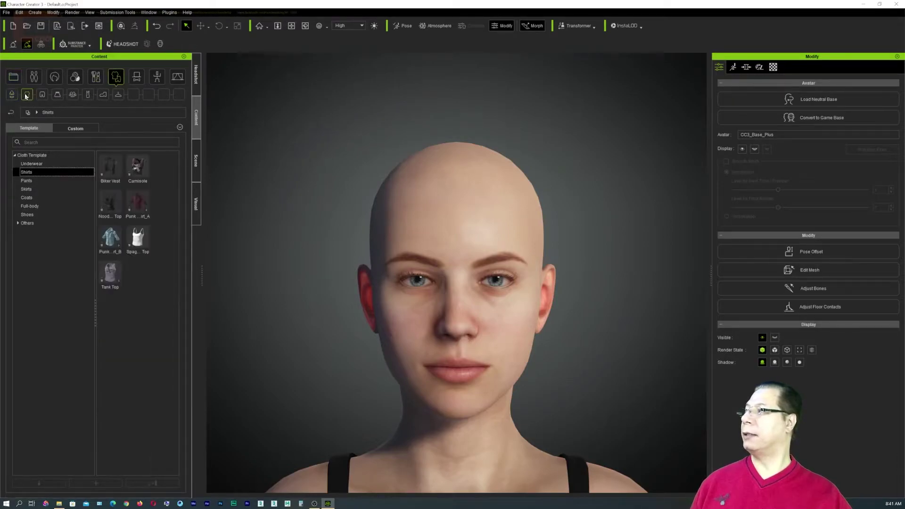
double_click(130, 249)
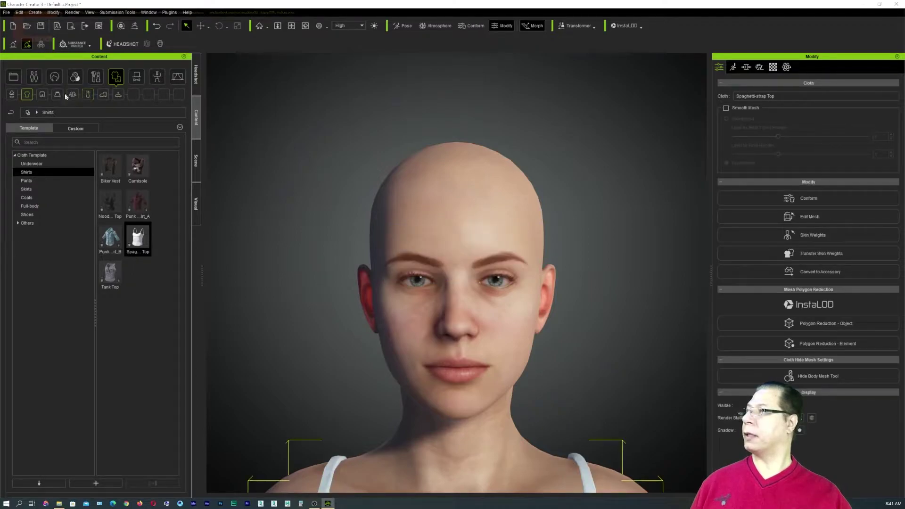
left_click(42, 95)
double_click(110, 203)
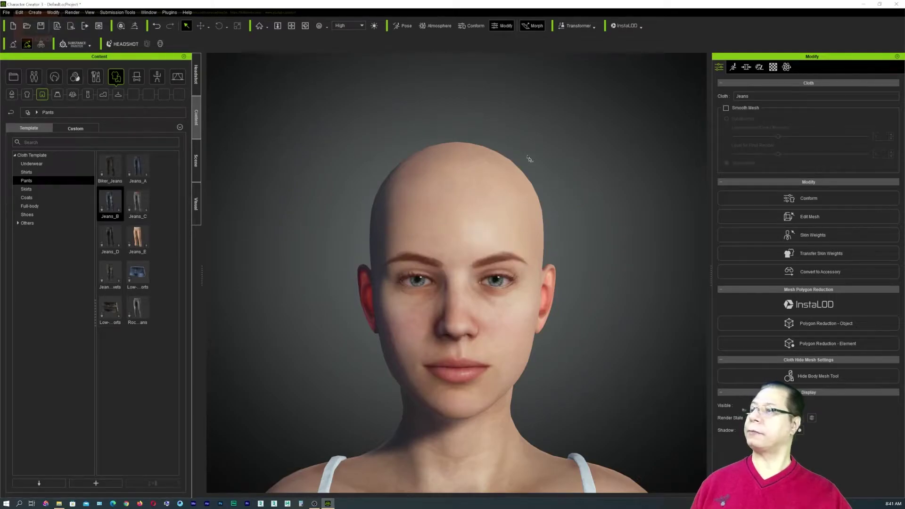
Step: Select the whole avatar instead of the jeans and frame it in the Front view
left_click(327, 27)
left_click(335, 39)
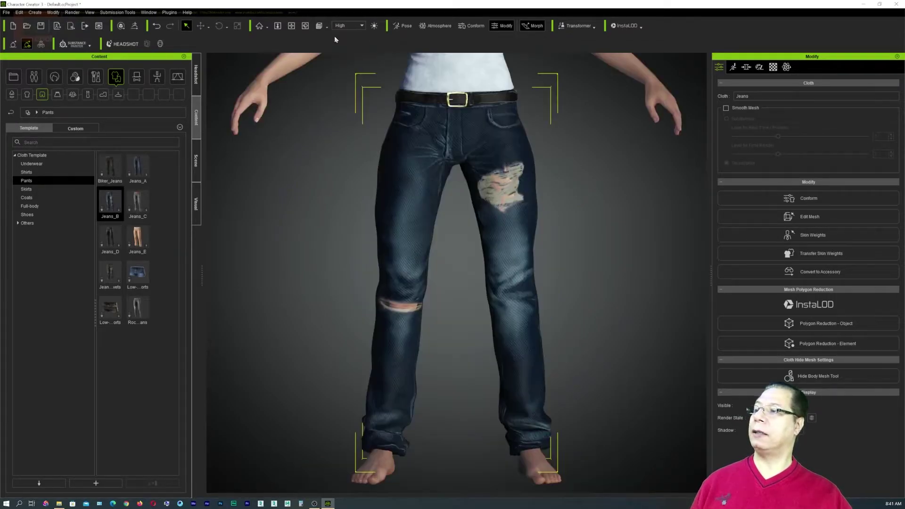
left_click(592, 174)
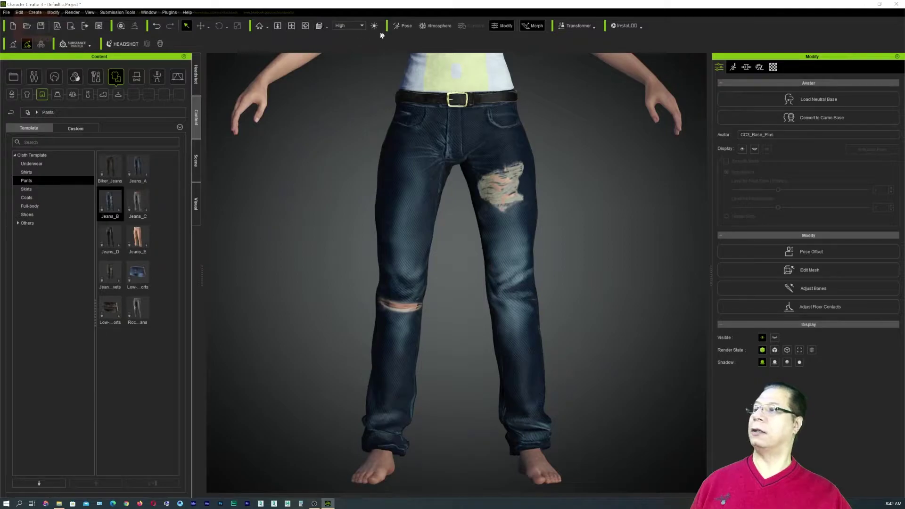
left_click(292, 73)
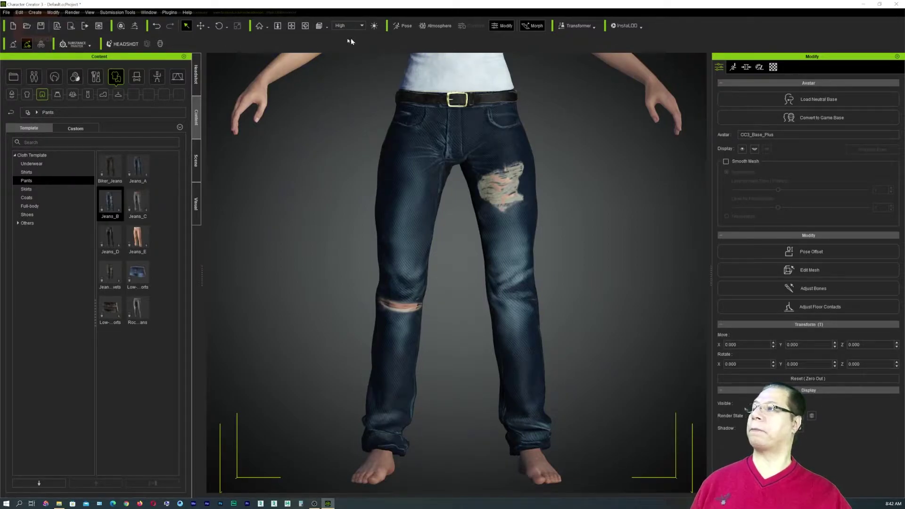
left_click(328, 26)
left_click(332, 39)
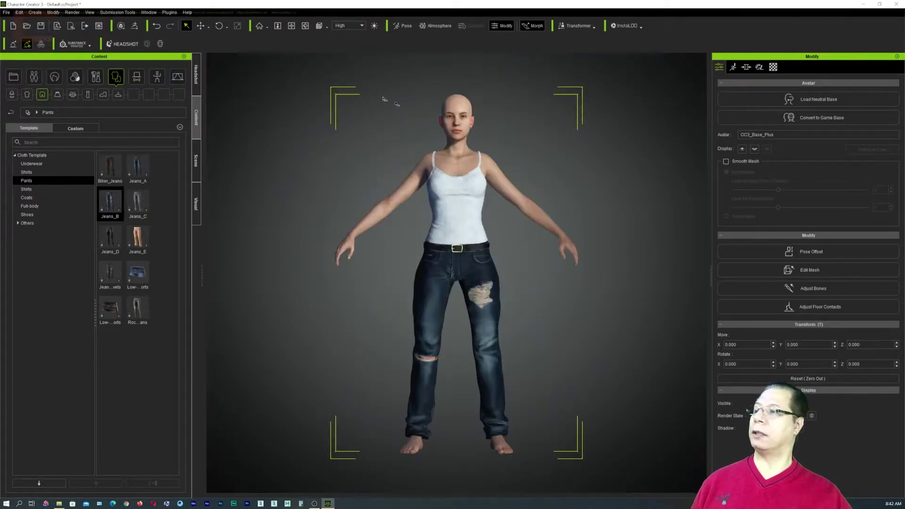
Step: View the dressed avatar from the Right and Top preset camera angles
left_click(326, 26)
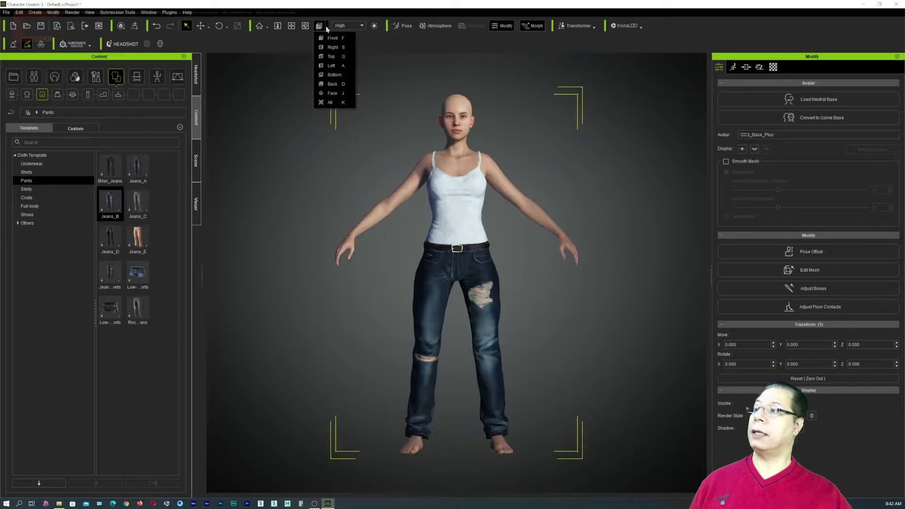
left_click(331, 46)
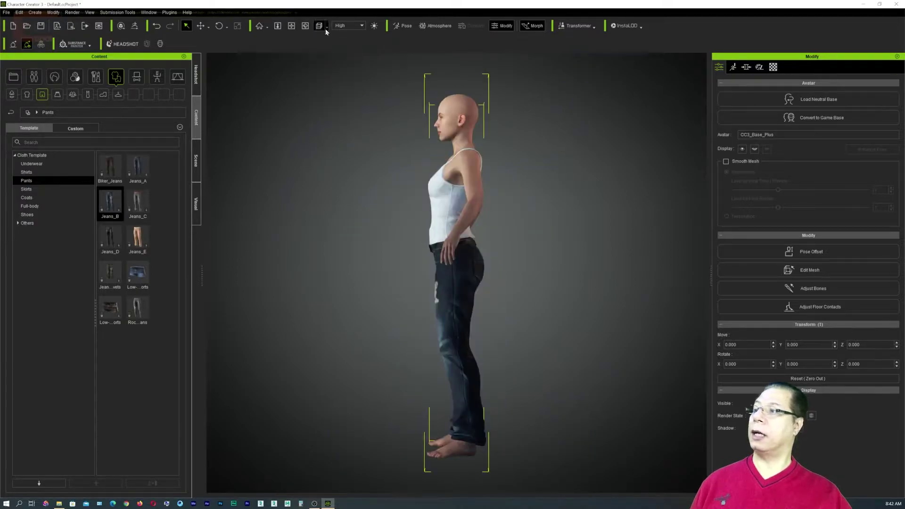
left_click(328, 28)
left_click(336, 56)
left_click(325, 27)
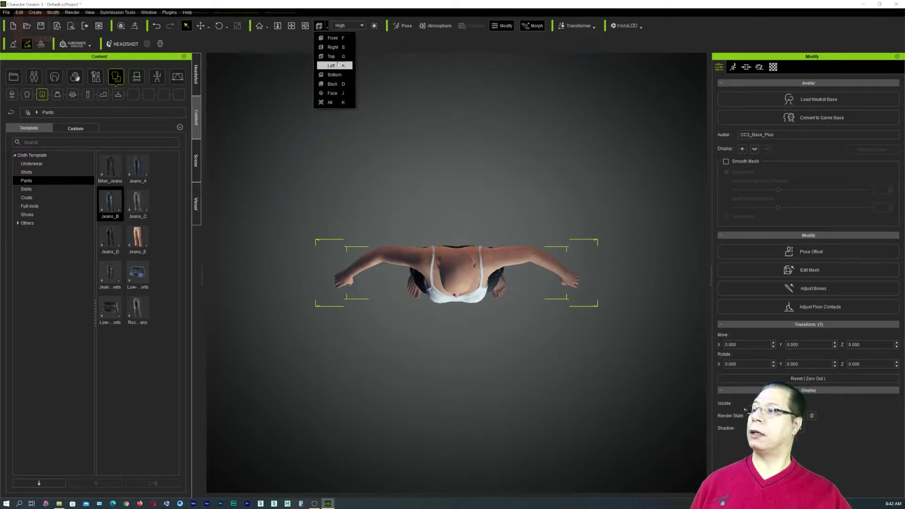
left_click(394, 42)
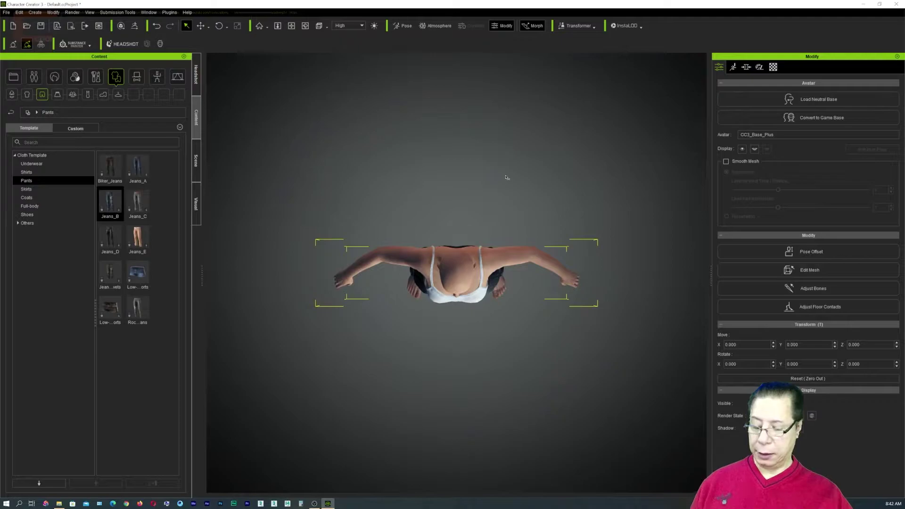
Step: Cycle the camera through the Left, Front, Top and Face views, ending with the full avatar framed at an angle
key("ctrl+4")
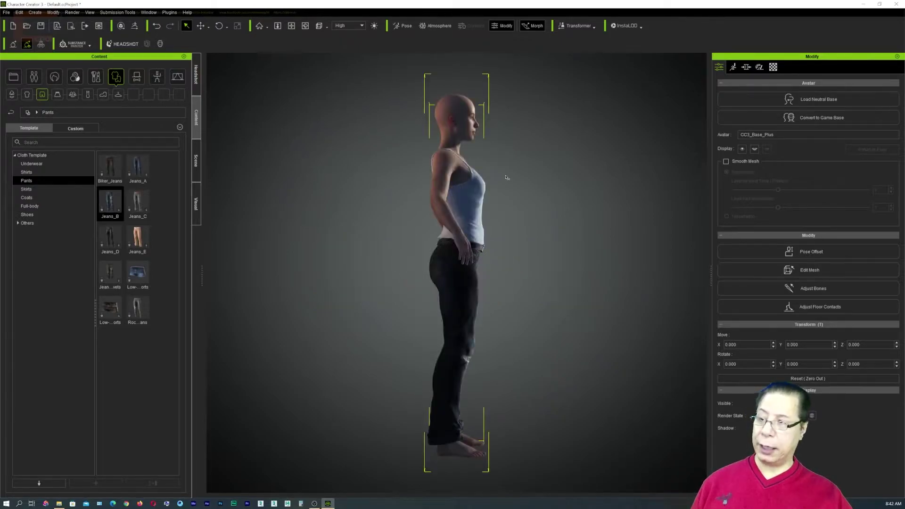
key("ctrl+2")
key("ctrl+1")
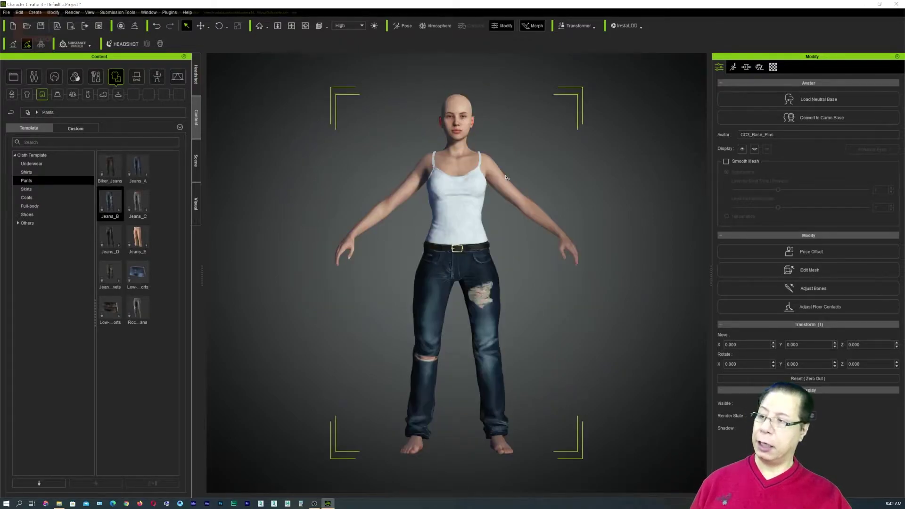
key("ctrl+5")
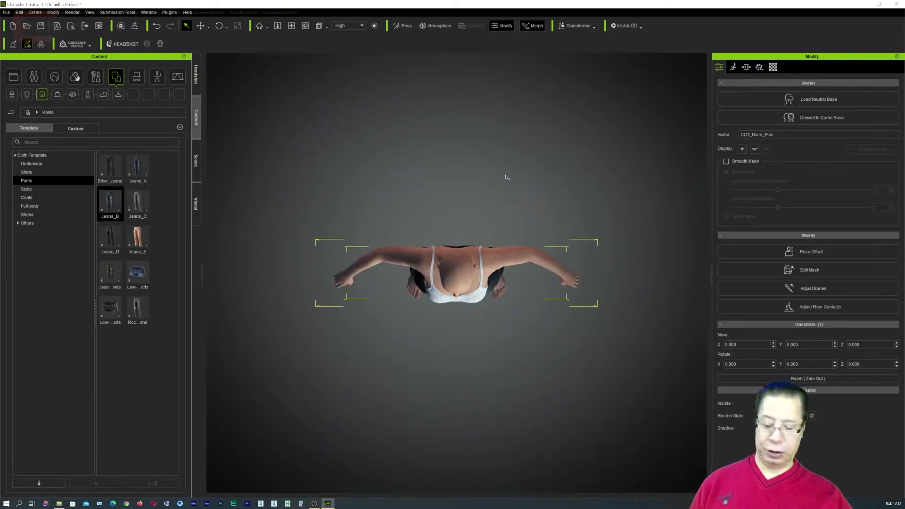
key("ctrl+7")
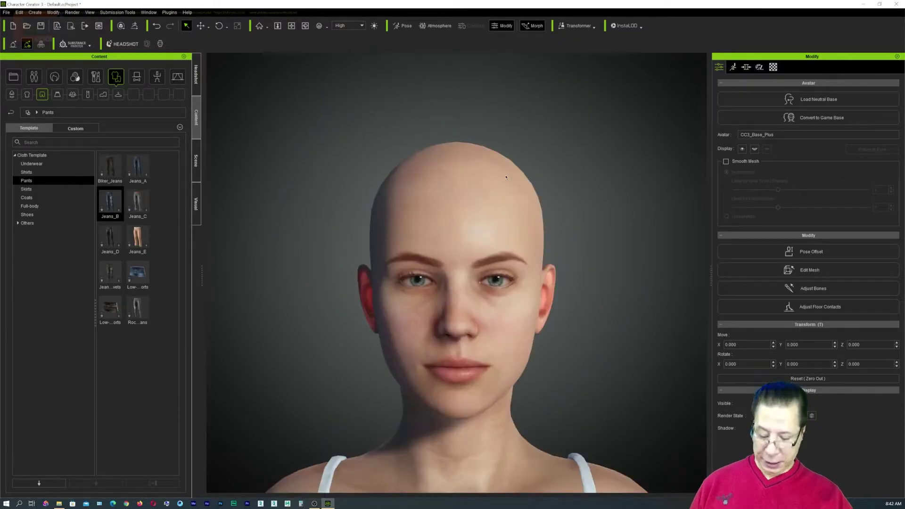
key("ctrl+1")
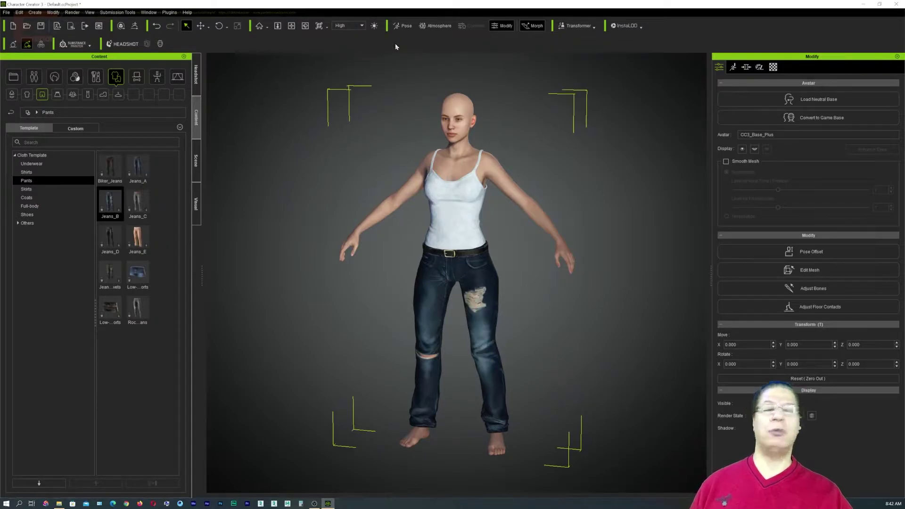
left_click(327, 26)
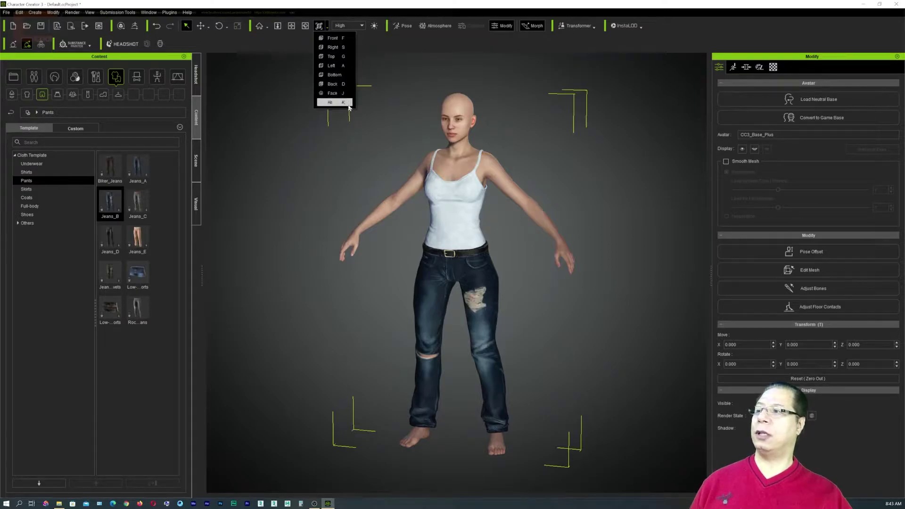
left_click(377, 43)
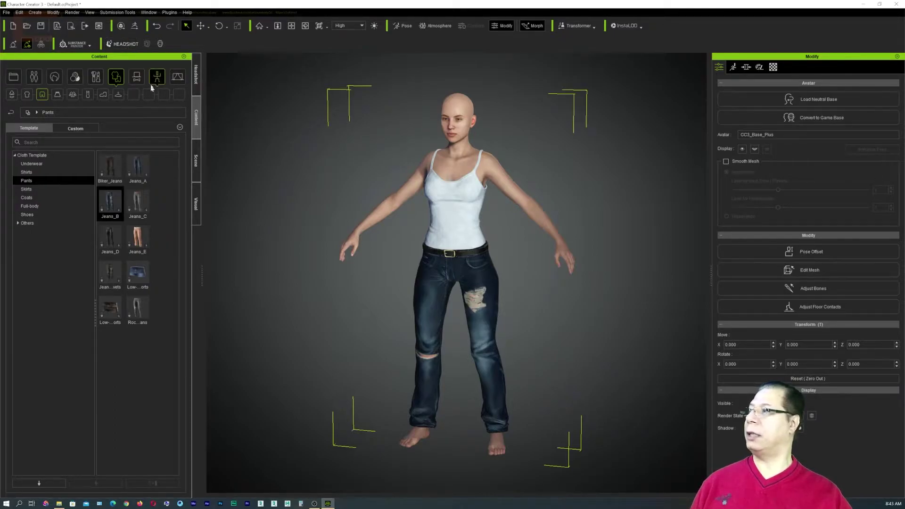
left_click(13, 79)
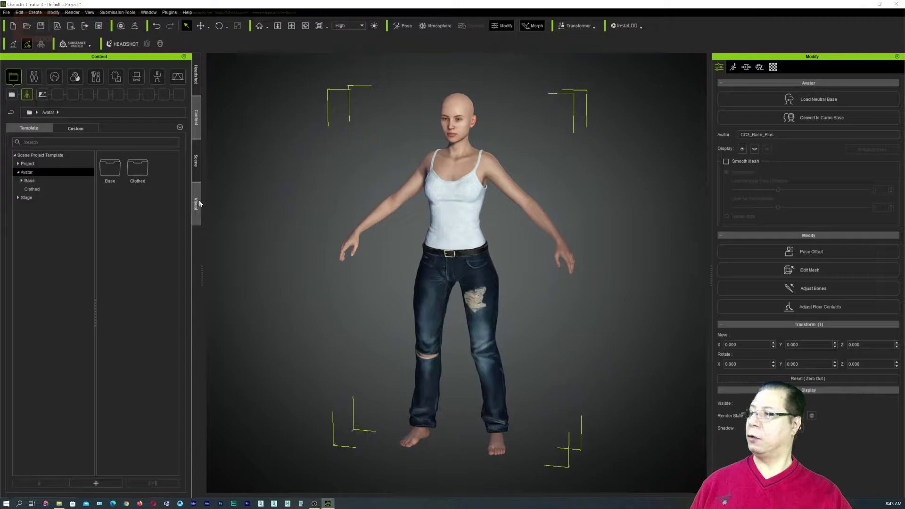
left_click(70, 13)
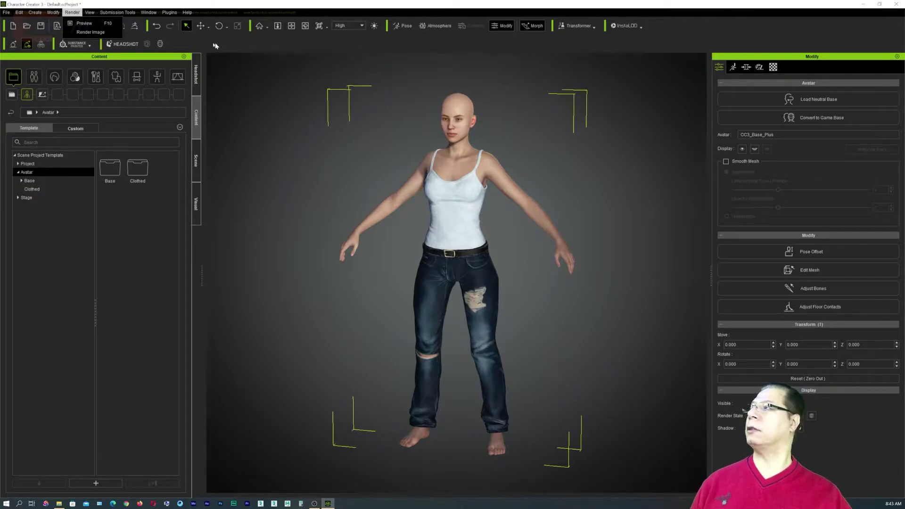
Step: Render a preview image of the dressed avatar and close the resulting picture
left_click(84, 24)
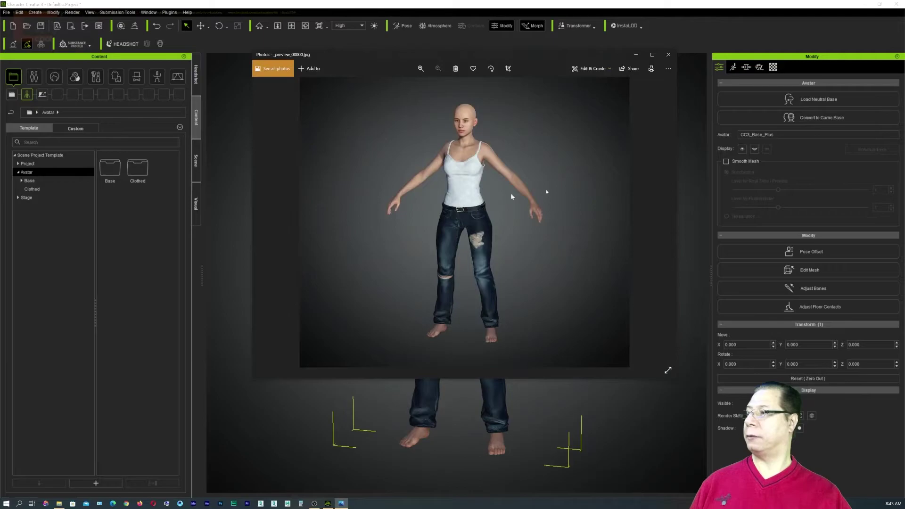
left_click(669, 55)
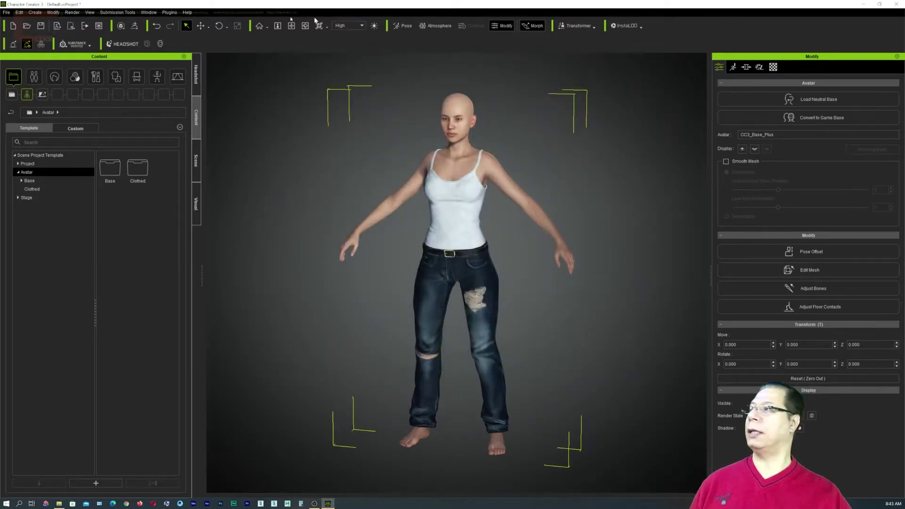
Step: Switch the workspace layout to All Panels and open the Headshot plugin panel
left_click(152, 15)
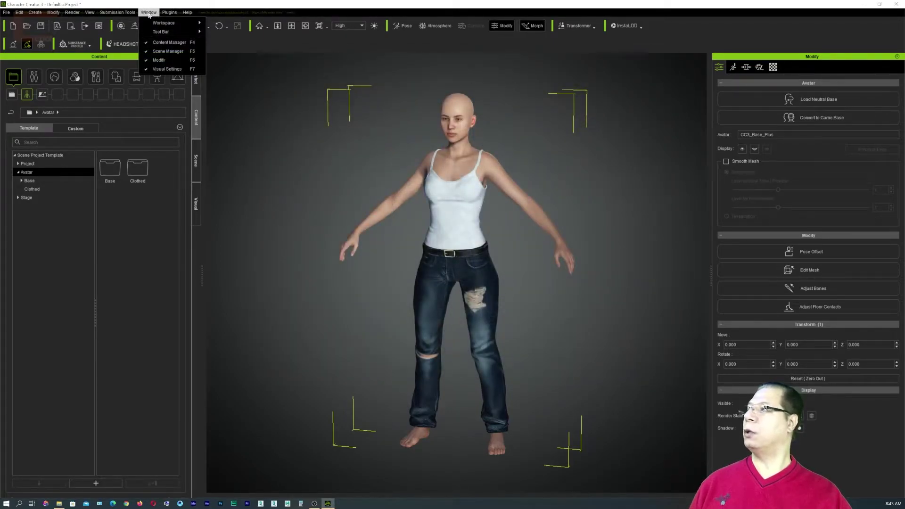
mouse_move(164, 24)
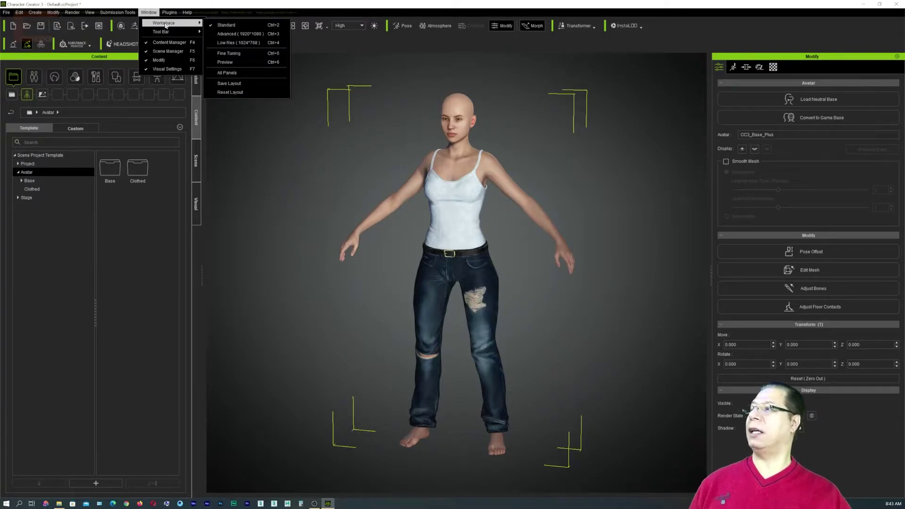
left_click(245, 72)
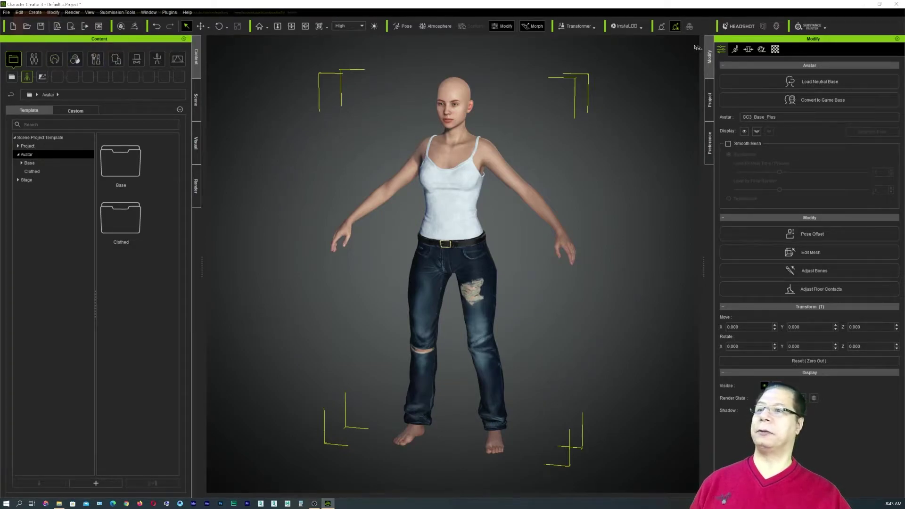
left_click(738, 26)
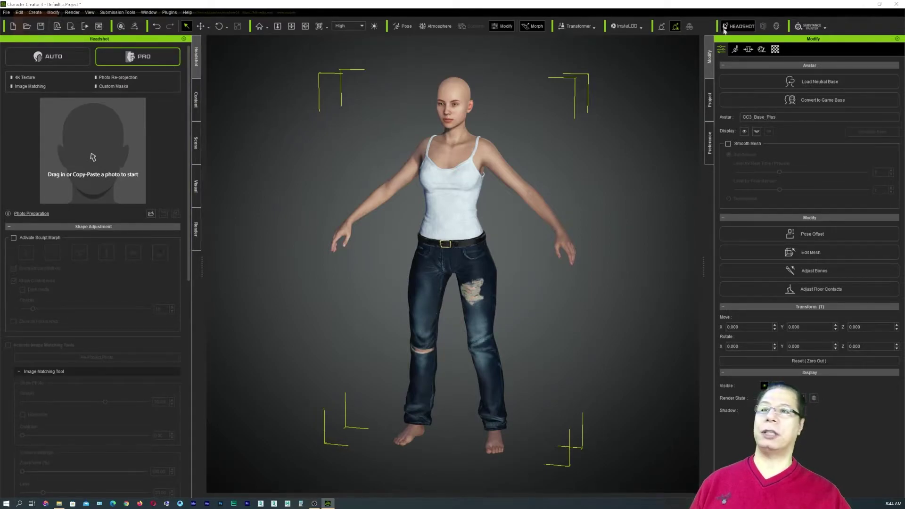
Step: Show the Project templates in the Content library and enlarge the thumbnail area to fit two columns
left_click(195, 106)
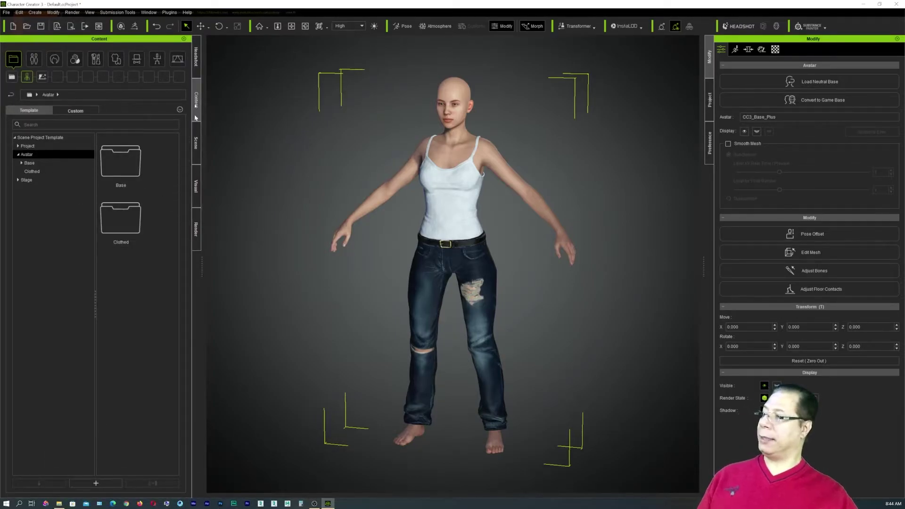
left_click(13, 76)
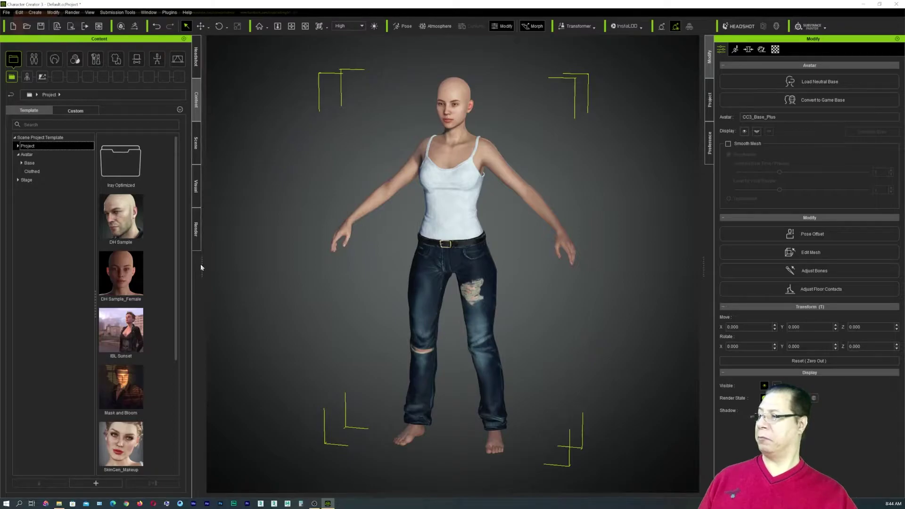
mouse_move(201, 266)
left_mouse_down()
mouse_move(238, 263)
mouse_move(200, 266)
left_mouse_up()
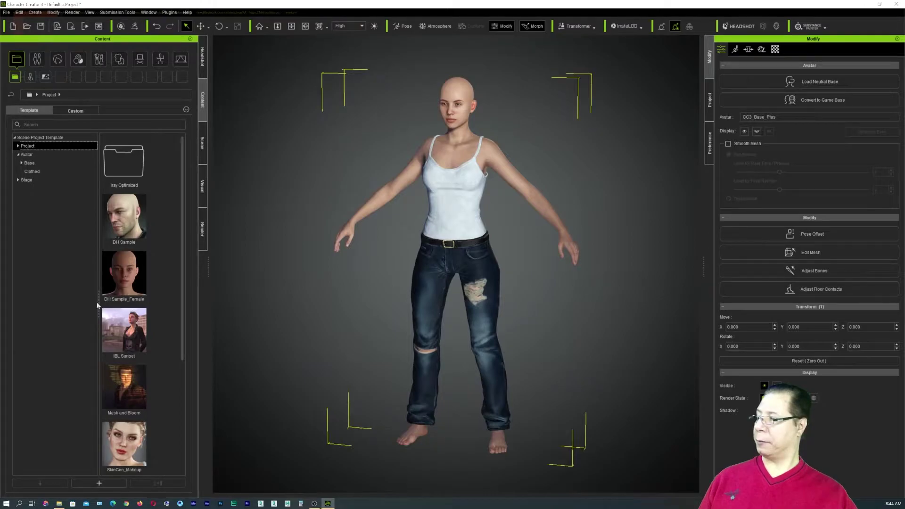
left_click_drag(99, 303, 78, 303)
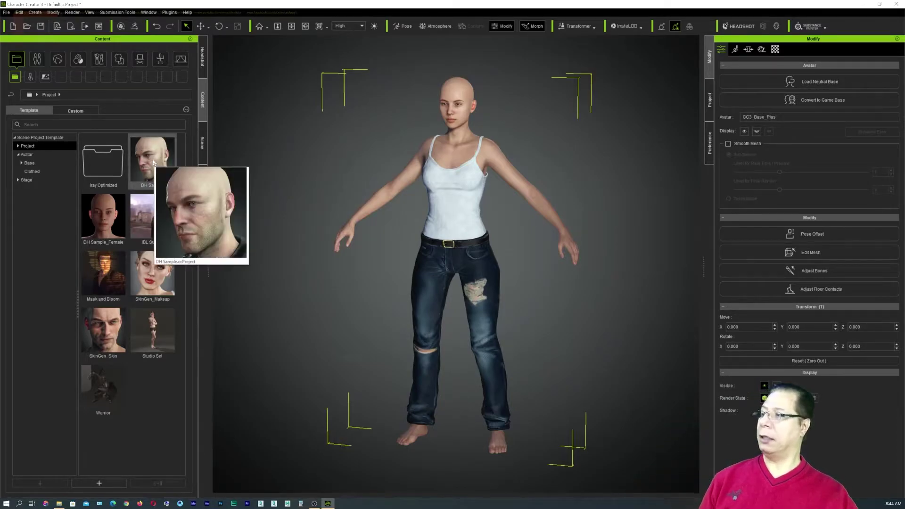
Step: Load the DH Sample project with Replace All, discarding the current project without saving
double_click(153, 161)
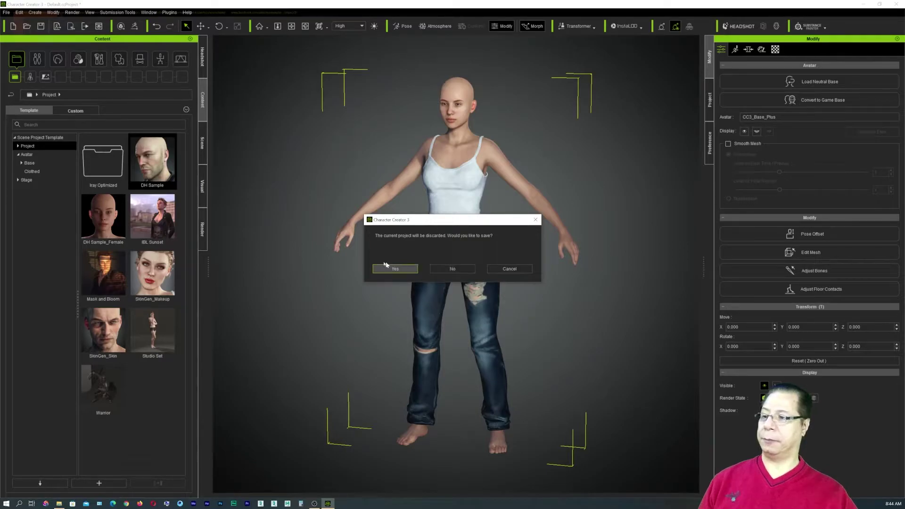
left_click(453, 269)
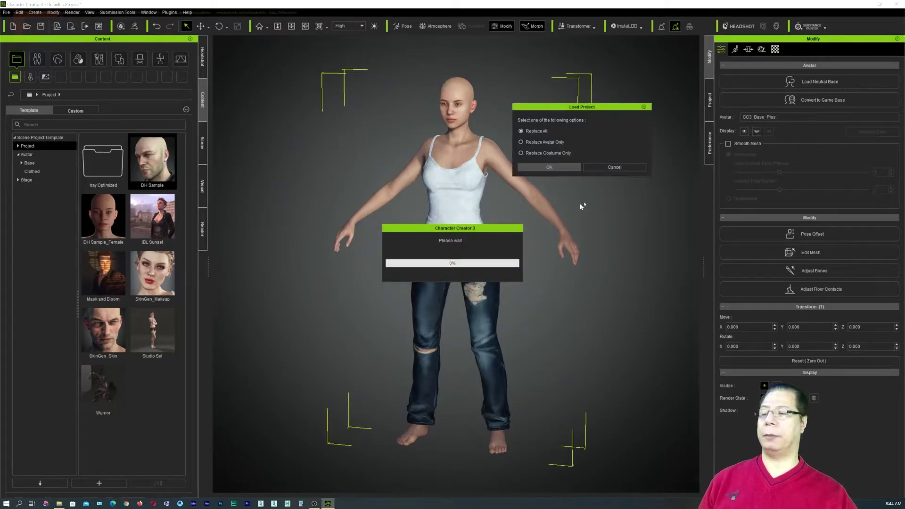
left_click(564, 169)
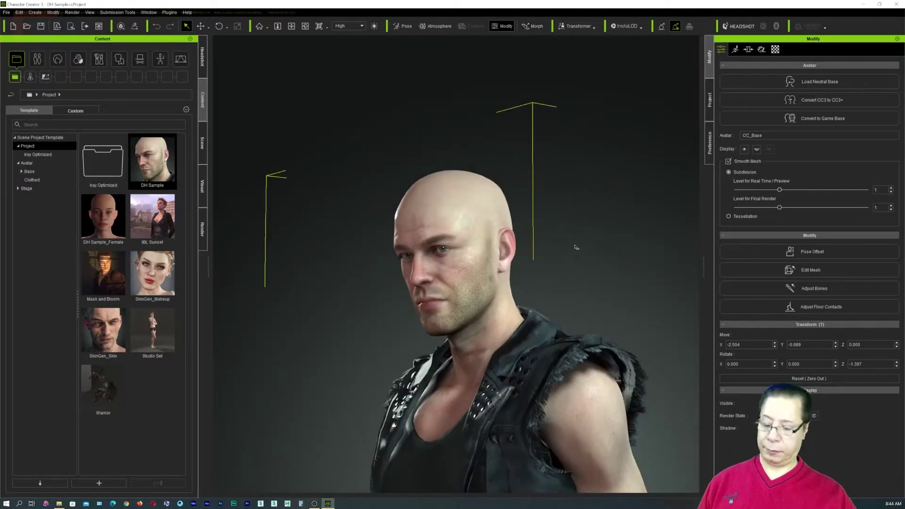
Step: Frame the DH Sample avatar's full body from the front and inspect it from an angle
key("f")
right_click_drag(566, 250, 540, 298)
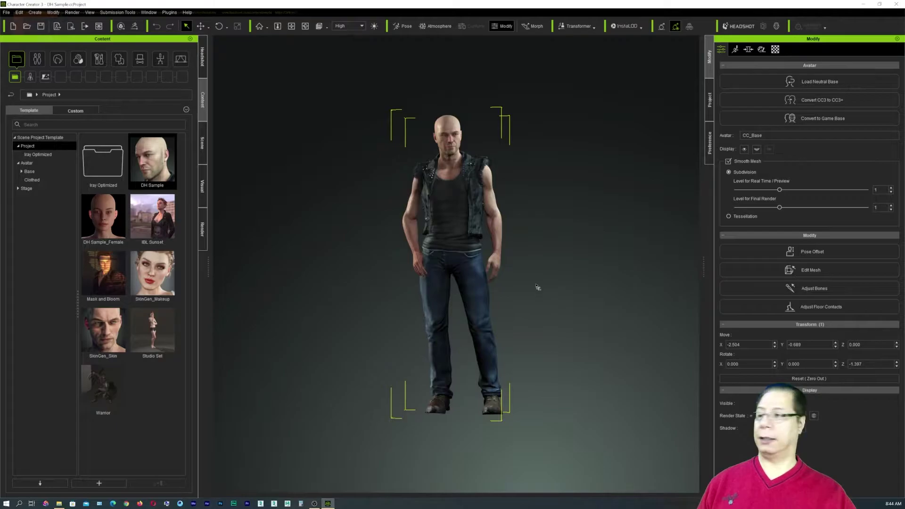
scroll(547, 225, "up", 1)
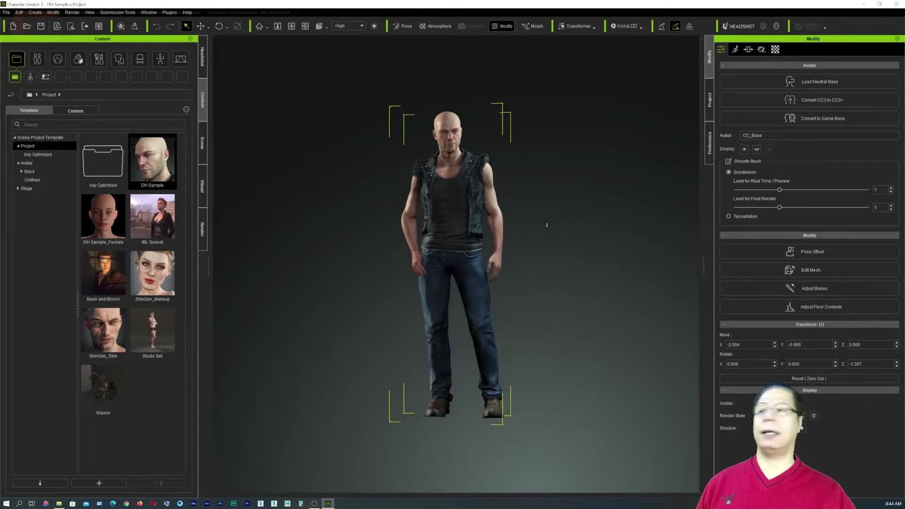
scroll(547, 225, "up", 1)
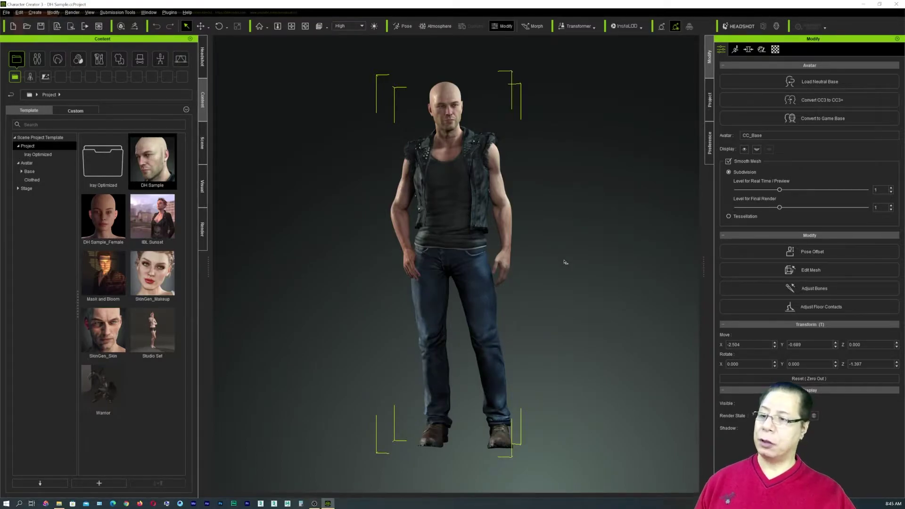
middle_click_drag(561, 261, 580, 232)
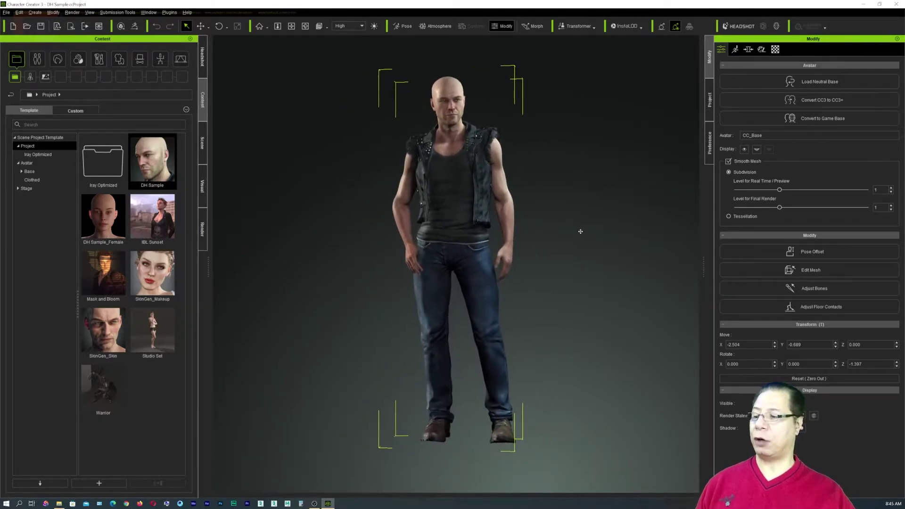
right_click_drag(588, 255, 514, 288)
scroll(527, 275, "up", 5)
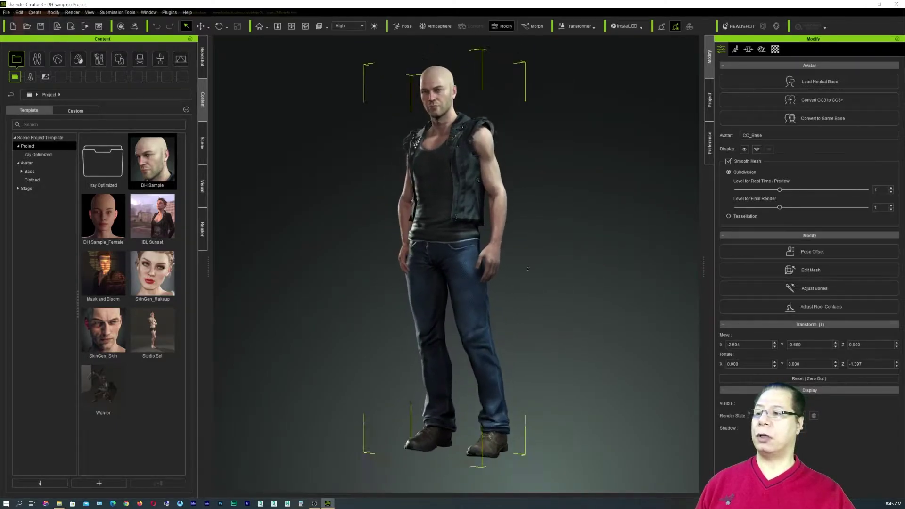
scroll(529, 268, "down", 3)
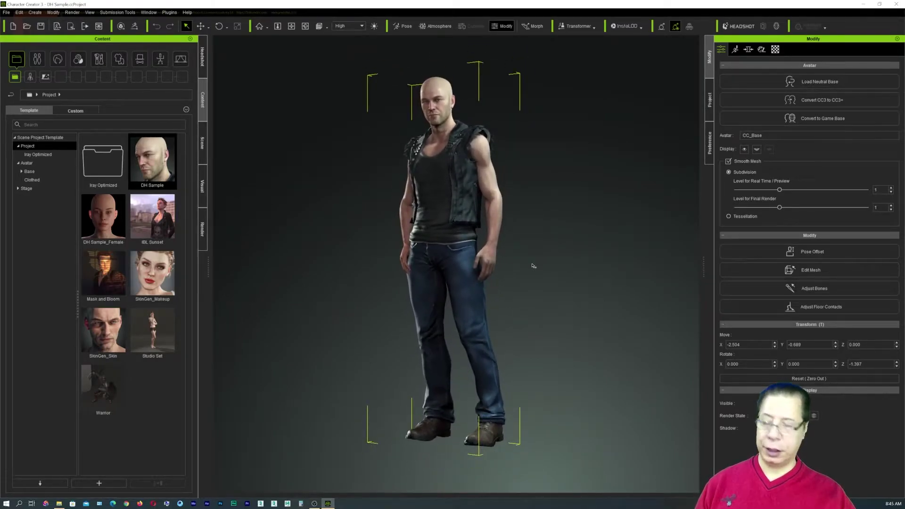
Step: Examine the avatar's face up close, ending with the full body framed from the front
key("f")
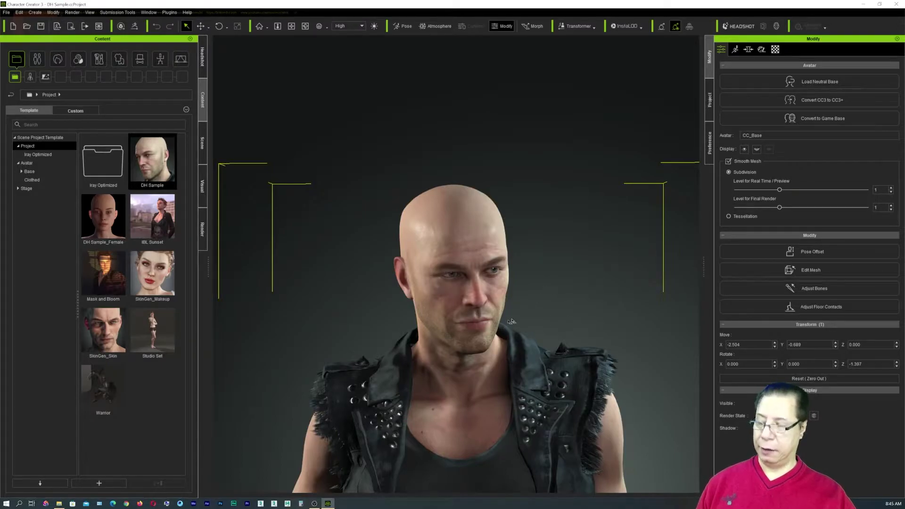
scroll(516, 320, "up", 5)
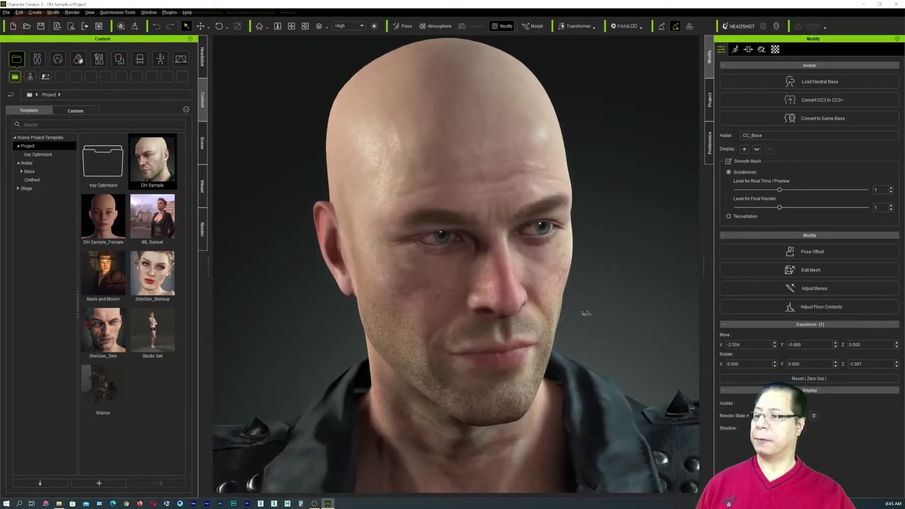
mouse_move(586, 313)
right_mouse_down()
mouse_move(641, 313)
mouse_move(579, 313)
right_mouse_up()
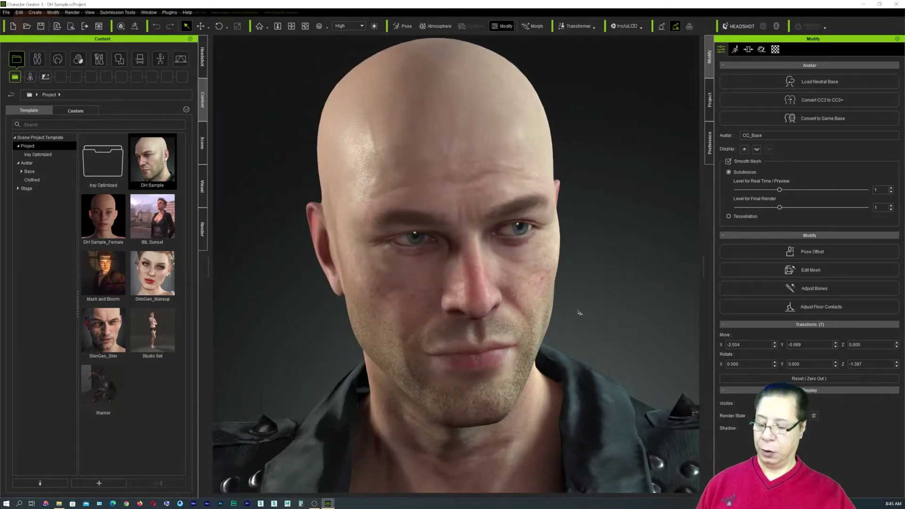
key("f")
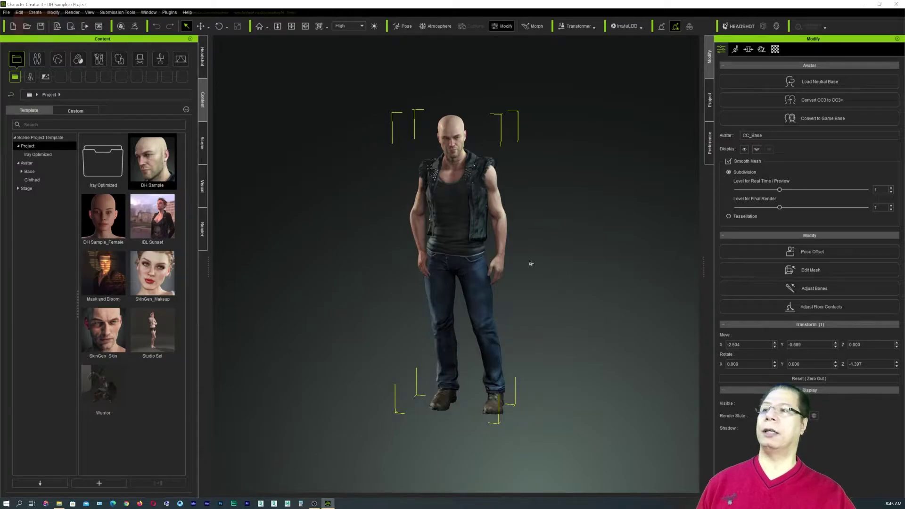
scroll(514, 275, "up", 4)
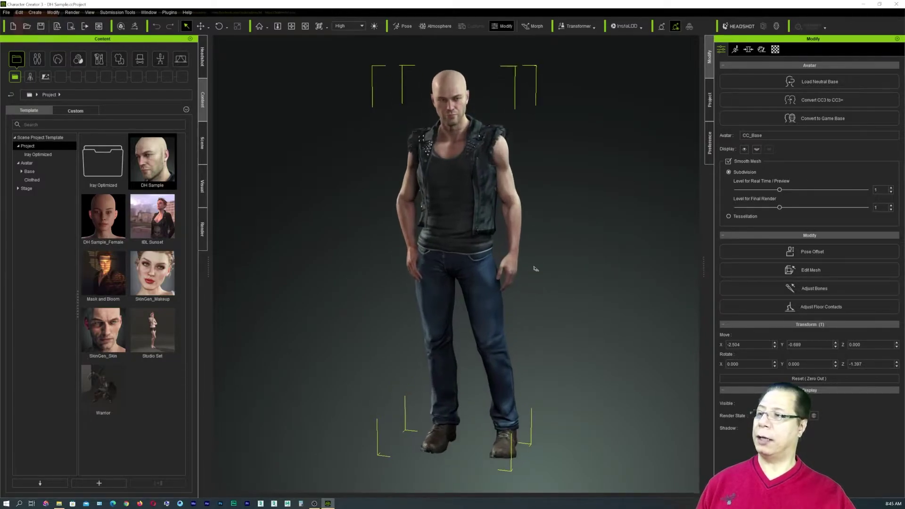
right_click_drag(578, 285, 586, 208)
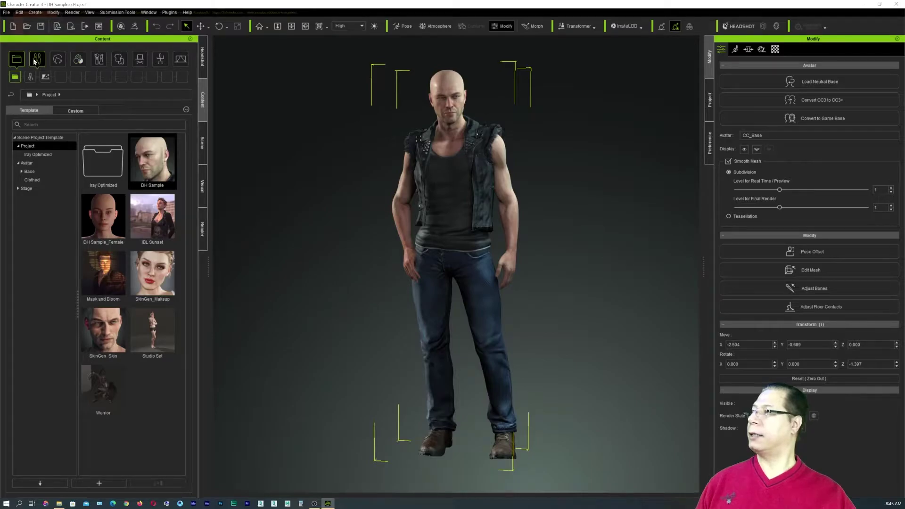
Step: Browse the Avatar and Stage template categories, ending in the Avatar category
left_click(30, 77)
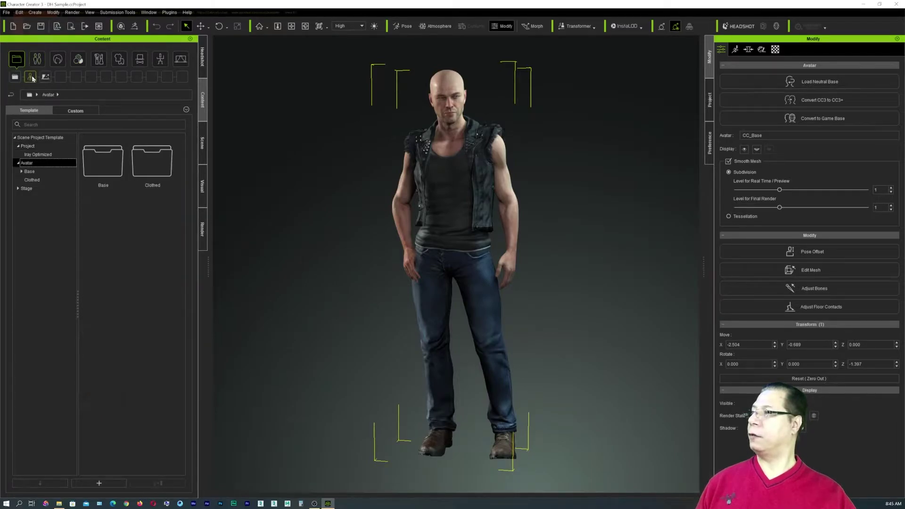
left_click(45, 77)
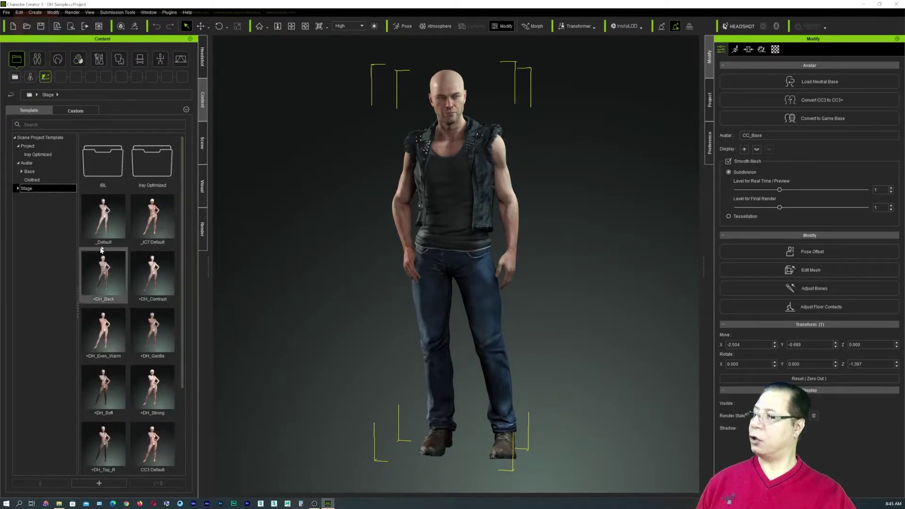
left_click(30, 79)
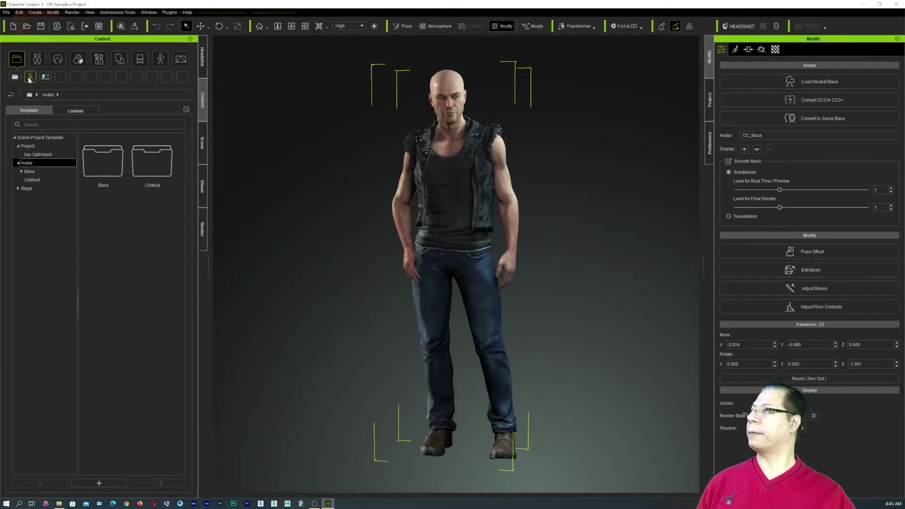
Step: Open the Base avatar folder and preview the CC3+ base characters, including CC3+_Caleb and CC3+_Neutral_F
double_click(112, 163)
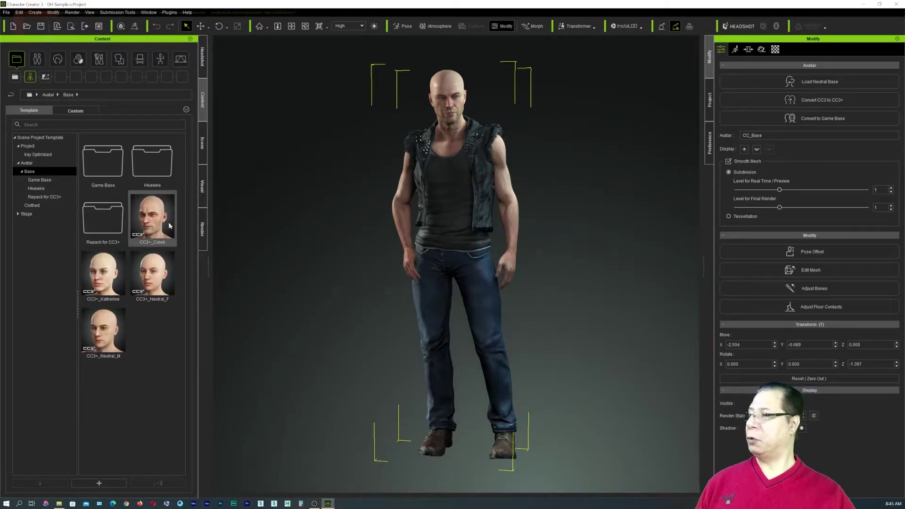
mouse_move(169, 226)
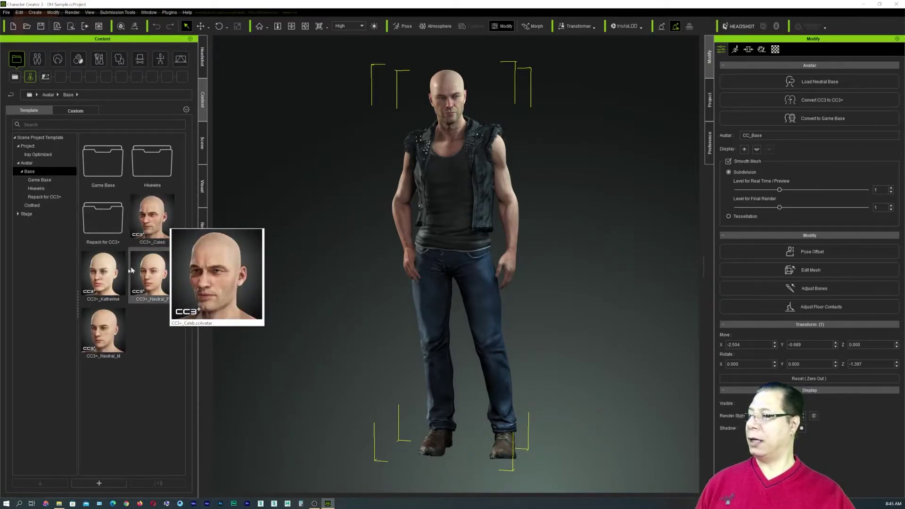
mouse_move(111, 336)
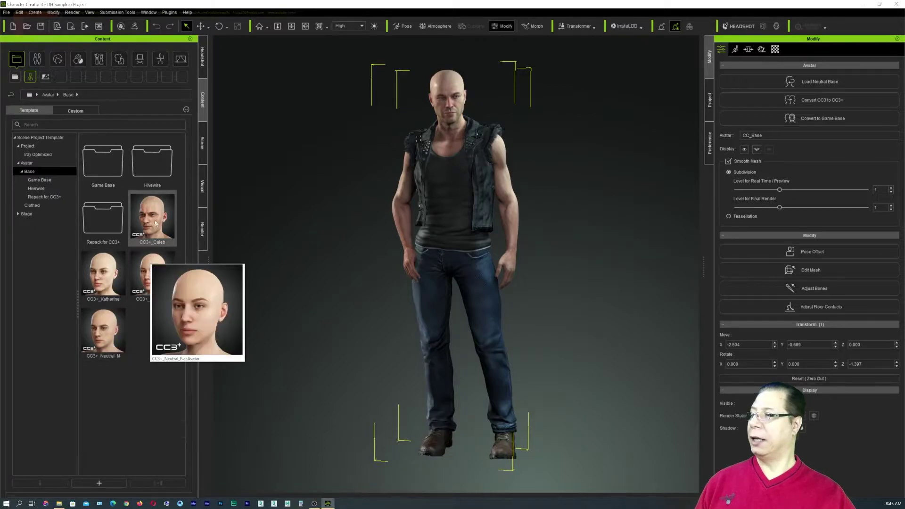
mouse_move(136, 238)
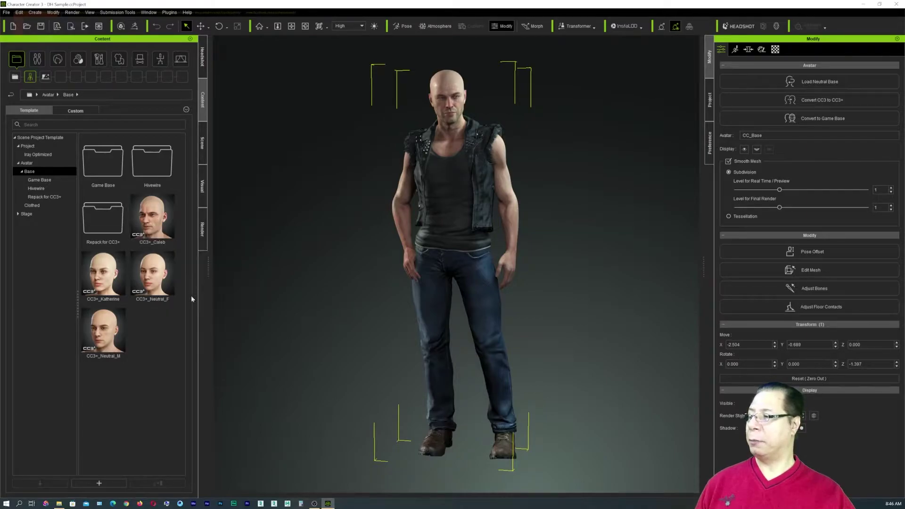
mouse_move(160, 293)
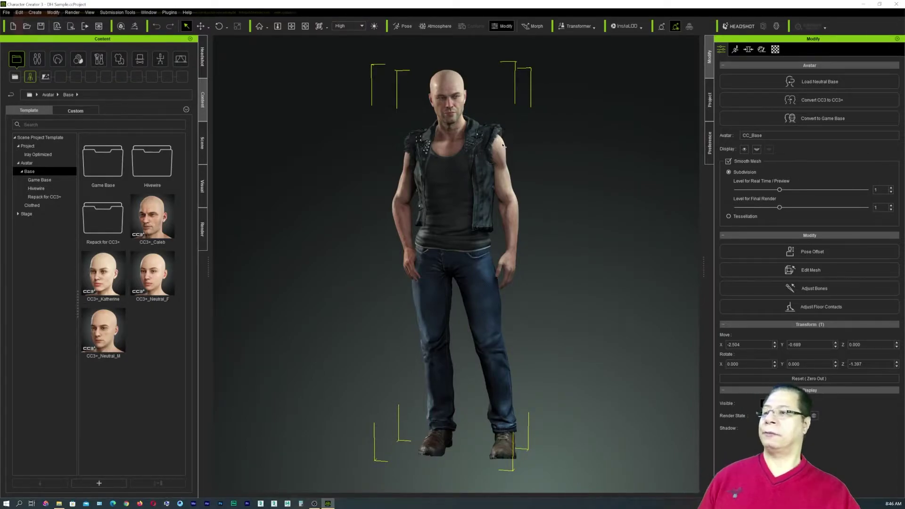
Step: Browse the Project and Avatar scene templates, then open the Full Body folder of the actor's avatar presets
left_click(15, 76)
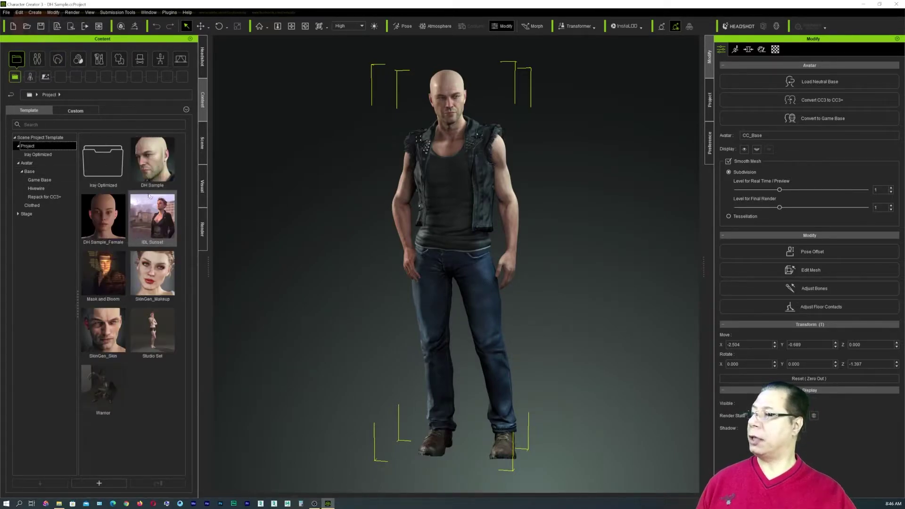
left_click(30, 76)
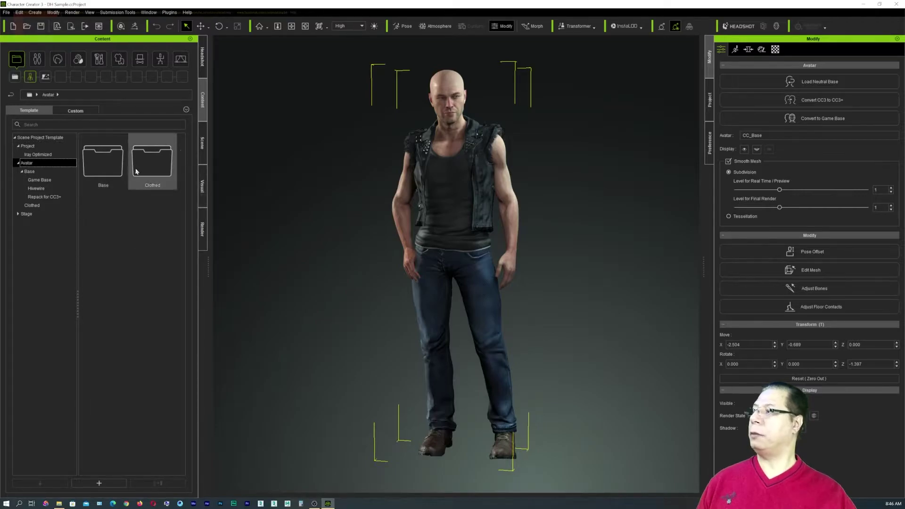
left_click(38, 63)
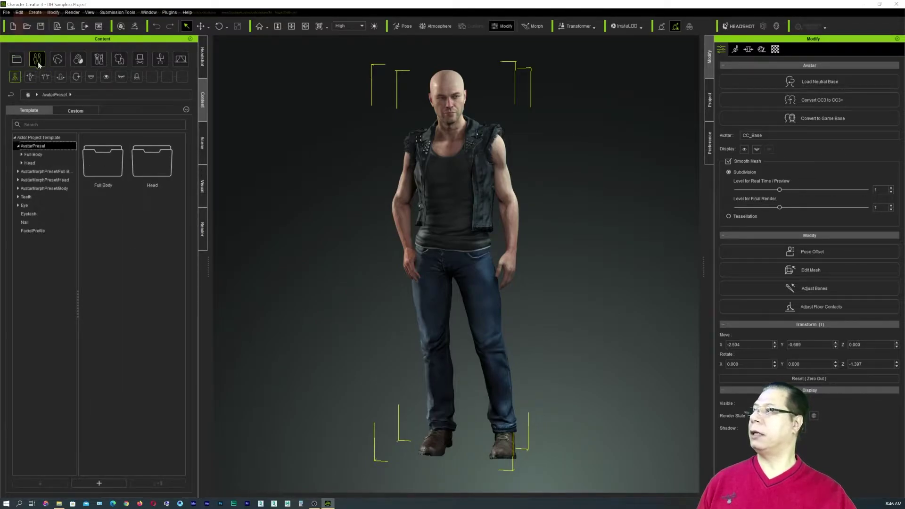
double_click(109, 162)
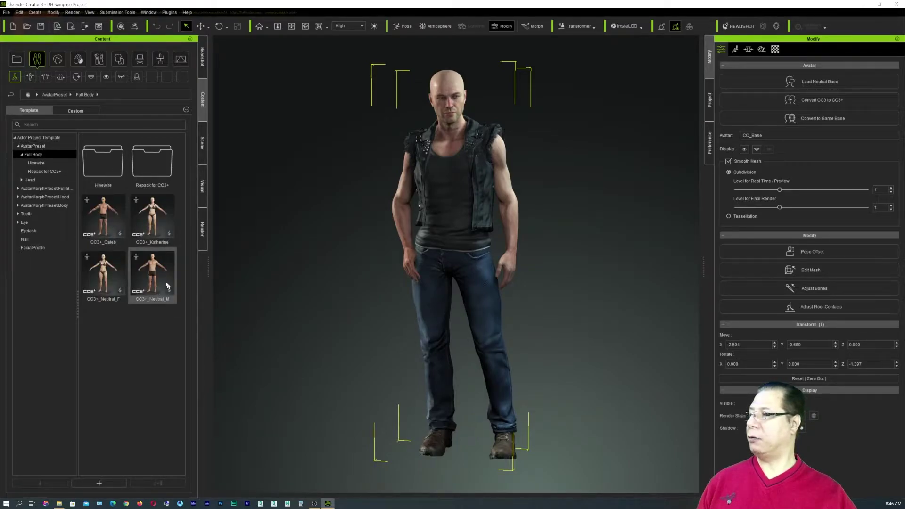
Step: Try to apply the CC3+_Caleb full-body avatar preset to the DH Sample character
mouse_move(101, 233)
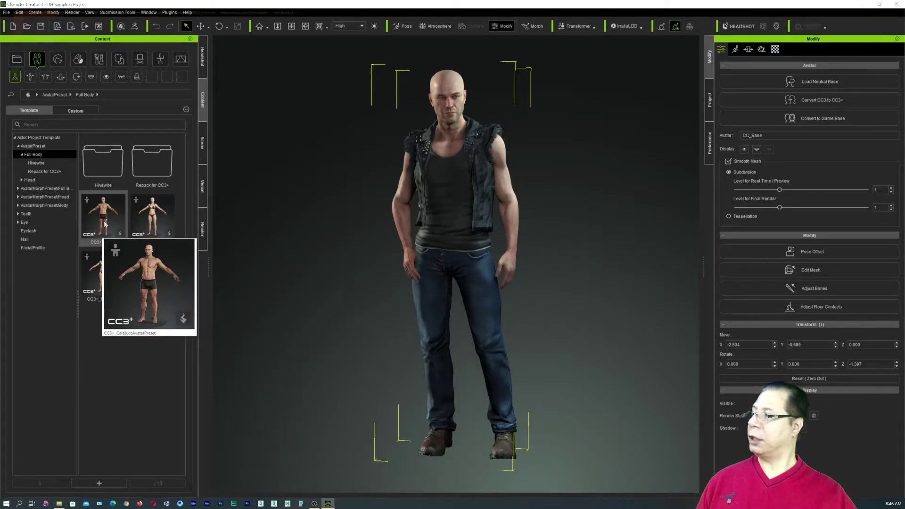
double_click(105, 223)
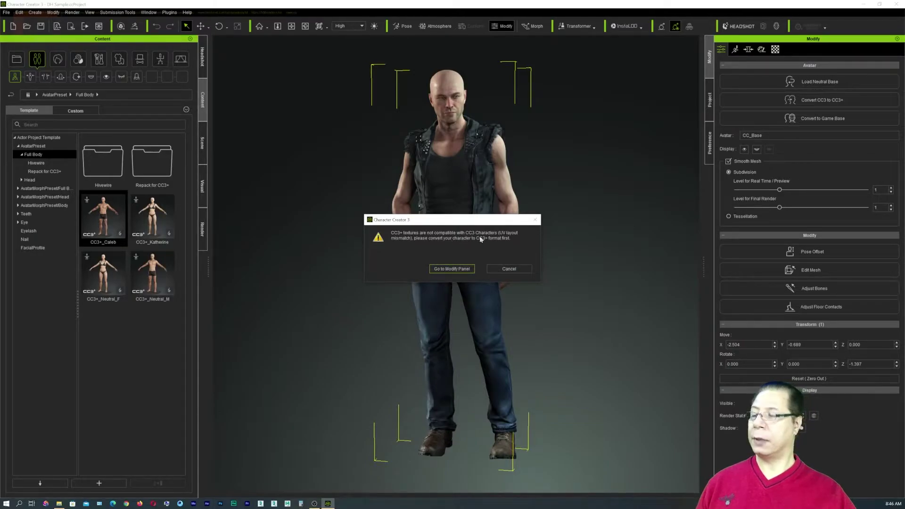
left_click(507, 271)
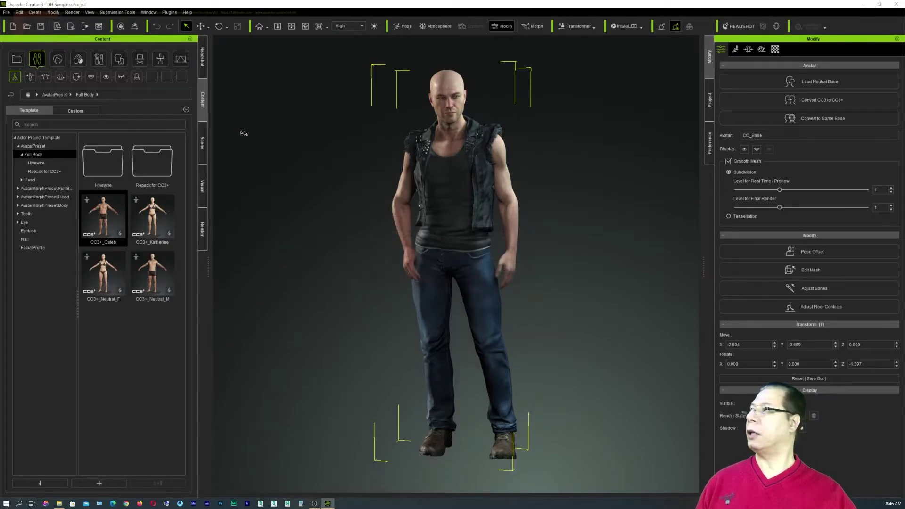
left_click(115, 223)
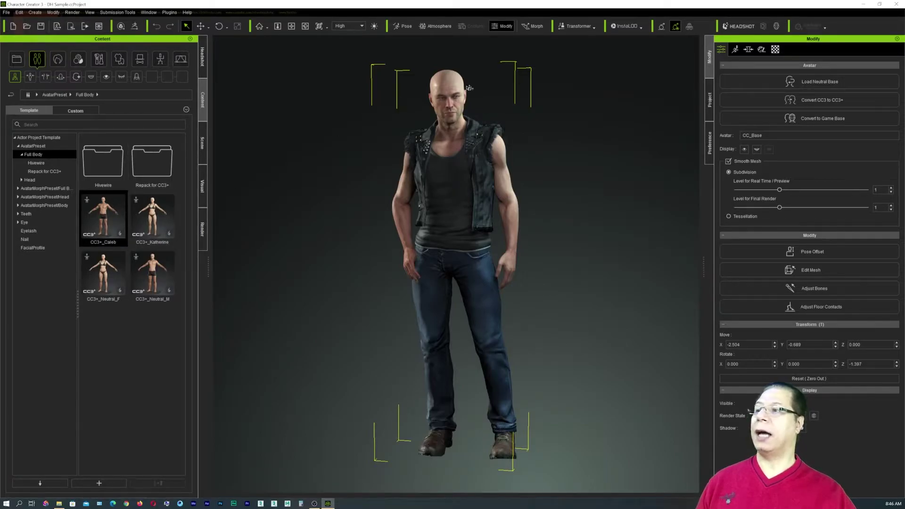
Step: Replace the current character with the CC3+_Neutral_M base avatar using the Replace All option
left_click(17, 59)
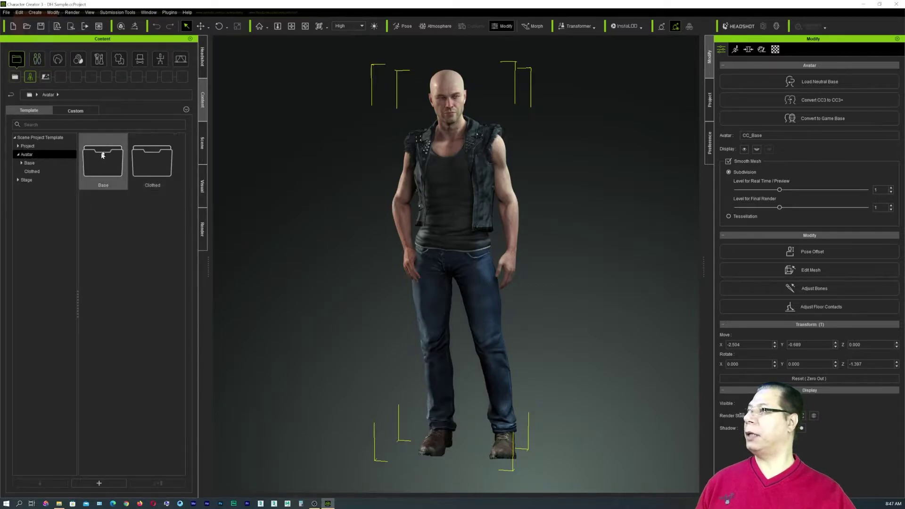
double_click(103, 153)
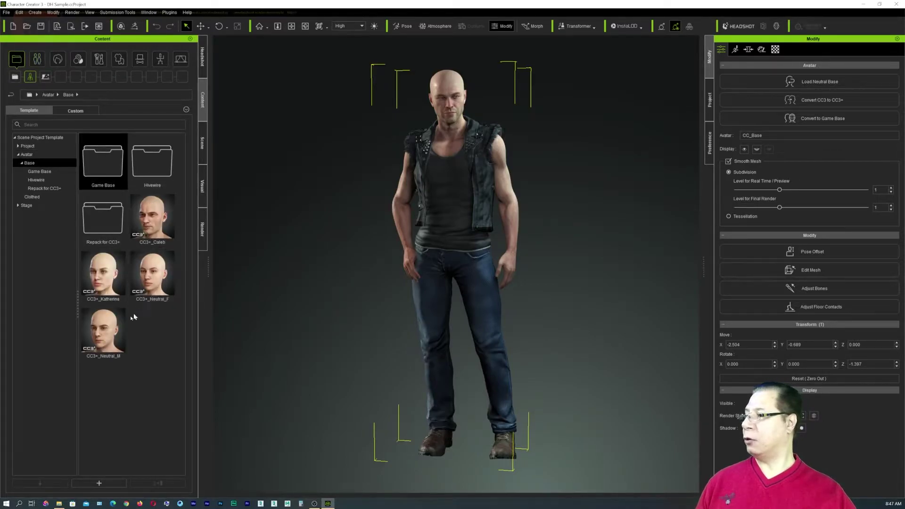
double_click(113, 335)
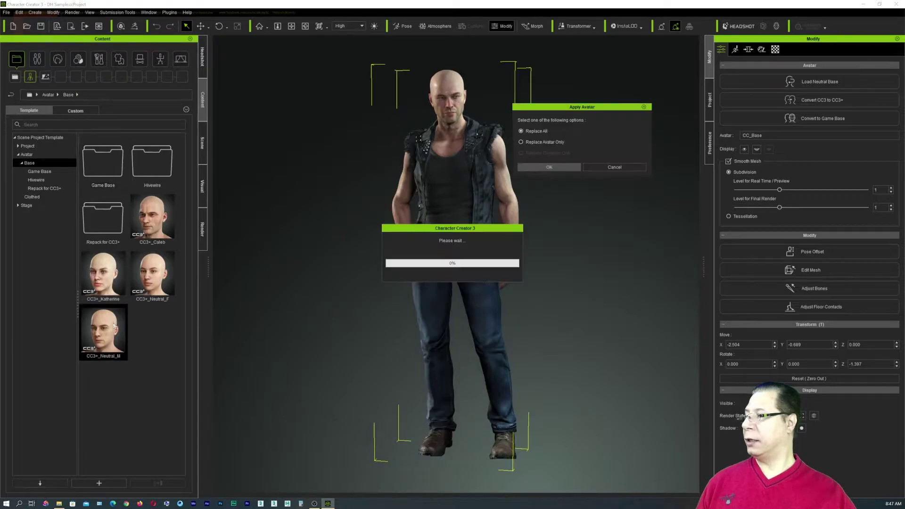
left_click(549, 167)
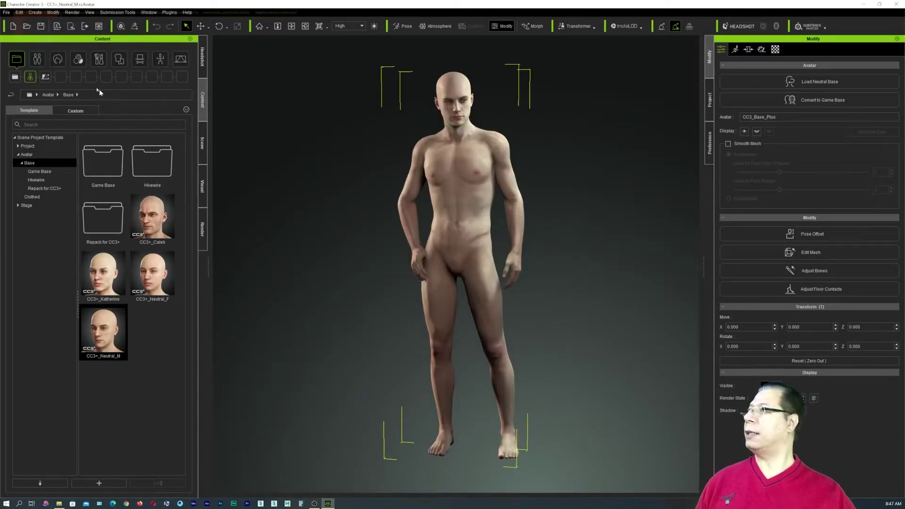
Step: Dress the neutral male avatar in the Jeans_B pants and the Tank Top shirt
left_click(118, 59)
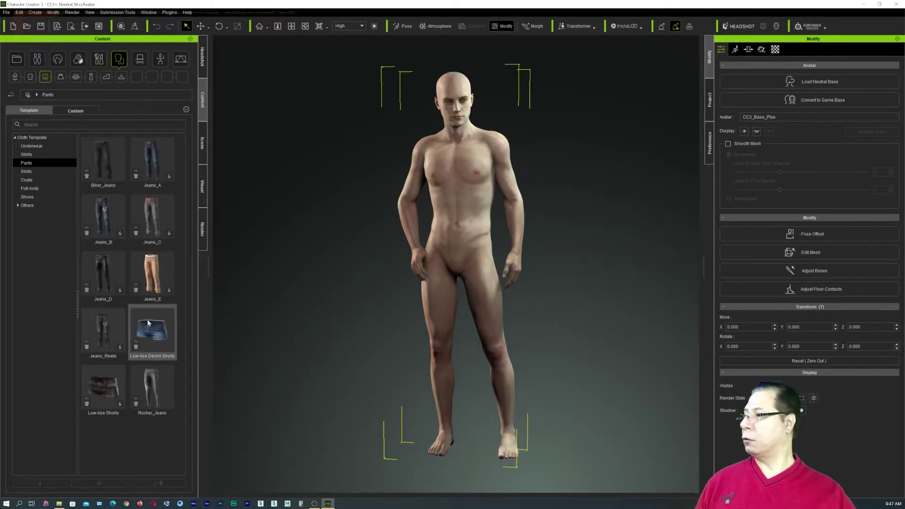
double_click(106, 218)
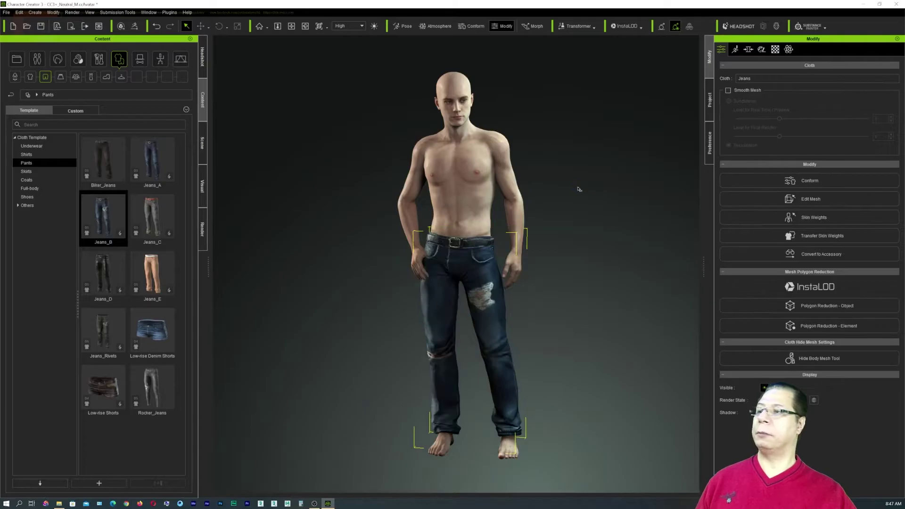
left_click(30, 76)
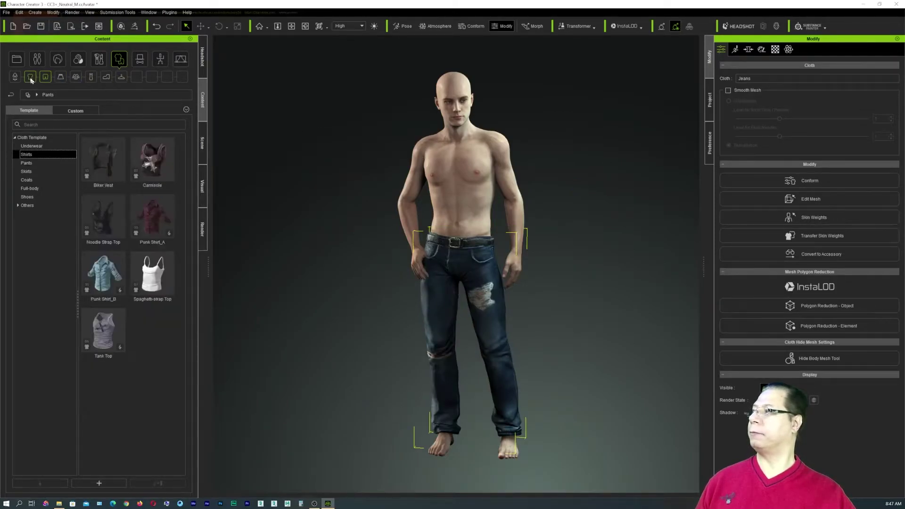
double_click(99, 333)
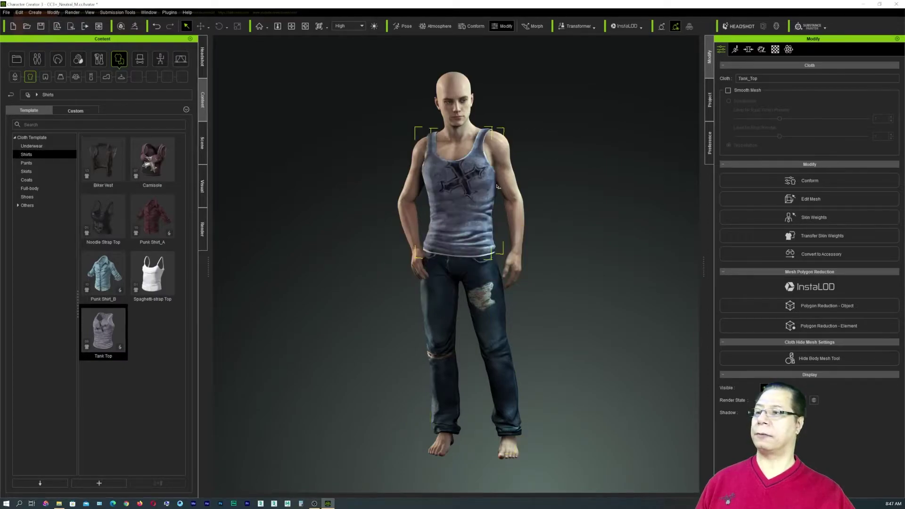
Step: Apply the CC3+_Caleb full-body avatar preset with its morphs, eye elements, teeth, materials and textures
left_click(37, 59)
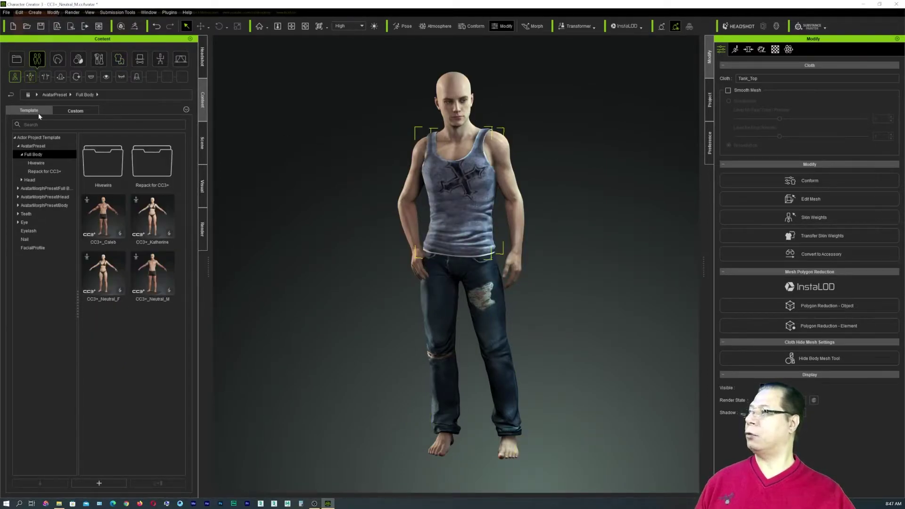
double_click(106, 216)
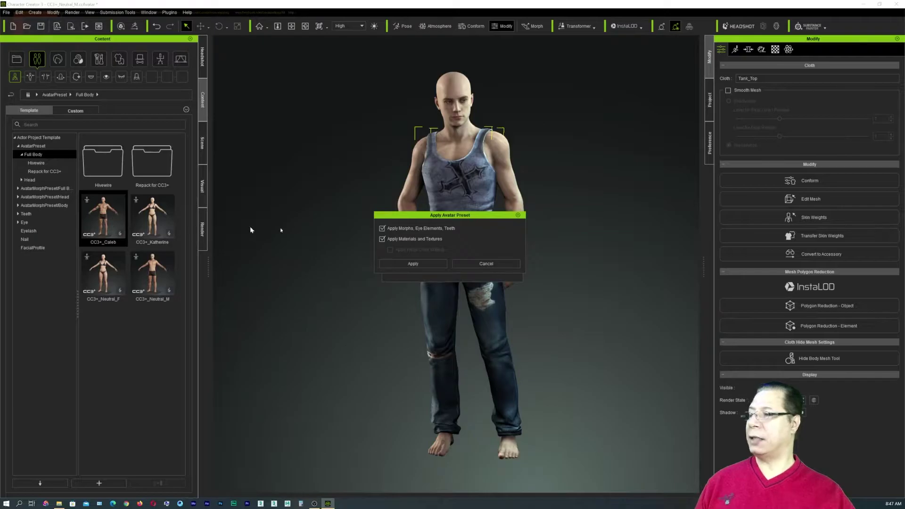
left_click(412, 263)
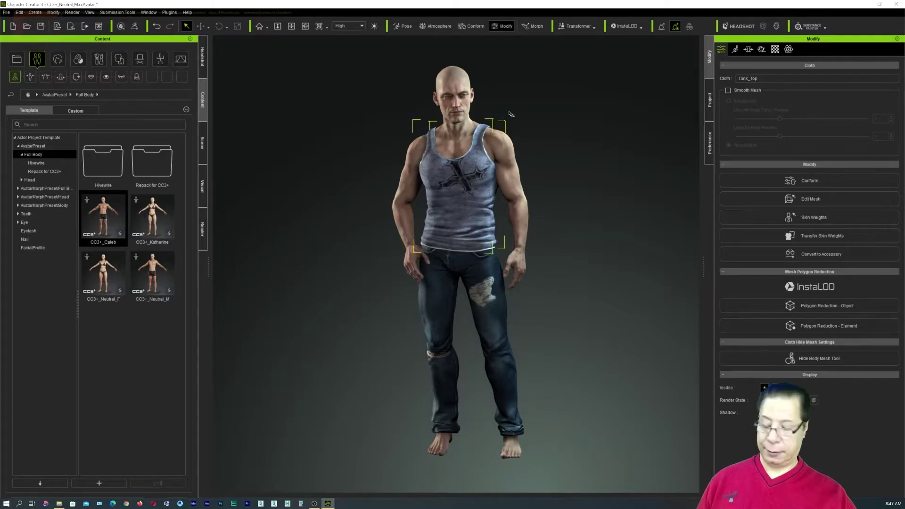
Step: Inspect the avatar's face, skin detail and upper body from close up and farther away, ending on the face
left_click(529, 137)
key("f")
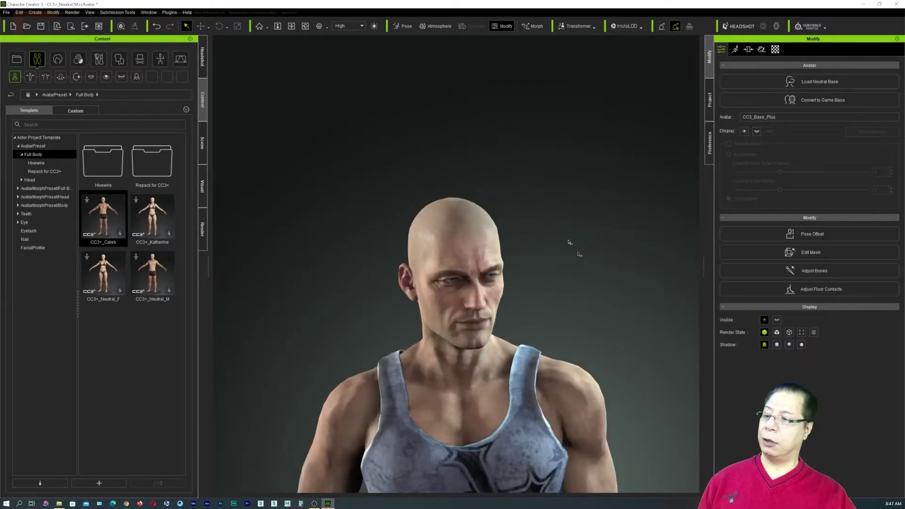
scroll(521, 345, "up", 5)
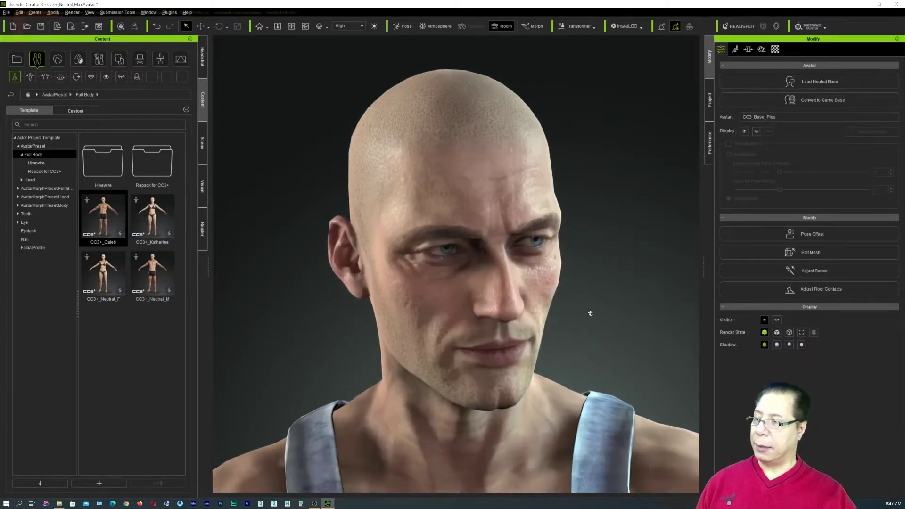
right_click_drag(530, 324, 593, 314)
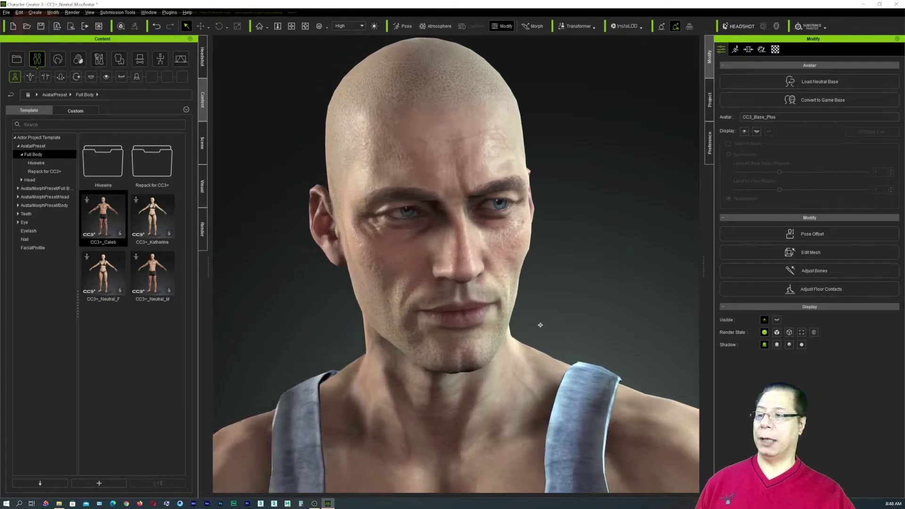
scroll(540, 325, "down", 5)
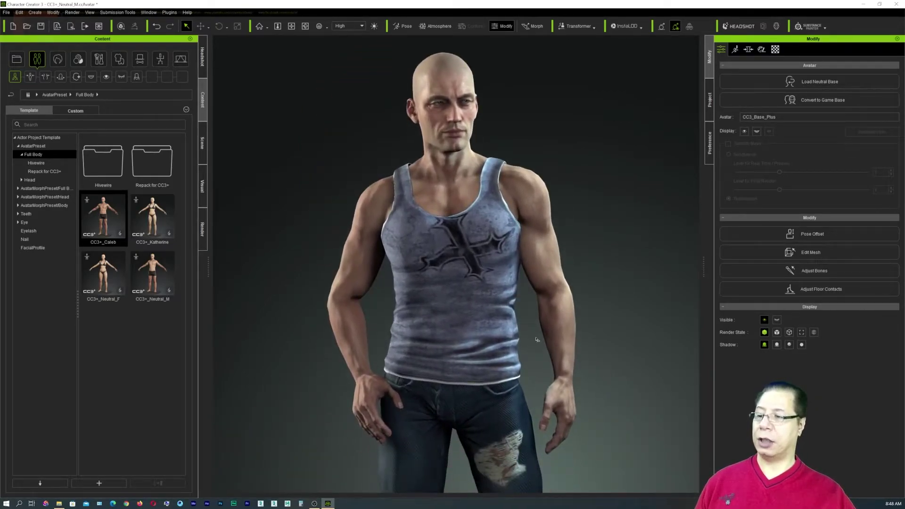
scroll(537, 338, "up", 2)
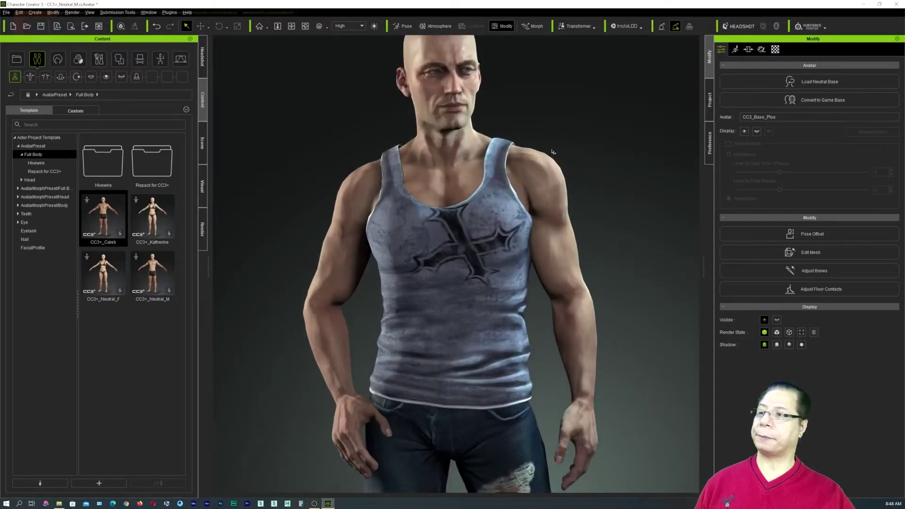
scroll(552, 204, "up", 4)
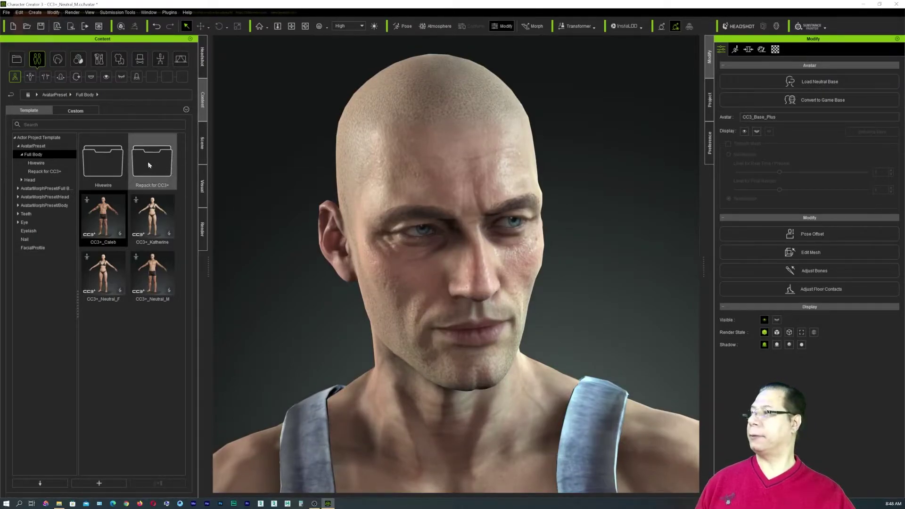
Step: Browse the avatar's morph presets from full body to head and choose the CC3+_Caleb head
left_click(30, 77)
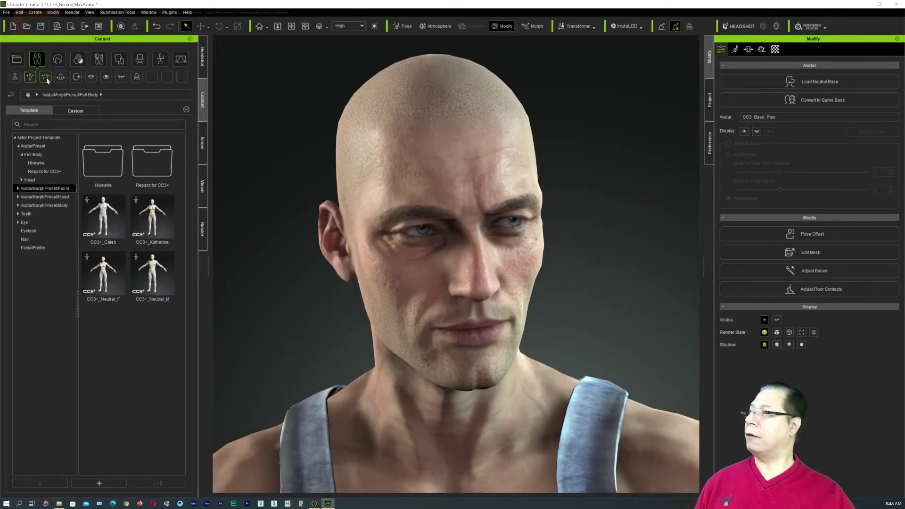
left_click(46, 79)
left_click(61, 78)
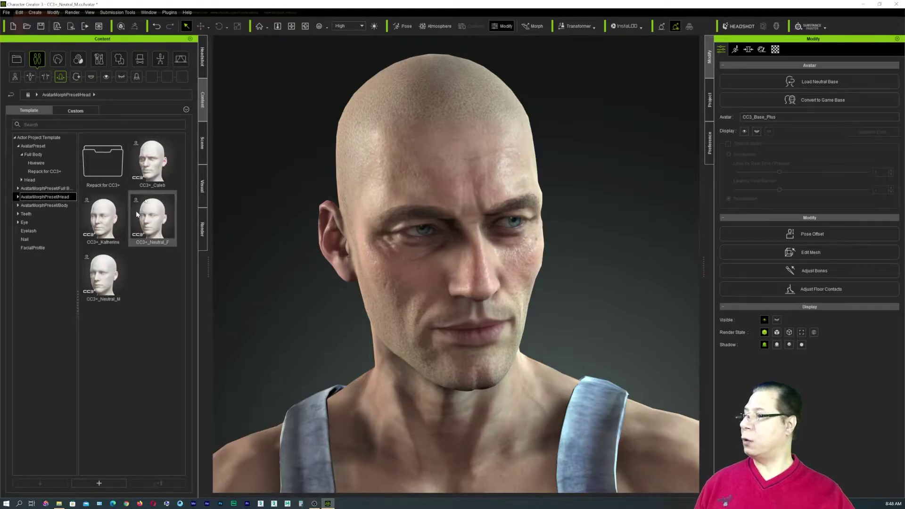
double_click(153, 162)
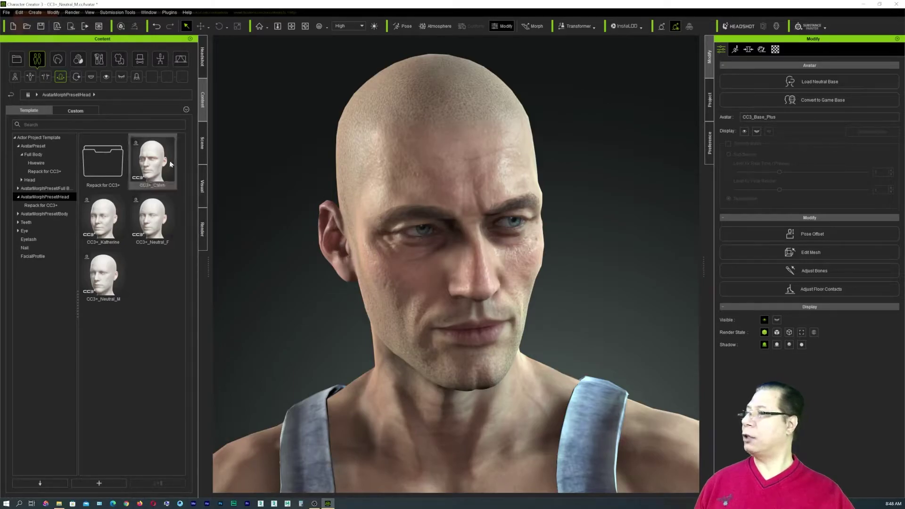
Step: Look through the facial profiles, selecting CC3+, and view the teeth templates
left_click(76, 77)
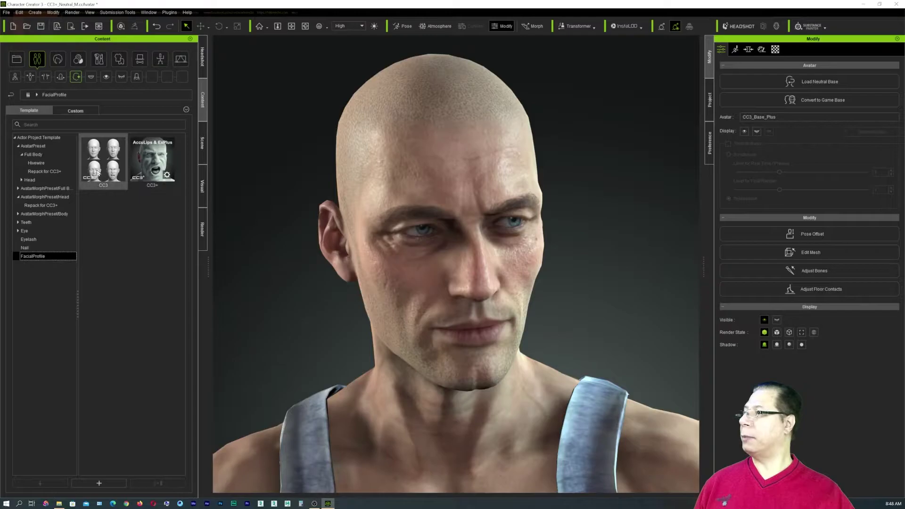
left_click(167, 176)
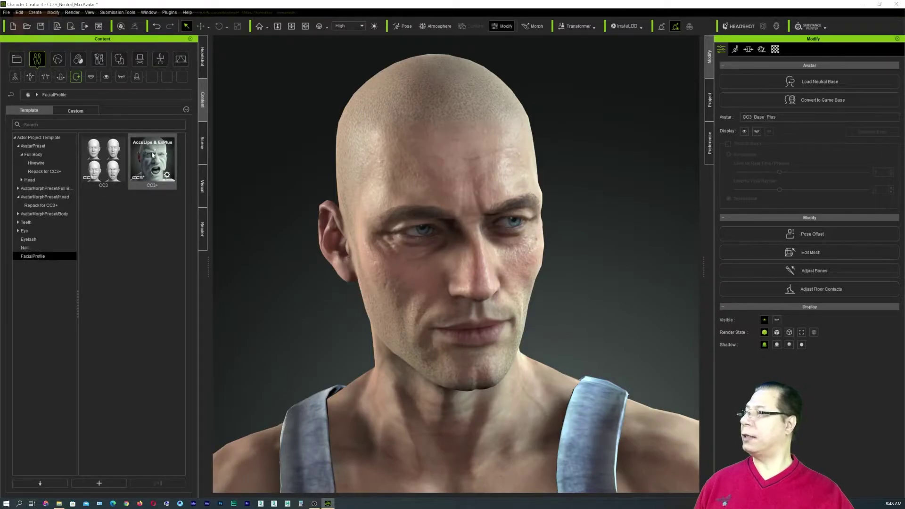
left_click(91, 77)
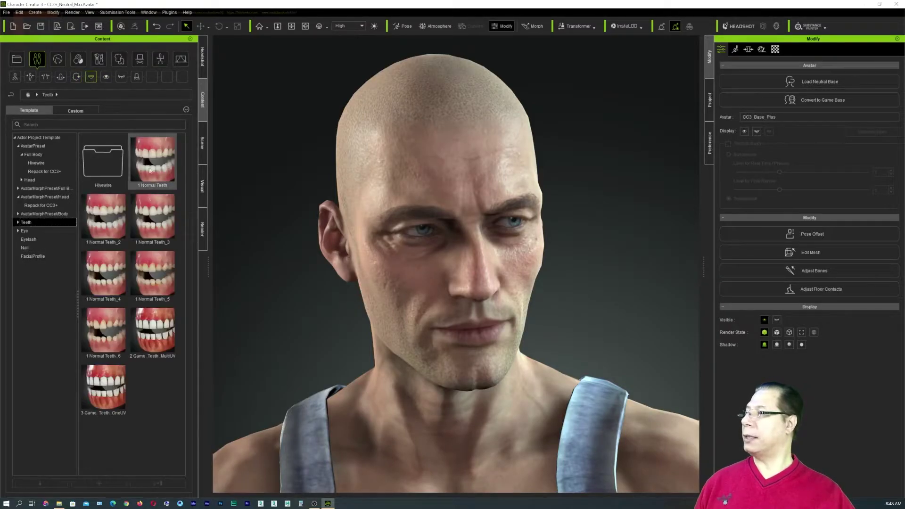
Step: Replace the avatar's eyes with Eyes_02 and open the eyelash templates
left_click(106, 76)
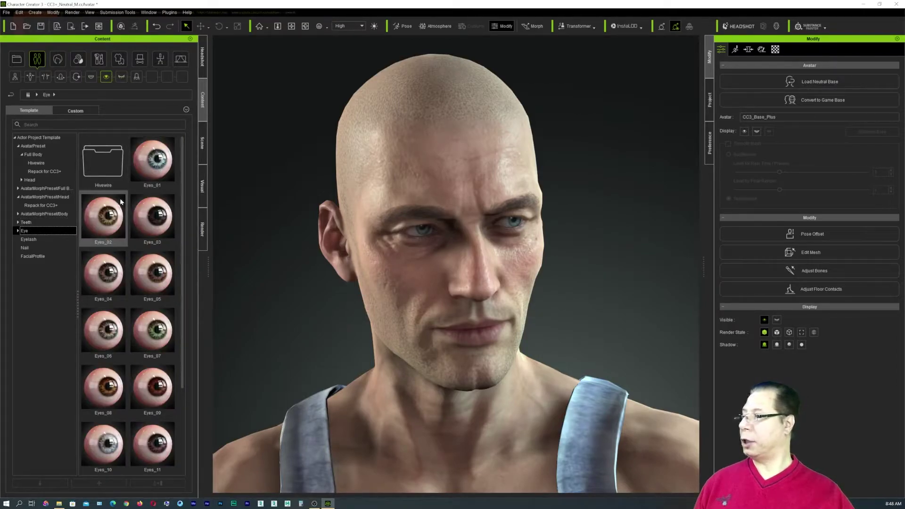
double_click(102, 217)
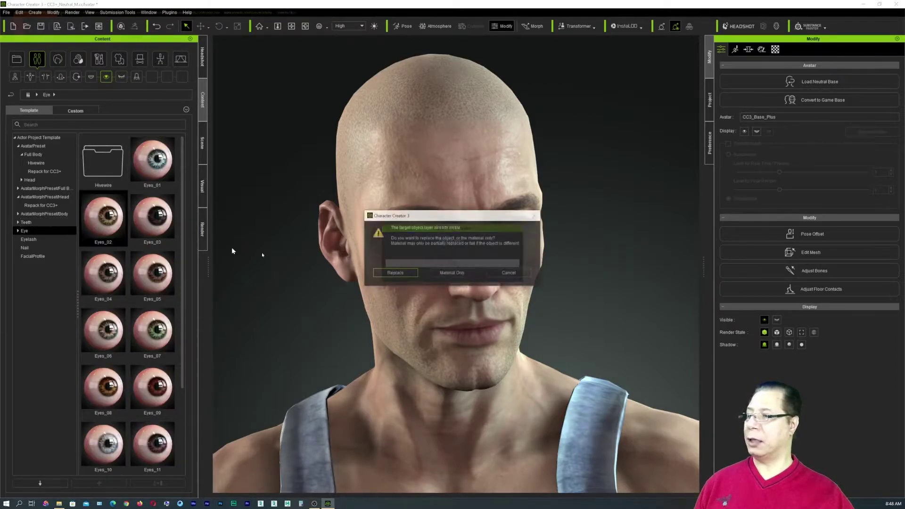
left_click(392, 275)
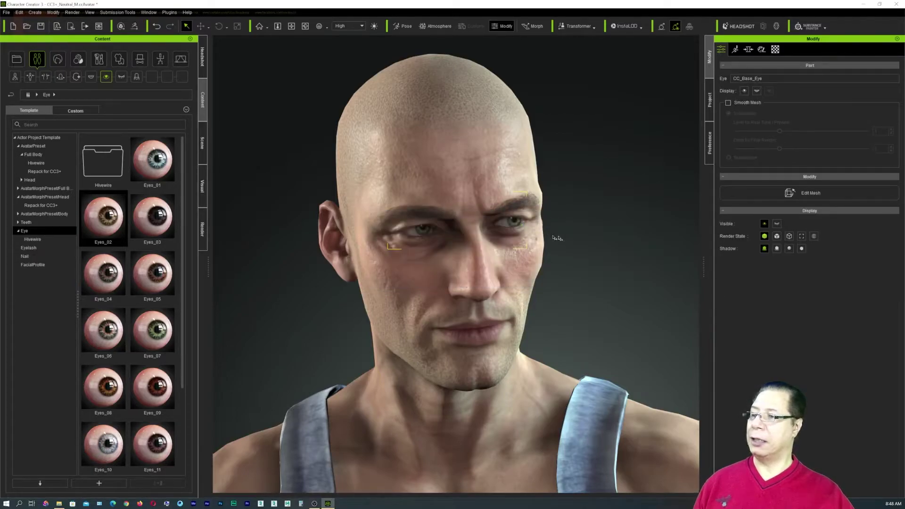
left_click(121, 76)
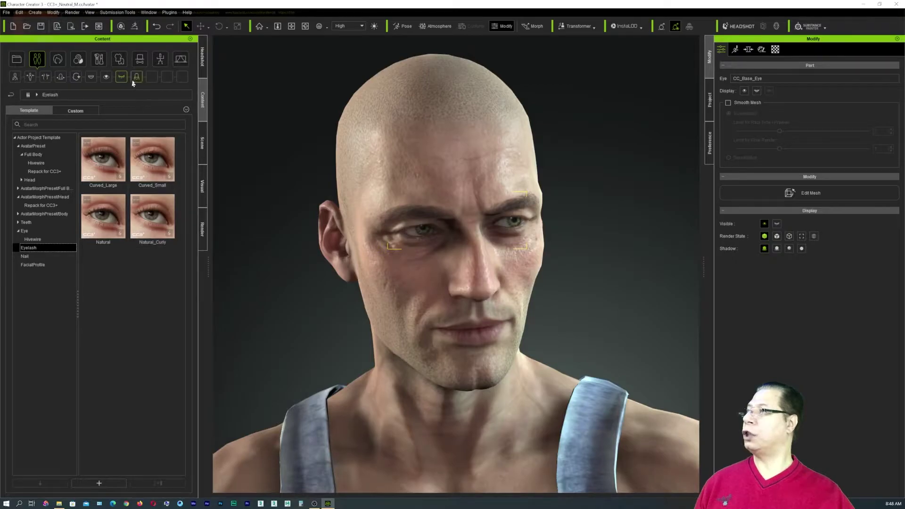
Step: Apply the Country Style hair preset to the avatar, then select the scalp hair
left_click(134, 77)
left_click(57, 58)
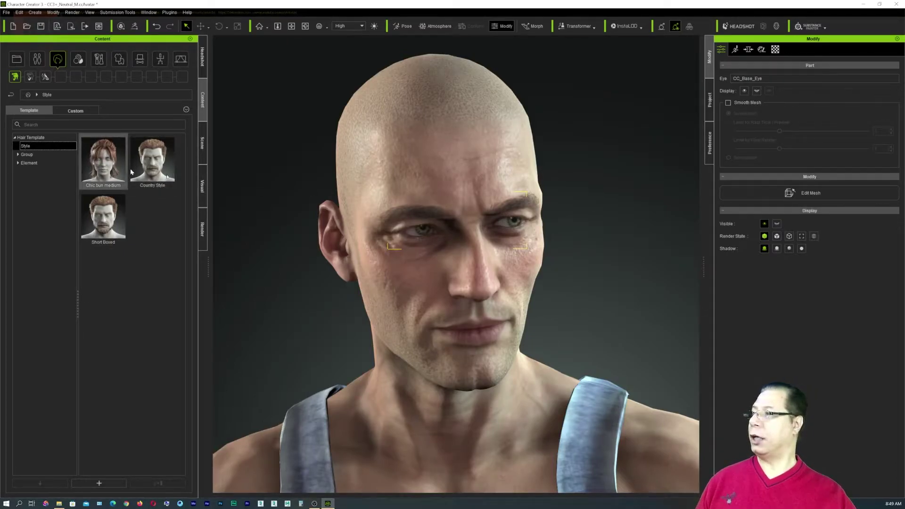
mouse_move(157, 160)
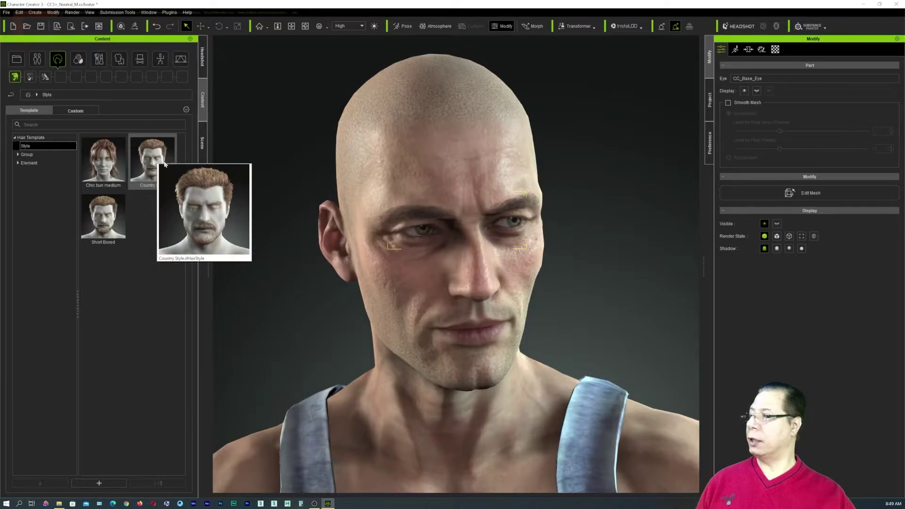
double_click(155, 165)
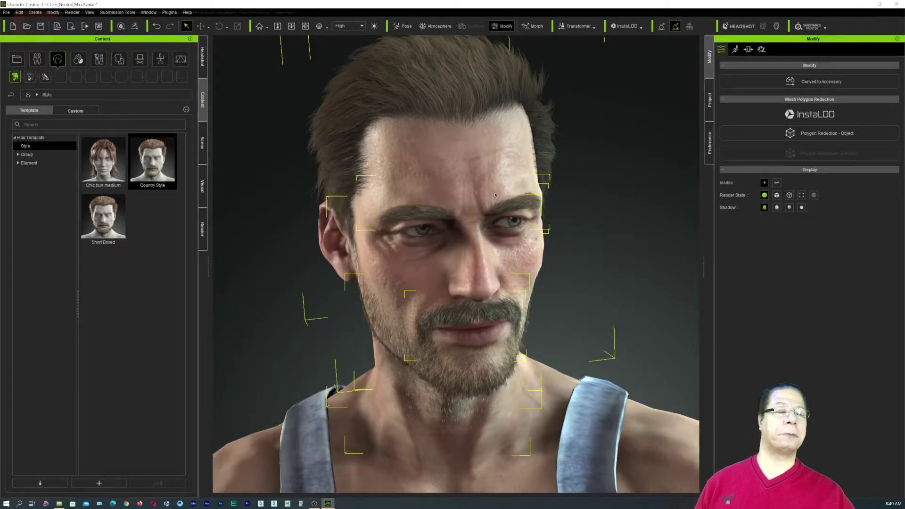
right_click_drag(560, 253, 443, 262)
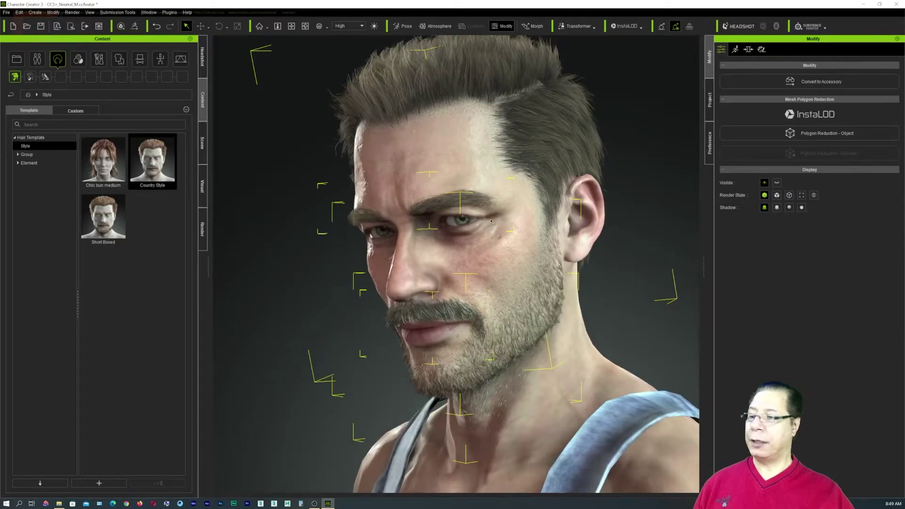
scroll(502, 203, "up", 2)
right_click_drag(521, 184, 438, 277)
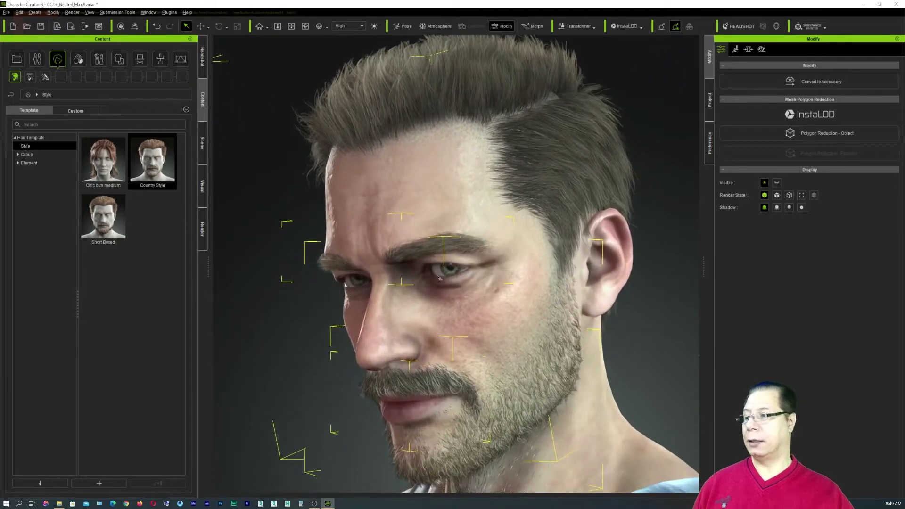
left_click(652, 154)
left_click(450, 99)
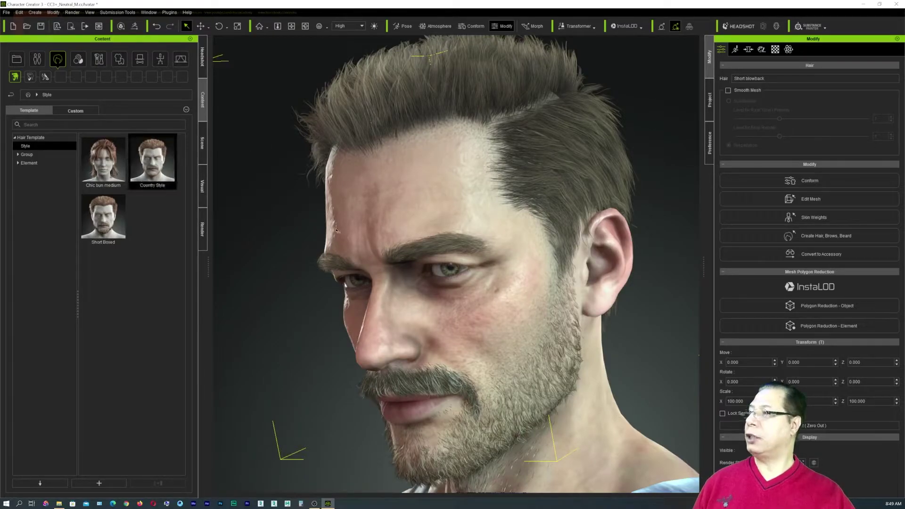
Step: Try the Thick Chin Curtain and The Cowboy beards from the hair group templates on the avatar
left_click(30, 77)
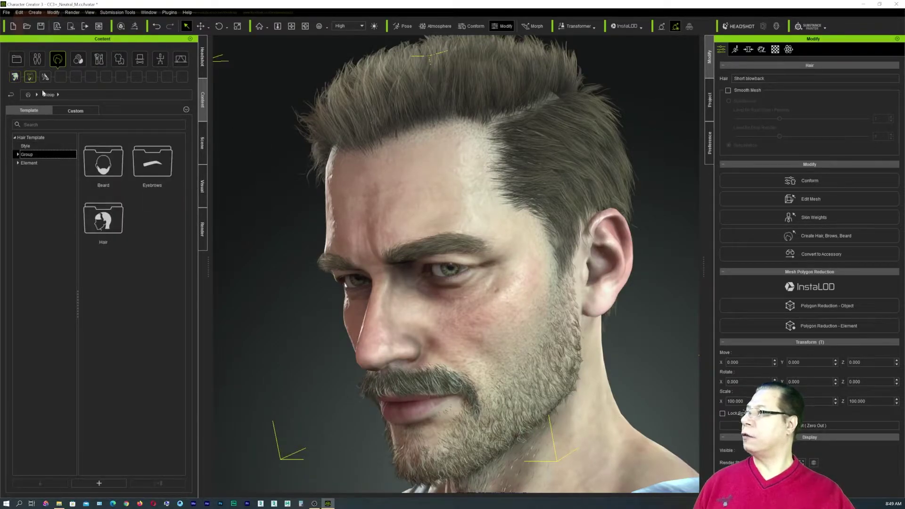
double_click(108, 167)
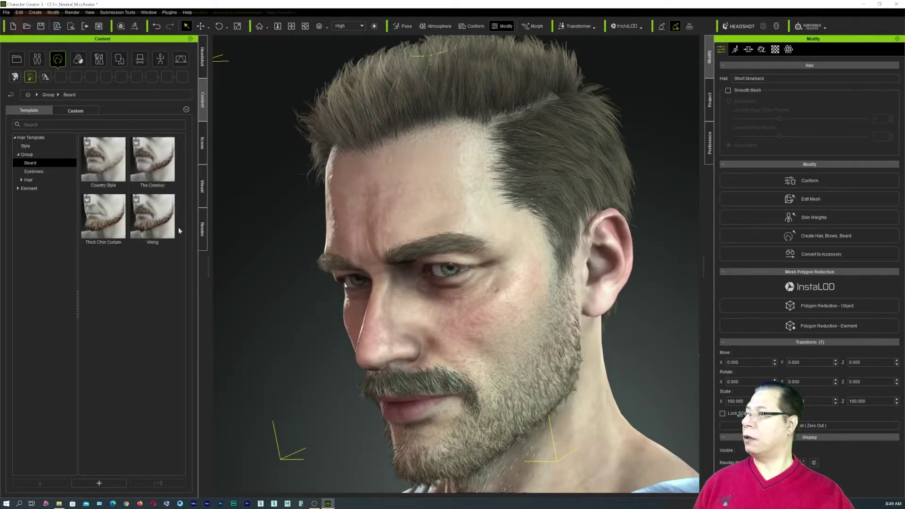
double_click(109, 228)
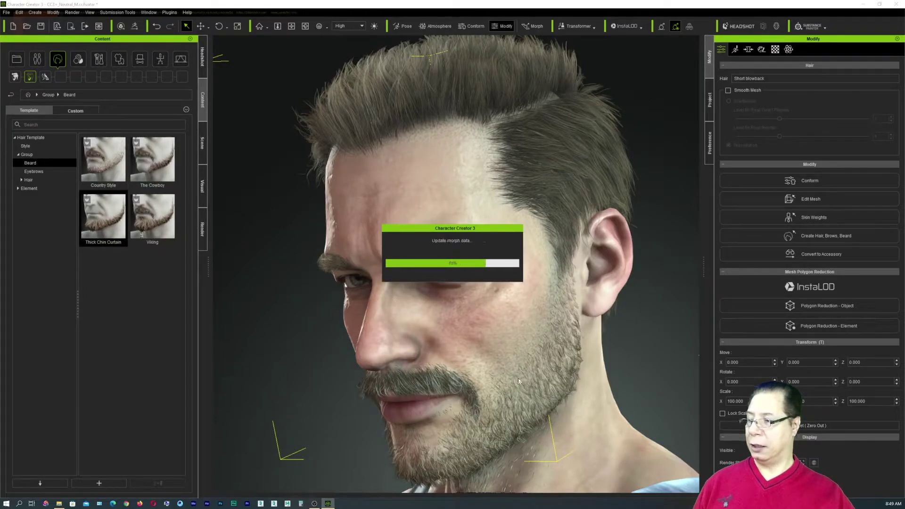
middle_click_drag(620, 403, 613, 311)
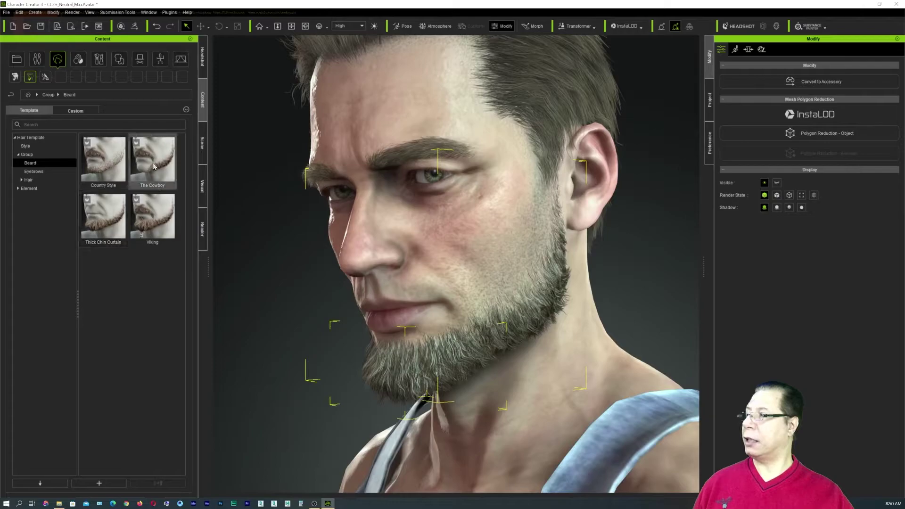
double_click(155, 166)
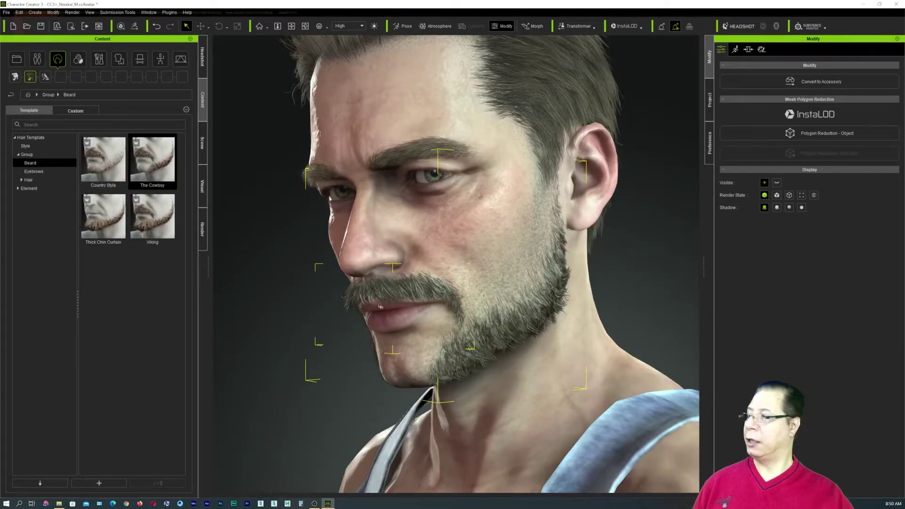
Step: Replace the avatar's beard with the Viking beard and inspect it from the side and front
double_click(153, 216)
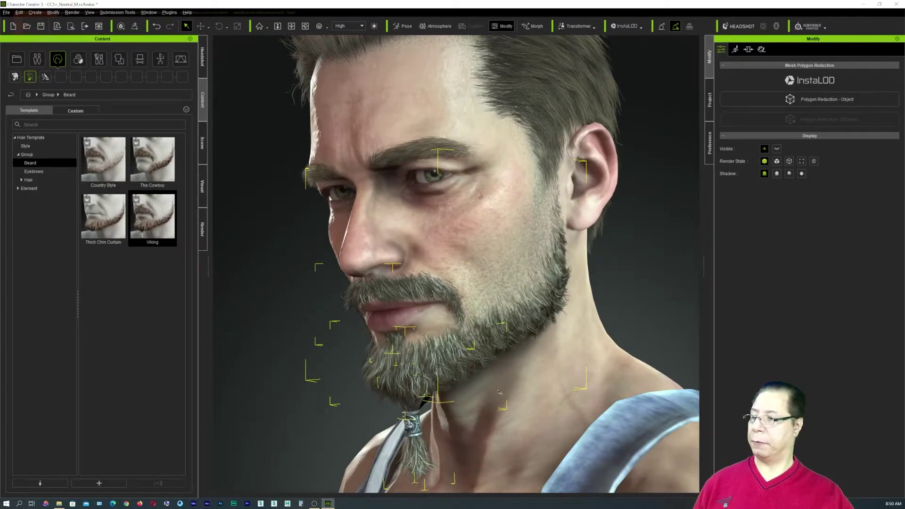
middle_click_drag(499, 392, 501, 366)
right_click_drag(501, 366, 534, 312)
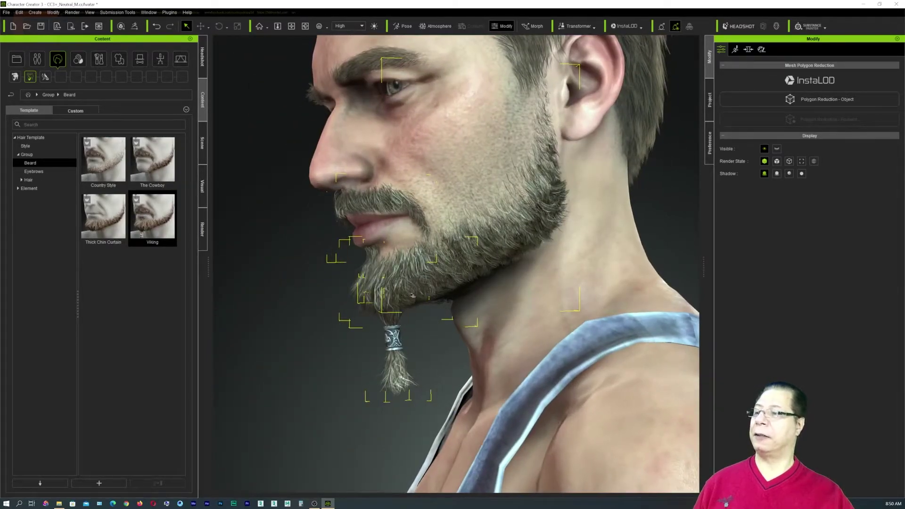
right_click_drag(420, 292, 387, 283)
scroll(424, 264, "up", 3)
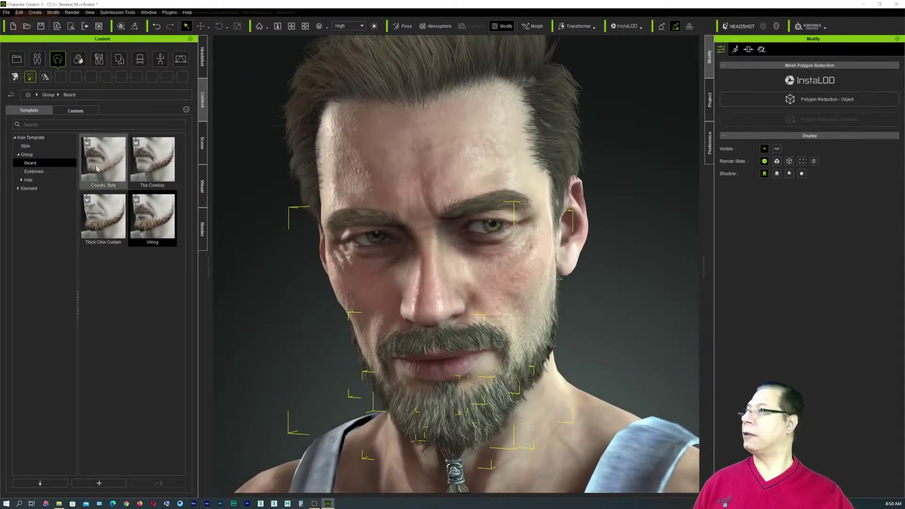
Step: Look at the eyebrow templates among the individual hair elements and return to the complete hair styles
left_click(45, 76)
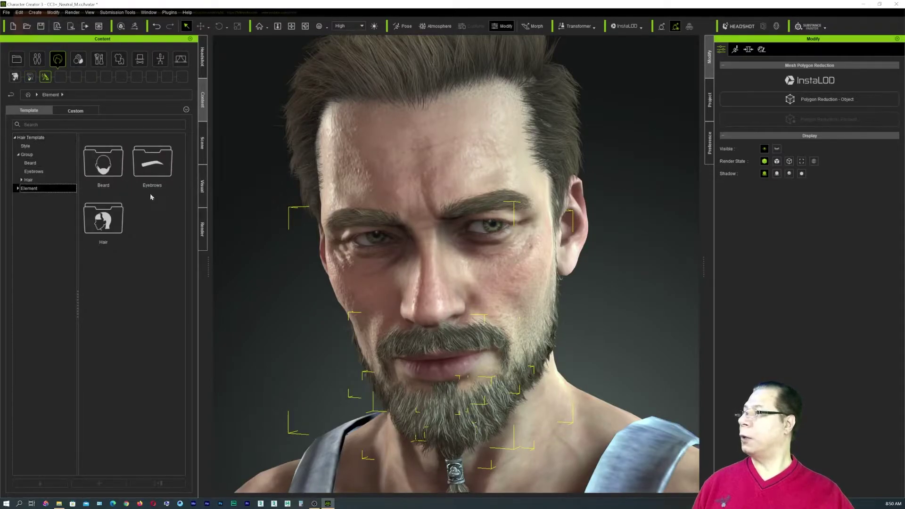
double_click(153, 165)
left_click(15, 76)
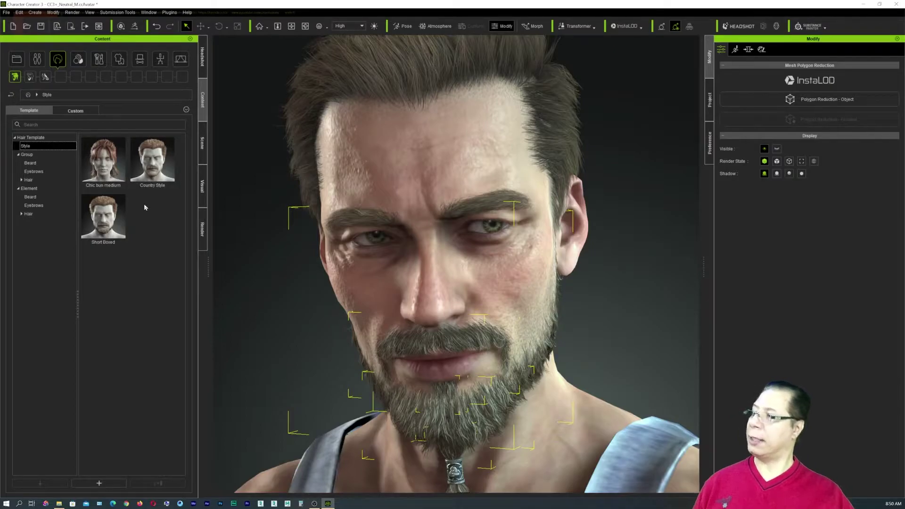
Step: Browse the skin templates, covering Skin Details, Normal Effects, the overall Normal and Special sets, Full Skin and Skin Base
left_click(79, 60)
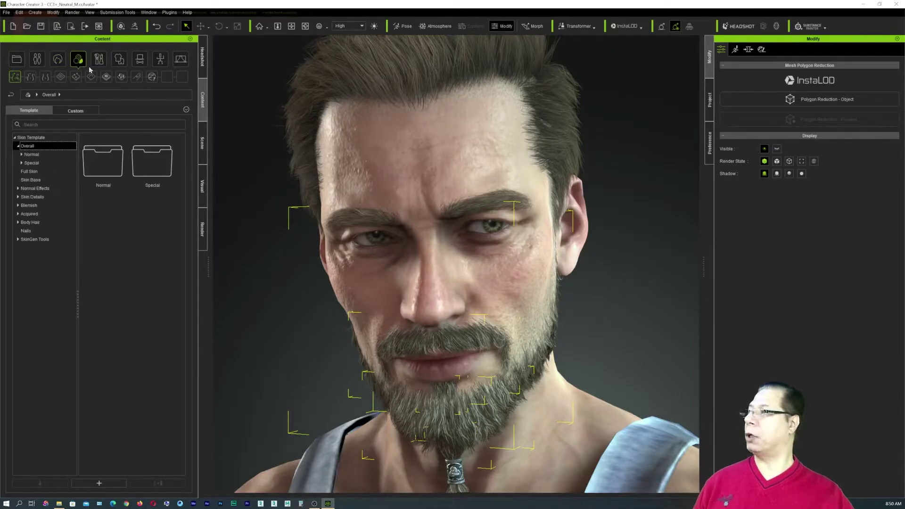
left_click(29, 79)
left_click(76, 77)
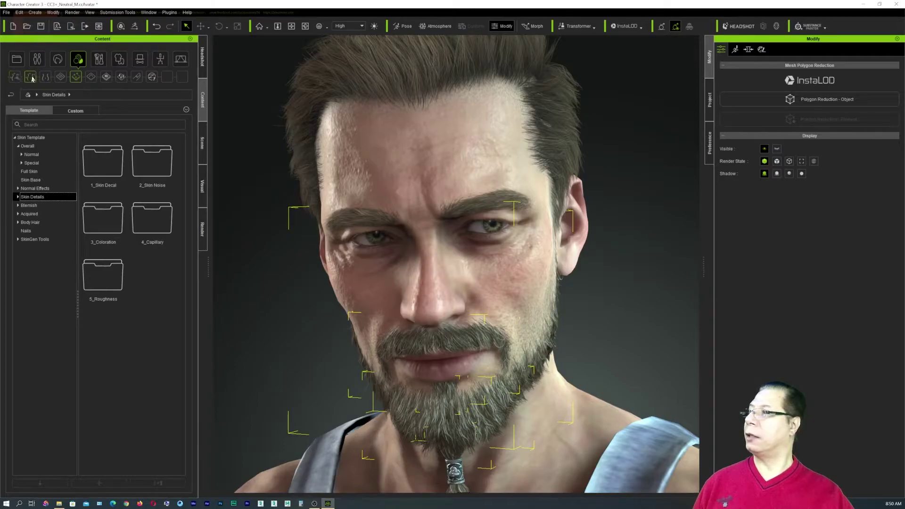
left_click(62, 78)
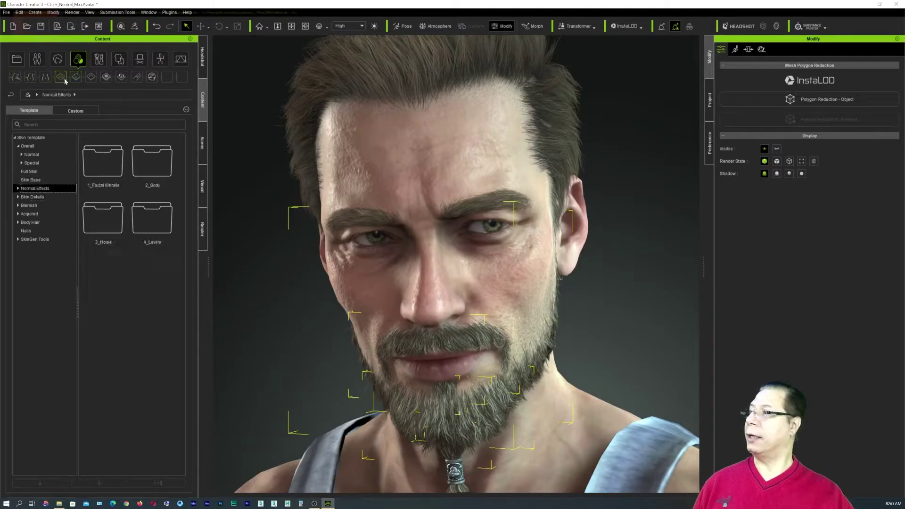
left_click(43, 146)
left_click(44, 154)
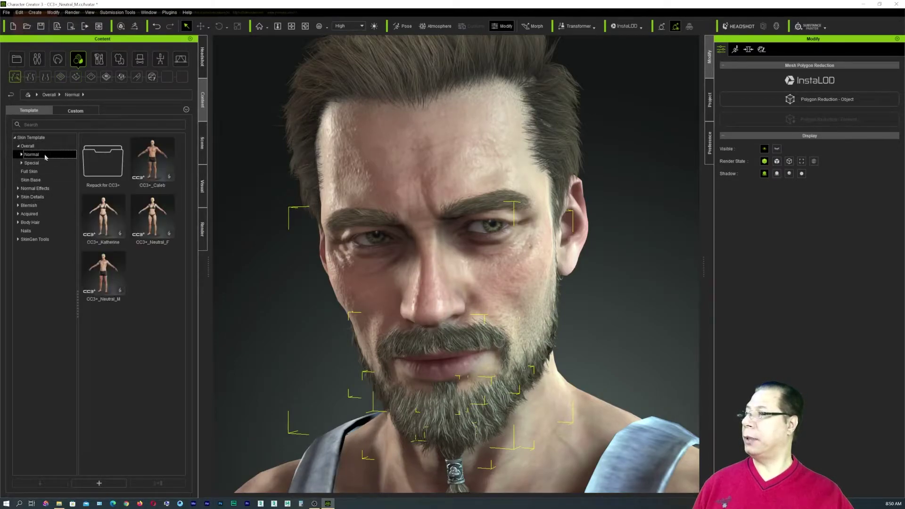
left_click(47, 163)
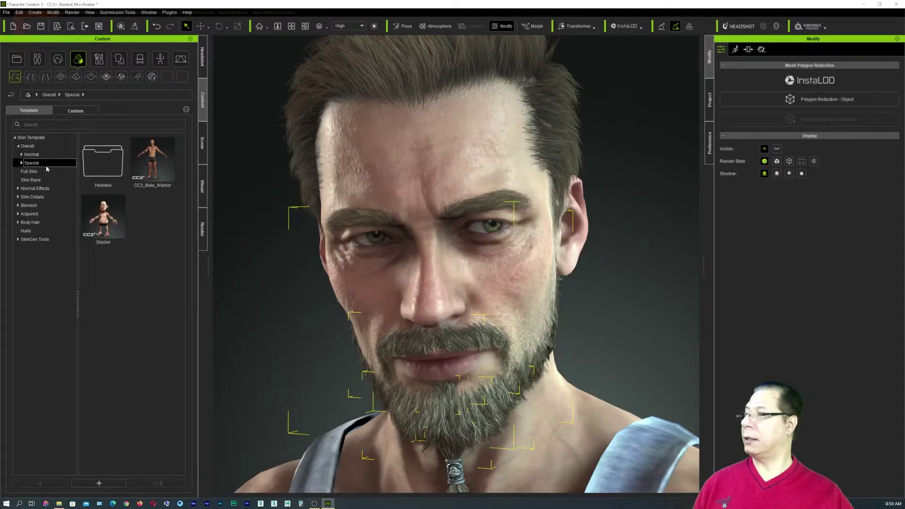
left_click(47, 171)
left_click(49, 181)
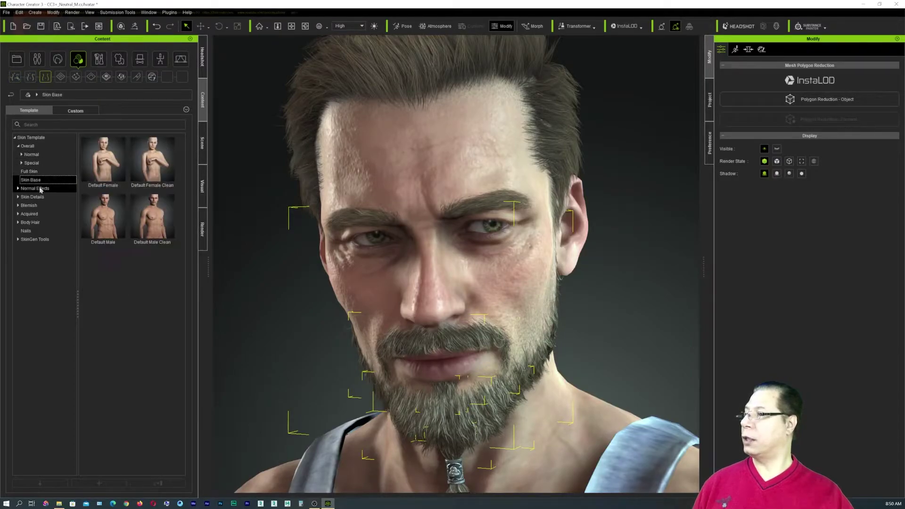
Step: Look through the Normal Effects, Blemish and Acquired skin template folders
left_click(38, 188)
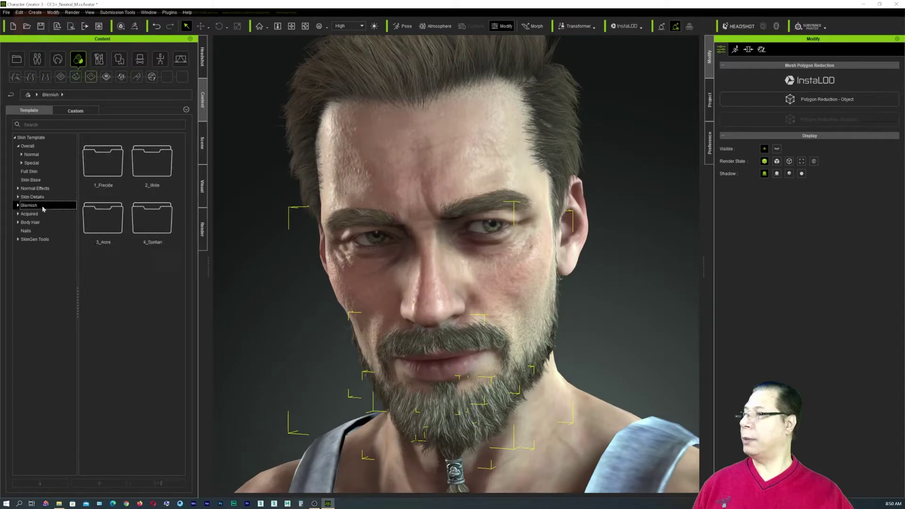
left_click(42, 206)
left_click(44, 212)
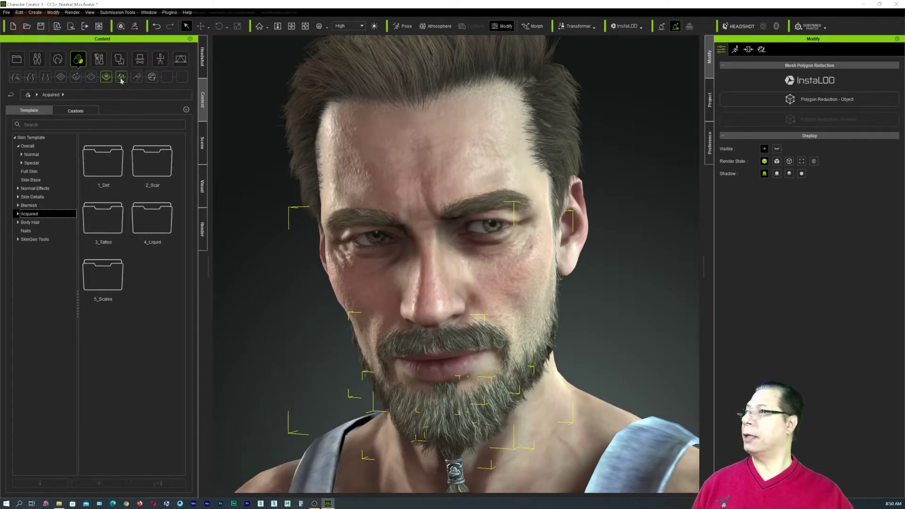
key("Down")
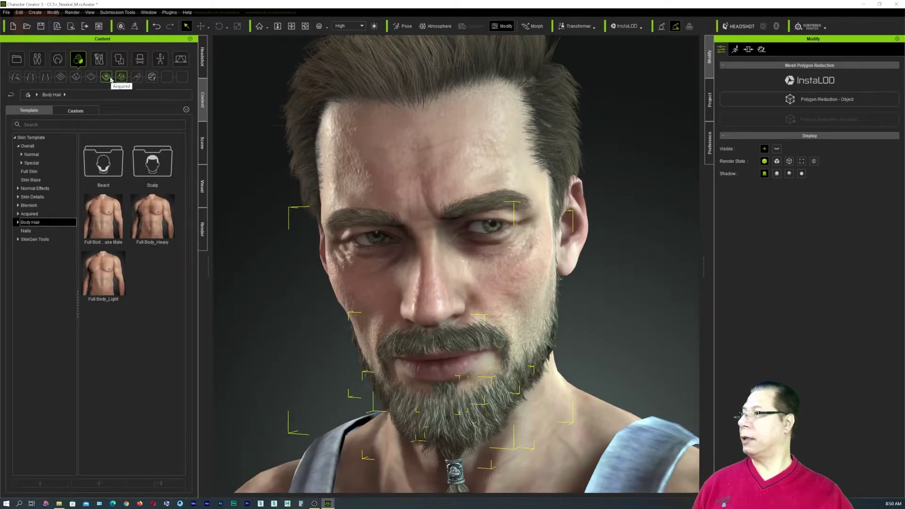
key("Up")
Step: Apply the Stubble beard from the Body Hair skin templates, replacing the current layer, and select the Face Acne and Body Vascular layers
left_click(121, 77)
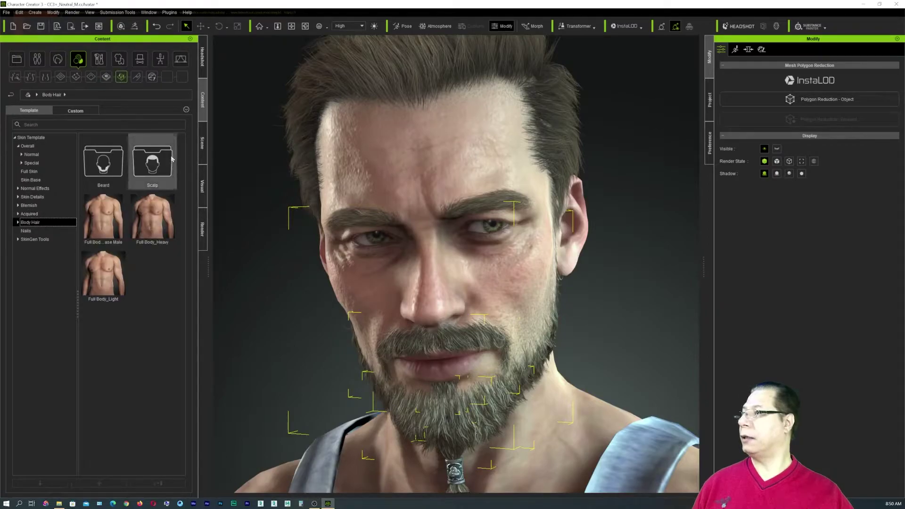
double_click(109, 165)
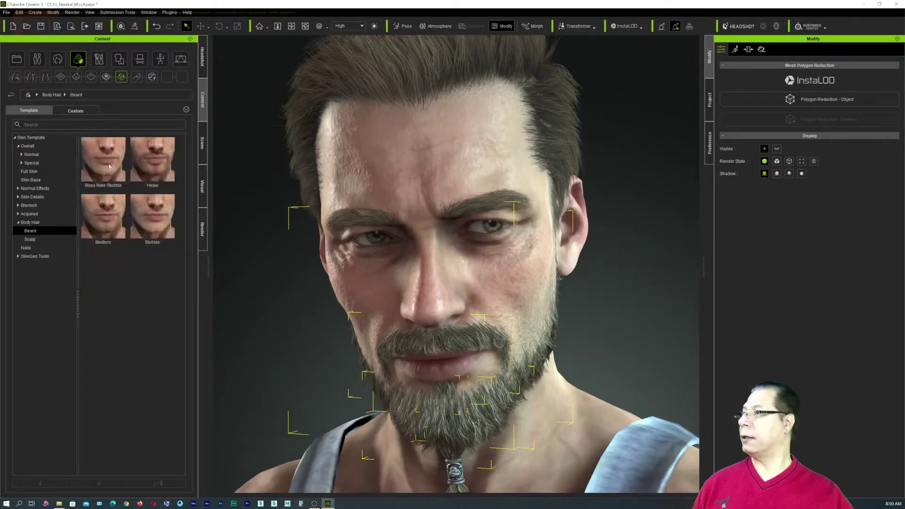
double_click(158, 214)
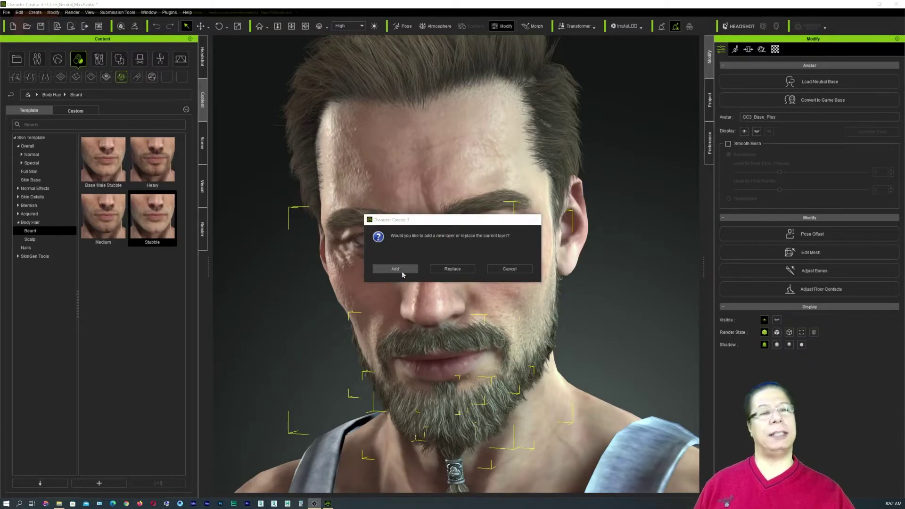
left_click(451, 270)
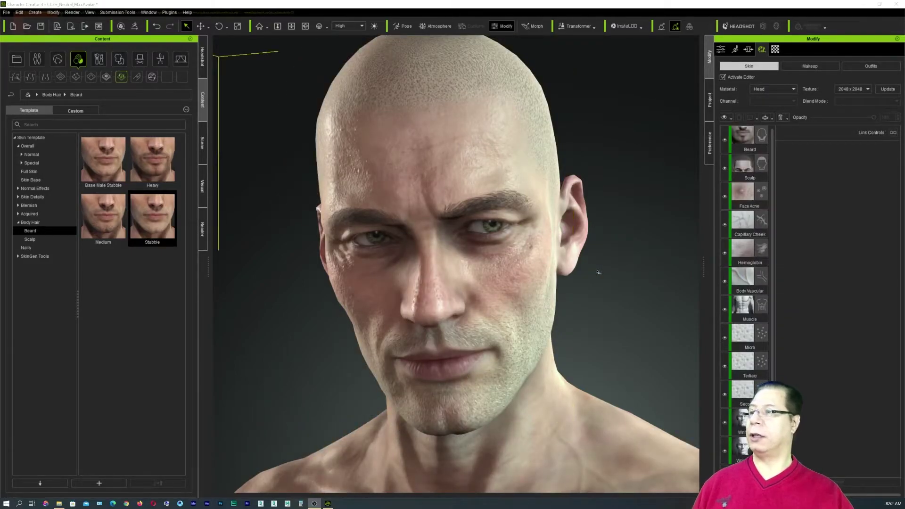
right_click_drag(582, 317, 560, 312)
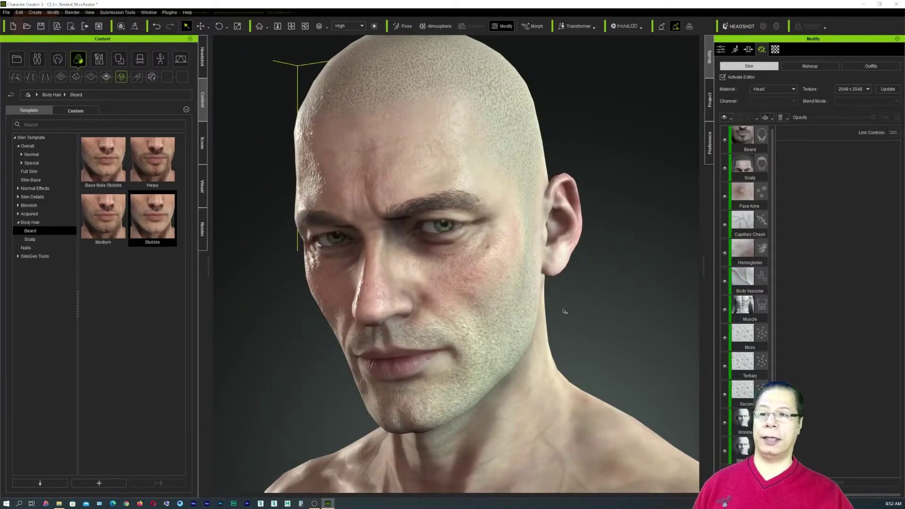
left_click(752, 198)
left_click(744, 279)
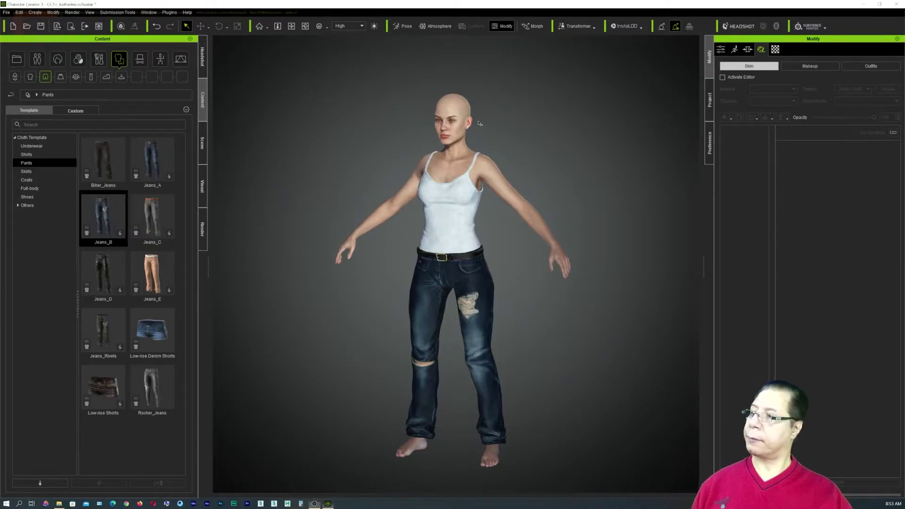
Step: Look through the Body Hair, Blemish, Acquired and Skin Details skin template folders, including 2_Skin Noise, with the avatar's head framed
key("f")
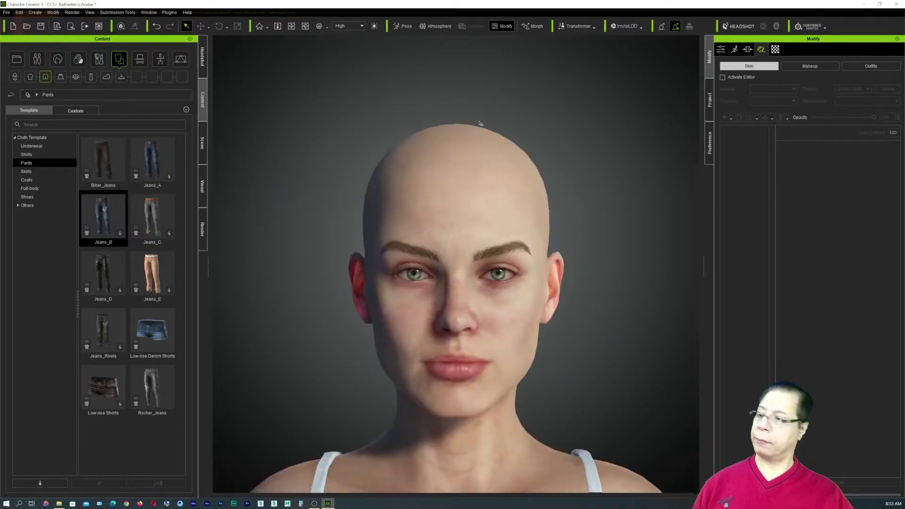
right_click_drag(631, 252, 463, 252)
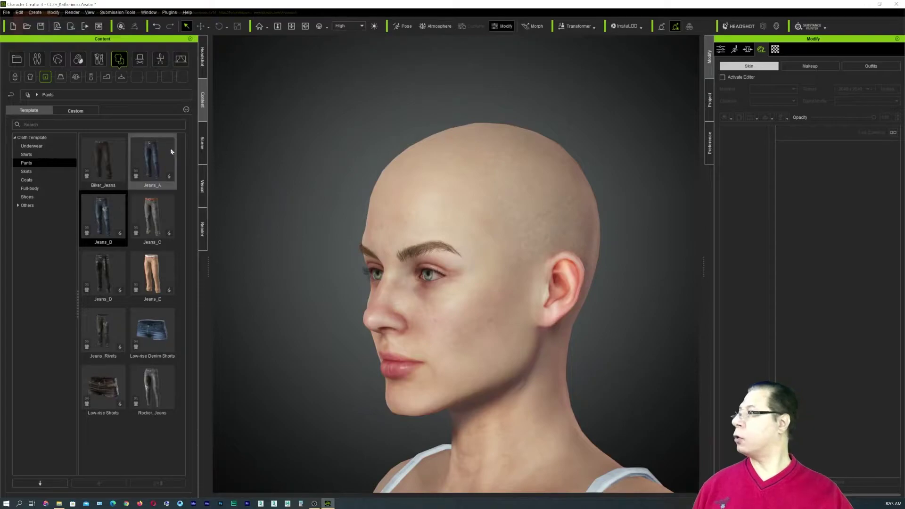
left_click(79, 59)
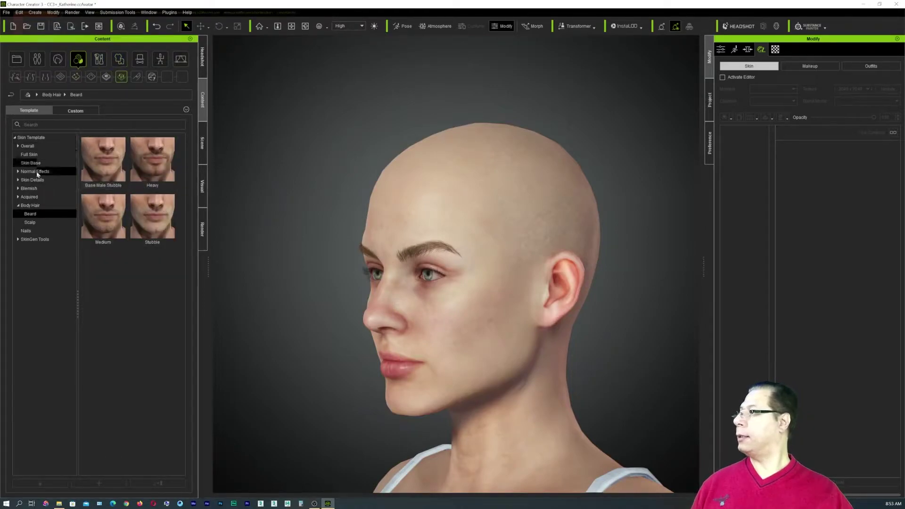
left_click(32, 206)
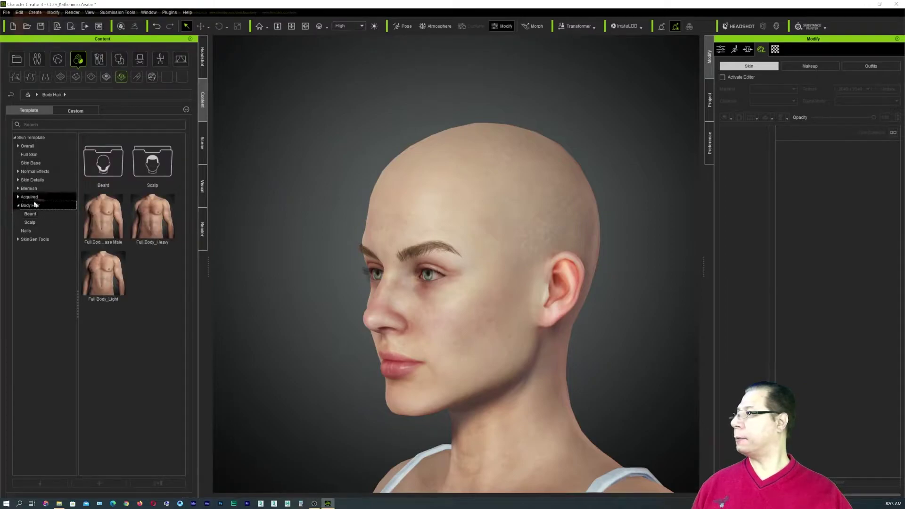
left_click(50, 188)
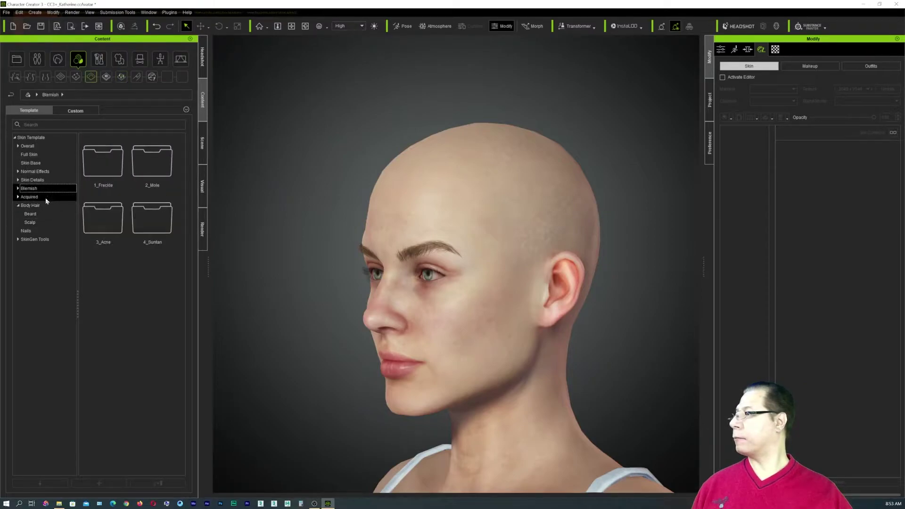
left_click(46, 197)
key("Up")
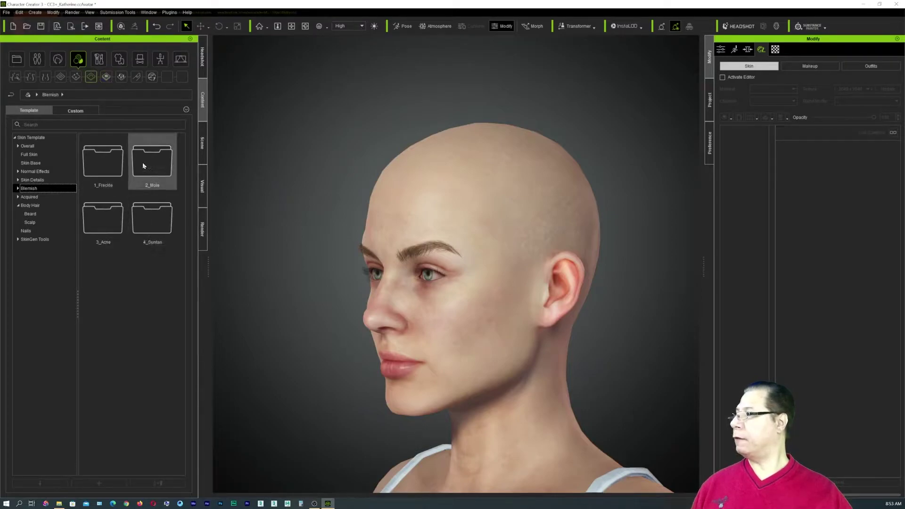
left_click(40, 180)
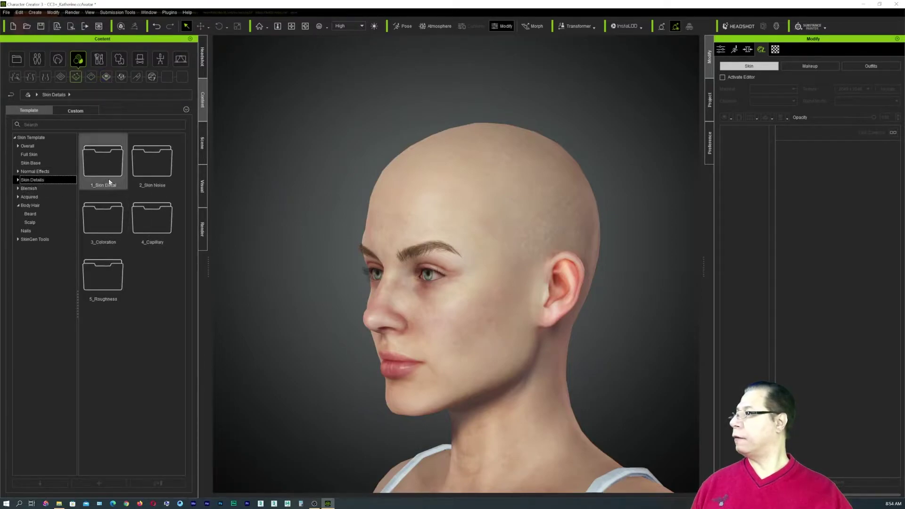
double_click(152, 164)
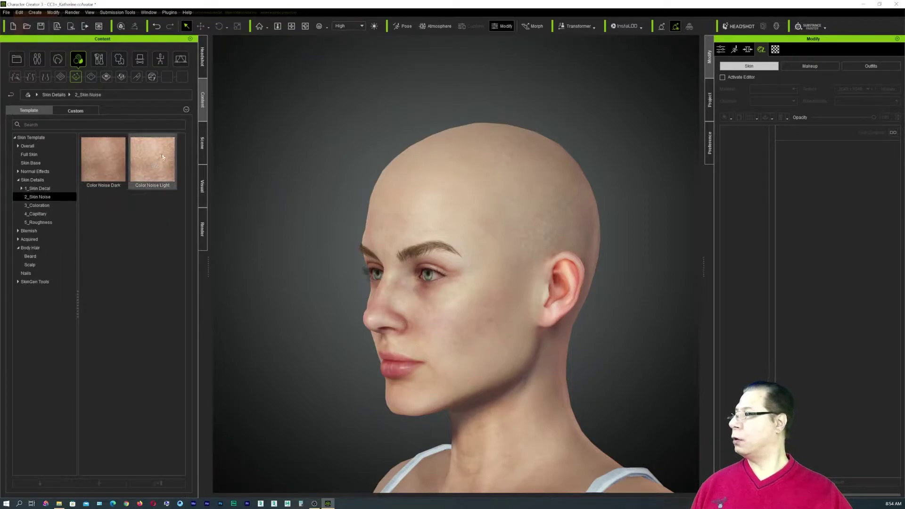
Step: Apply the Face Outside Decal from the 1_Skin Decal templates to the avatar's head, replacing the current layer
left_click(48, 189)
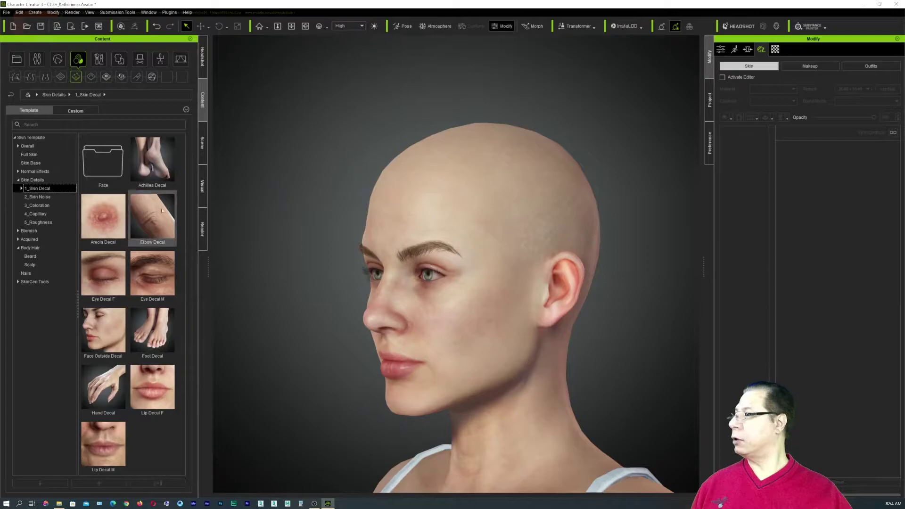
double_click(103, 334)
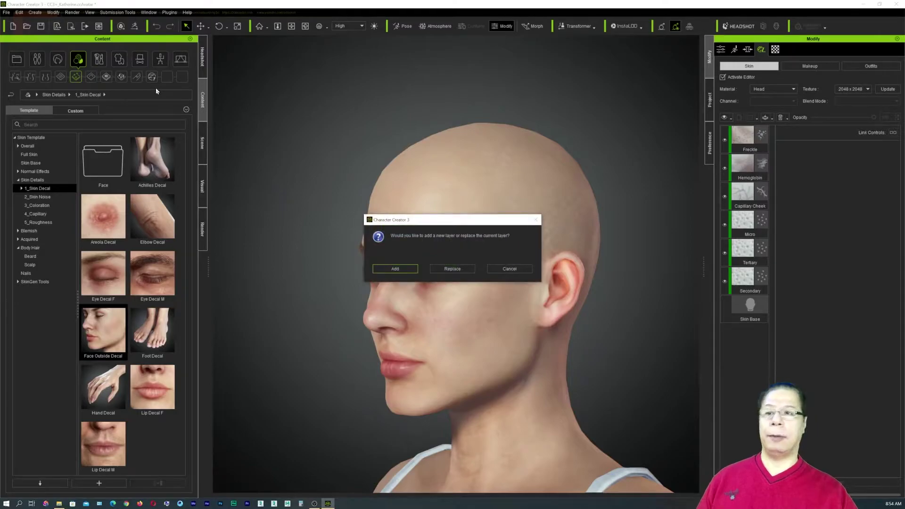
left_click(453, 270)
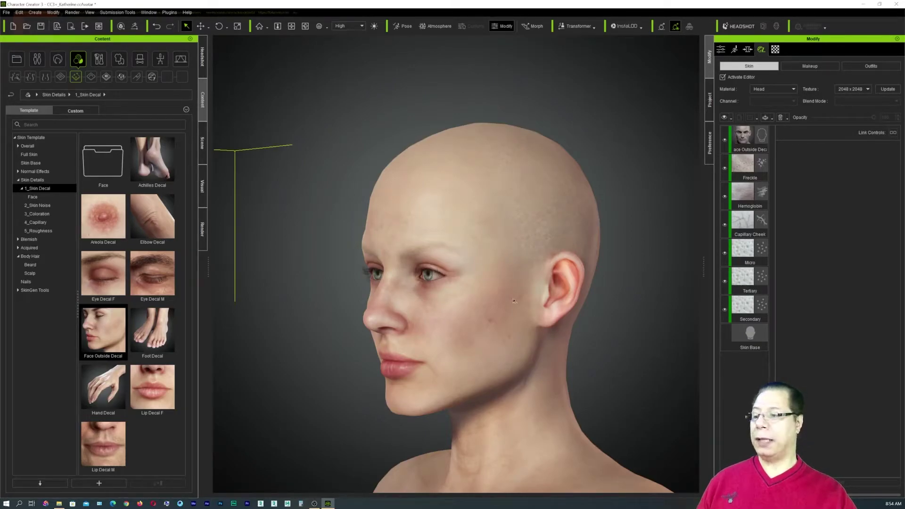
Step: Inspect the facial skin up close and set the Capillary Cheek layer's opacity to about 39
scroll(419, 420, "up", 2)
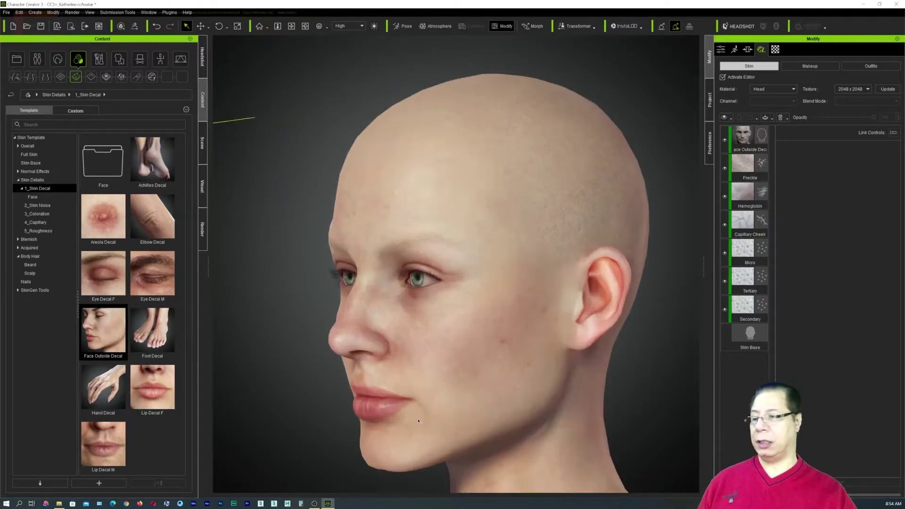
right_click_drag(438, 425, 544, 331)
scroll(542, 331, "up", 6)
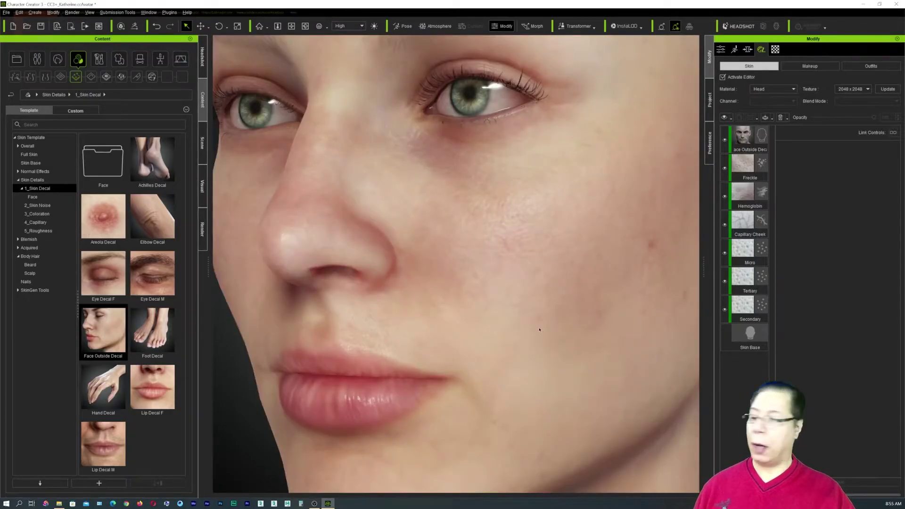
scroll(540, 329, "down", 5)
right_click_drag(540, 329, 486, 320)
scroll(476, 330, "up", 2)
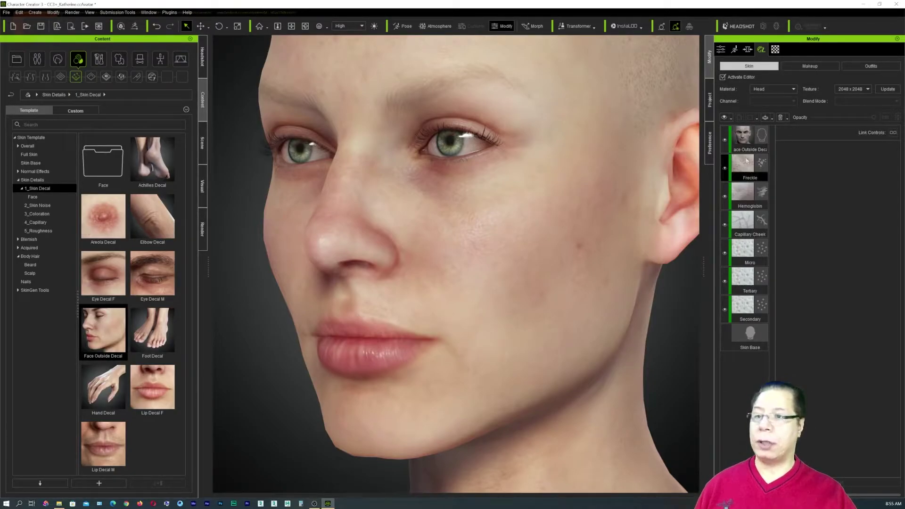
left_click(746, 223)
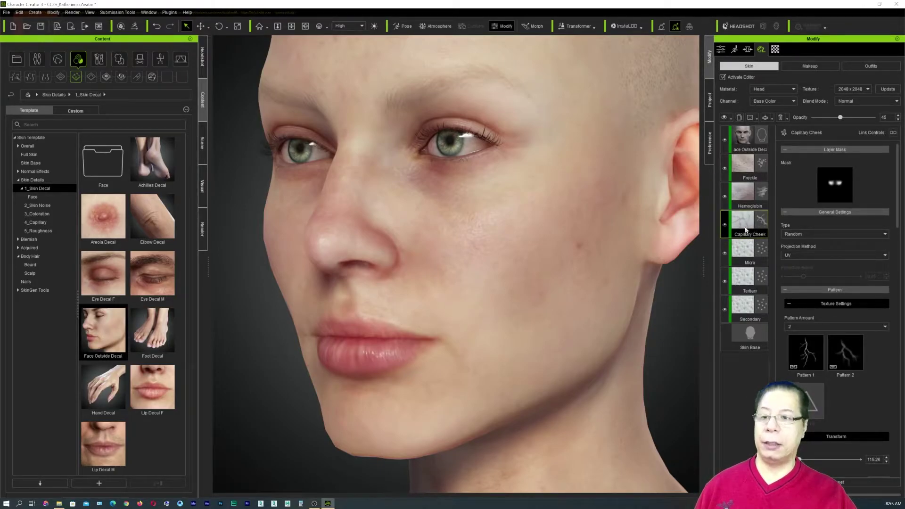
mouse_move(843, 120)
left_mouse_down()
mouse_move(873, 118)
mouse_move(840, 118)
left_mouse_up()
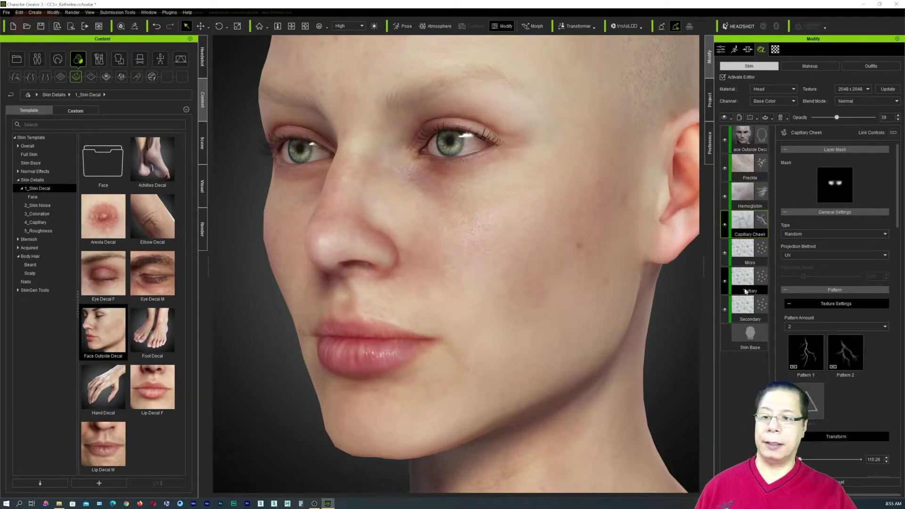
Step: Set the Secondary layer's opacity to about 57 and the Tertiary layer's opacity to 51
left_click(742, 305)
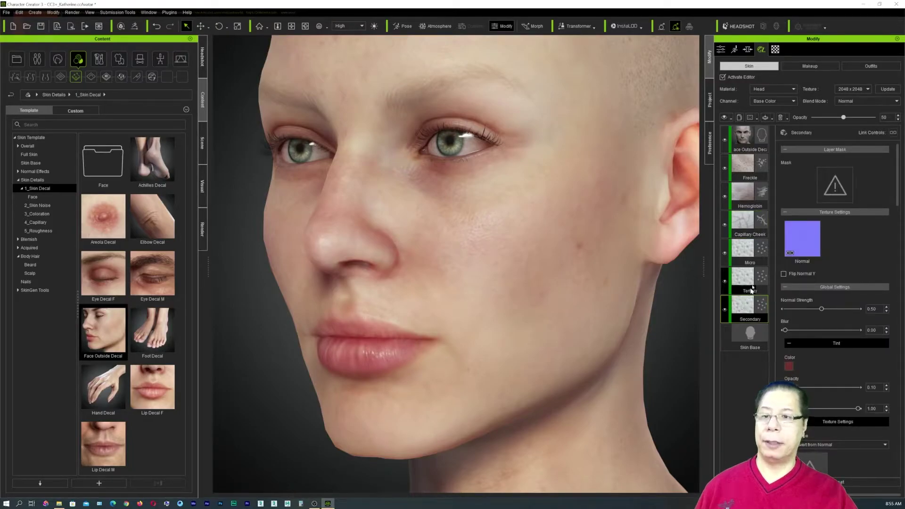
mouse_move(844, 119)
left_mouse_down()
mouse_move(872, 119)
mouse_move(815, 126)
mouse_move(864, 126)
mouse_move(845, 126)
left_mouse_up()
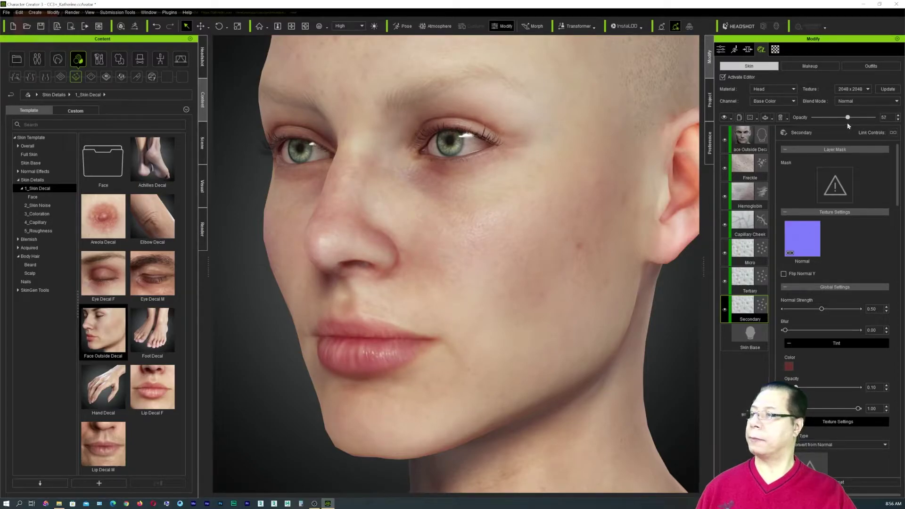
left_click(749, 278)
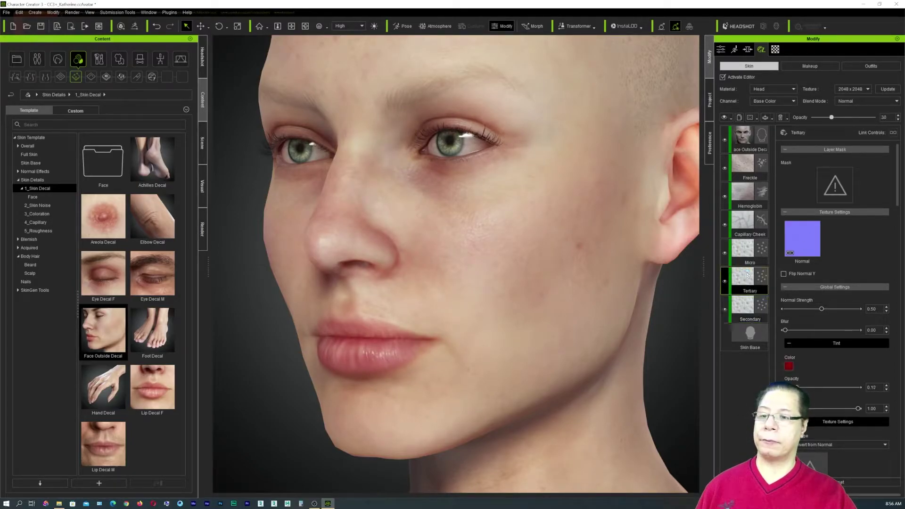
left_click_drag(832, 117, 852, 118)
scroll(519, 185, "up", 5)
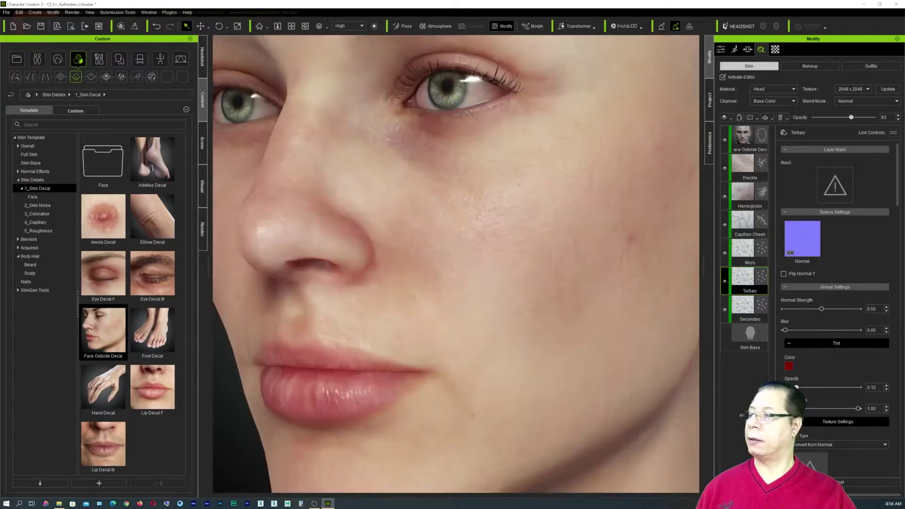
scroll(518, 185, "down", 2)
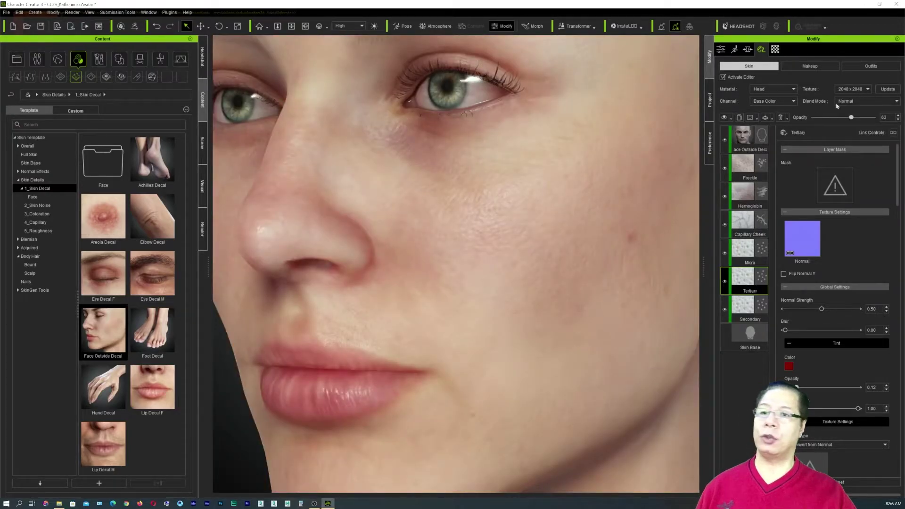
mouse_move(850, 118)
left_mouse_down()
mouse_move(891, 119)
mouse_move(845, 122)
left_mouse_up()
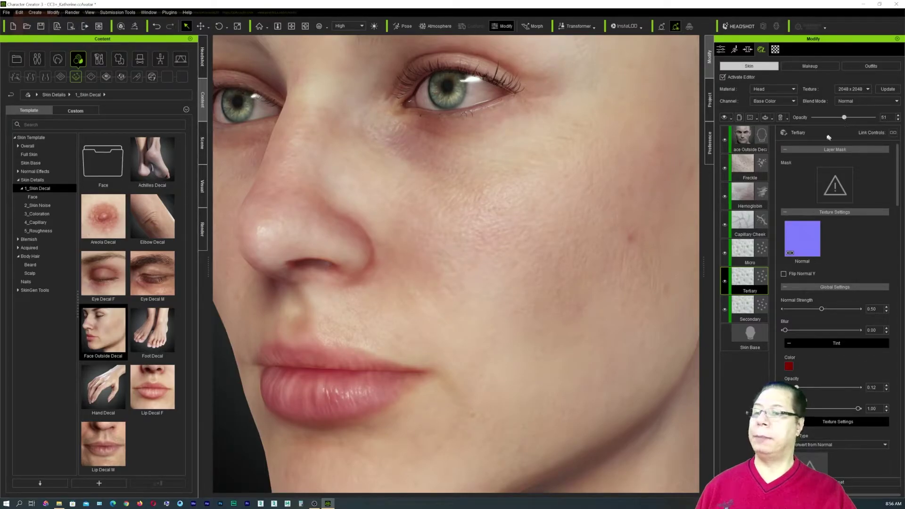
Step: Set the Micro layer's opacity to 52 and the Hemoglobin layer's opacity to about 49
left_click(738, 254)
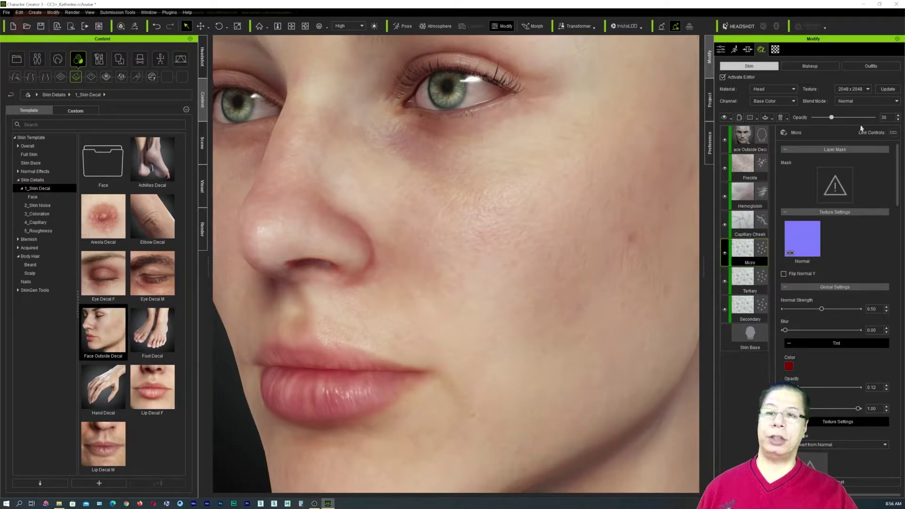
mouse_move(839, 119)
left_mouse_down()
mouse_move(869, 118)
mouse_move(825, 118)
mouse_move(844, 118)
left_mouse_up()
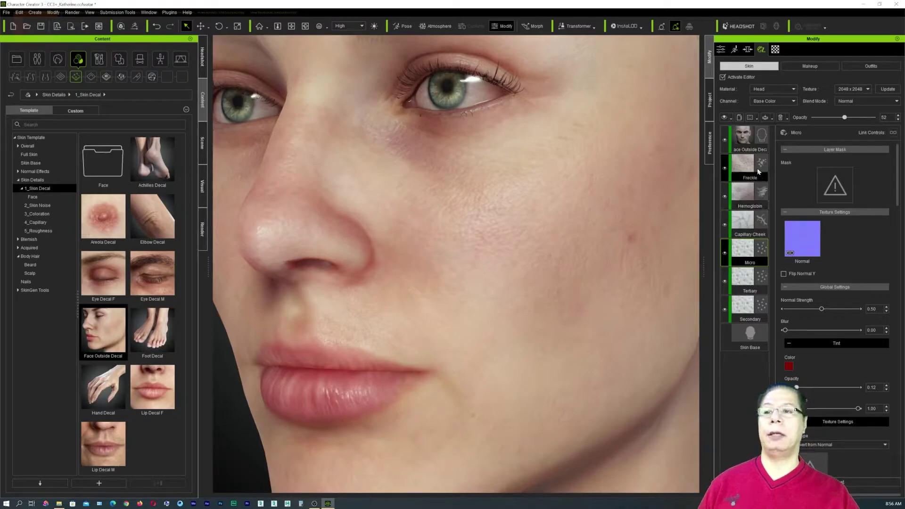
left_click(742, 189)
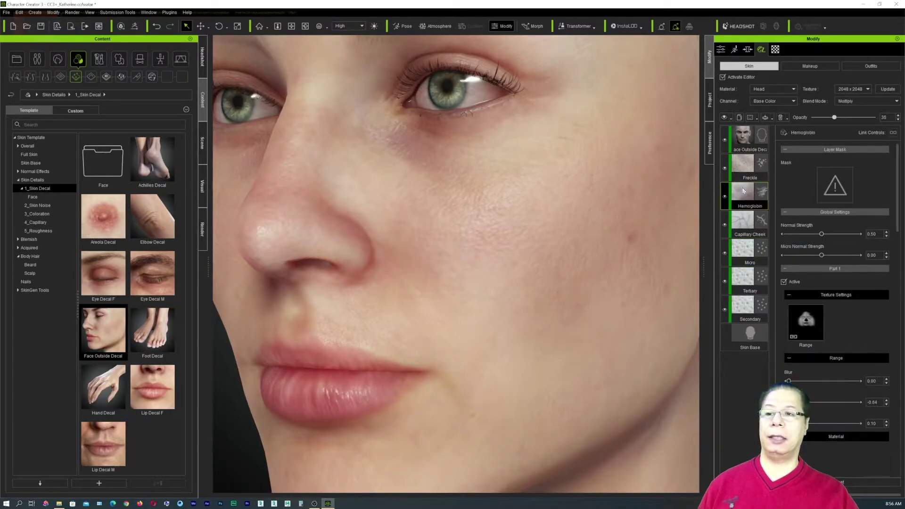
left_click_drag(835, 118, 843, 118)
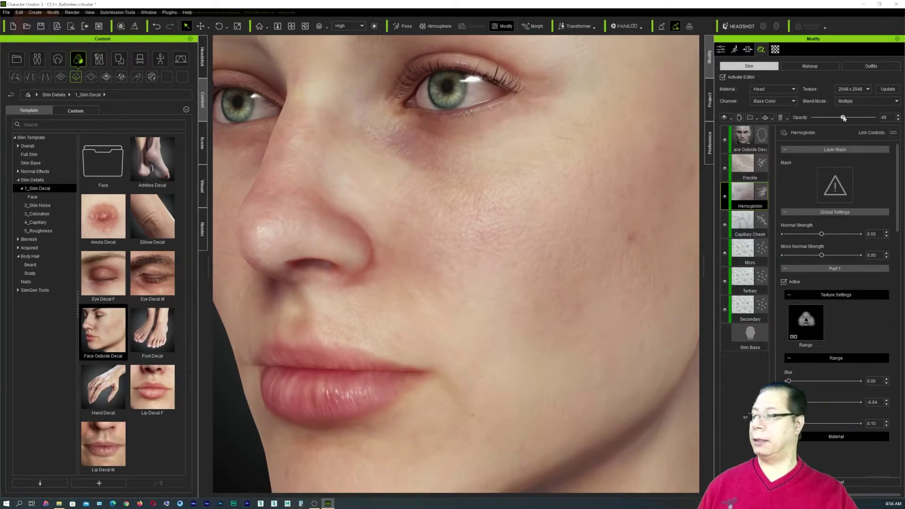
Step: Lower the Face Outside Decal layer's opacity to preview its effect and return it to 100
scroll(520, 227, "down", 4)
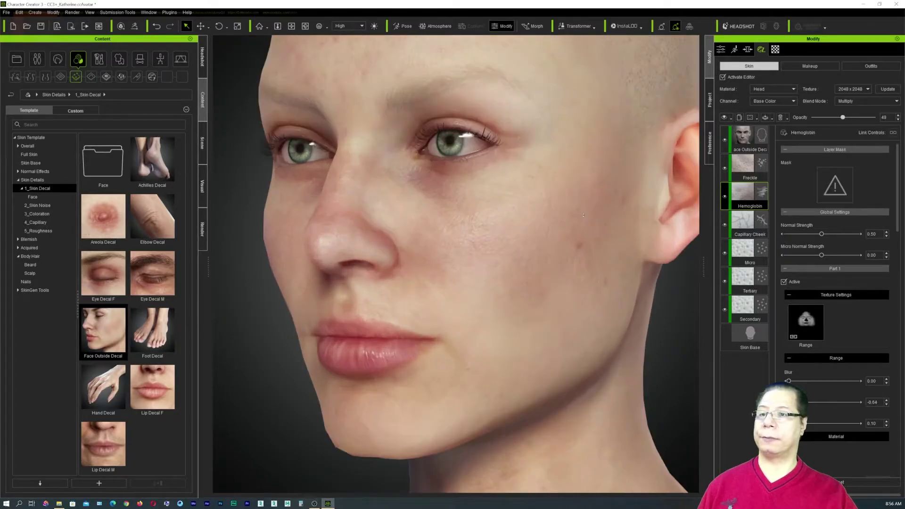
left_click(744, 139)
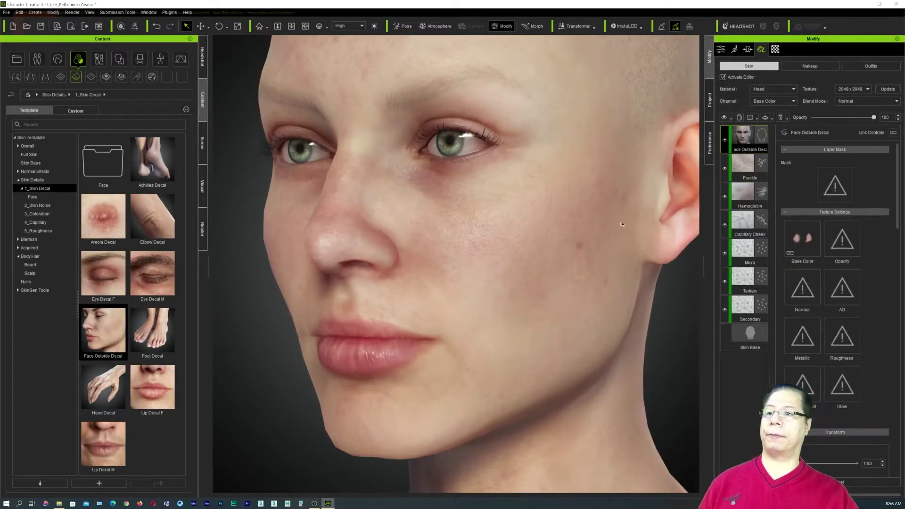
left_click_drag(874, 119, 817, 124)
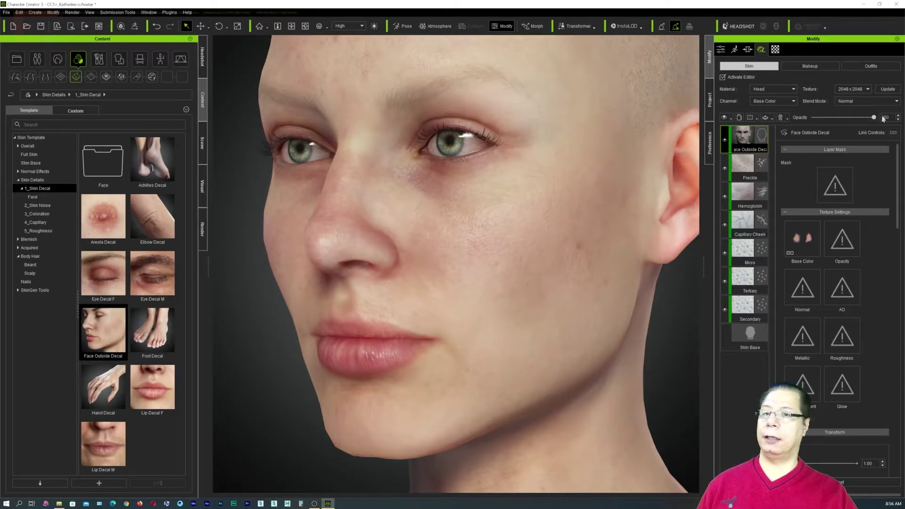
Step: Add the Lip Decal F template to the head as a new skin layer
scroll(508, 245, "down", 5)
right_click_drag(441, 279, 541, 284)
scroll(555, 277, "up", 3)
scroll(555, 277, "up", 2)
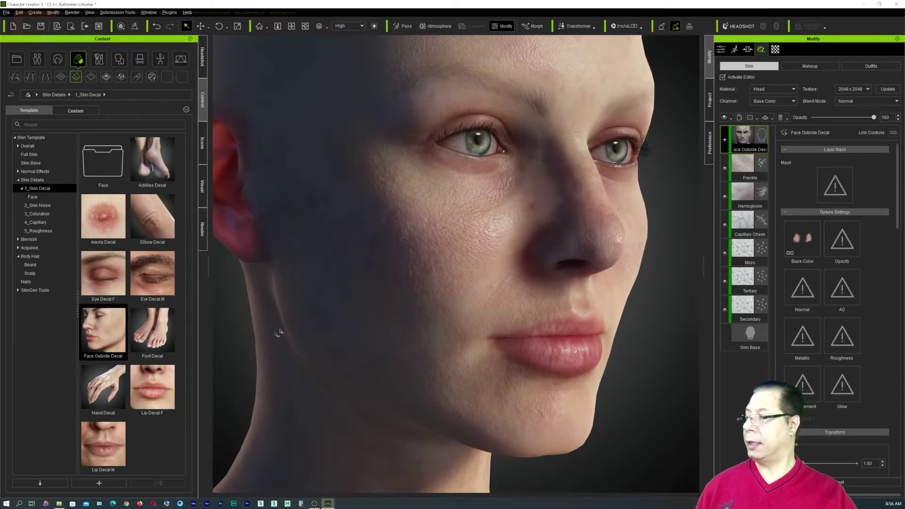
left_click_drag(150, 393, 401, 352)
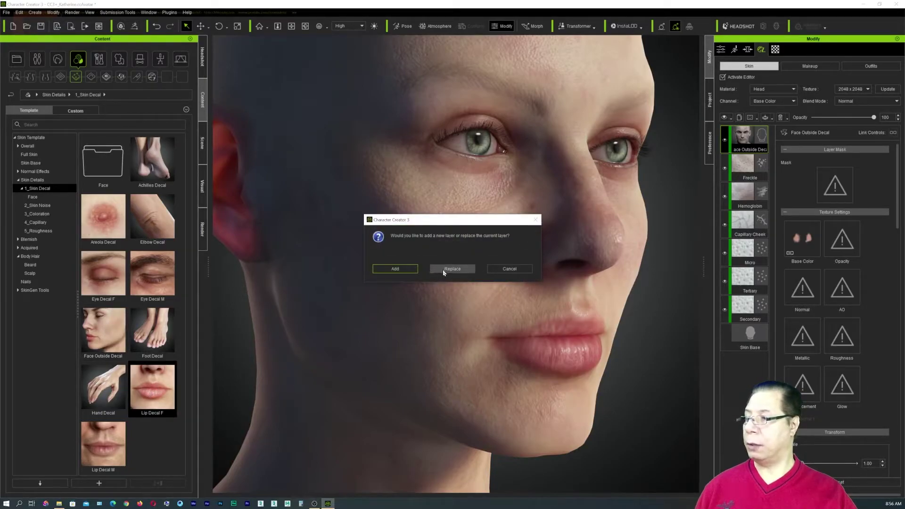
left_click(398, 271)
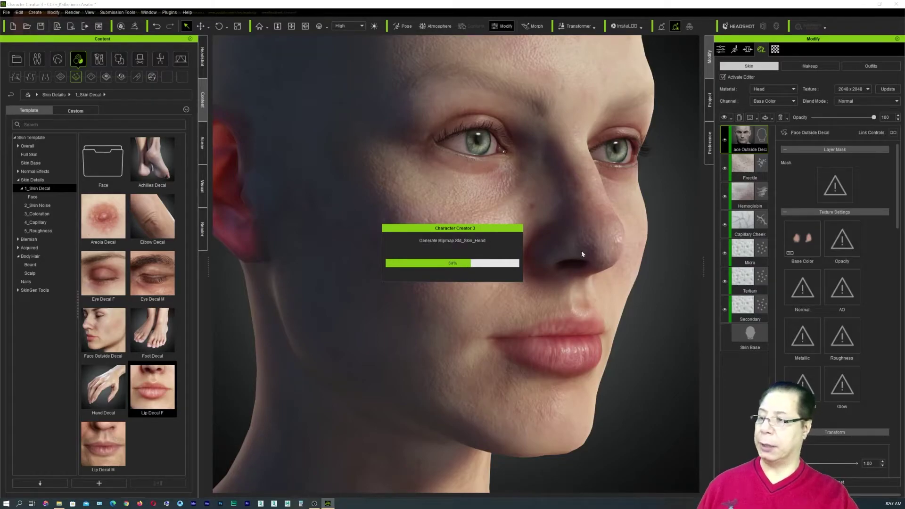
Step: Set the Lip Decal layer's opacity to 33, then delete that layer from the skin stack
left_click(746, 136)
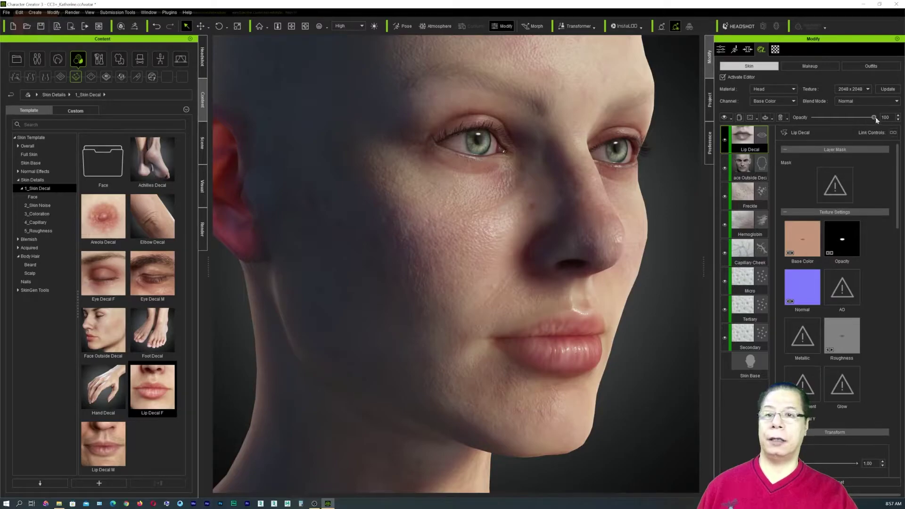
left_click_drag(874, 117, 833, 118)
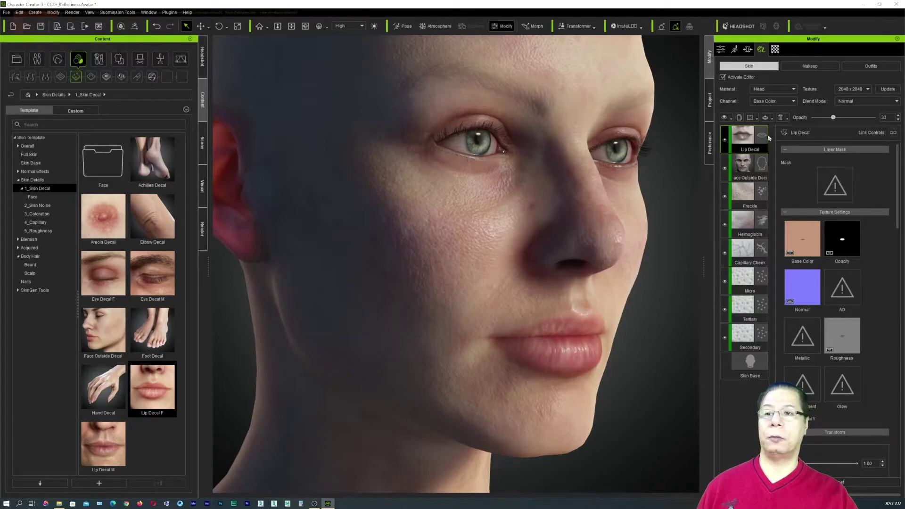
key("Delete")
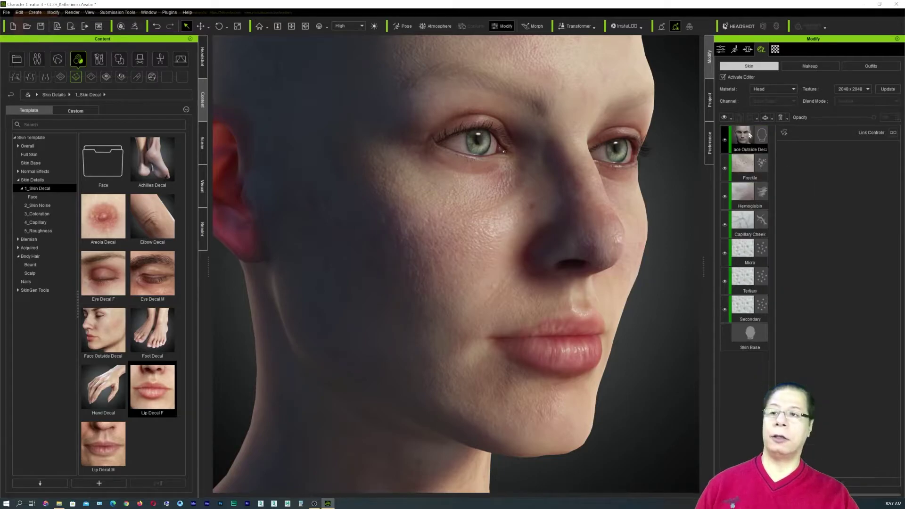
Step: Apply the Chic bun medium hairstyle to the avatar, accepting the end of the current SkinGen session
right_click_drag(612, 262, 462, 304)
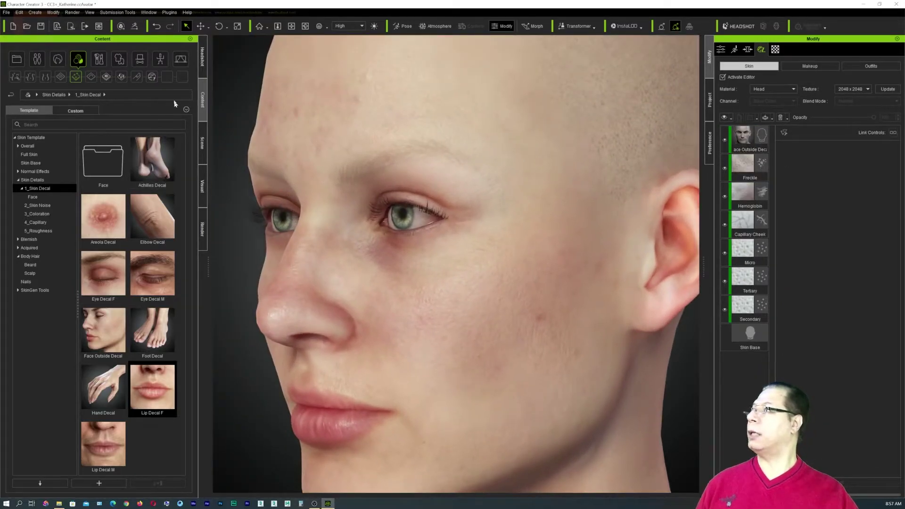
left_click(60, 62)
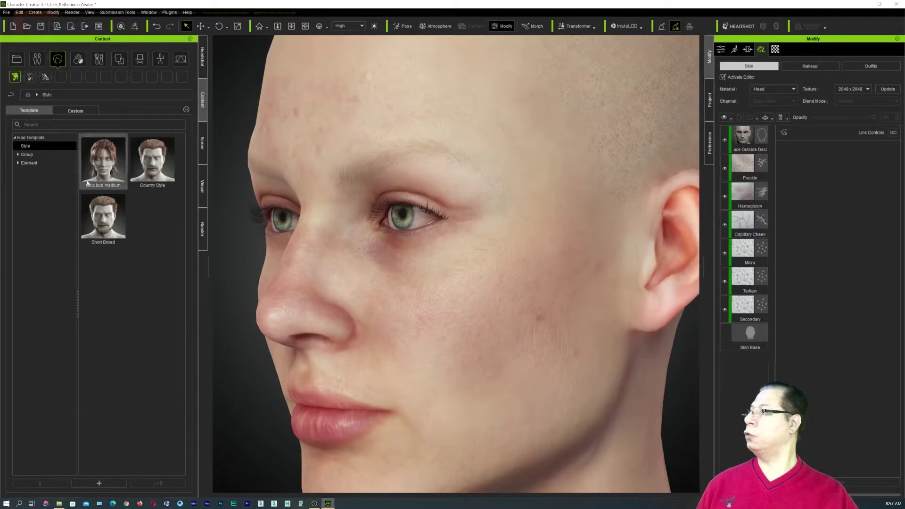
left_click_drag(109, 168, 348, 206)
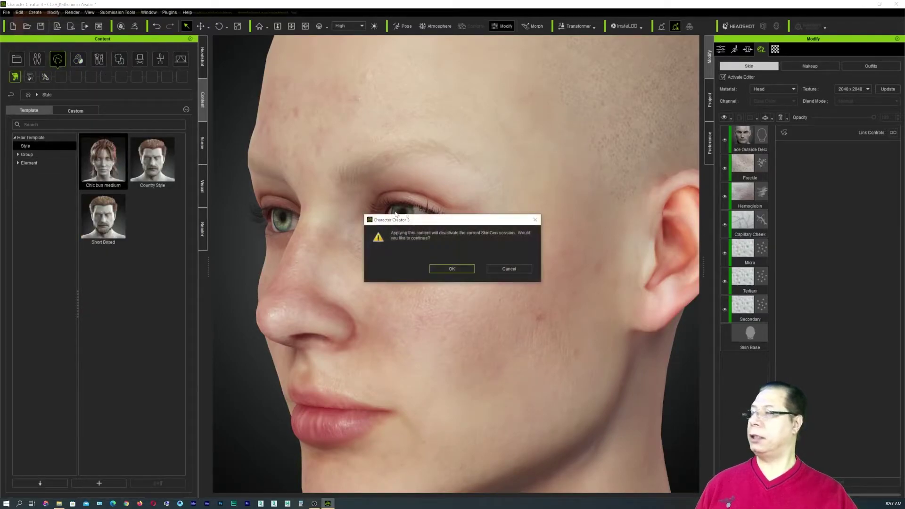
left_click(453, 270)
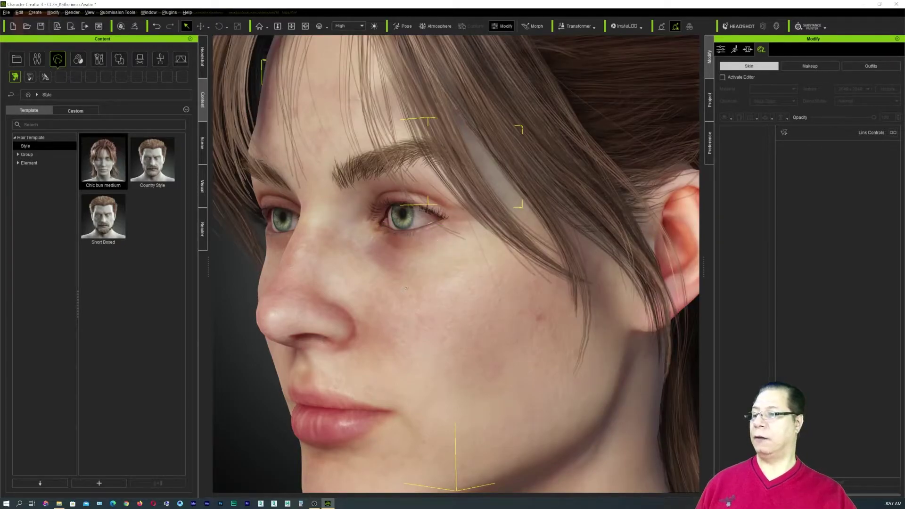
scroll(402, 287, "down", 5)
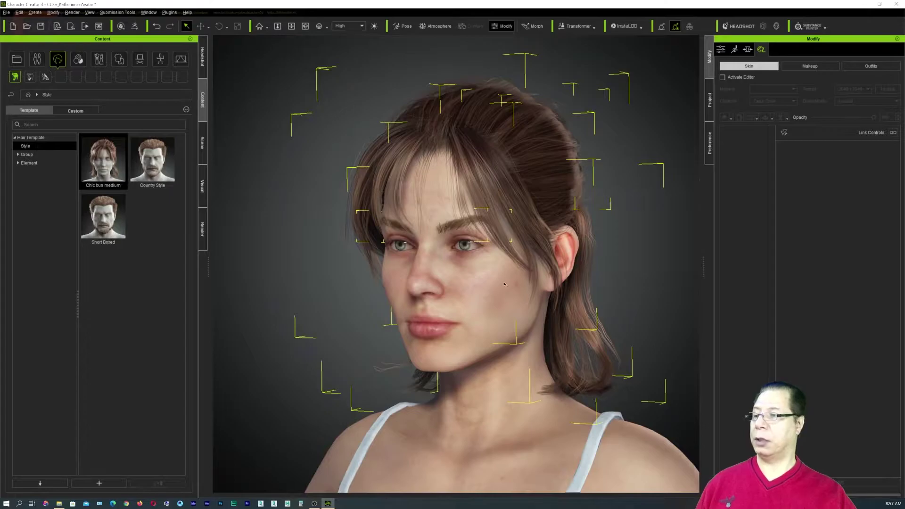
scroll(506, 284, "up", 3)
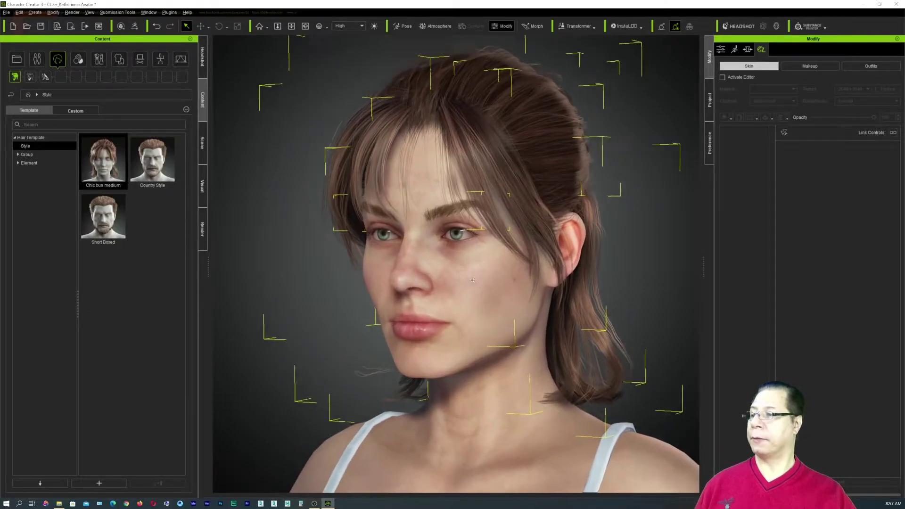
right_click_drag(473, 280, 425, 303)
Step: Browse the makeup templates and examine the presets in the 1_Foundation category of Foundation Makeup
left_click(98, 59)
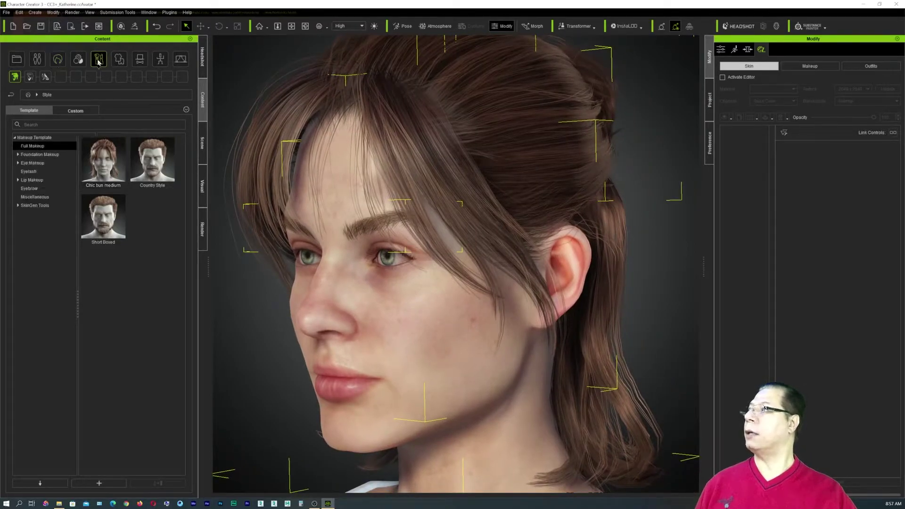
right_click_drag(455, 287, 452, 301)
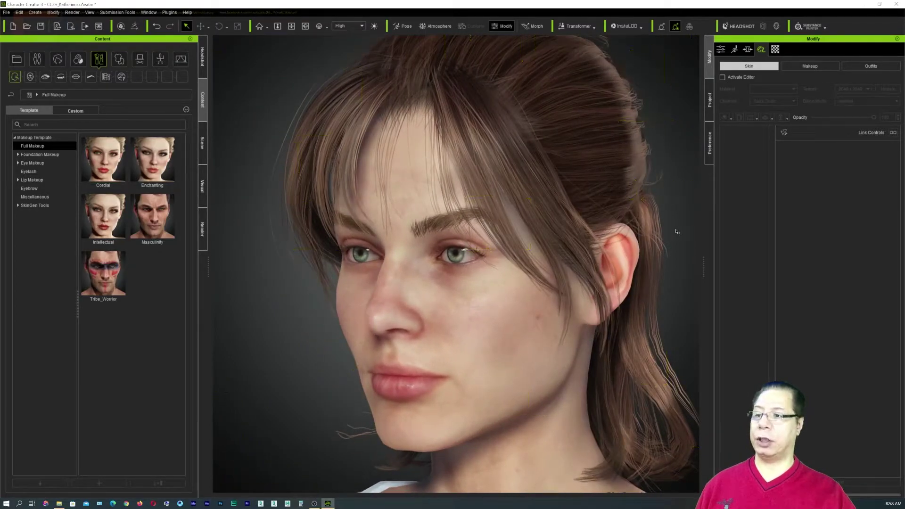
middle_click_drag(476, 291, 473, 271)
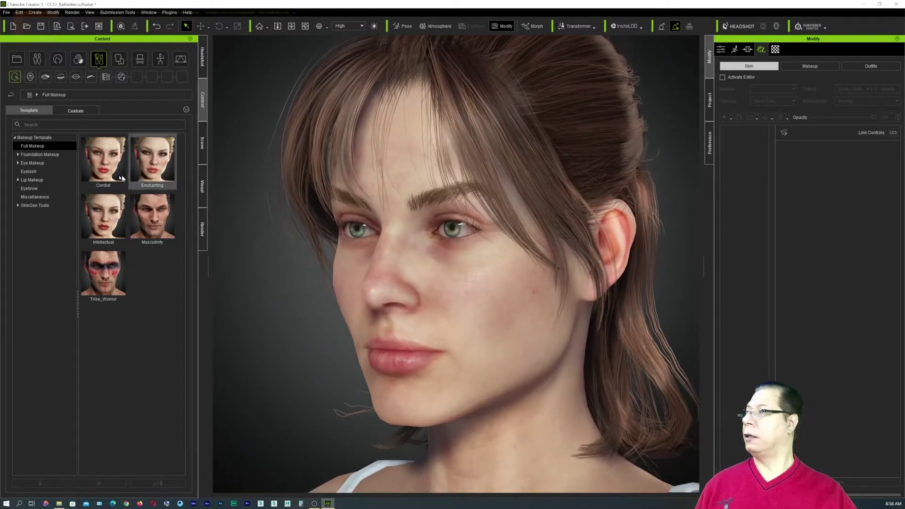
left_click(42, 154)
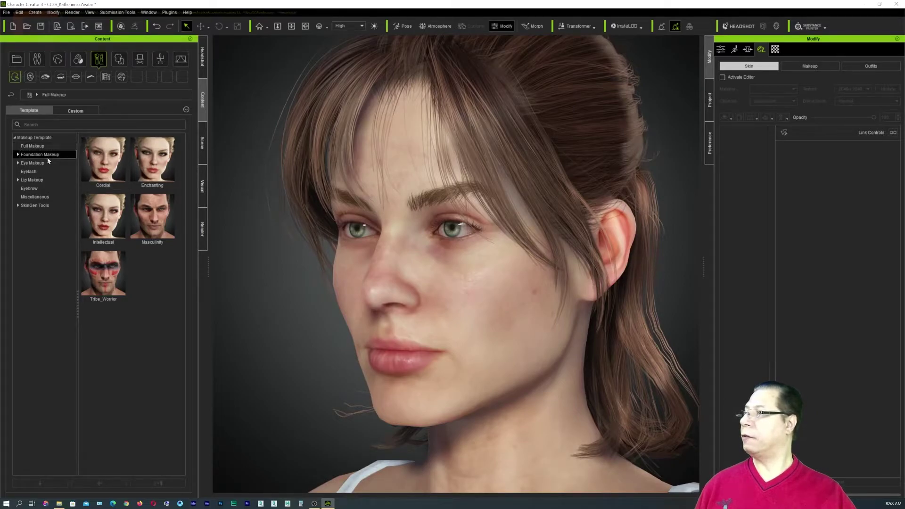
left_click(18, 154)
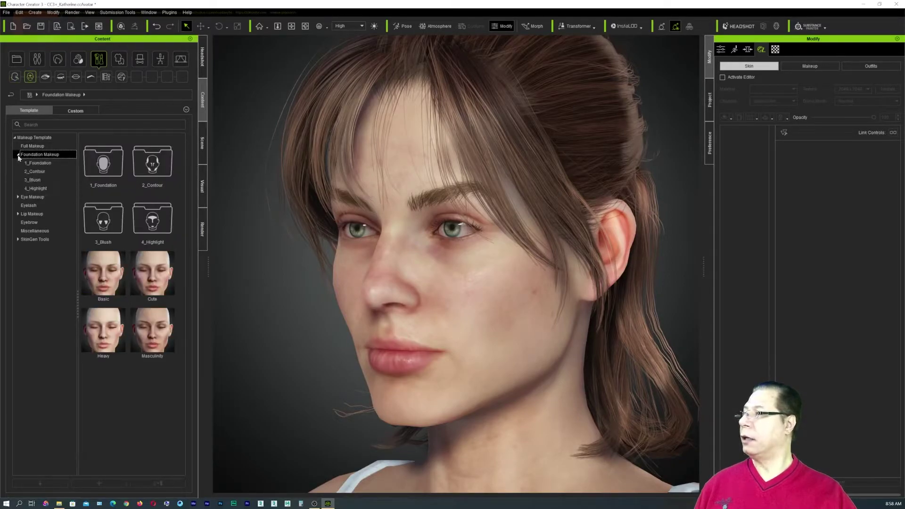
left_click(42, 163)
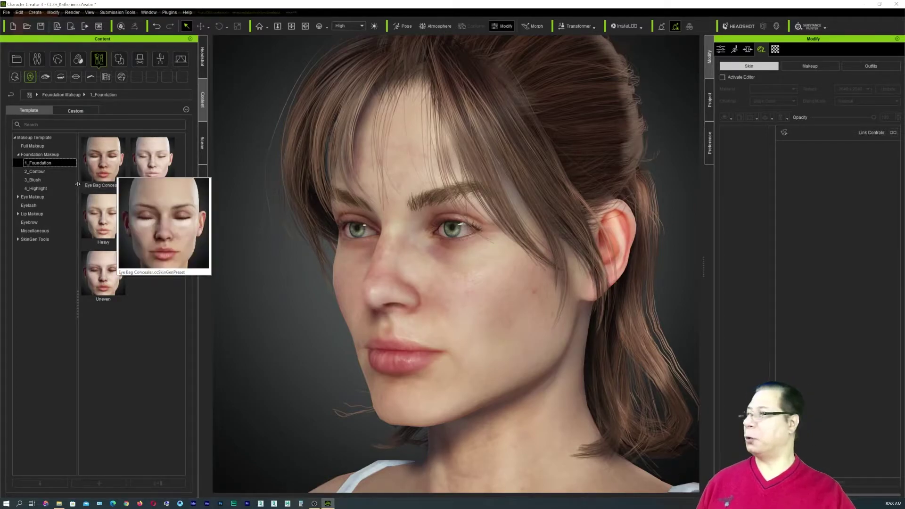
mouse_move(156, 210)
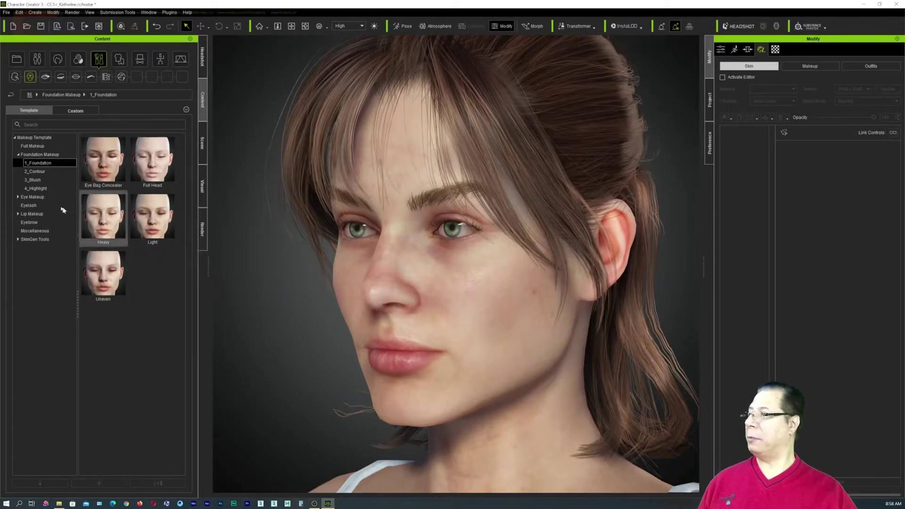
Step: Apply the Intellectual full makeup preset to the avatar's face, then deactivate the makeup layer editor
left_click(33, 146)
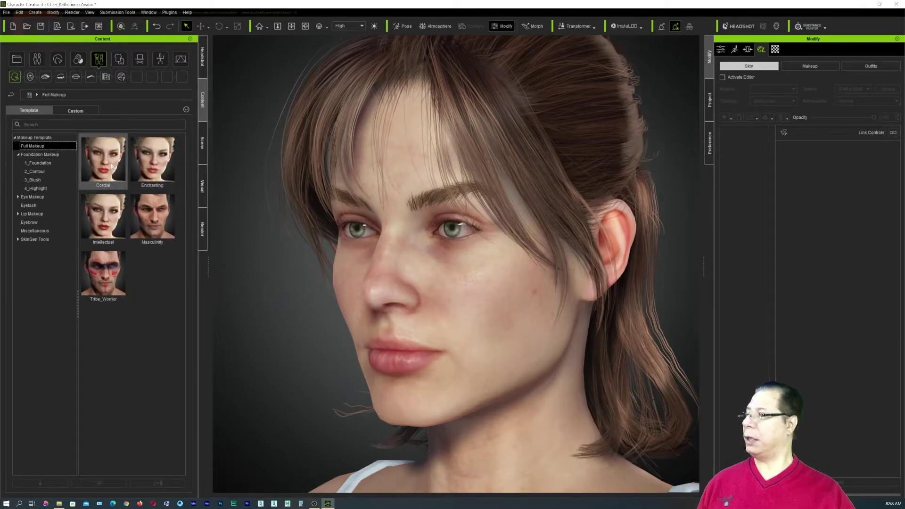
mouse_move(112, 166)
mouse_move(151, 159)
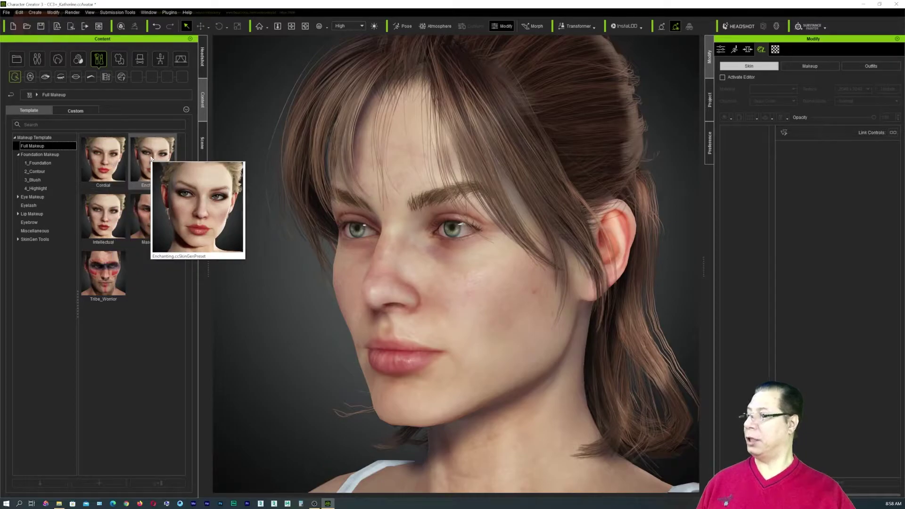
mouse_move(115, 226)
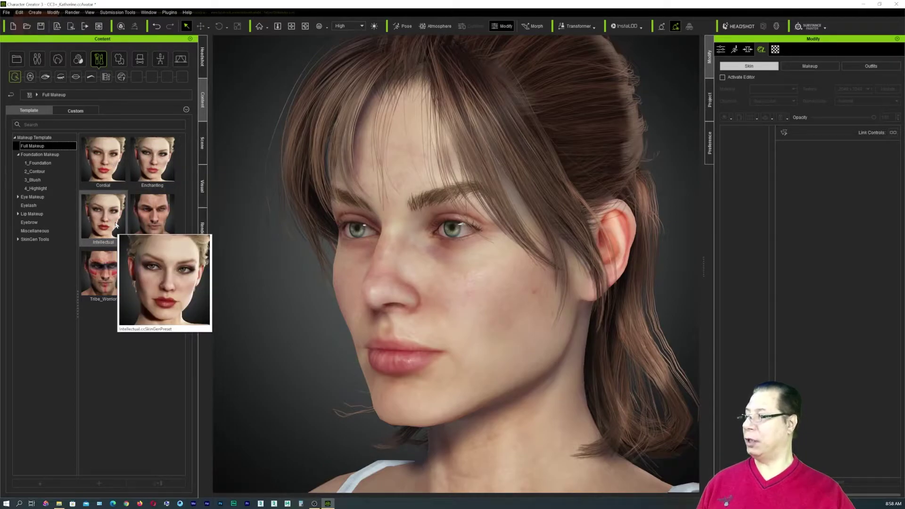
double_click(115, 226)
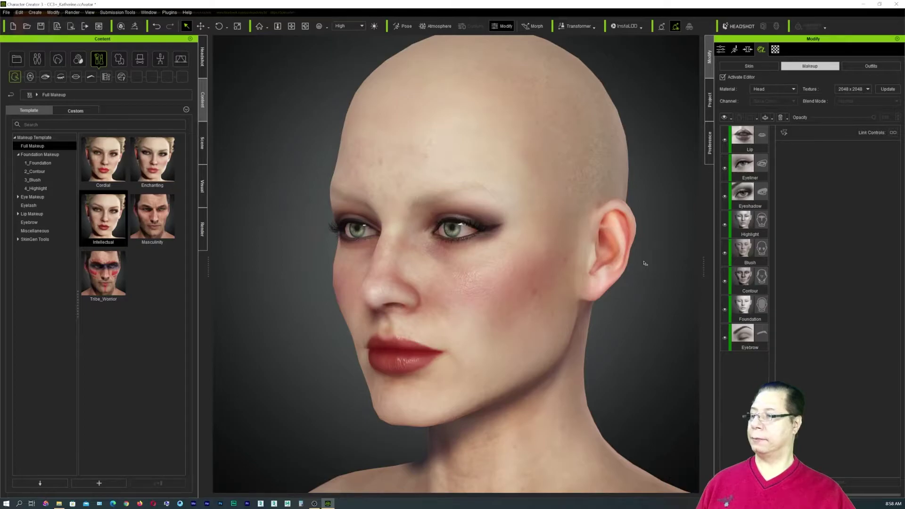
right_click_drag(485, 284, 515, 291)
scroll(444, 279, "up", 2)
right_click_drag(457, 276, 476, 278)
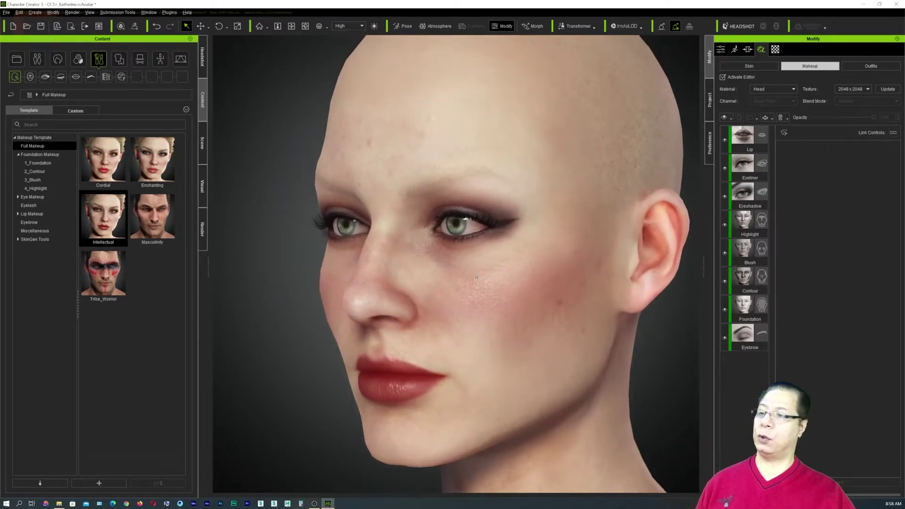
left_click(722, 77)
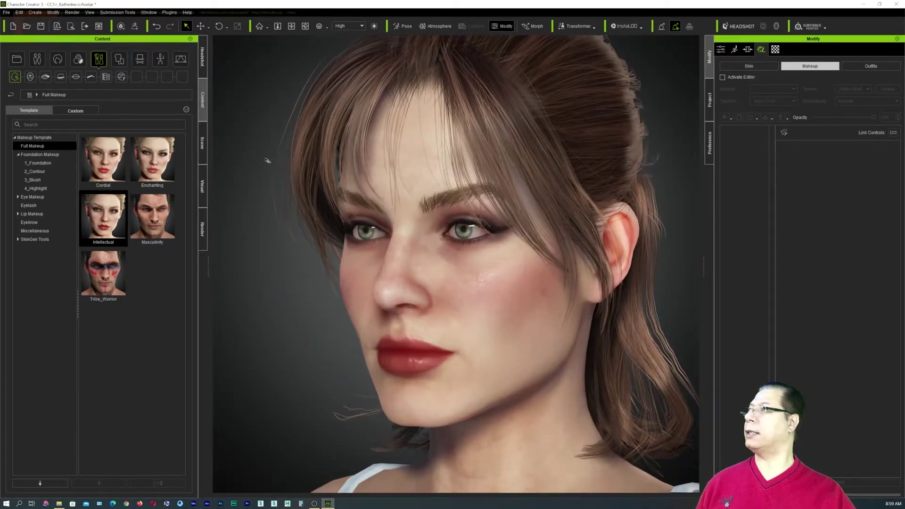
Step: Look through the foundation, eye makeup, eyelash, lip makeup, eyebrow and miscellaneous makeup templates
left_click(30, 77)
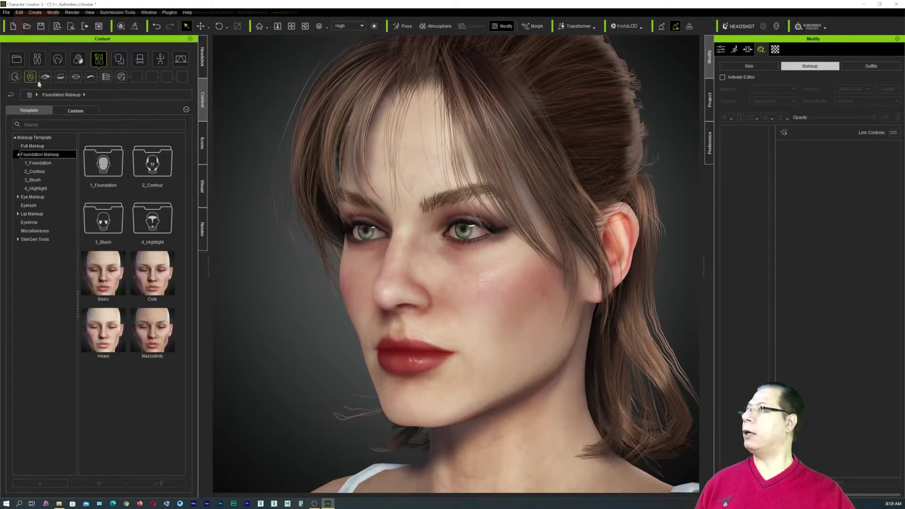
left_click(49, 80)
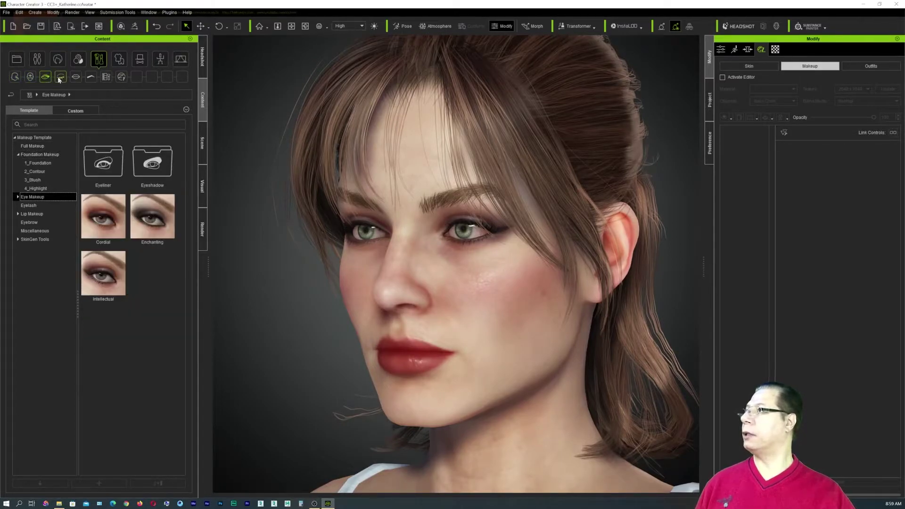
left_click(61, 80)
left_click(76, 78)
left_click(90, 77)
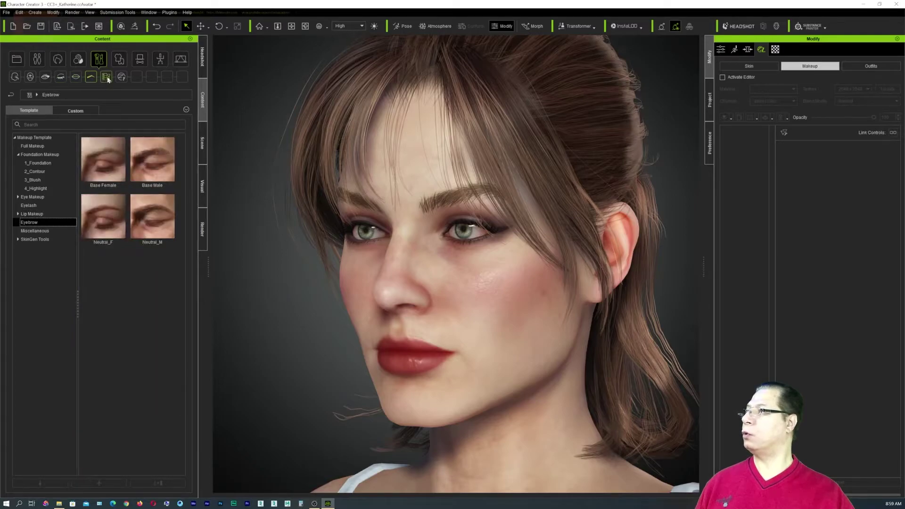
left_click(107, 78)
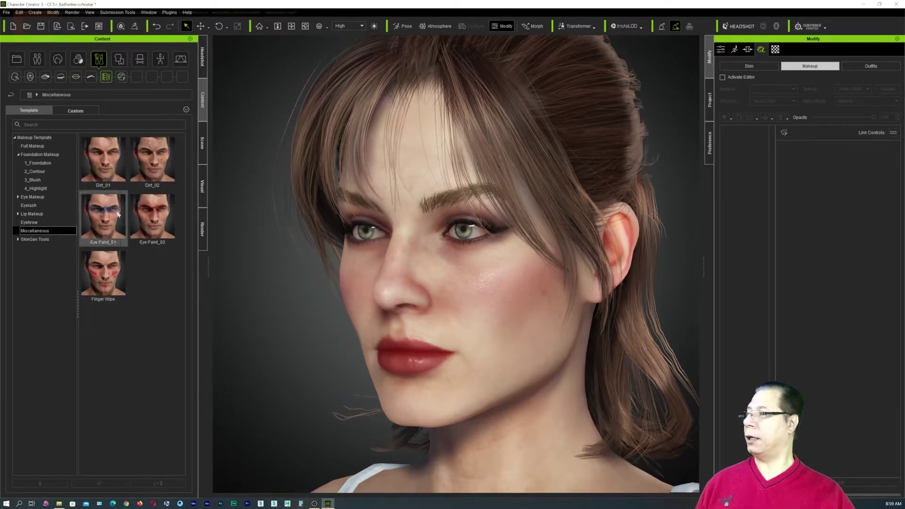
Step: Look through the cloth templates for underwear, shirts, pants, skirts, coats, full-body outfits, shoes and others with the whole avatar in view
left_click(119, 58)
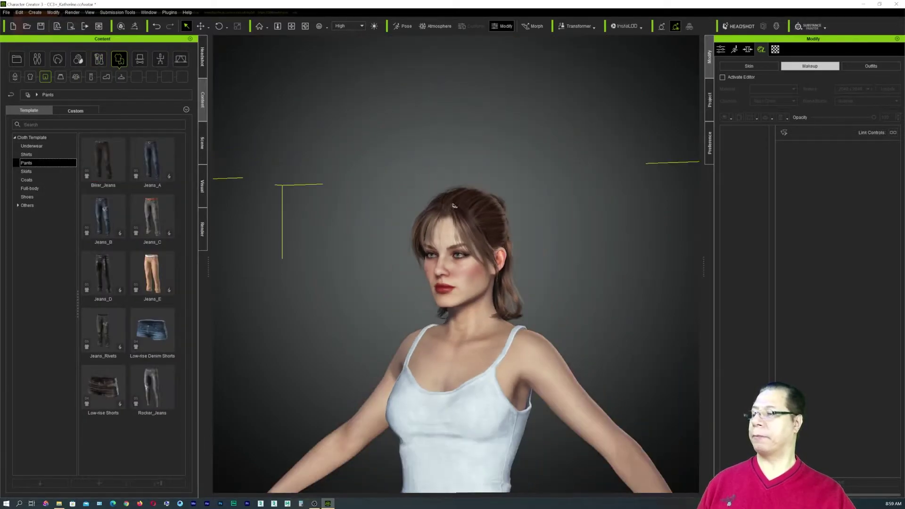
middle_click_drag(509, 271, 498, 227)
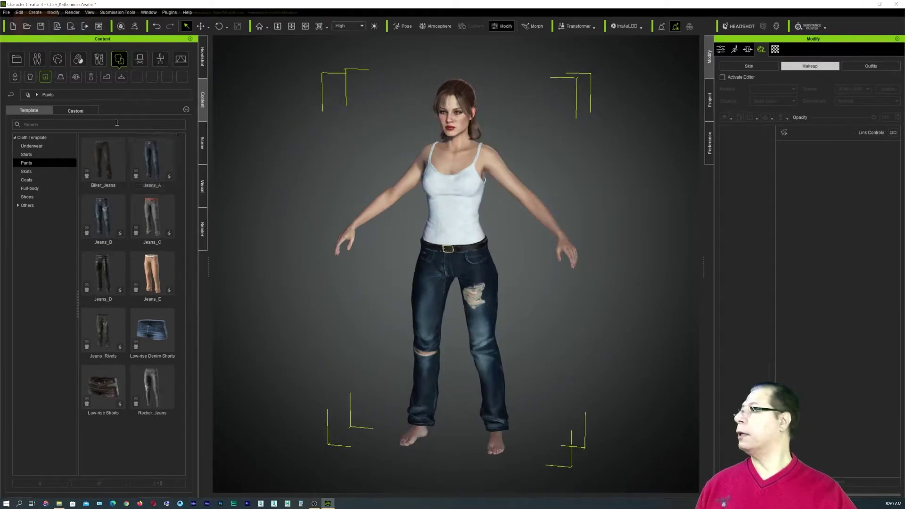
left_click(15, 76)
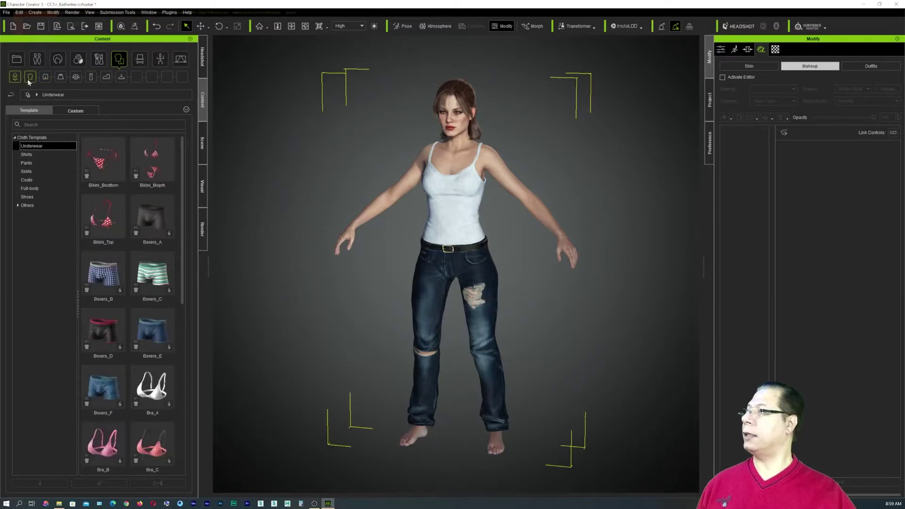
left_click(30, 76)
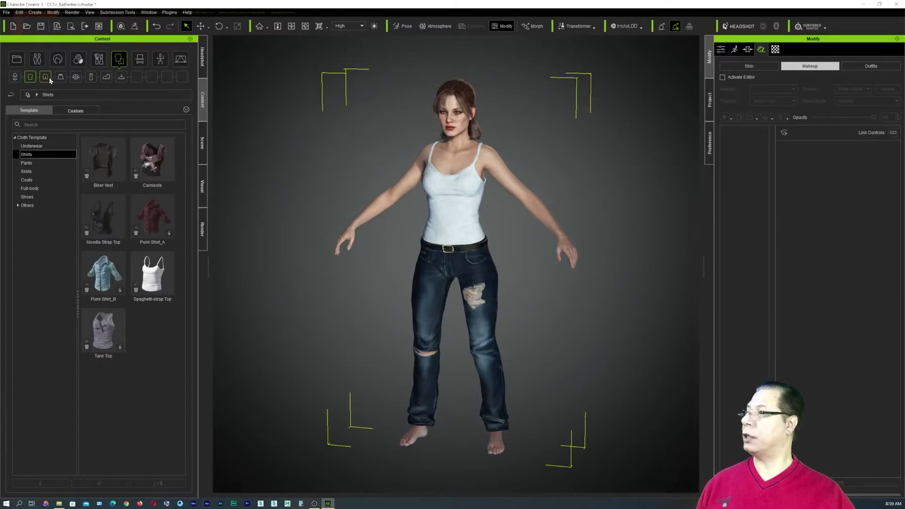
left_click(46, 76)
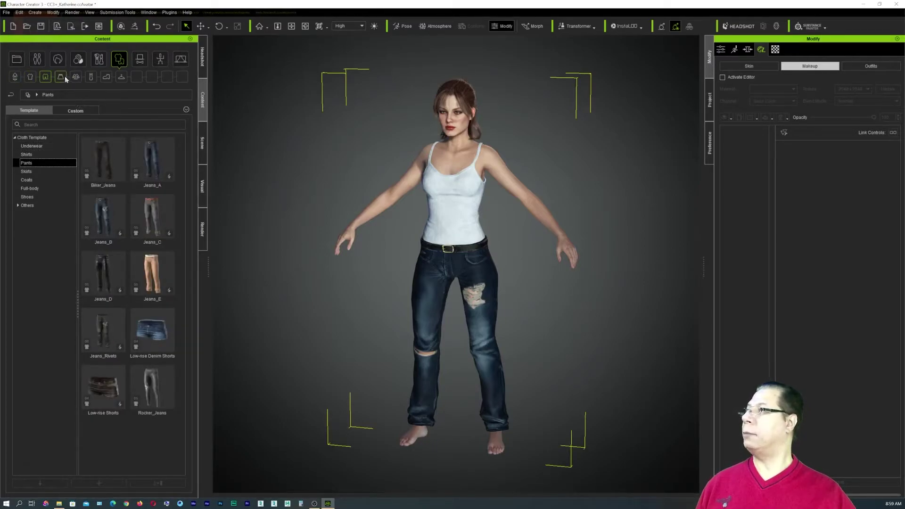
left_click(60, 76)
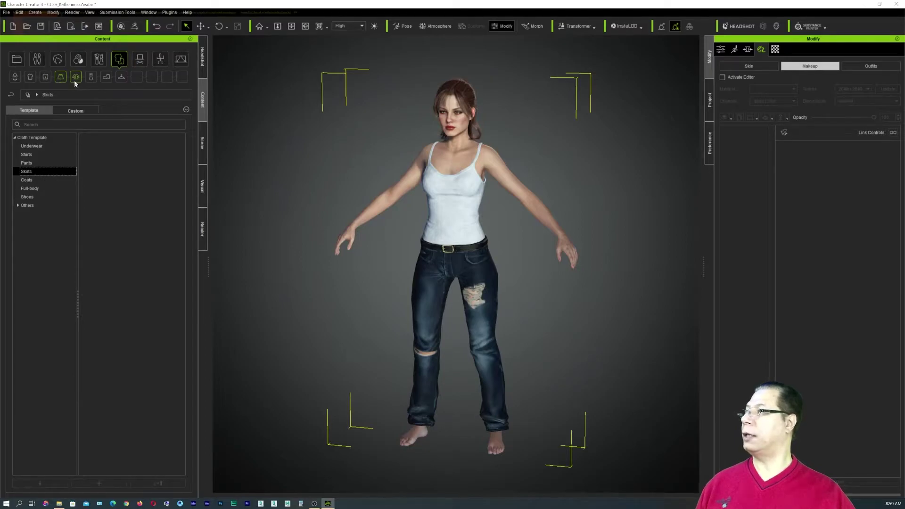
left_click(76, 78)
left_click(95, 77)
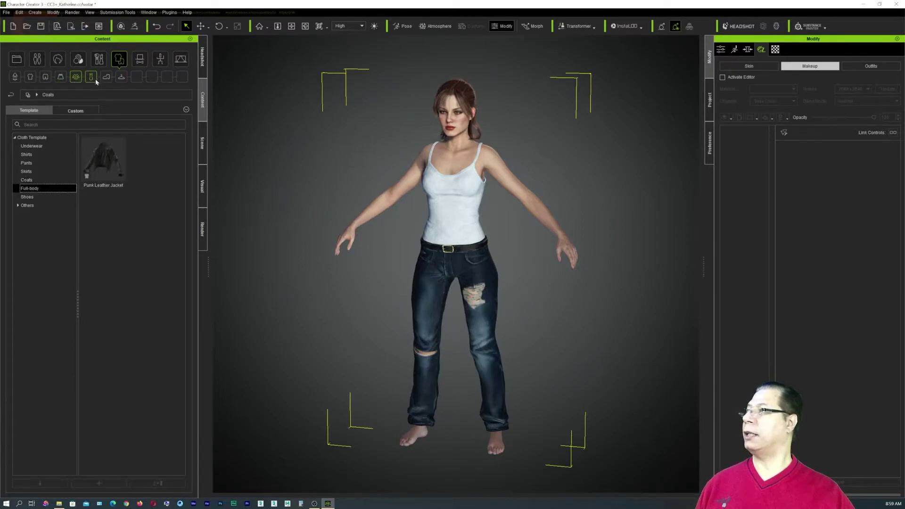
left_click(107, 76)
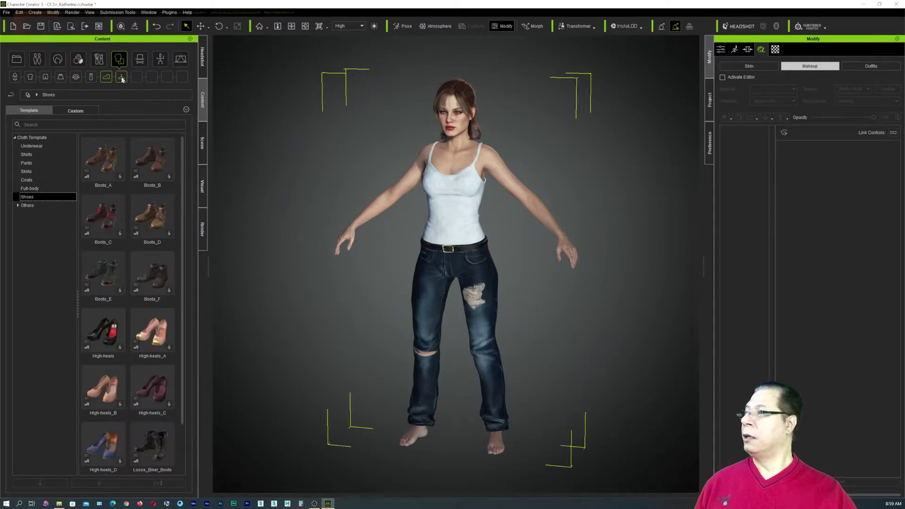
left_click(122, 77)
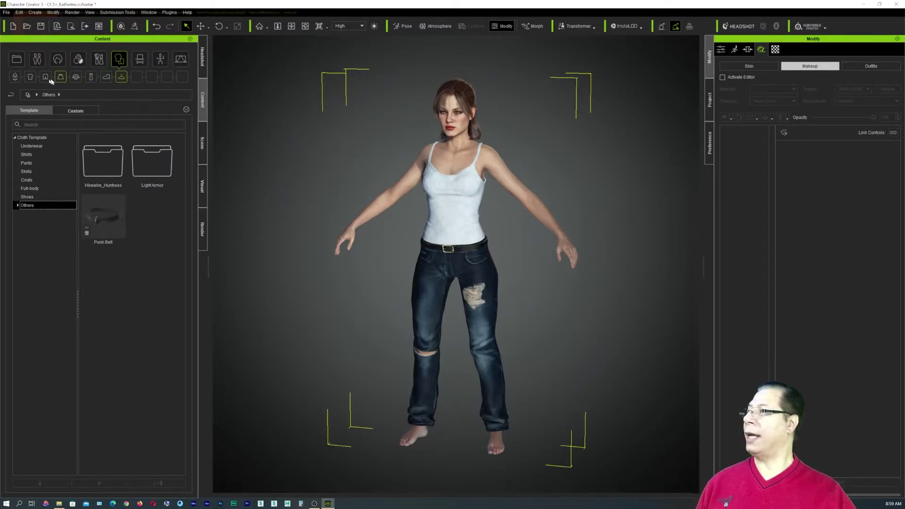
Step: Replace the avatar's pants with the Rocker_Jeans template and open the Shirts cloth templates
left_click(45, 77)
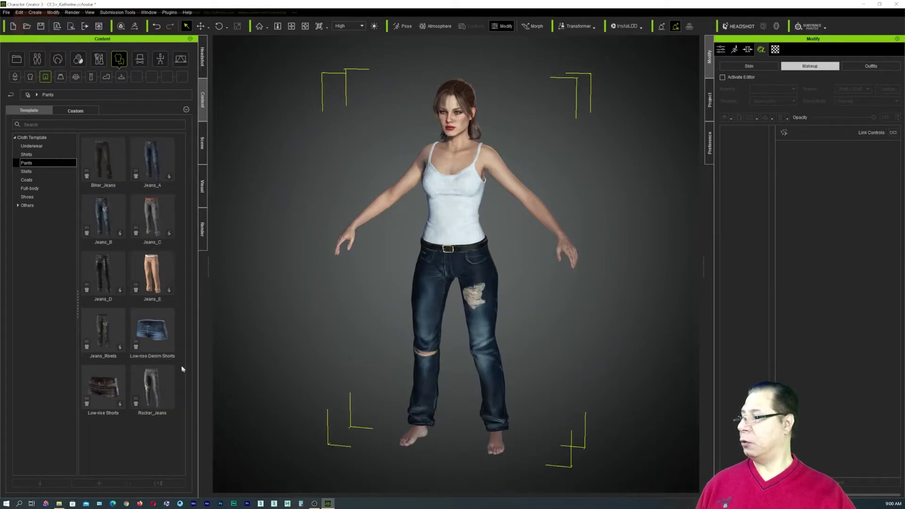
double_click(166, 375)
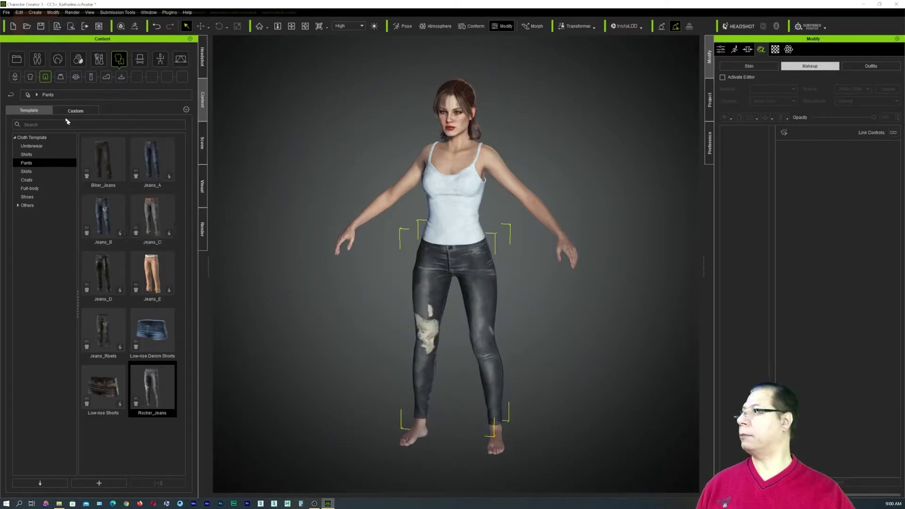
left_click(31, 77)
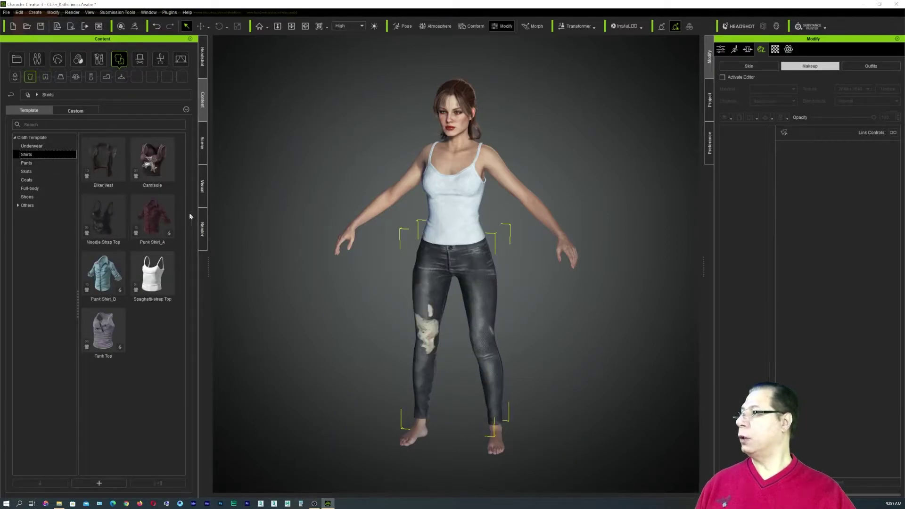
Step: Dress the avatar in the Noodle Strap Top shirt and the Punk Leather Jacket coat
double_click(110, 216)
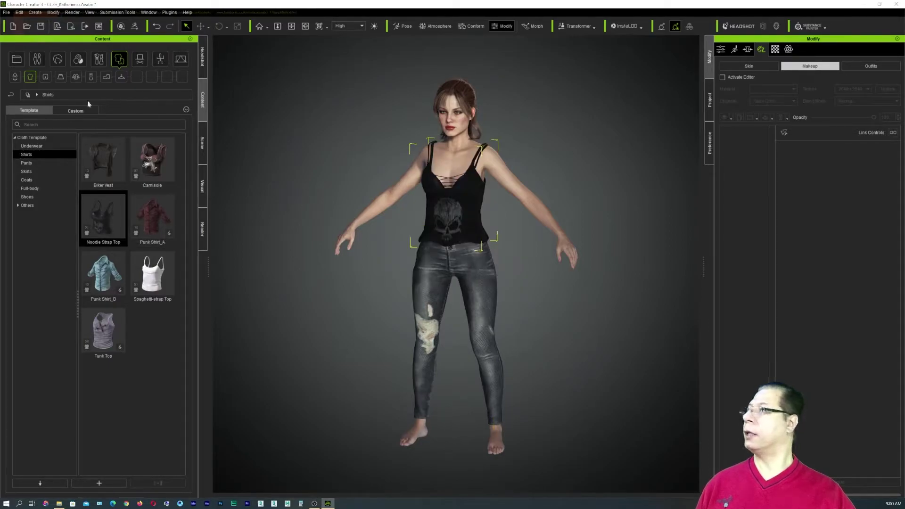
left_click(76, 79)
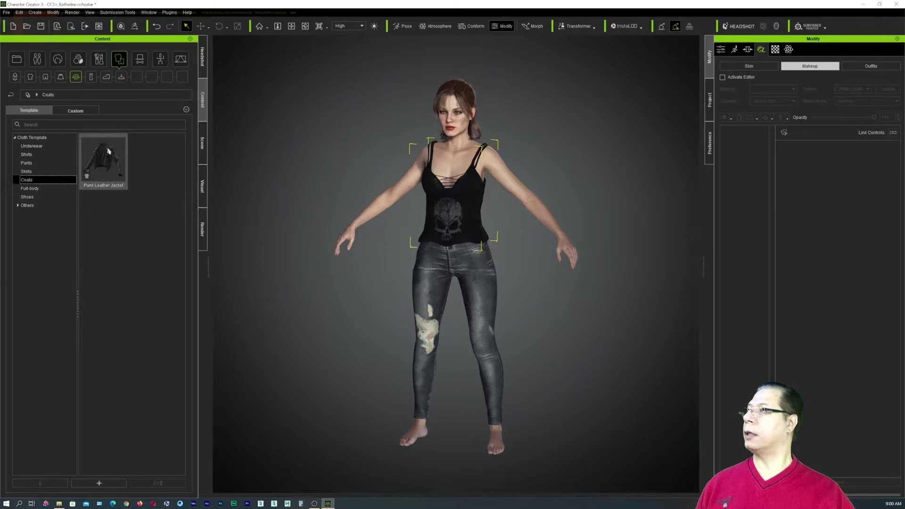
double_click(120, 163)
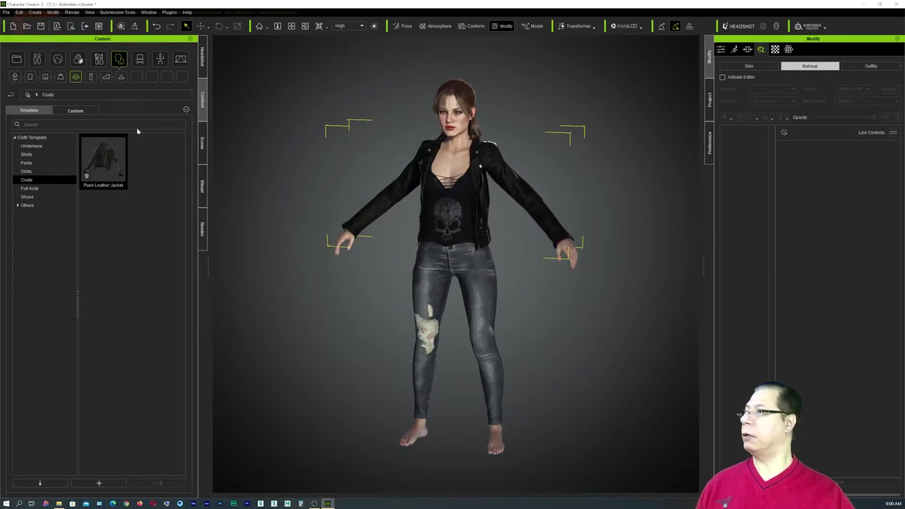
Step: Put the Boots_C shoes template on the avatar and check the outfit from a slight angle
left_click(92, 77)
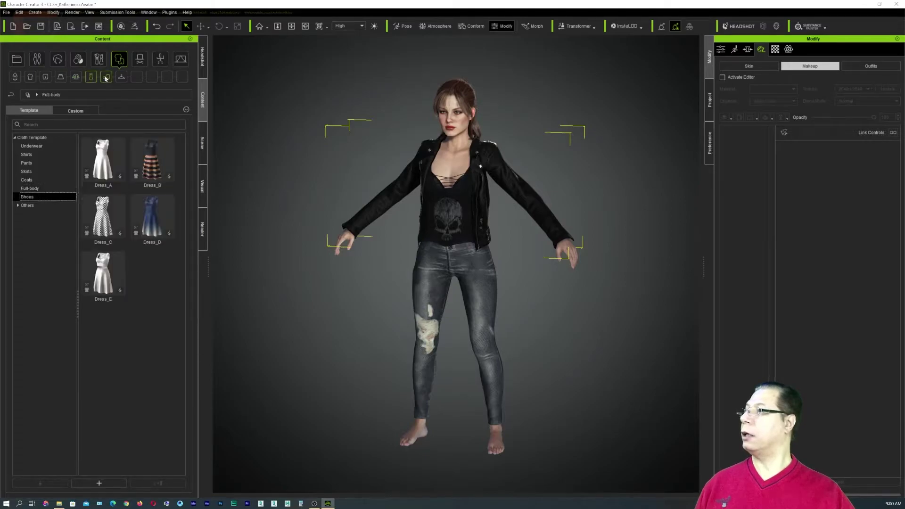
left_click(106, 77)
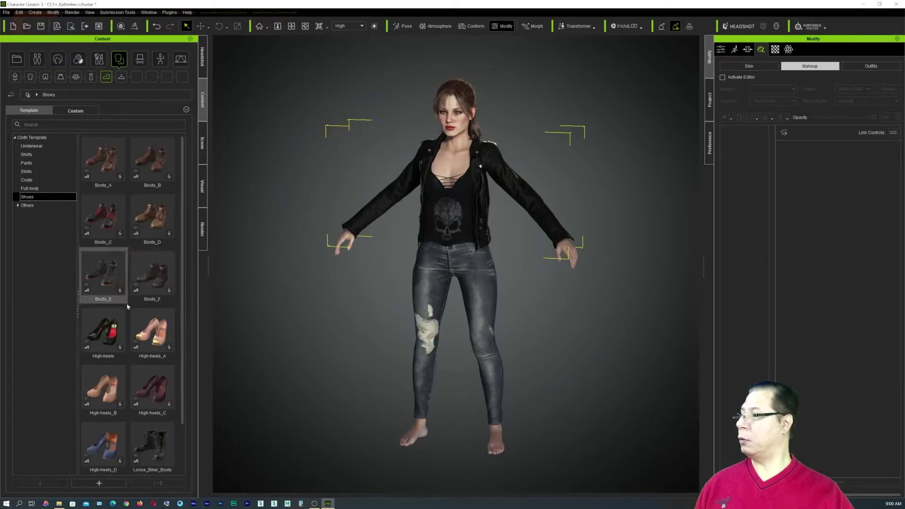
scroll(131, 306, "down", 2)
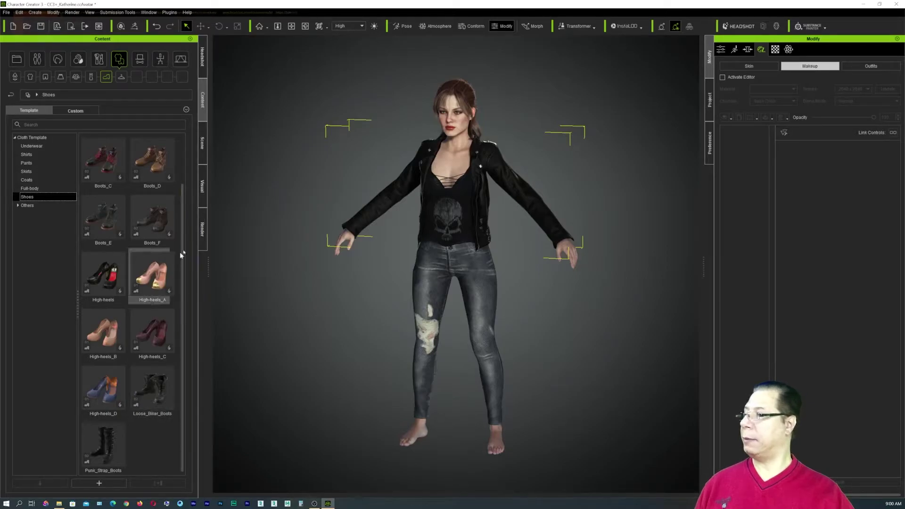
scroll(136, 283, "up", 2)
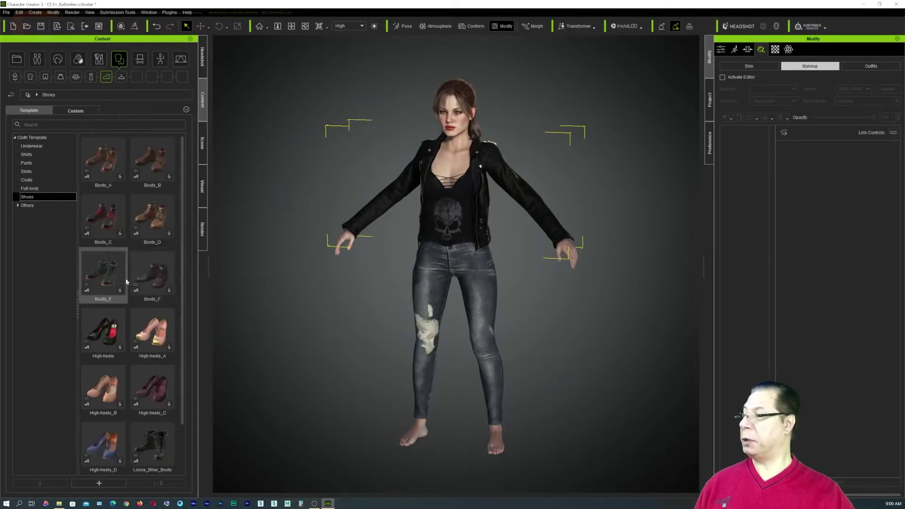
double_click(111, 217)
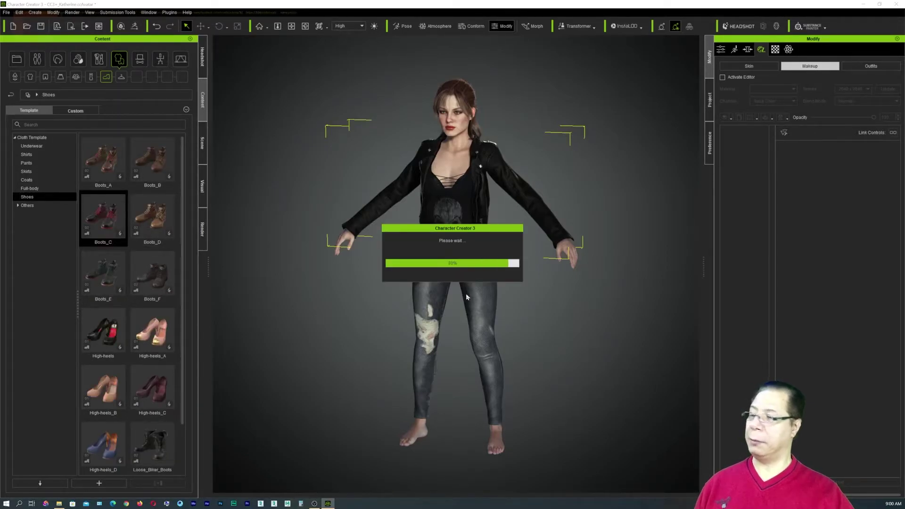
right_click_drag(522, 302, 485, 301)
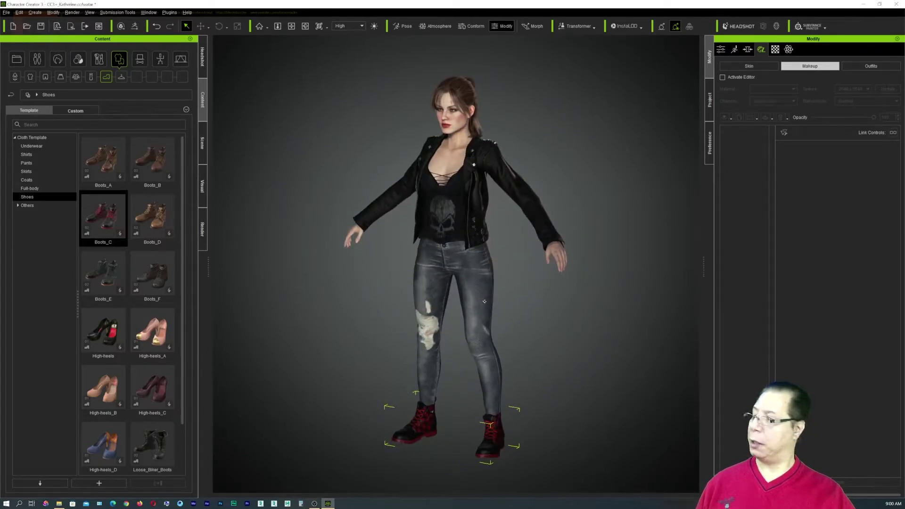
right_click_drag(489, 272, 502, 246)
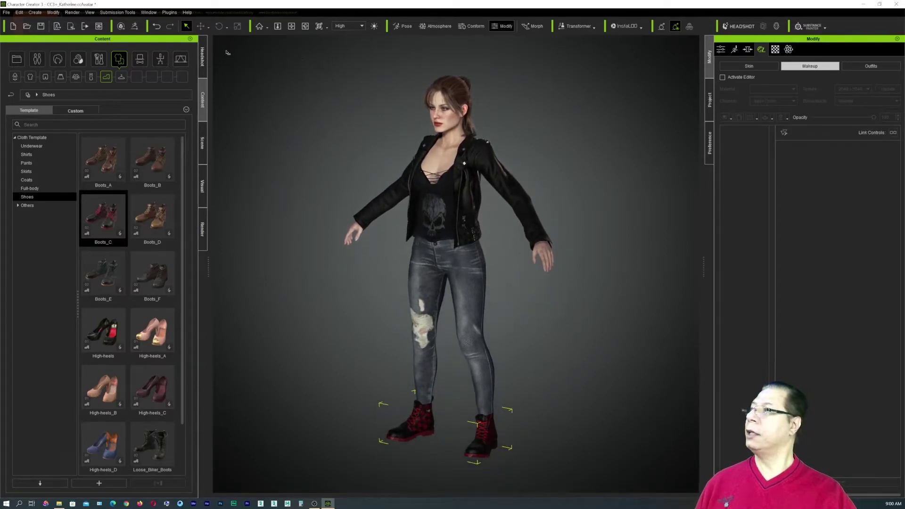
Step: Render a preview image of the dressed avatar, view it maximized in Photos and close it
left_click(99, 26)
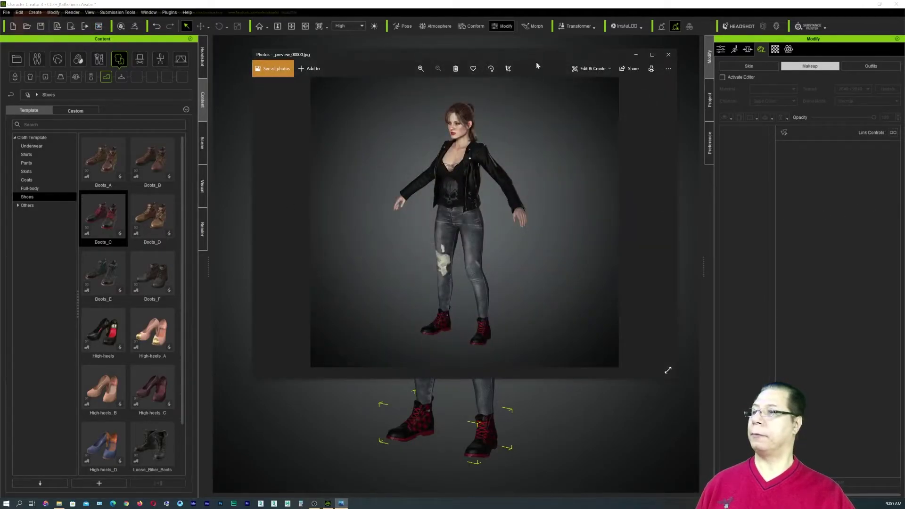
double_click(560, 54)
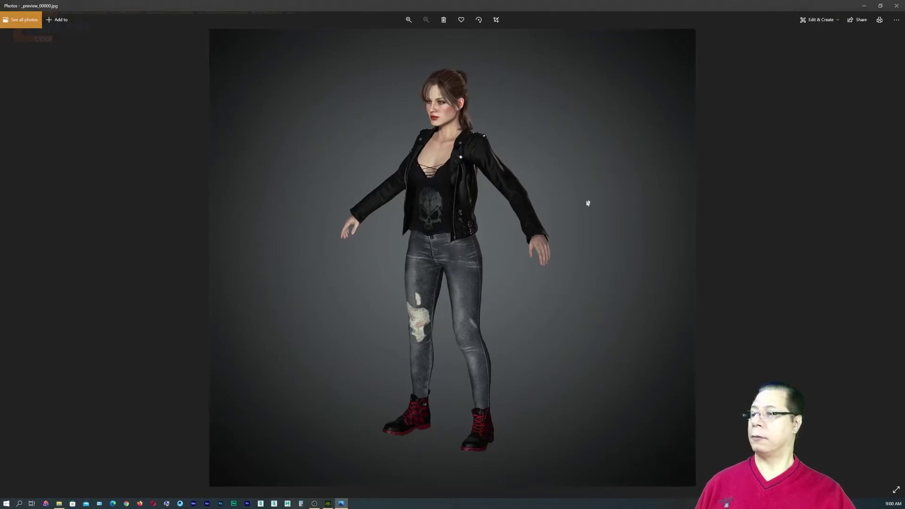
left_click(896, 6)
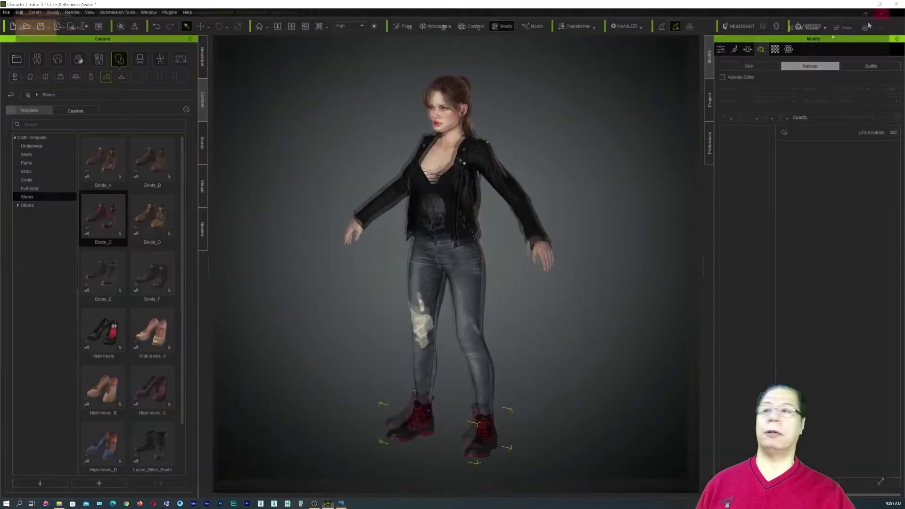
right_click_drag(627, 164, 502, 178)
right_click_drag(557, 174, 481, 179)
Step: Look through the Others cloth templates, including the Hivewire_Huntress and LightArmor folders
left_click(122, 77)
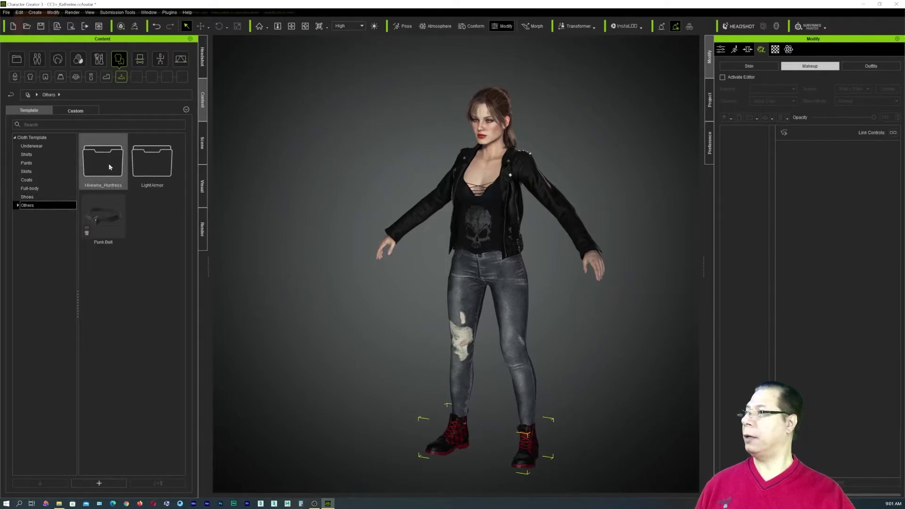
double_click(109, 166)
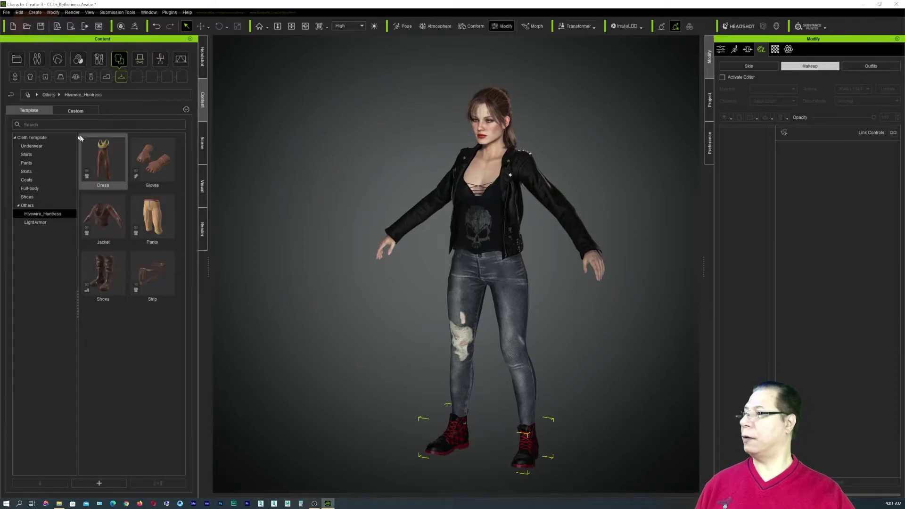
left_click(48, 223)
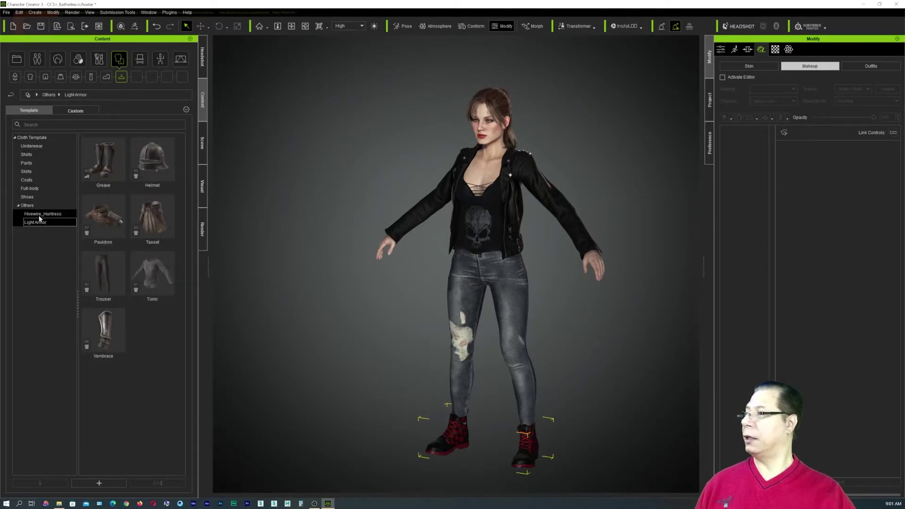
left_click(34, 206)
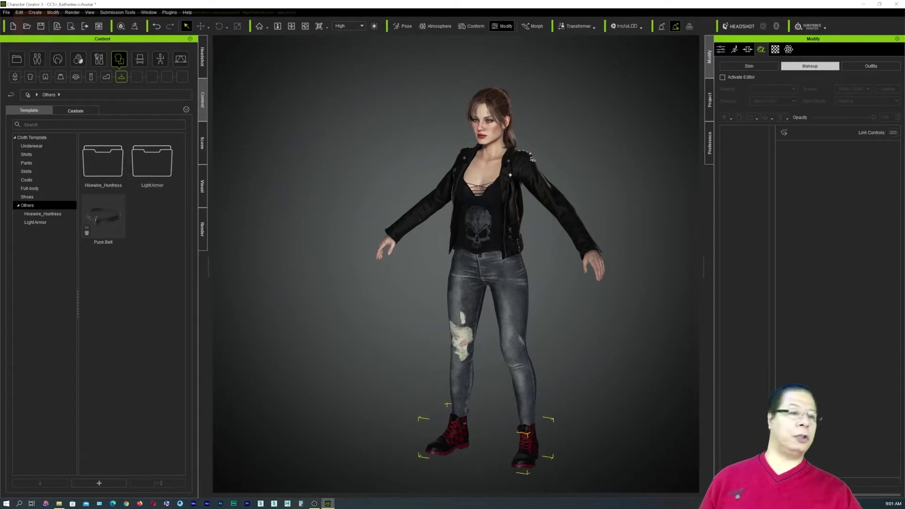
Step: Add the Beret head accessory to the avatar and inspect its fit over the hair up close
left_click(145, 59)
left_click_drag(104, 160, 493, 176)
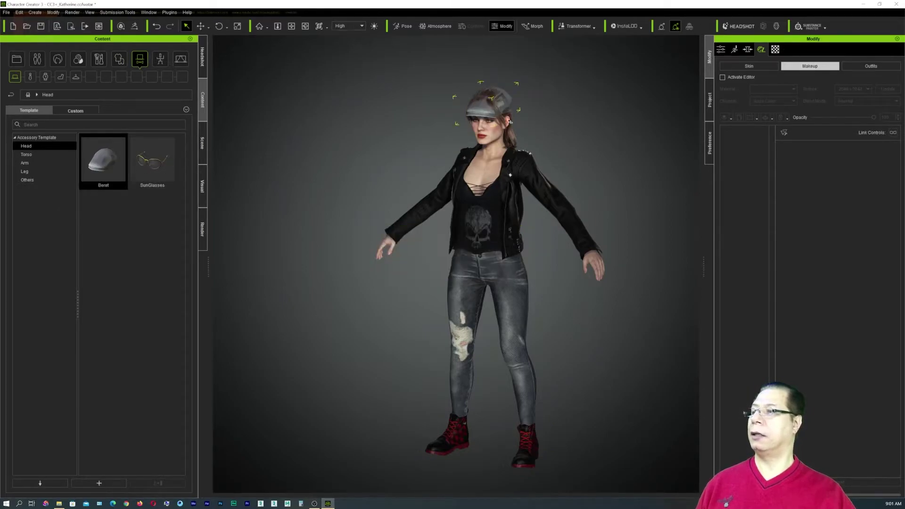
right_click_drag(564, 154, 555, 165)
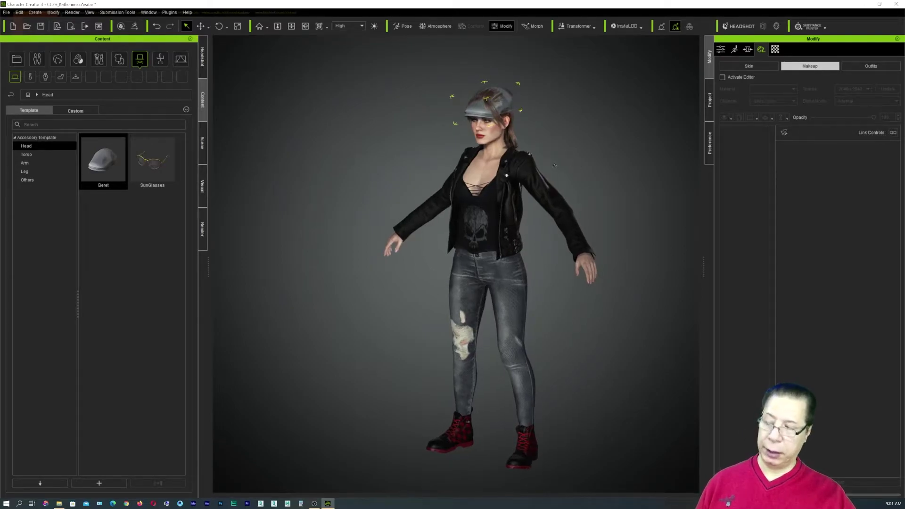
key("f")
right_click_drag(610, 259, 595, 265)
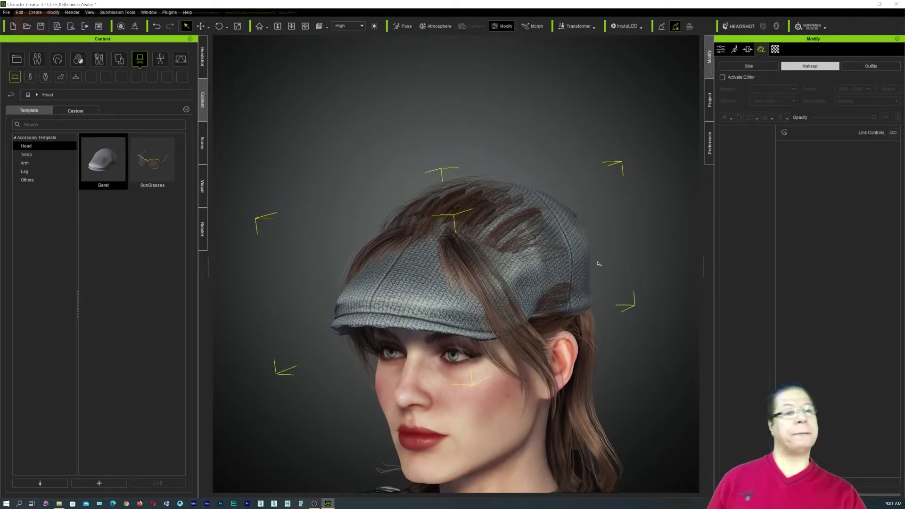
middle_click_drag(596, 265, 599, 257)
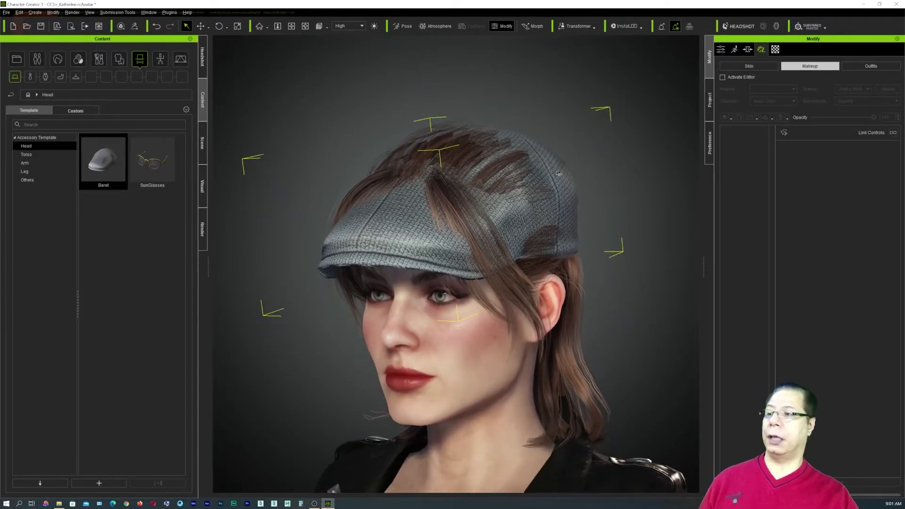
Step: Delete the hair bun sticking out behind the Beret, working from the side of the head
right_click_drag(599, 256, 458, 259)
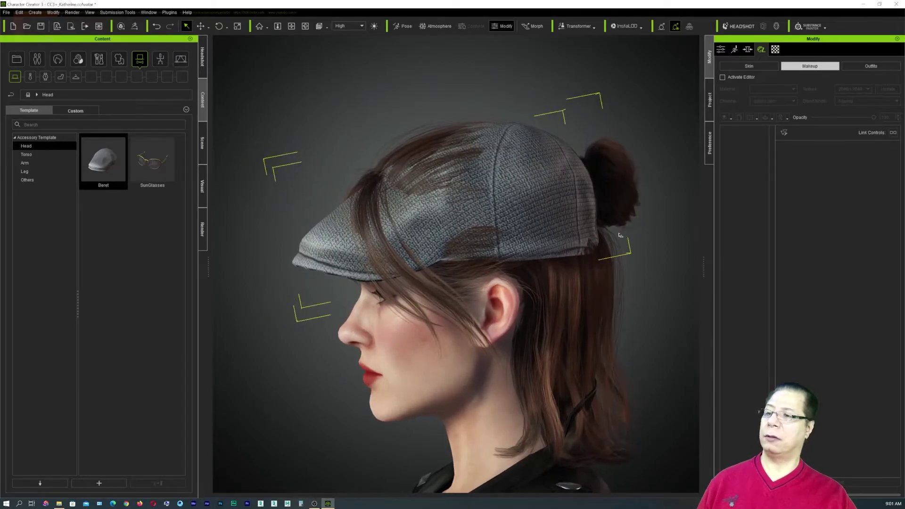
left_click(620, 175)
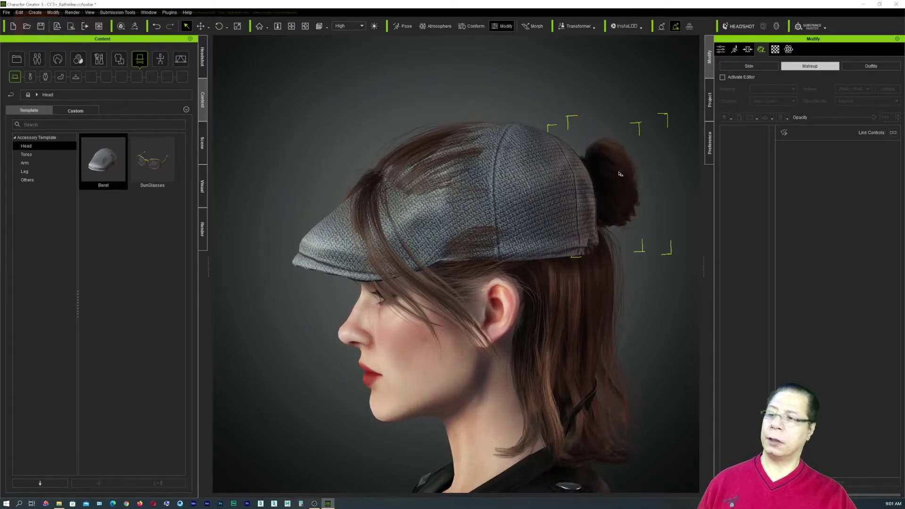
key("Delete")
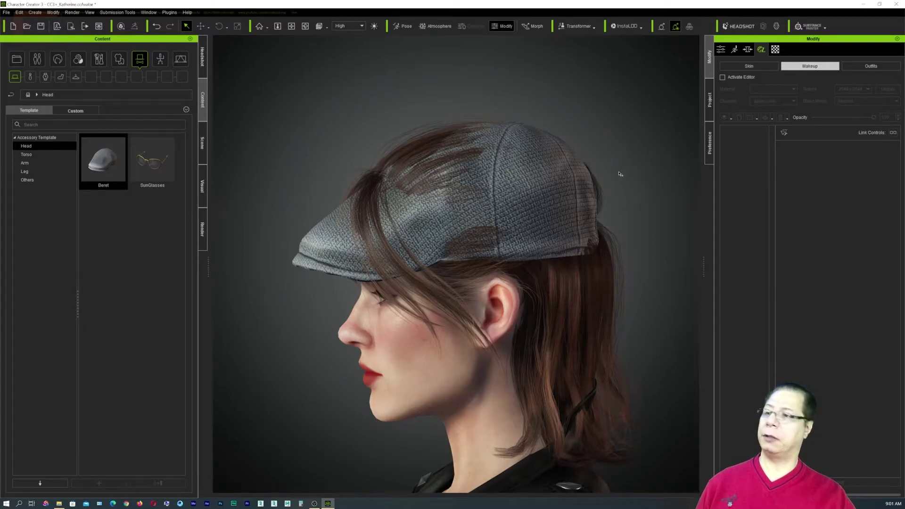
Step: Move the Beret up so it sits higher on the avatar's hair
left_click(518, 185)
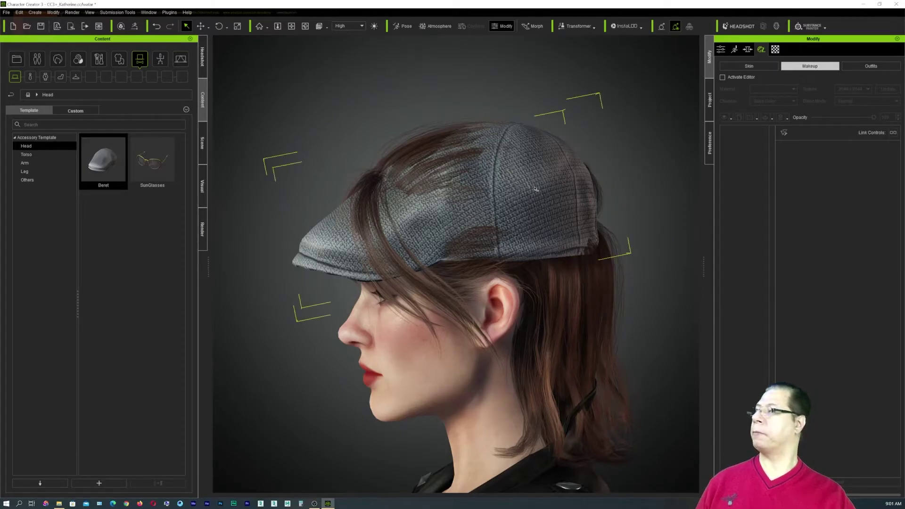
left_click(201, 26)
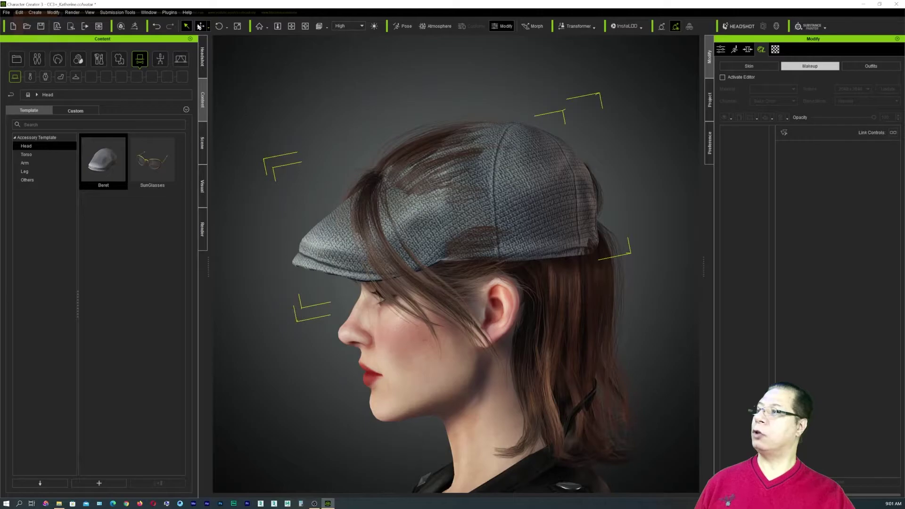
left_click_drag(465, 185, 463, 163)
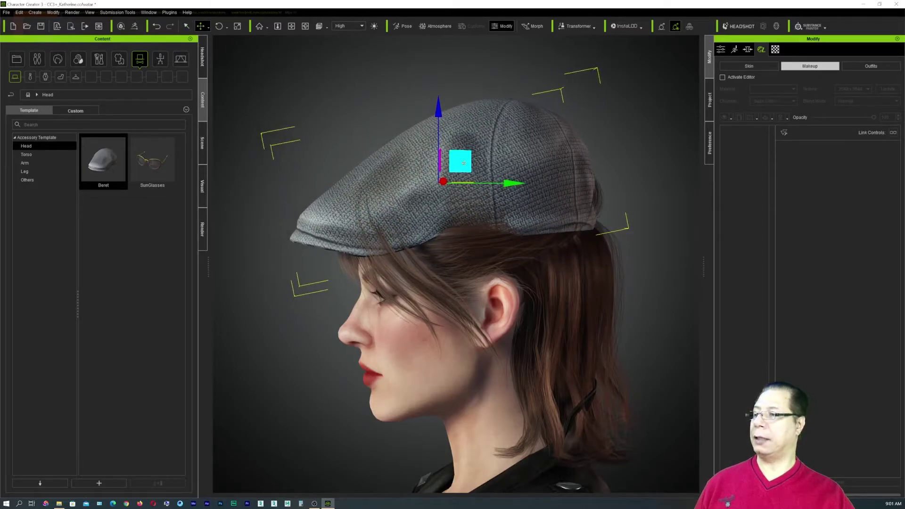
right_click_drag(414, 236, 459, 267)
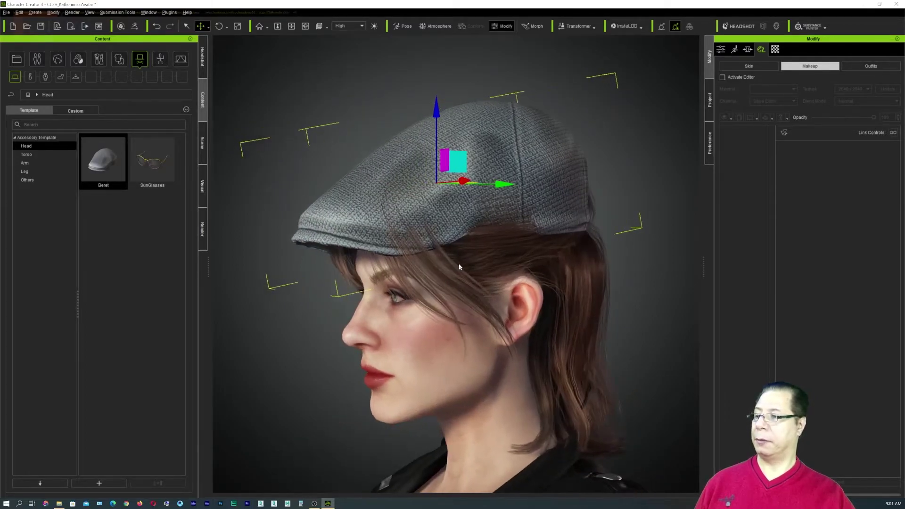
Step: Delete the front bangs hair element and nudge the Beret slightly upward on the head
left_click(342, 267)
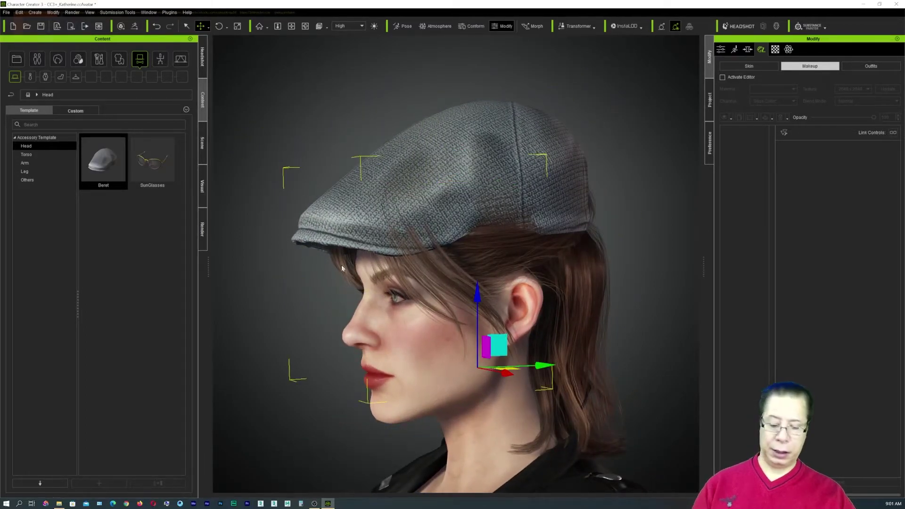
key("Delete")
left_click(481, 156)
left_click(201, 26)
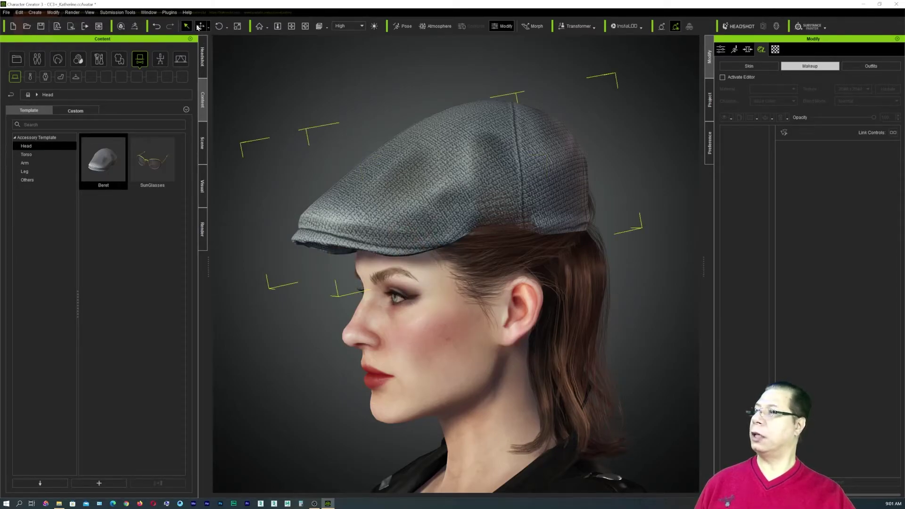
mouse_move(462, 159)
left_mouse_down()
mouse_move(480, 155)
mouse_move(464, 156)
left_mouse_up()
Step: Scale the Beret slightly lower in height and slightly wider across the head
right_click_drag(456, 179, 601, 194)
key("r")
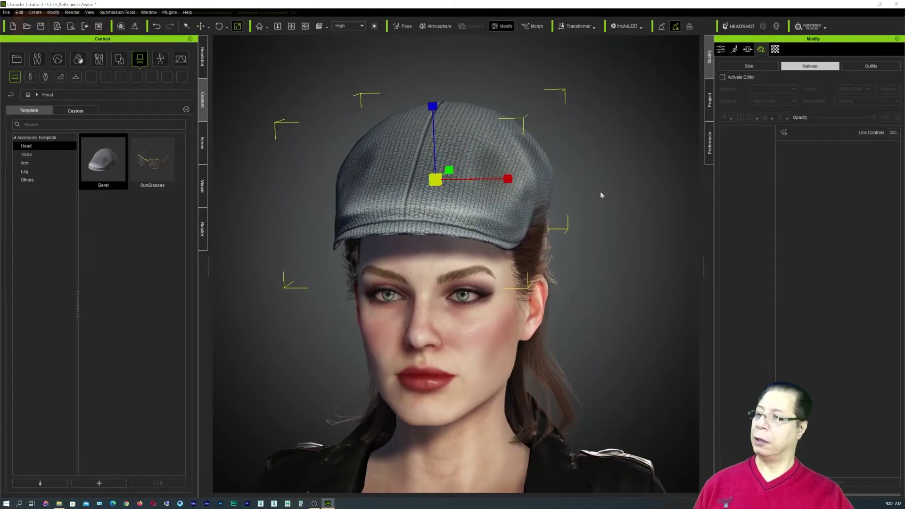
left_click_drag(429, 108, 432, 119)
left_click_drag(510, 179, 515, 181)
Step: Shift the Beret slightly toward the back of the head and check its fit from the front
right_click_drag(570, 210, 336, 211)
key("w")
mouse_move(505, 182)
left_mouse_down()
mouse_move(520, 180)
mouse_move(512, 177)
left_mouse_up()
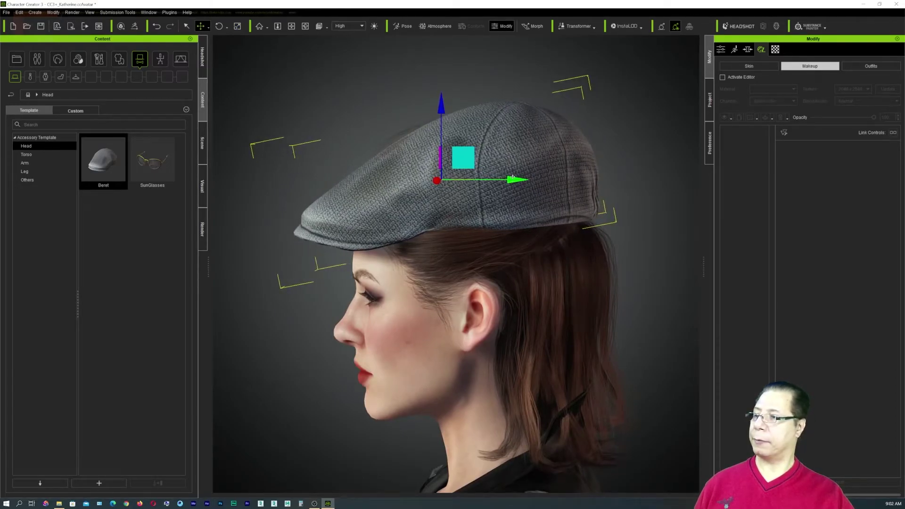
right_click_drag(429, 221, 691, 207)
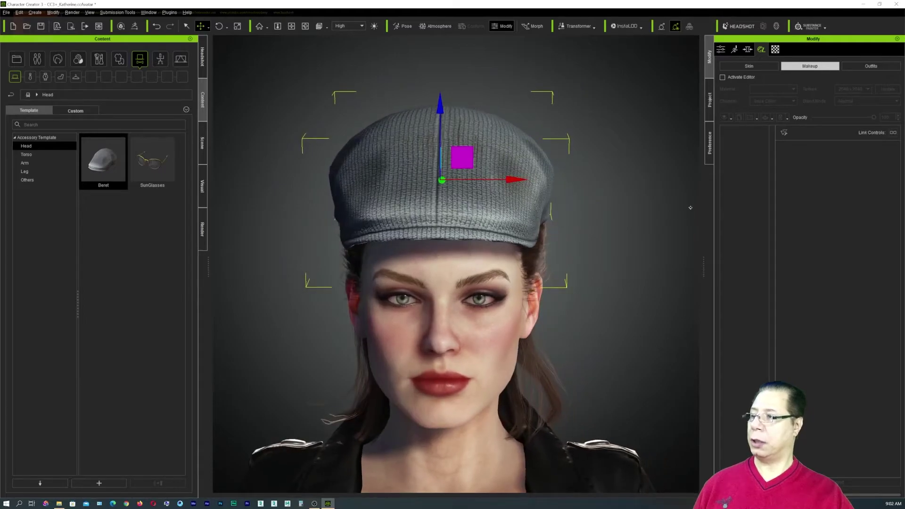
Step: Add the SunGlasses head accessory to the avatar's face
right_click_drag(562, 267, 459, 318)
double_click(152, 160)
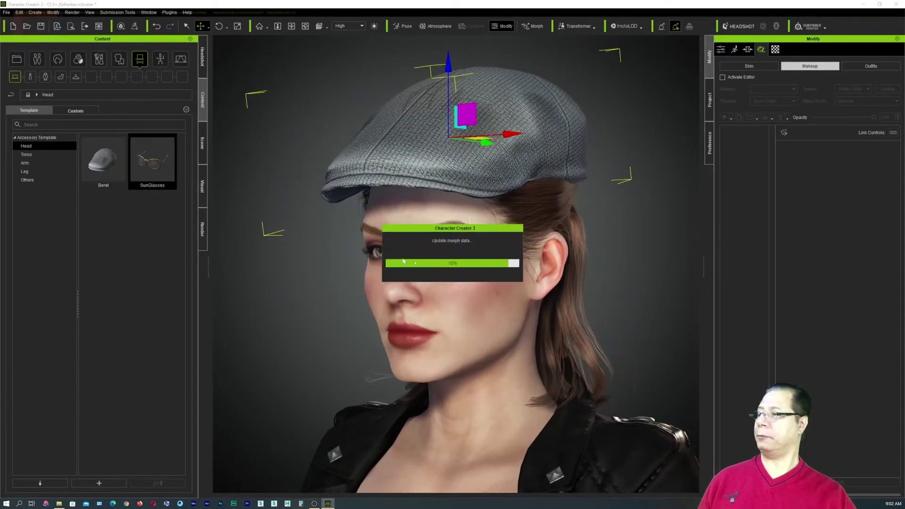
mouse_move(584, 291)
right_mouse_down()
mouse_move(622, 292)
mouse_move(571, 298)
right_mouse_up()
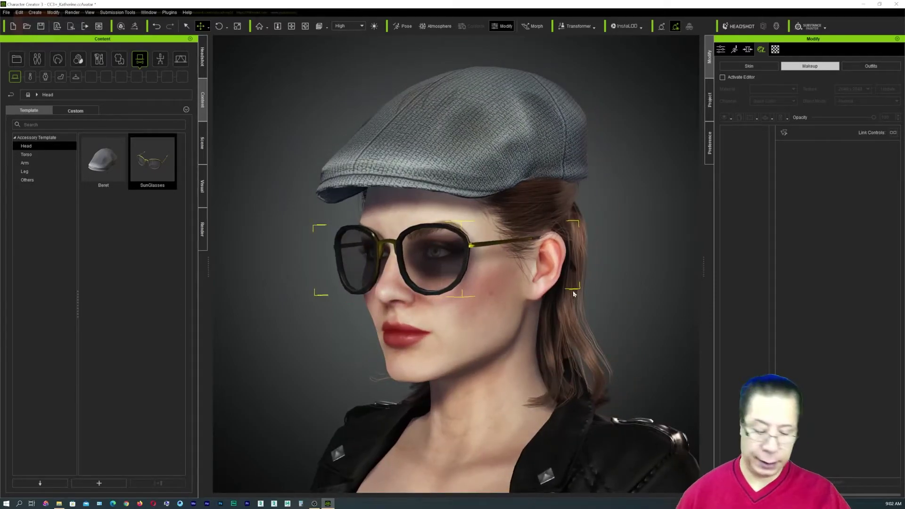
Step: Delete the SunGlasses and the Beret from the avatar's head and check the bare head in side view
key("Delete")
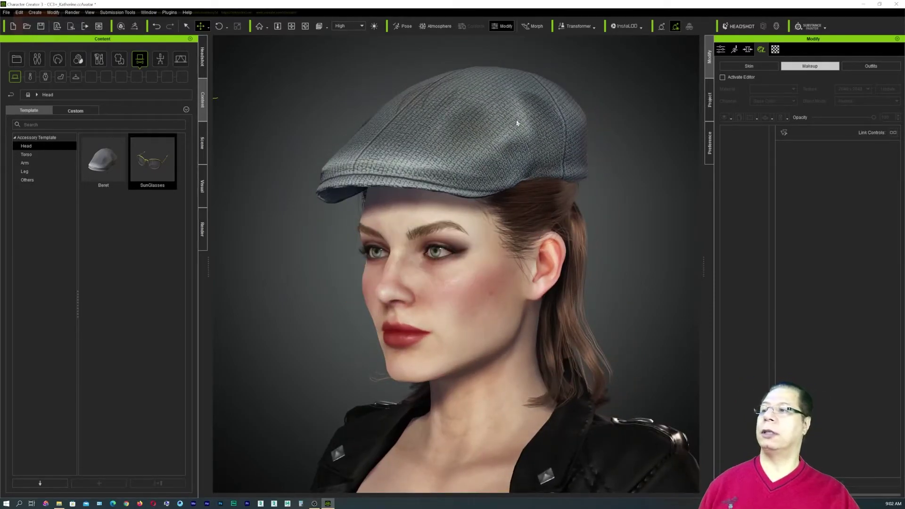
left_click(534, 100)
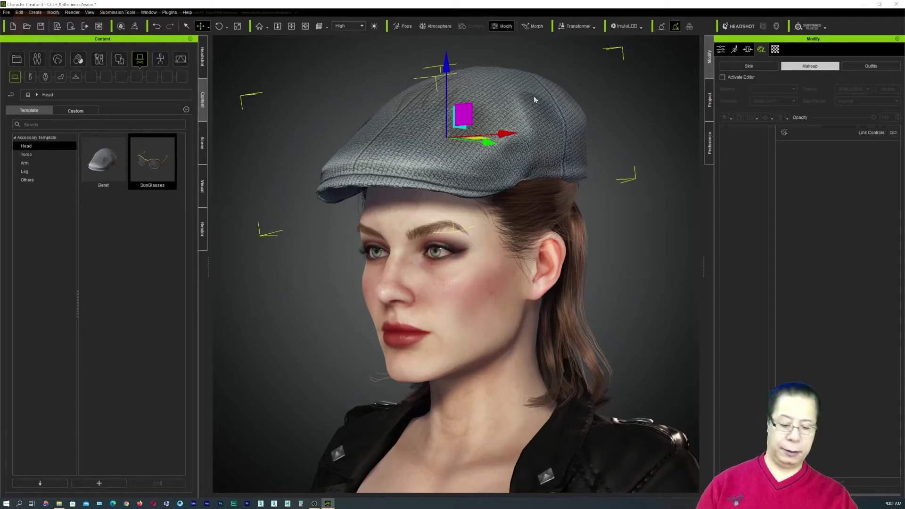
key("Delete")
scroll(506, 243, "down", 5)
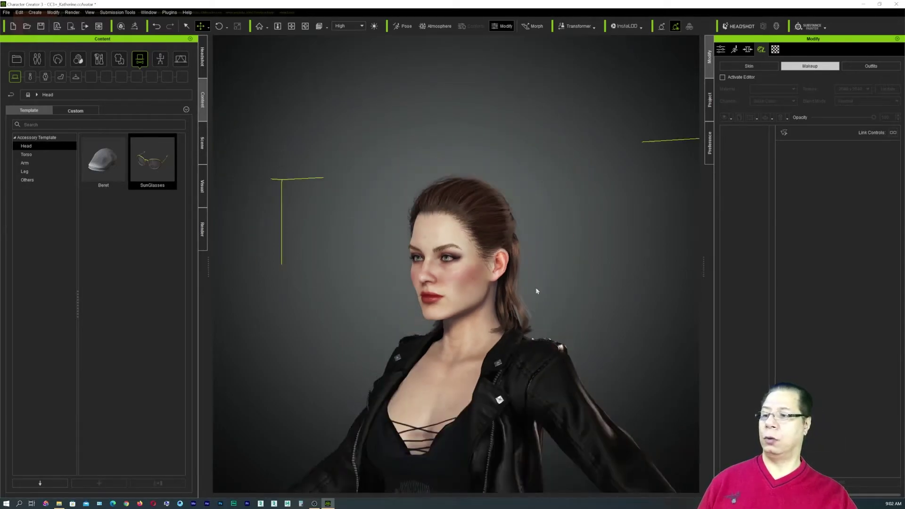
right_click_drag(522, 270, 478, 301)
right_click_drag(508, 130, 470, 133)
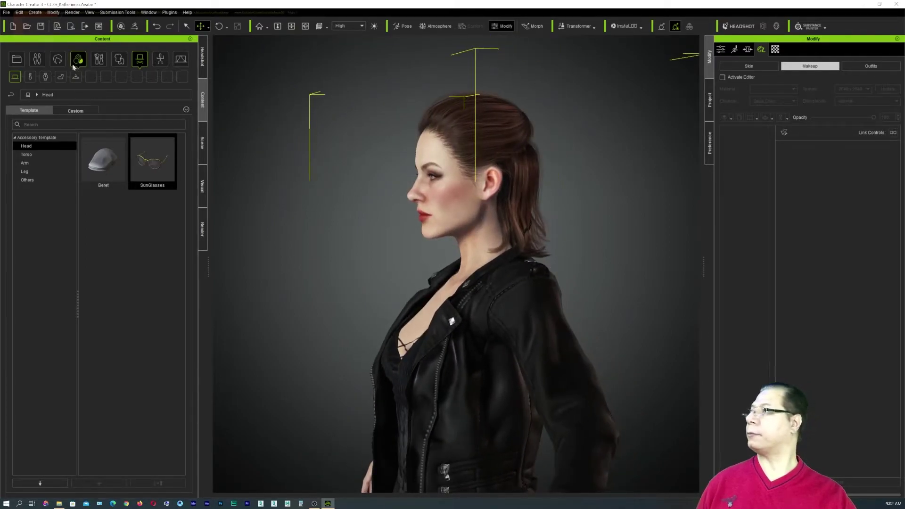
Step: Browse the hair element templates and the clothing templates in the Others category
left_click(58, 59)
left_click(45, 77)
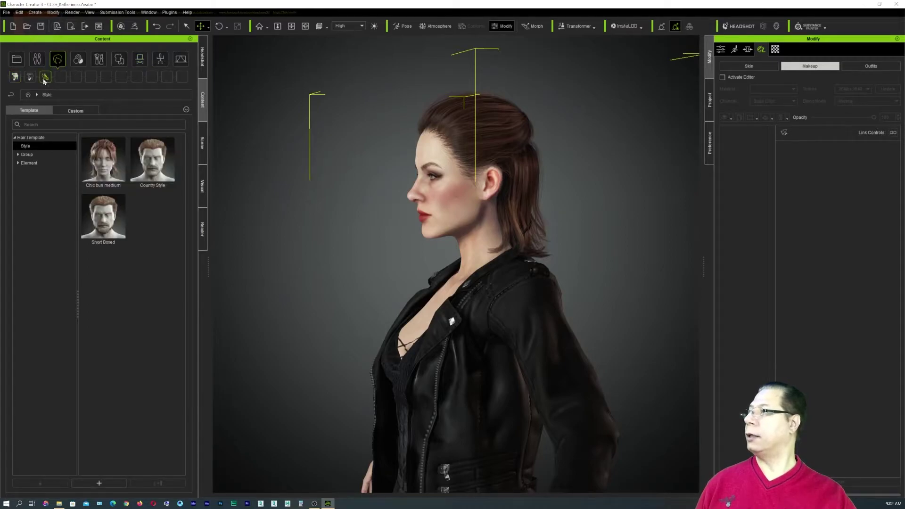
double_click(107, 226)
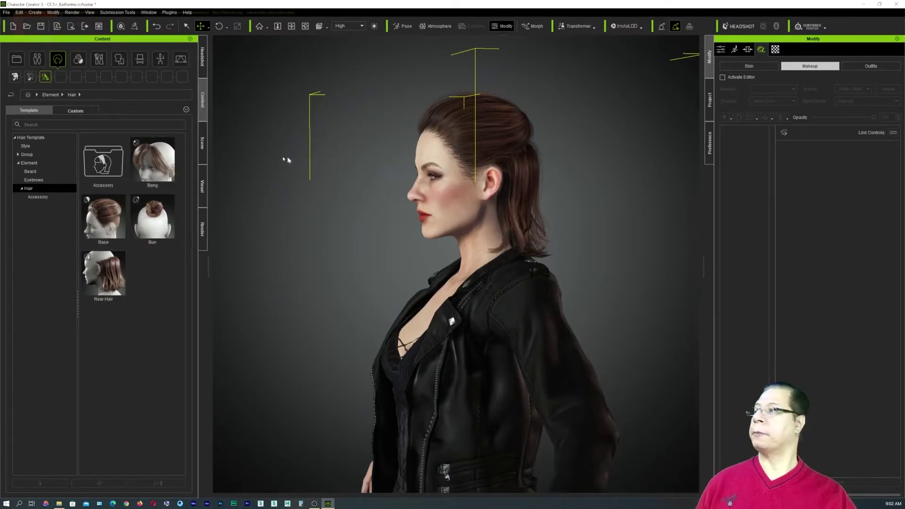
left_click(139, 59)
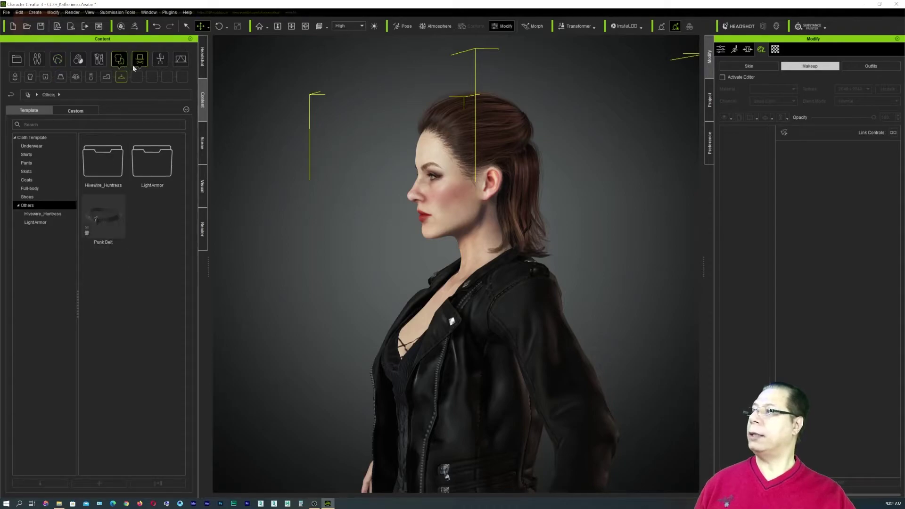
Step: Apply the _Default MotionPlus pose to the full avatar and view the whole body
left_click(158, 60)
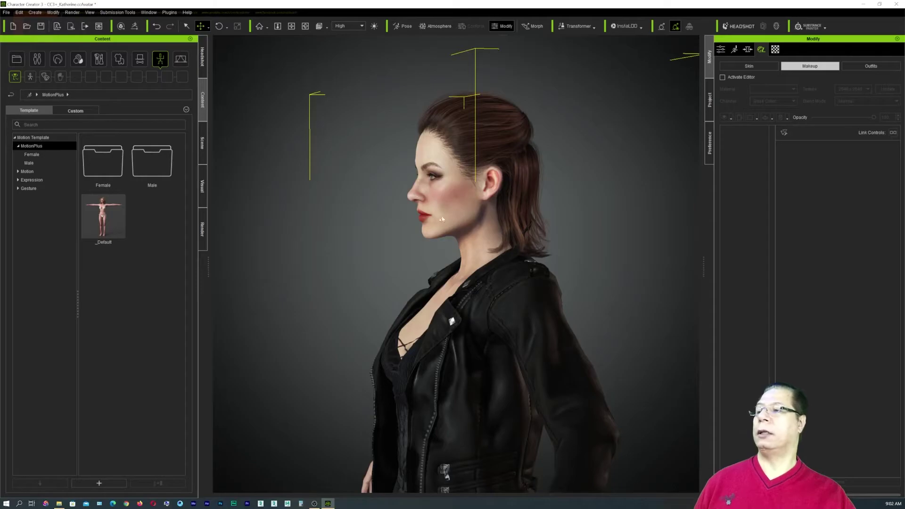
right_click_drag(306, 249, 429, 250)
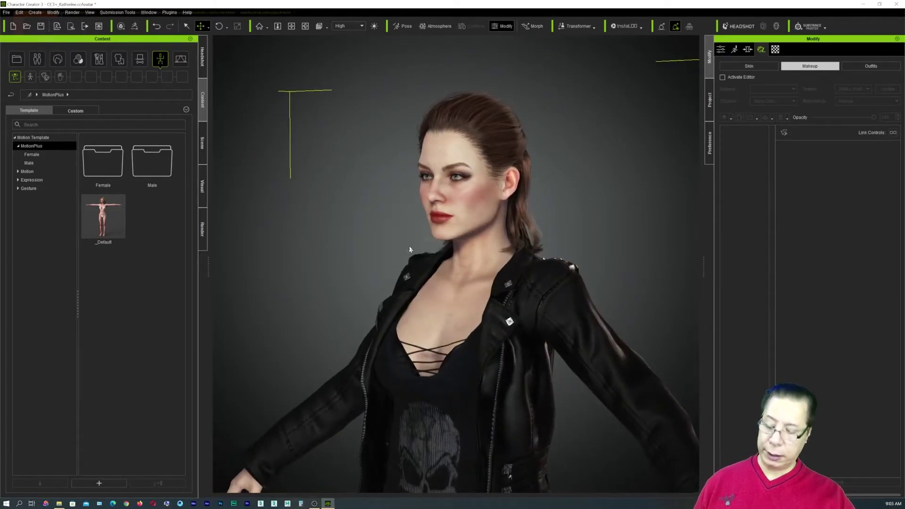
key("f")
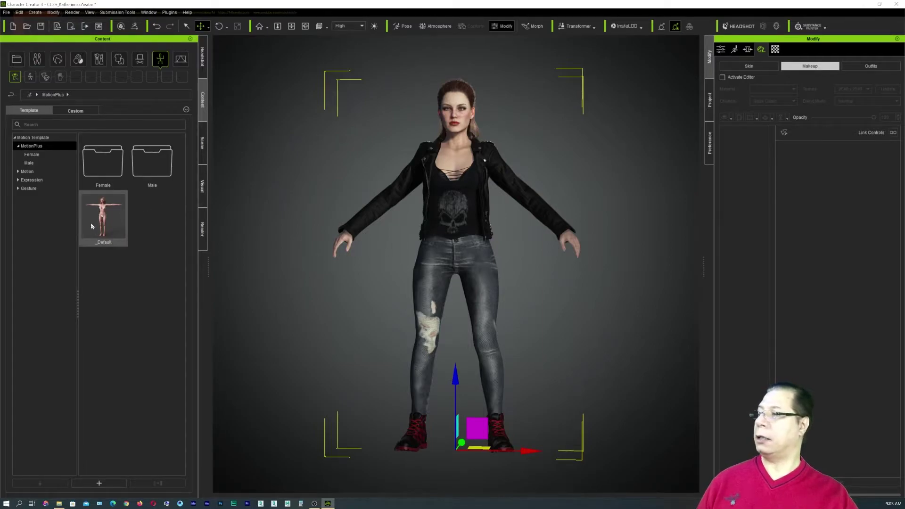
double_click(104, 216)
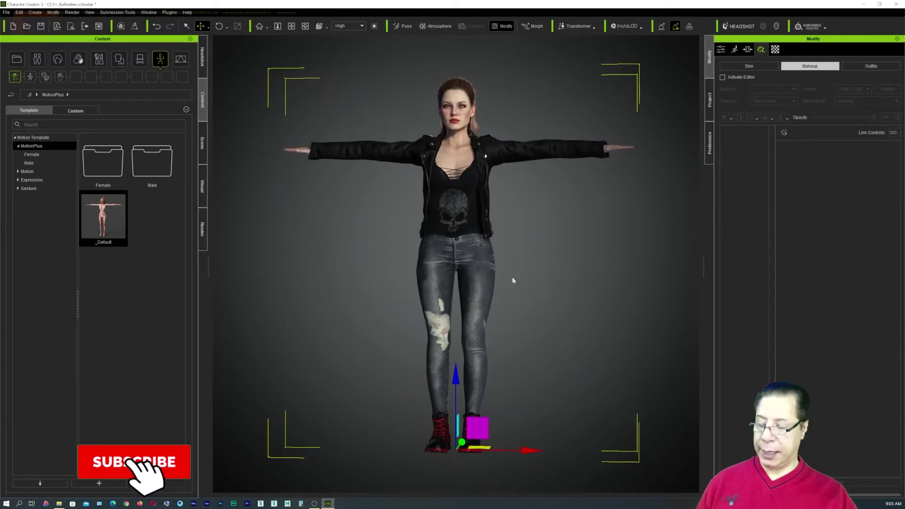
right_click_drag(519, 271, 487, 322)
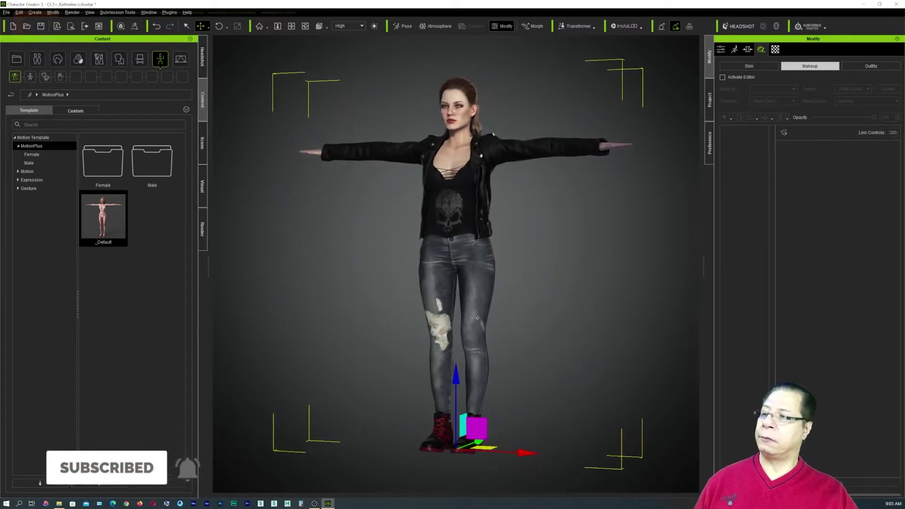
scroll(487, 318, "down", 2)
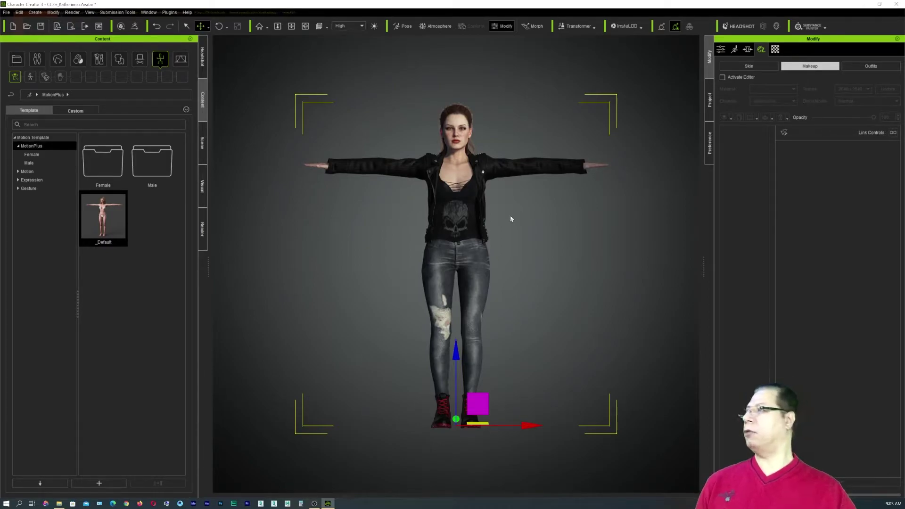
Step: Compare the Motion template _A Pose with the MotionPlus _Default pose on the avatar, ending on _A Pose
left_click(37, 171)
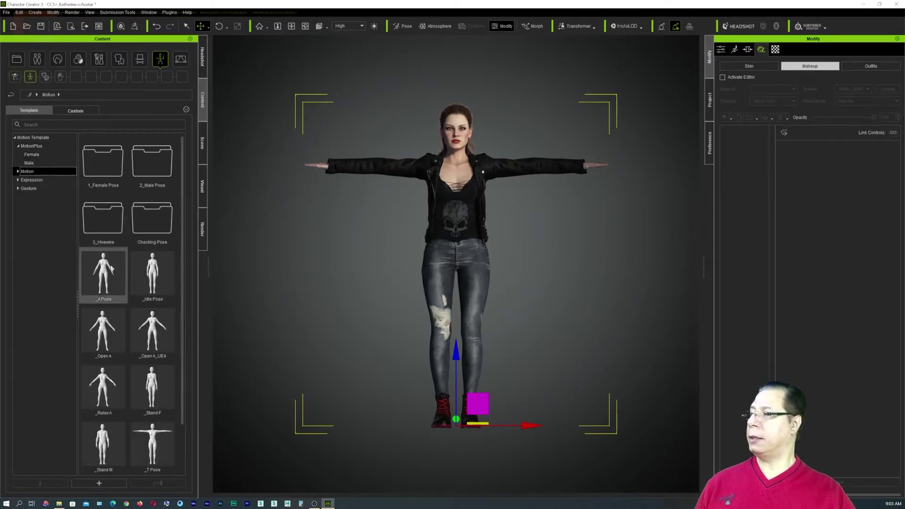
left_click_drag(111, 269, 472, 256)
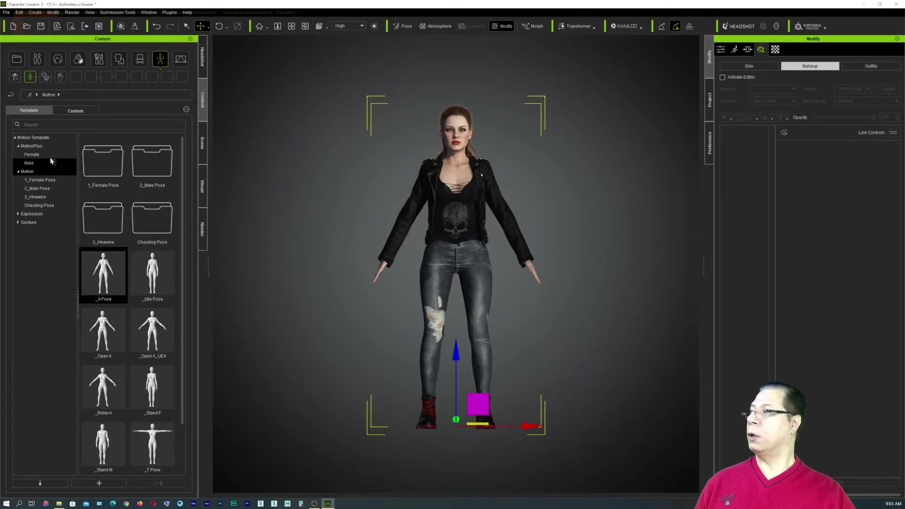
left_click(49, 145)
double_click(123, 216)
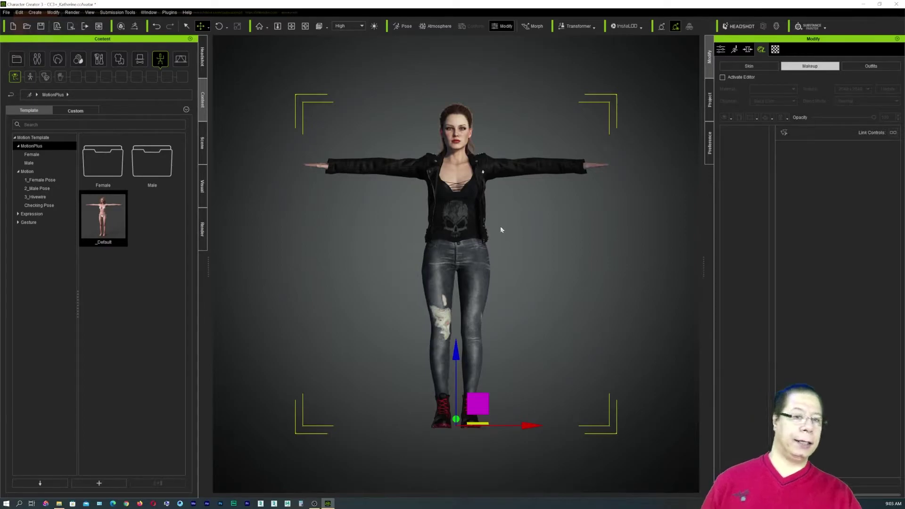
left_click(27, 171)
double_click(117, 273)
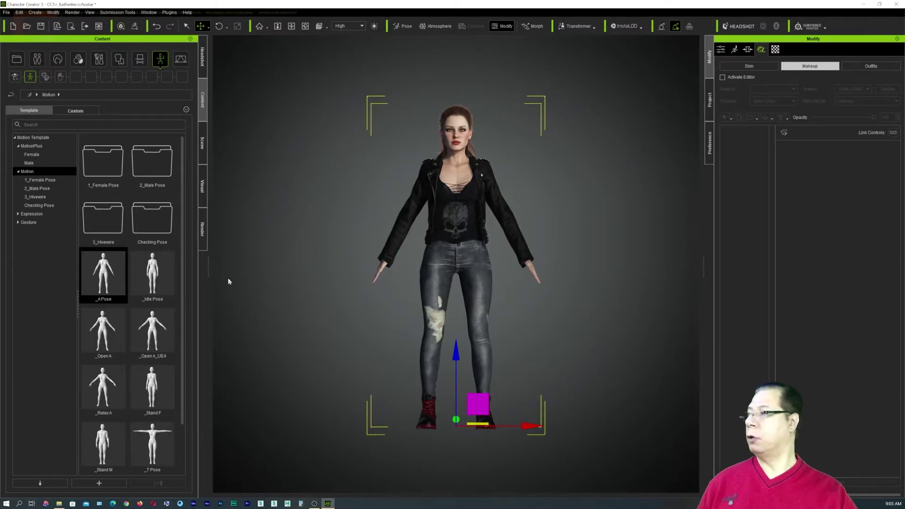
Step: Try the female MotionPlus poses Ponder and Look Up on the avatar and settle on Ponder
left_click(53, 151)
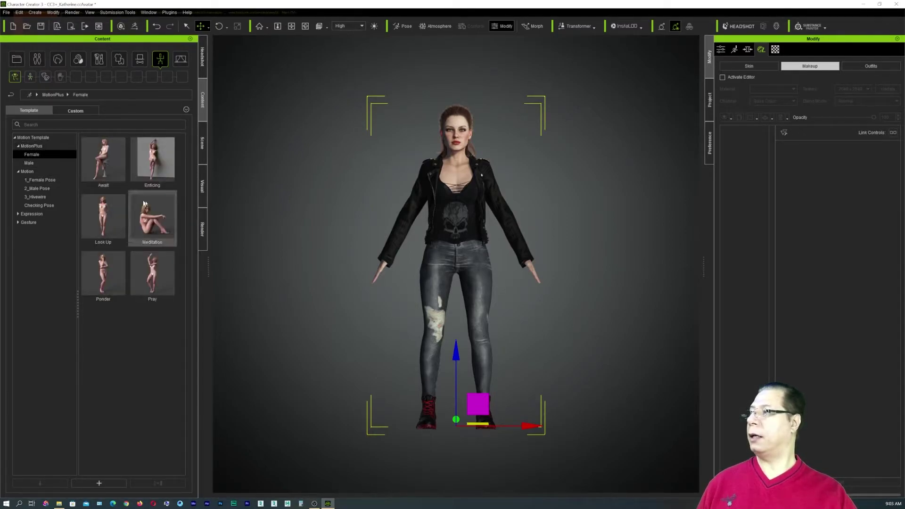
left_click_drag(117, 270, 481, 267)
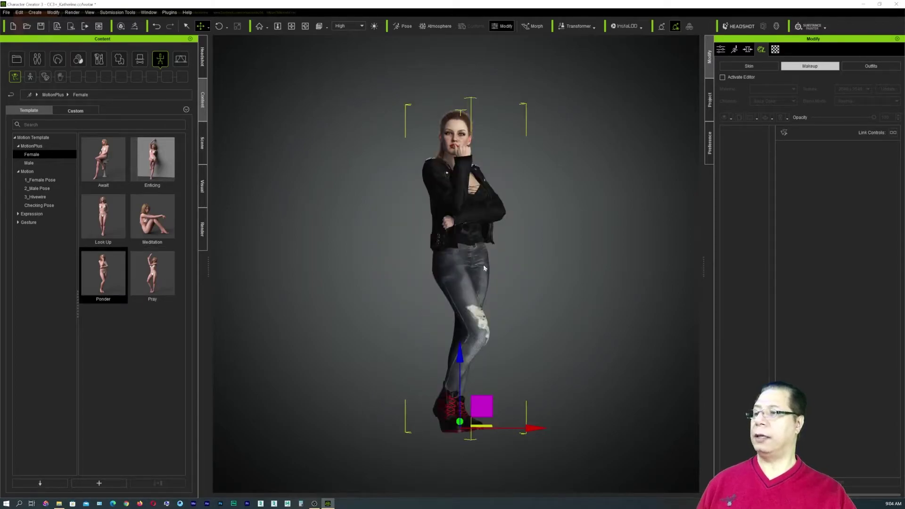
left_click_drag(103, 216, 446, 252)
right_click_drag(555, 252, 535, 323)
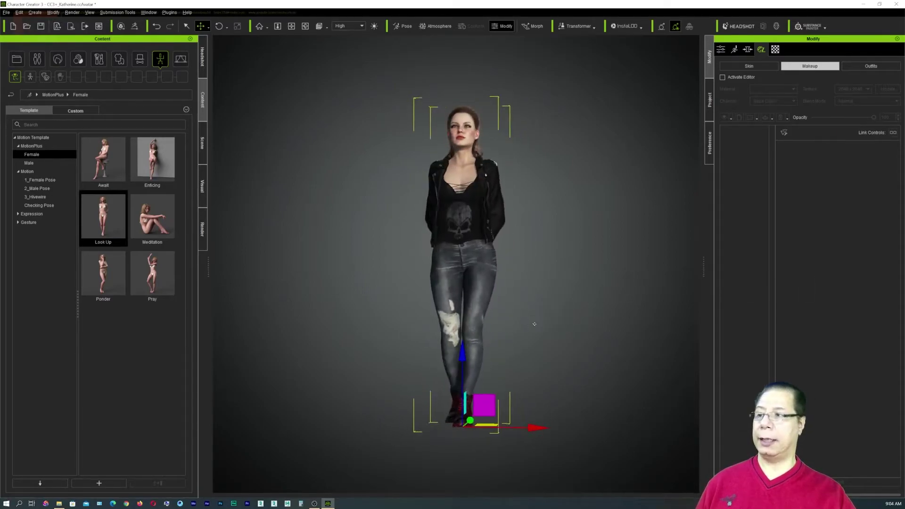
double_click(107, 277)
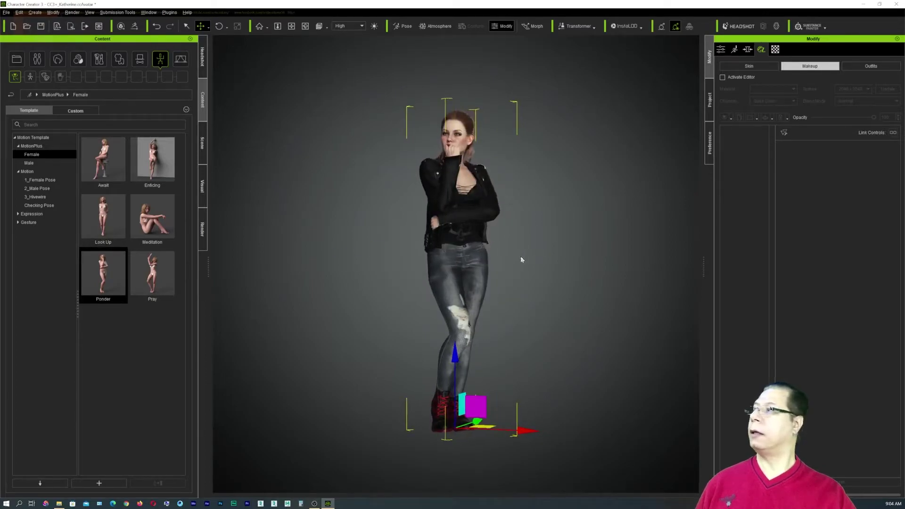
Step: Look through the Motion pose templates and the stage Atmosphere and IBL templates
left_click(30, 77)
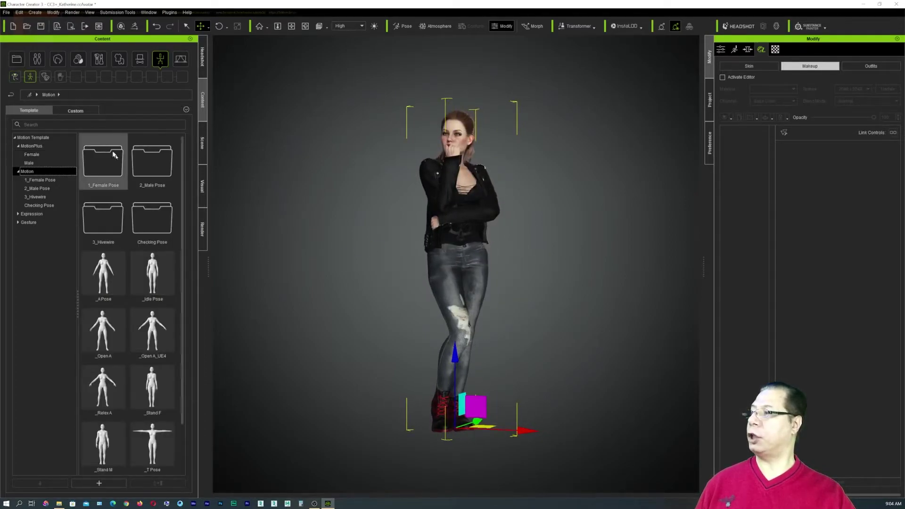
left_click(180, 59)
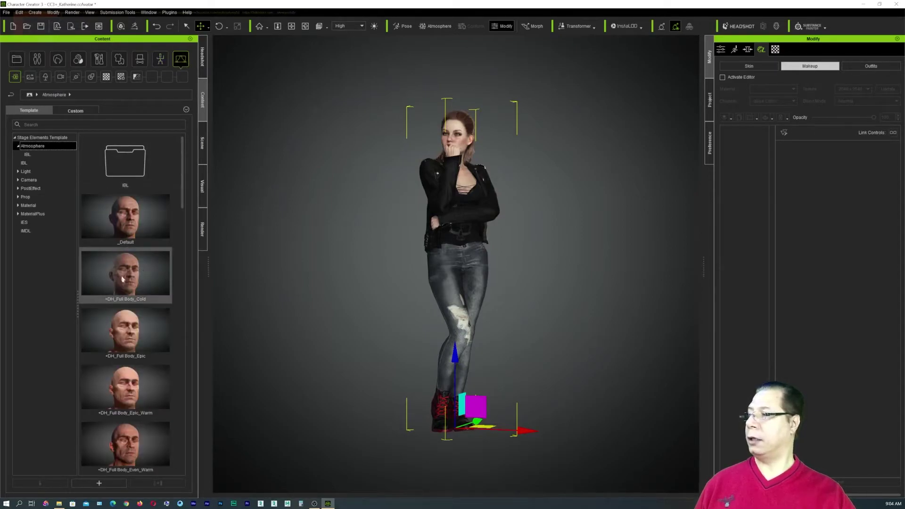
scroll(145, 289, "down", 10)
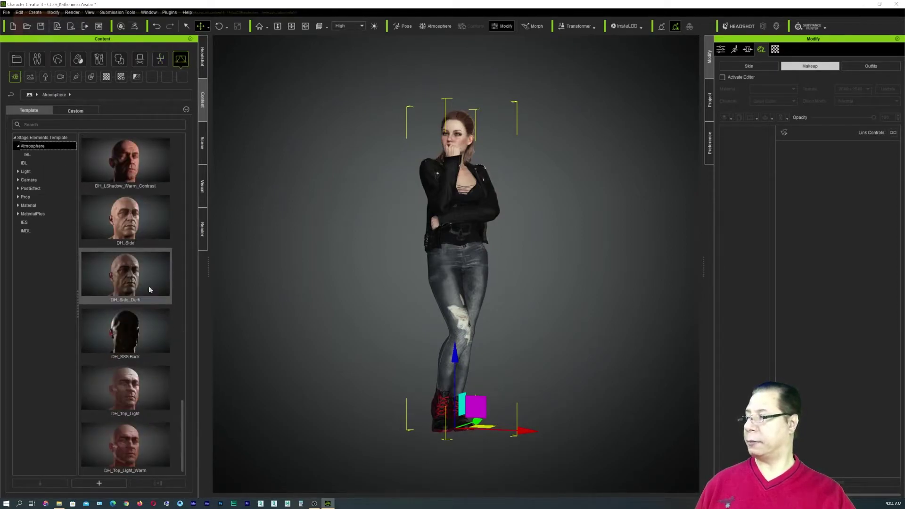
scroll(149, 288, "up", 10)
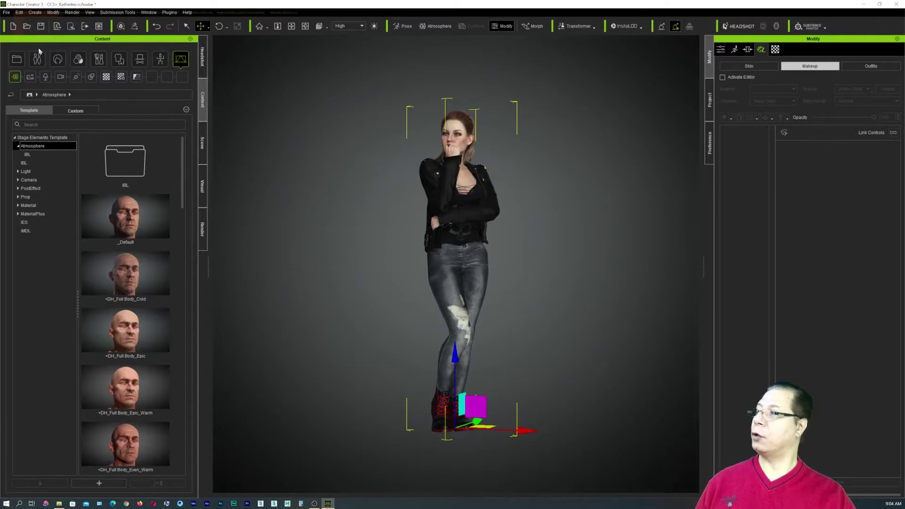
left_click(45, 77)
left_click(29, 77)
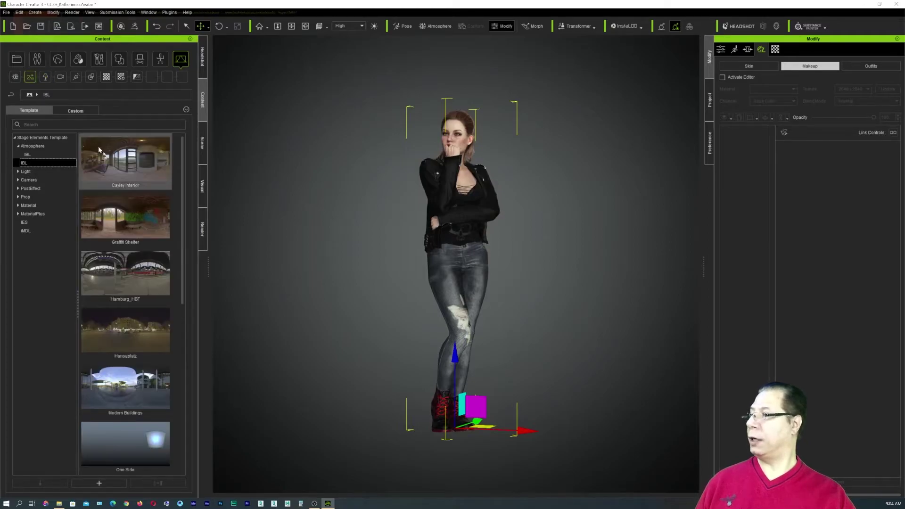
Step: Try the face lights Fill Light - Left, Fill Light - Right and Key Light - Front on a close-up, ending with Key Light - Left 45
left_click(45, 76)
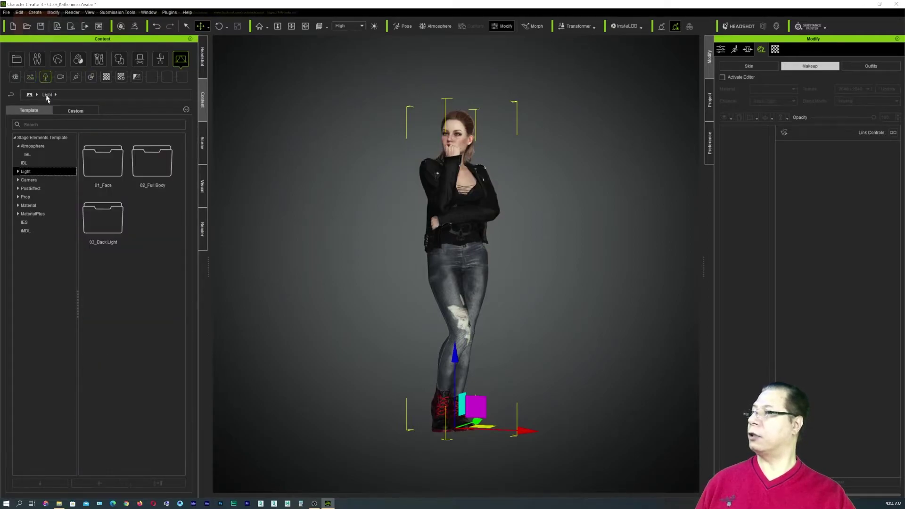
double_click(119, 166)
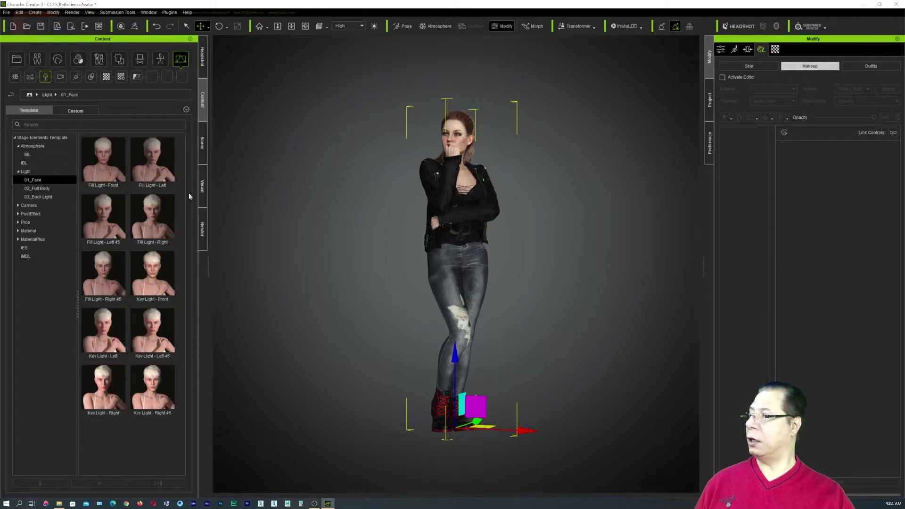
double_click(159, 170)
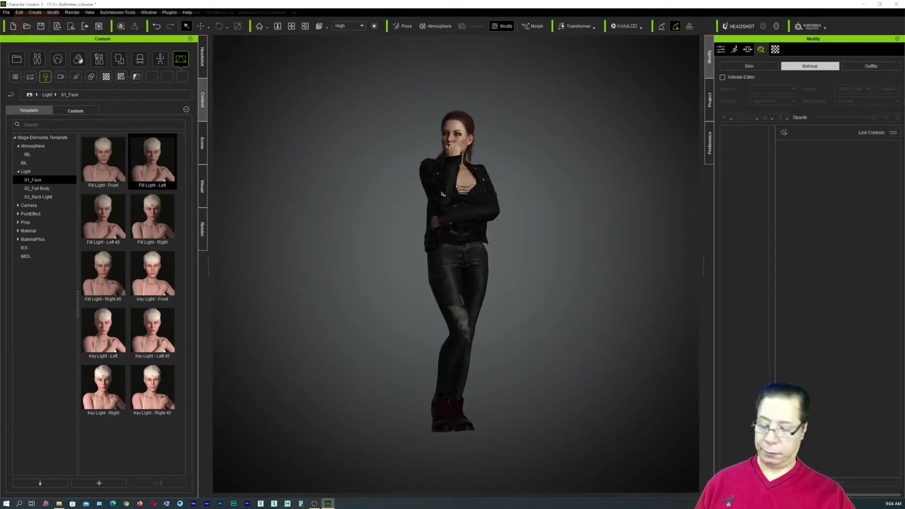
key("f")
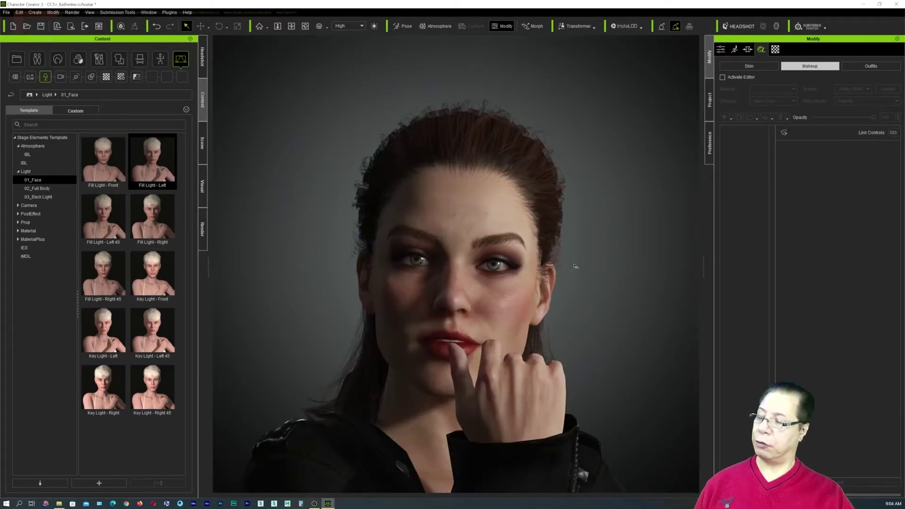
double_click(166, 214)
double_click(155, 282)
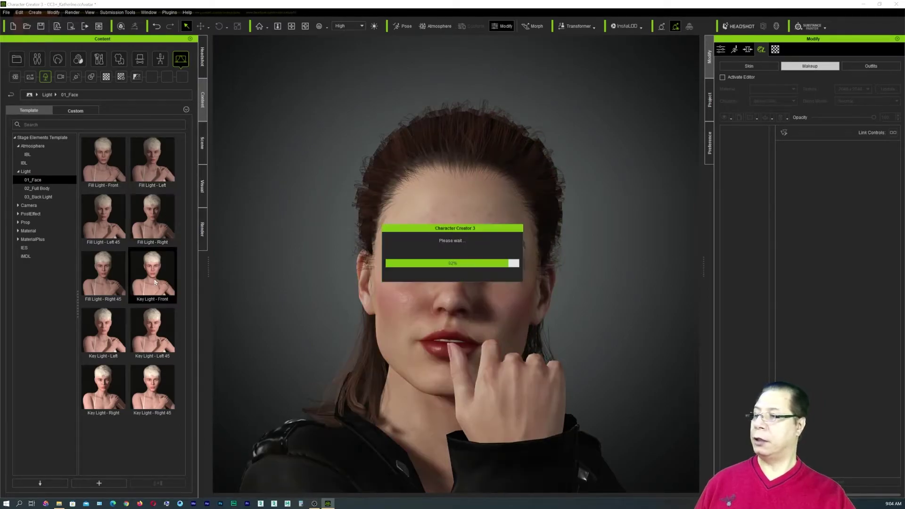
double_click(147, 328)
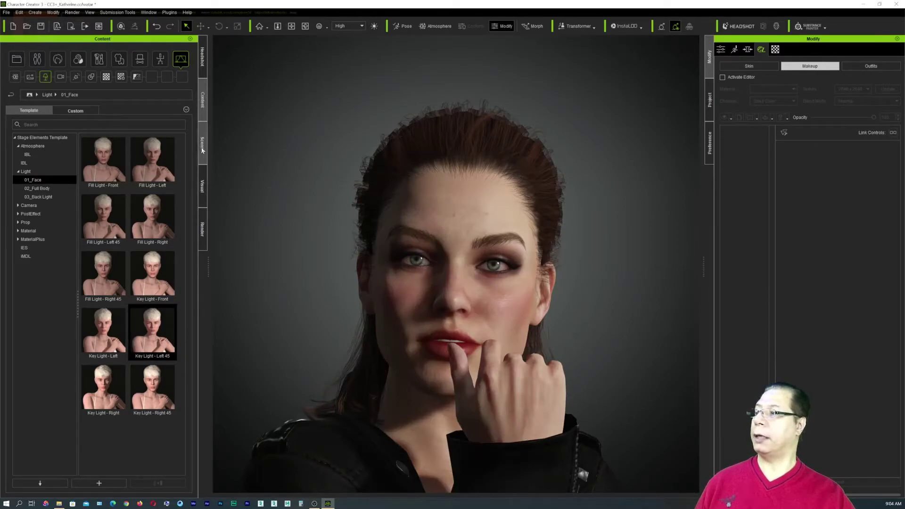
Step: Review the visual lighting settings and enable Ambient Occlusion for the scene
left_click(205, 186)
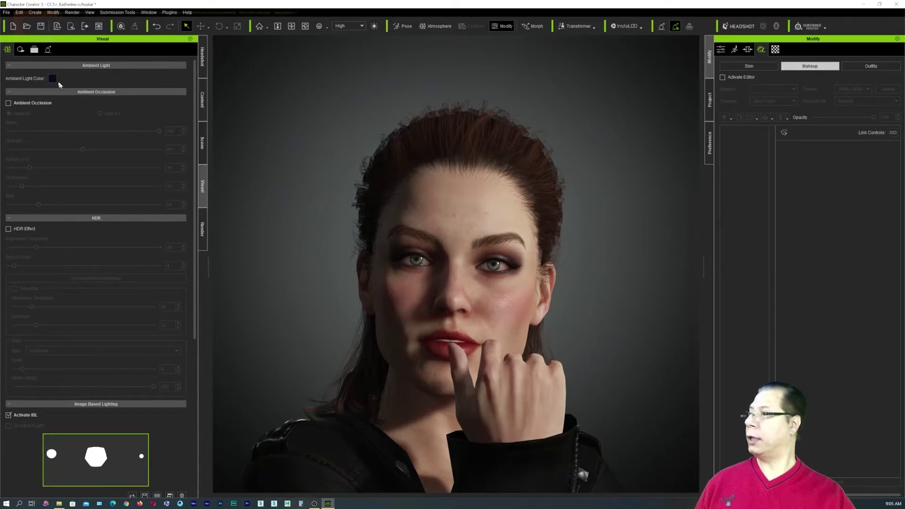
scroll(136, 280, "down", 3)
scroll(137, 278, "down", 2)
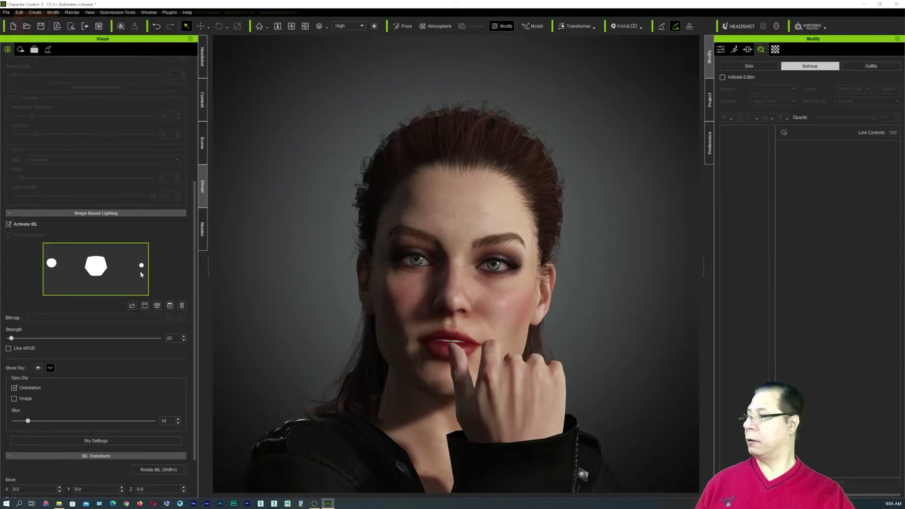
scroll(156, 234, "up", 2)
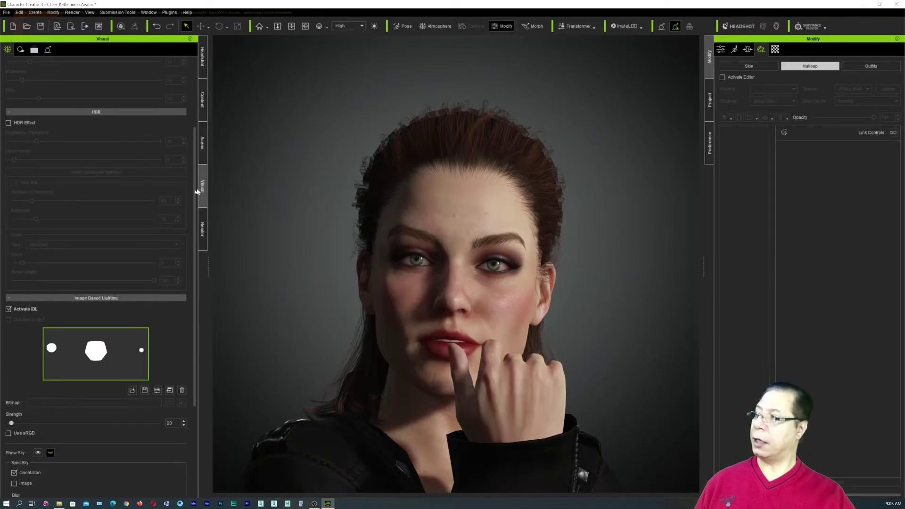
scroll(145, 213, "up", 3)
left_click(8, 103)
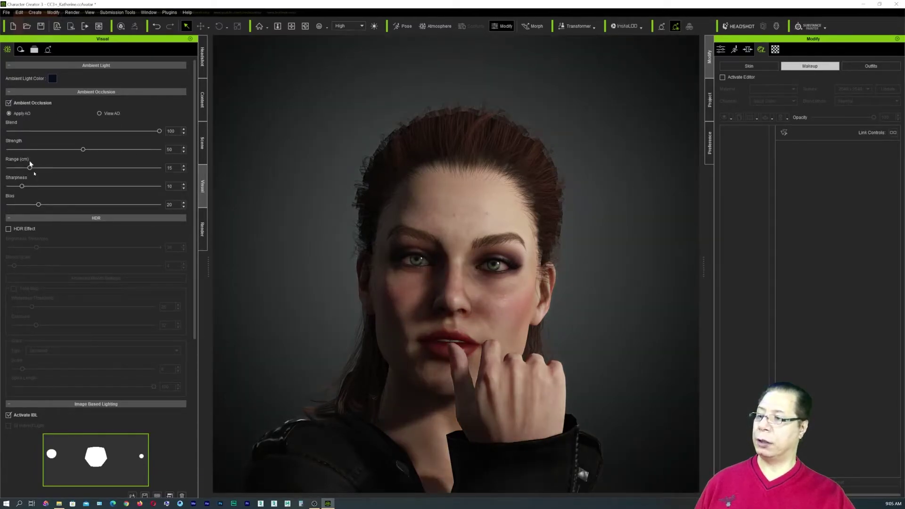
Step: Load Graffiti Shelter.hdr as the image for the scene's image based lighting
scroll(109, 255, "down", 5)
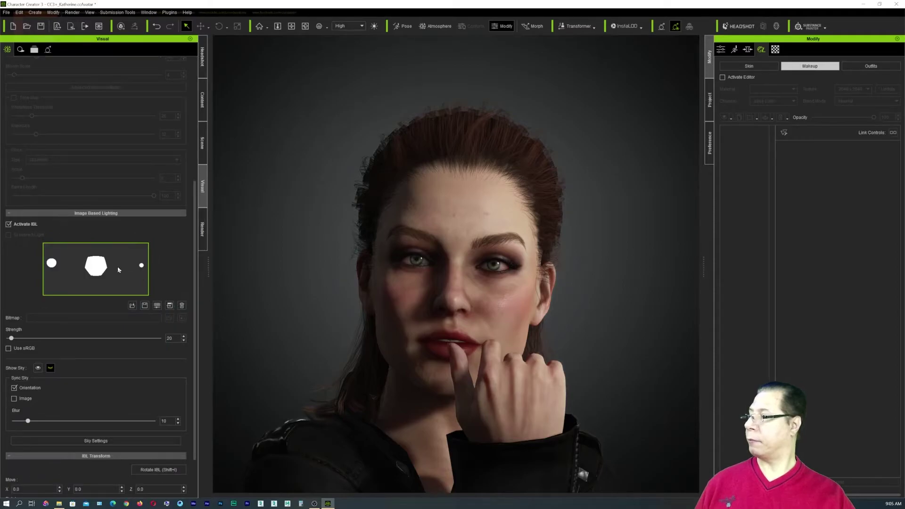
double_click(116, 267)
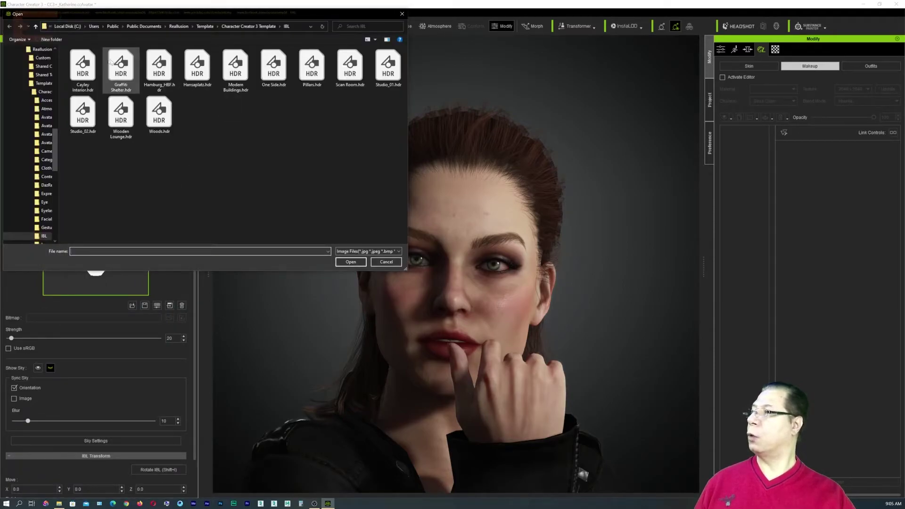
double_click(116, 66)
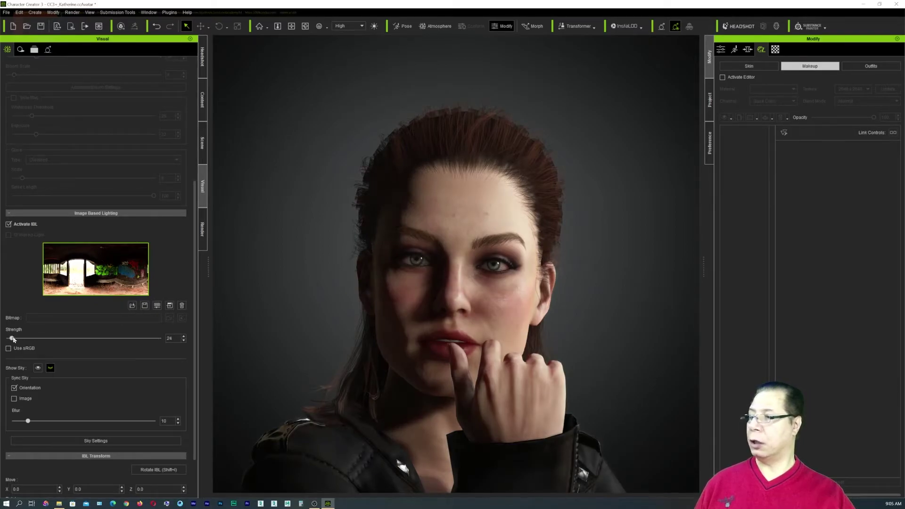
Step: Set the image-based lighting strength to 35 and apply the Cayley Interior IBL template to the scene
left_click_drag(13, 339, 15, 339)
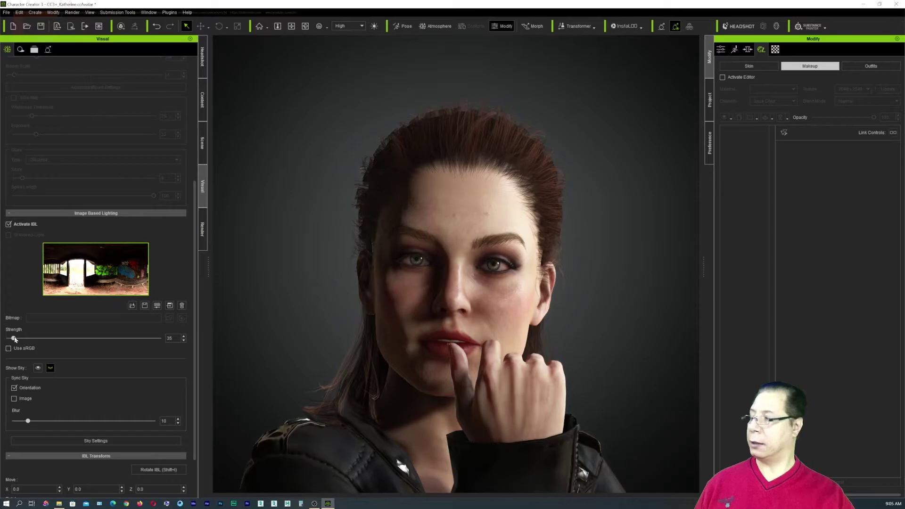
left_click(203, 97)
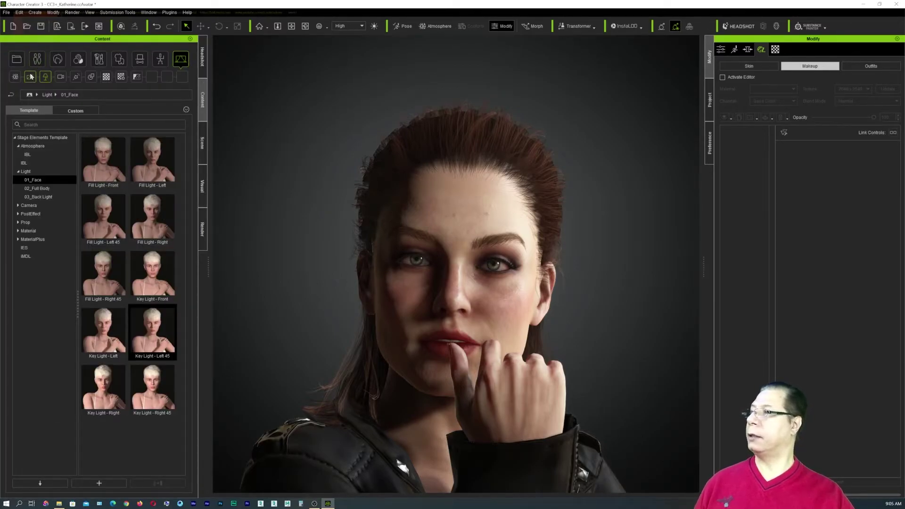
double_click(134, 162)
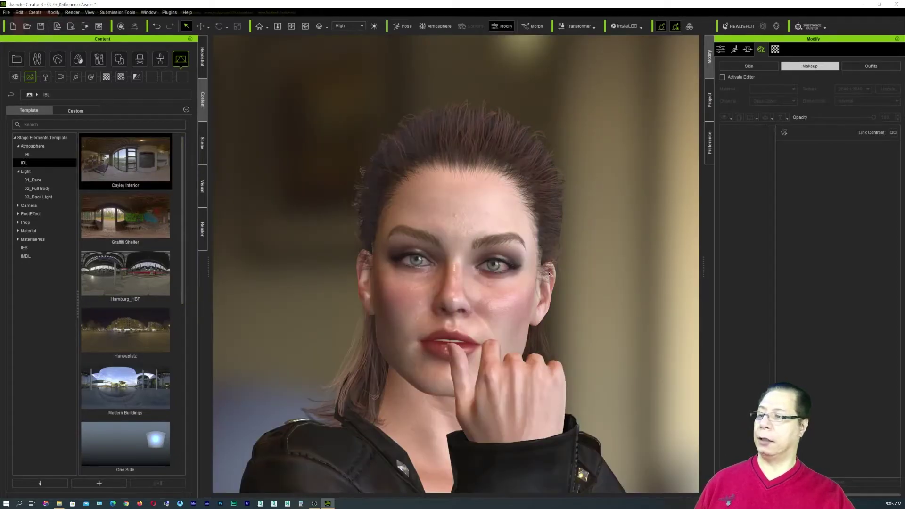
Step: Try hiding the sky background and using sRGB for the image-based lighting, and restore both settings
left_click(202, 187)
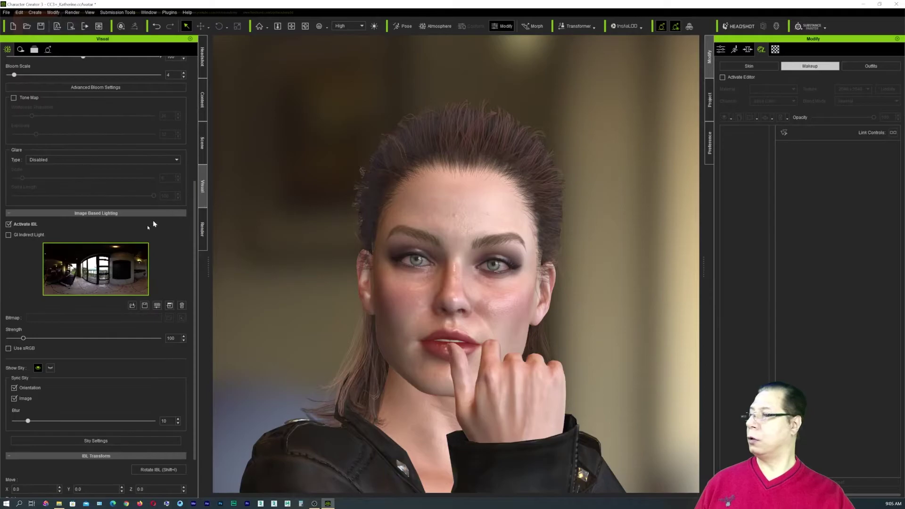
left_click(50, 368)
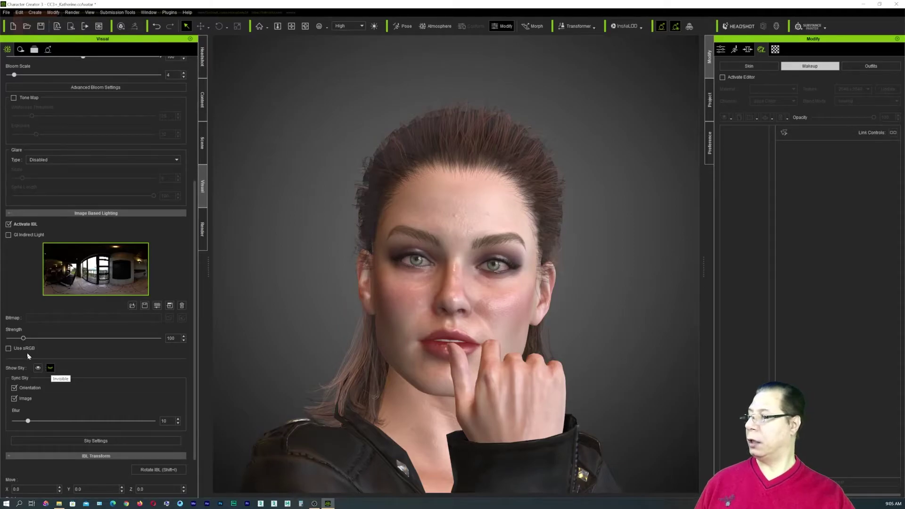
left_click(9, 349)
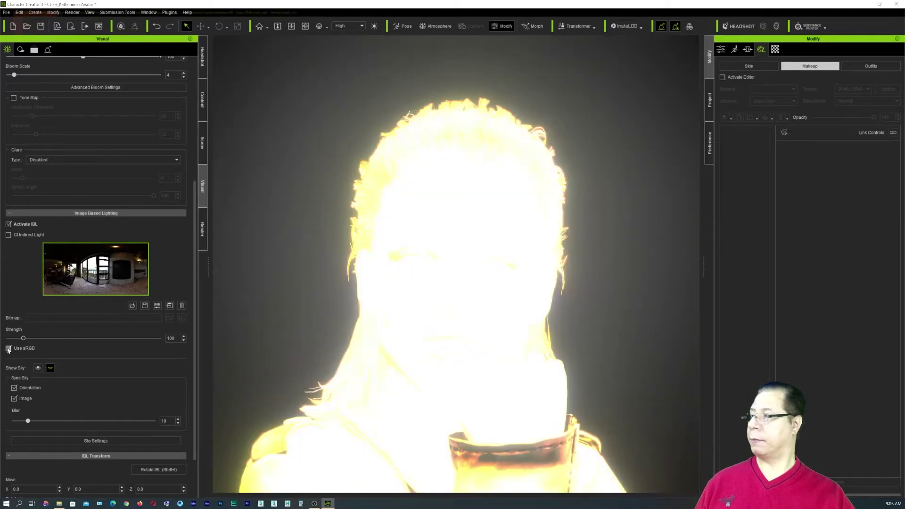
left_click(8, 349)
left_click(38, 368)
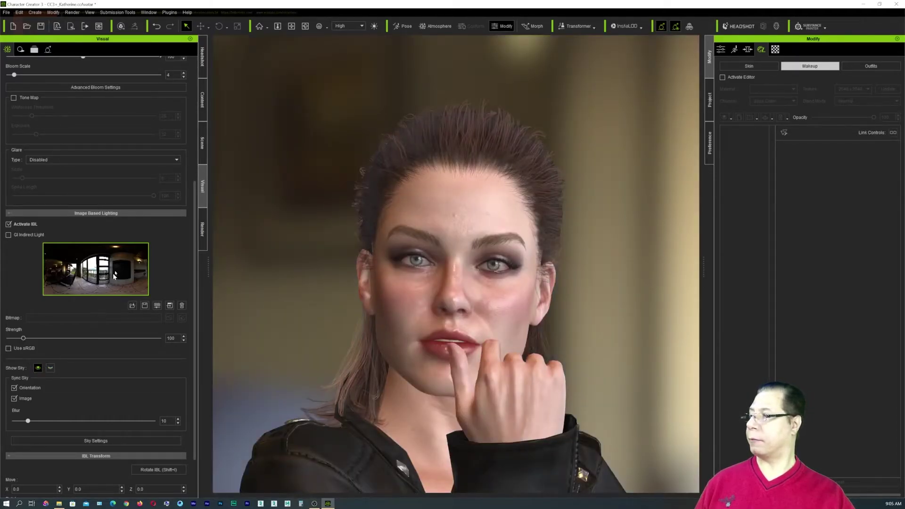
Step: Try the Hansaplatz IBL template on the scene and switch back to Cayley Interior
left_click(202, 100)
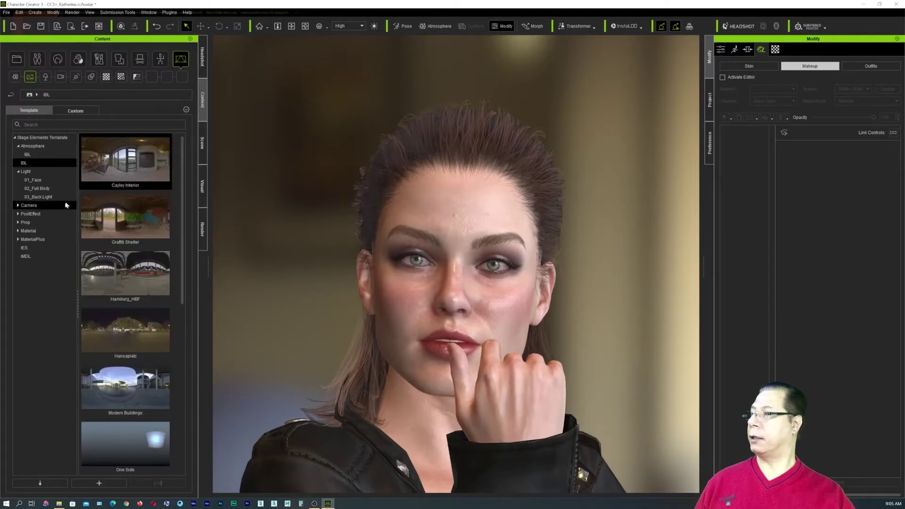
double_click(128, 330)
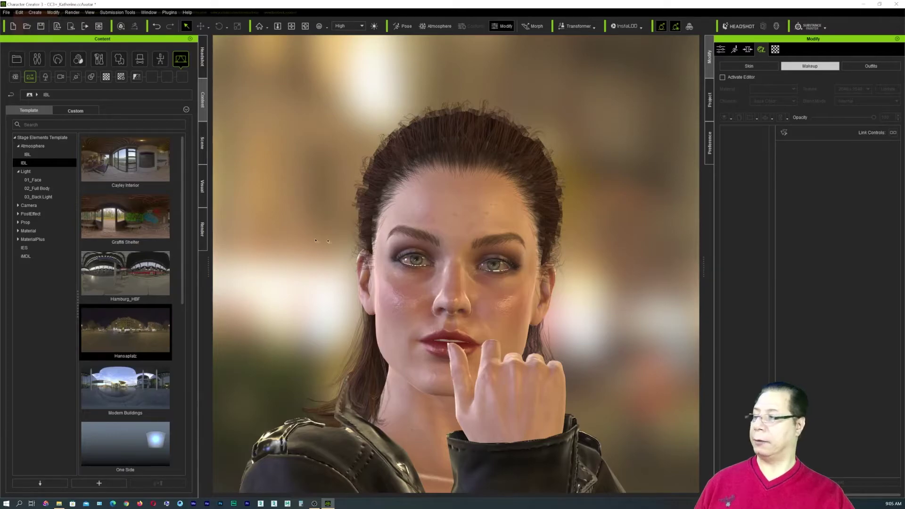
double_click(148, 171)
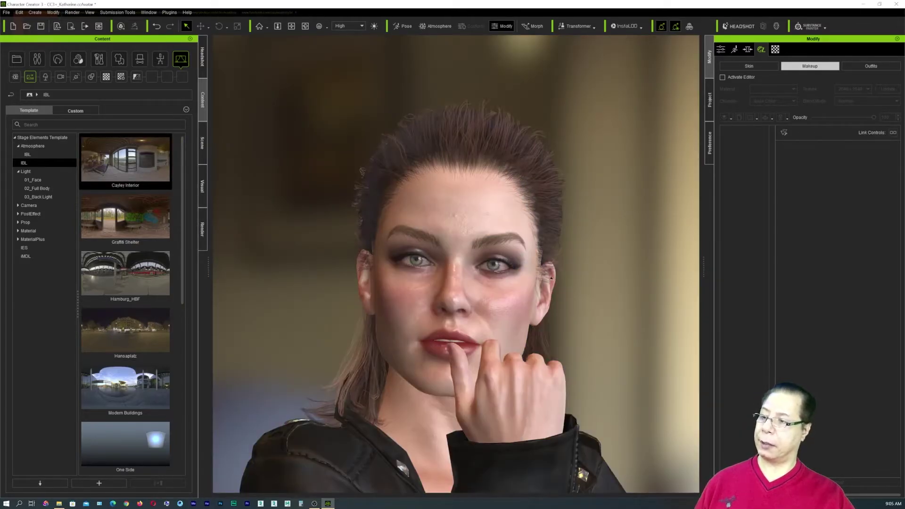
Step: Apply the Key Light - Right 45 template from the 01_Face light presets to the character
right_click_drag(550, 279, 466, 316)
middle_click_drag(466, 316, 505, 304)
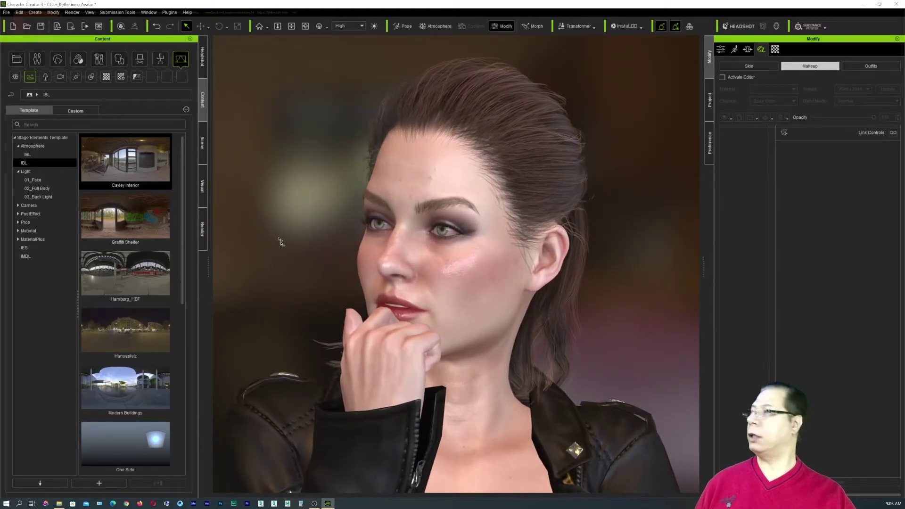
left_click(45, 78)
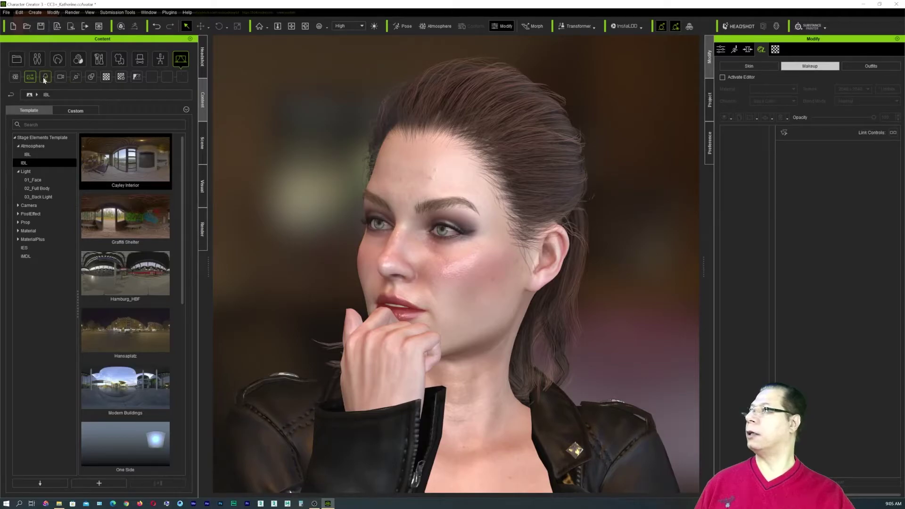
double_click(92, 153)
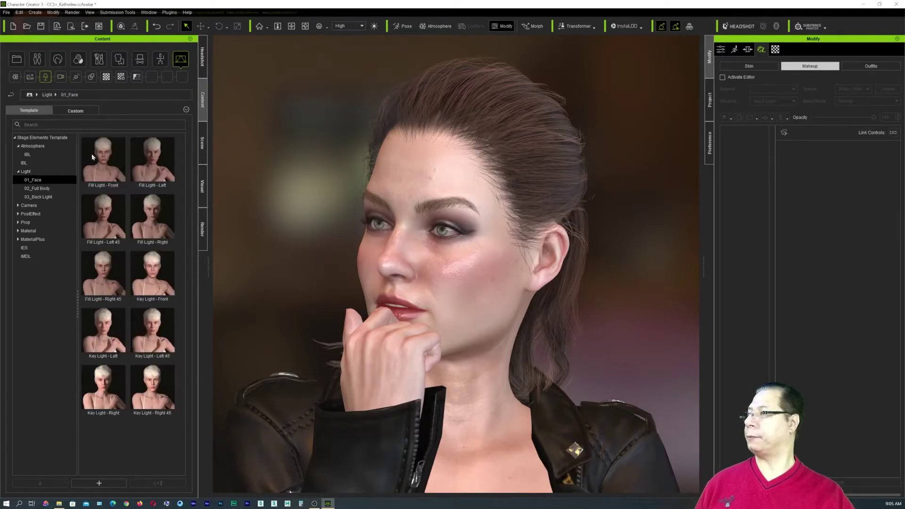
double_click(157, 379)
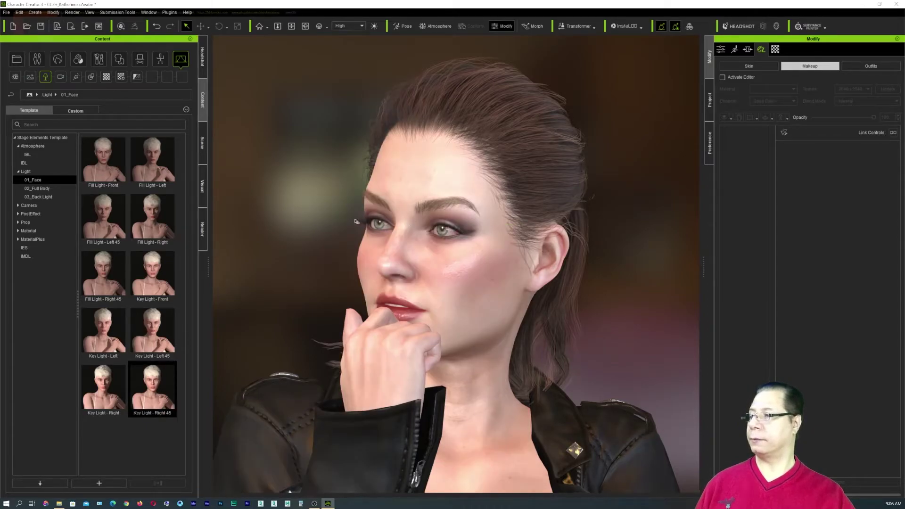
Step: Try the Close Face_Down camera preset from 1_4x3_Stand and switch to Close Face_Front
left_click(60, 76)
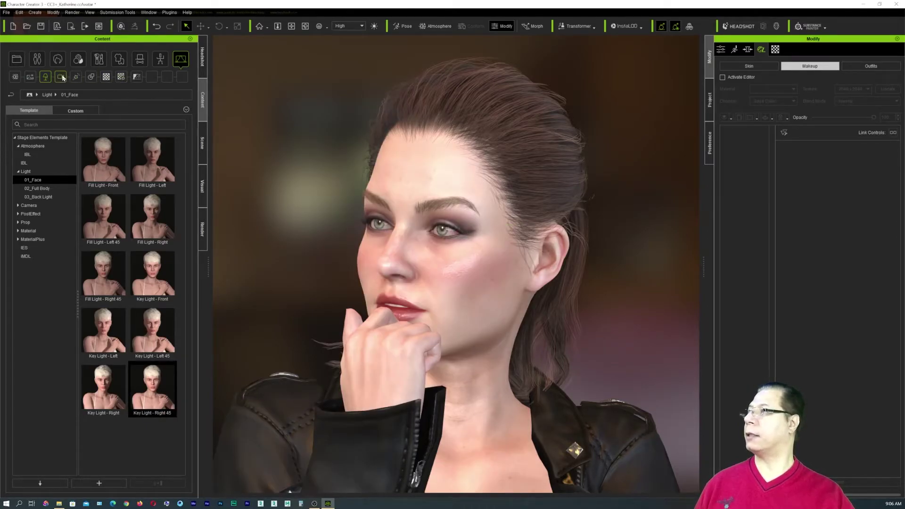
double_click(93, 175)
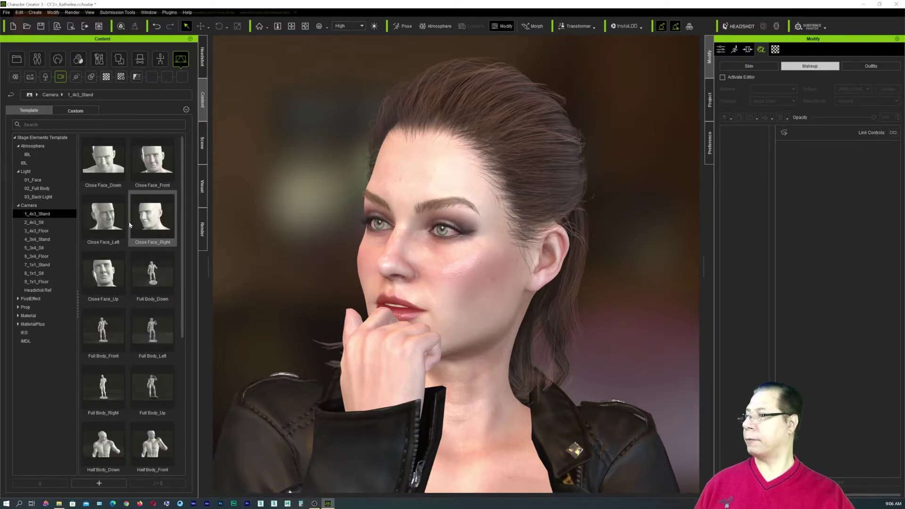
double_click(108, 158)
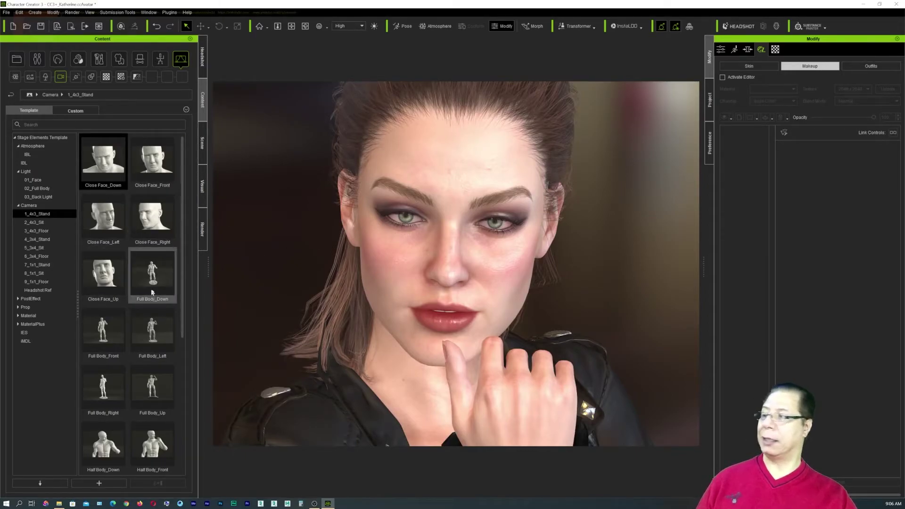
mouse_move(154, 293)
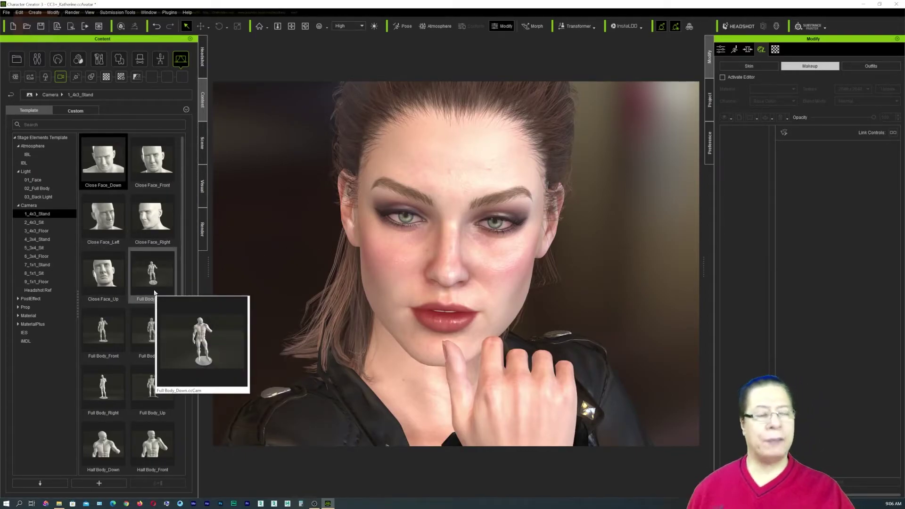
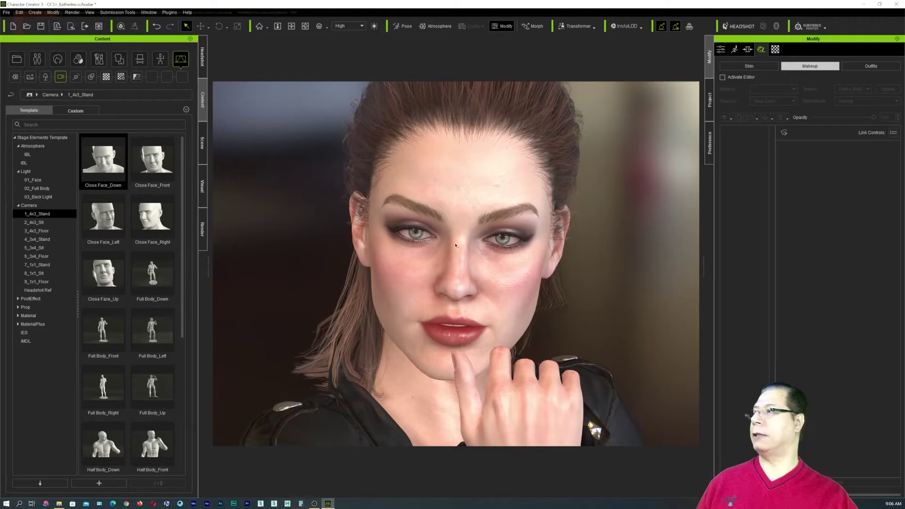
double_click(167, 170)
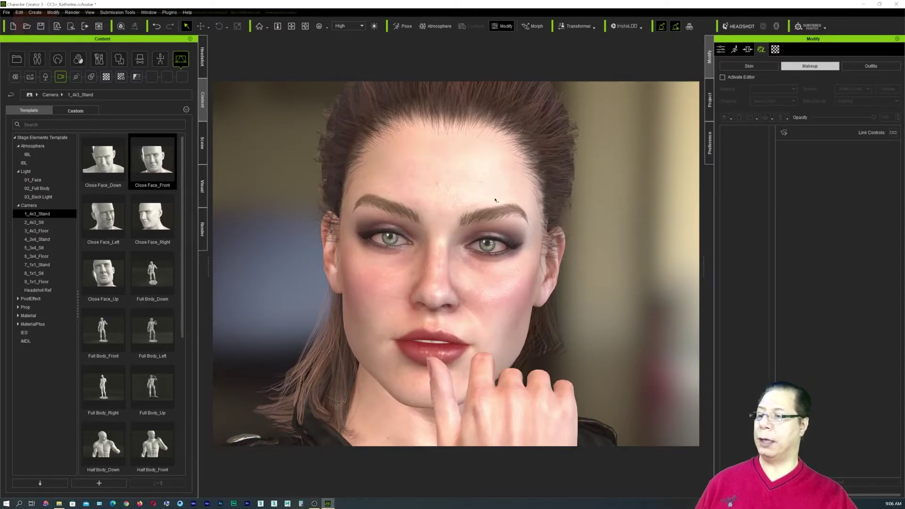
Step: Look through the PostEffect, Material and MaterialPlus templates of the stage elements
left_click(76, 77)
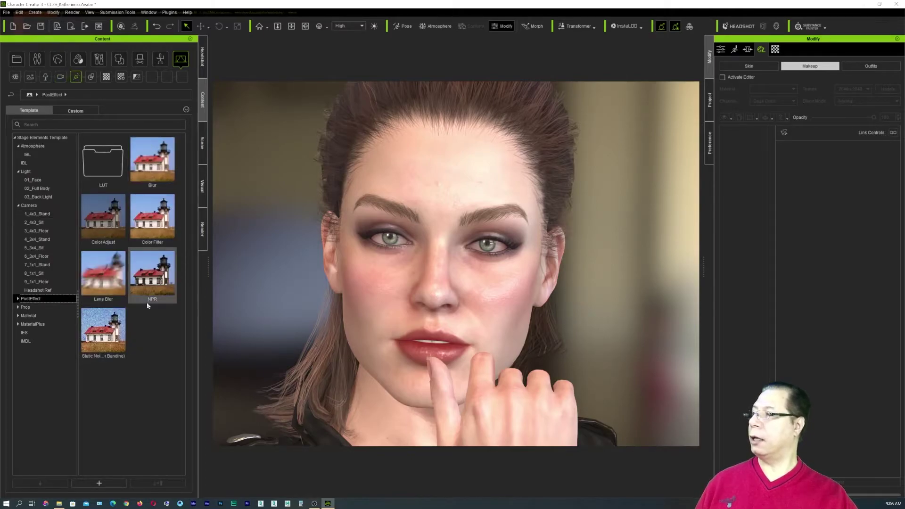
left_click(106, 76)
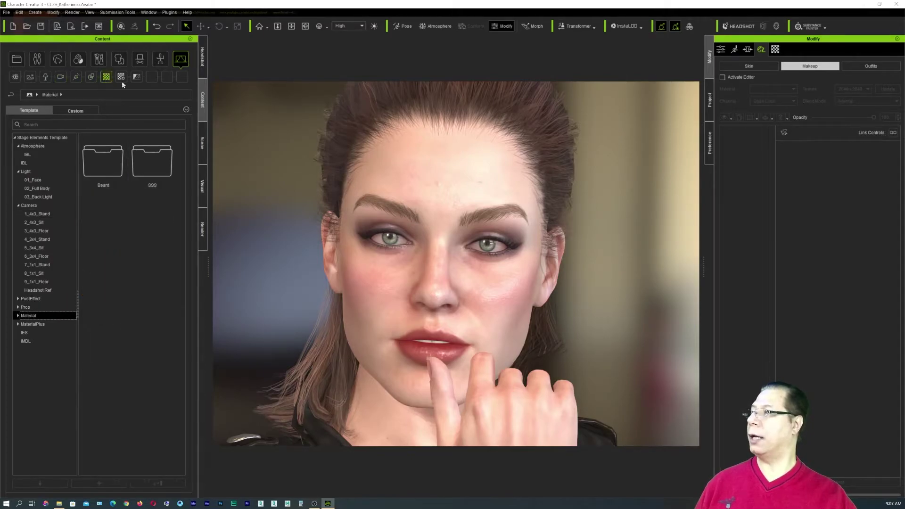
left_click(122, 78)
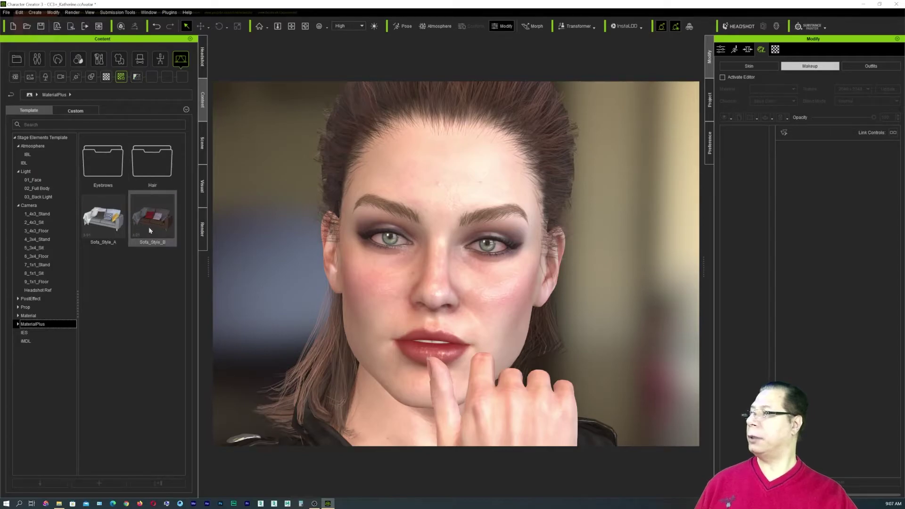
Step: Try to apply the Sofa_Style_A MaterialPlus template with the character's full body in view
scroll(393, 272, "down", 10)
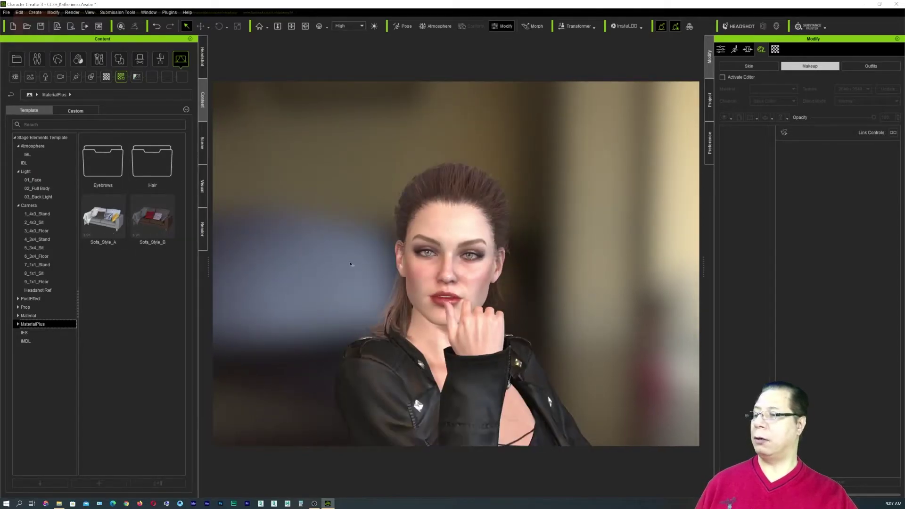
scroll(434, 280, "down", 3)
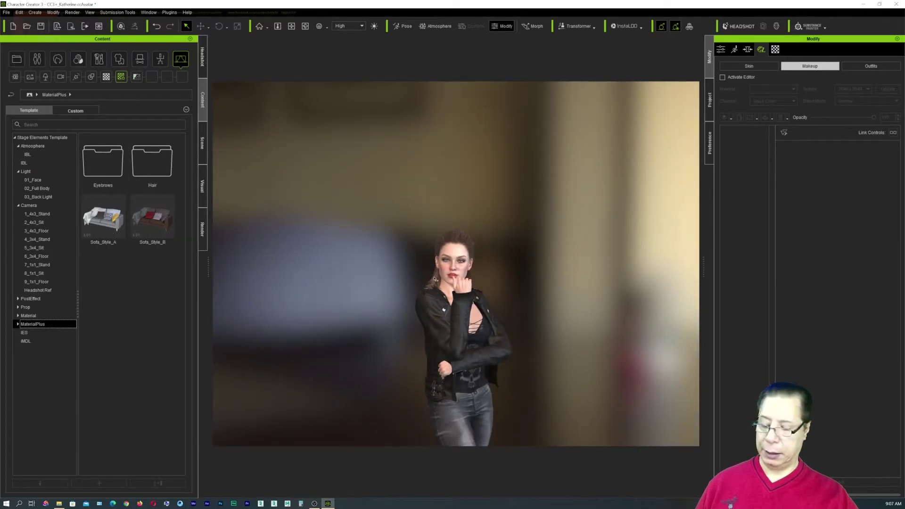
scroll(434, 279, "down", 3)
right_click_drag(485, 282, 238, 307)
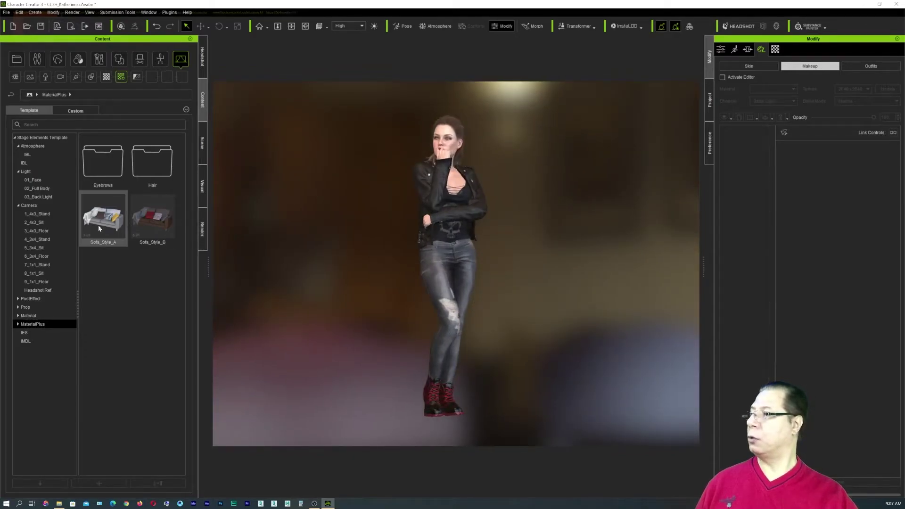
double_click(99, 225)
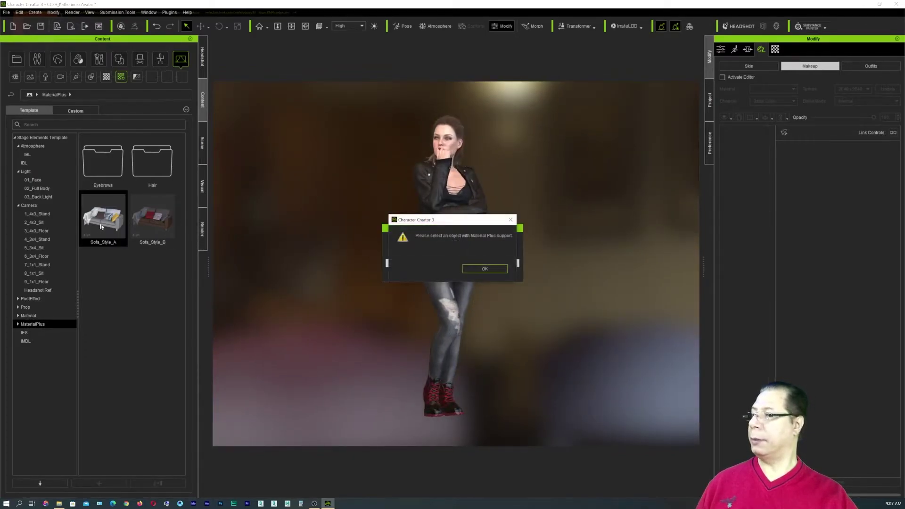
left_click(477, 269)
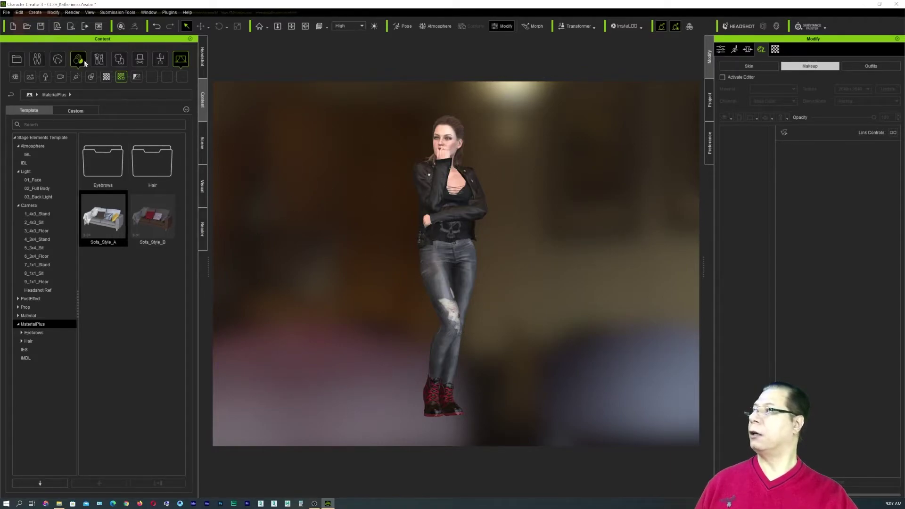
left_click(142, 335)
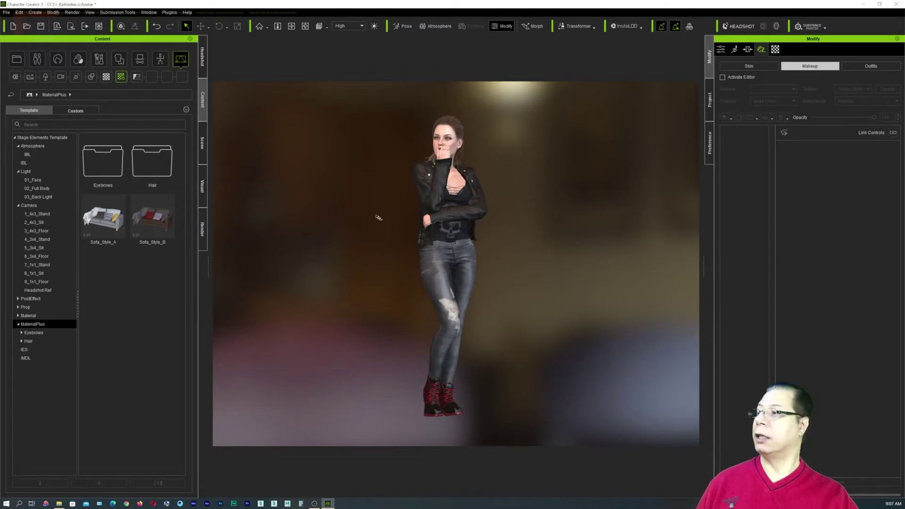
Step: Open the Headshot tool and replace the character with the CC3+_Neutral_M base avatar from the content library
left_click(203, 62)
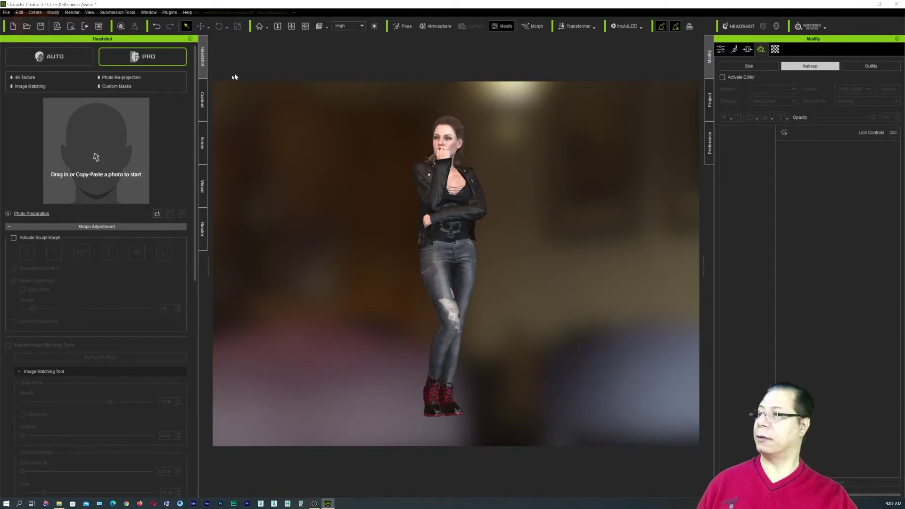
left_click(204, 99)
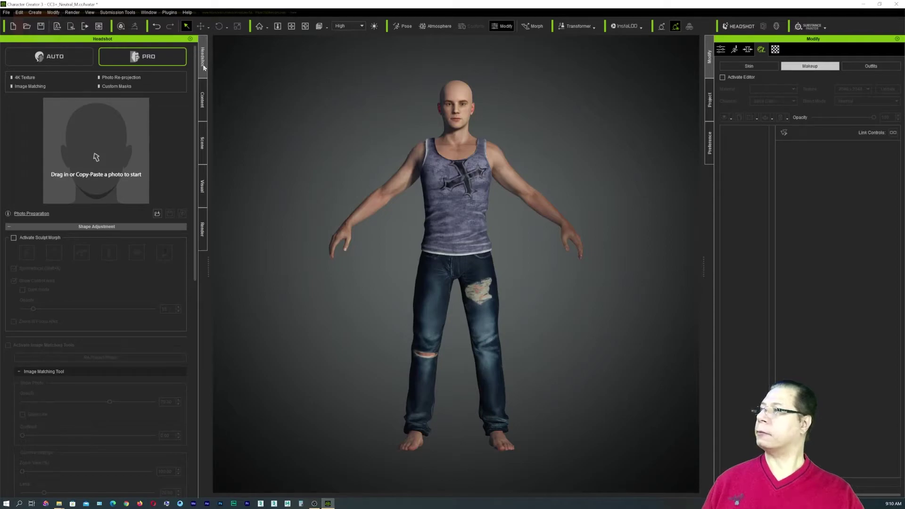
Step: Compare the Auto and Pro modes of the Headshot tool and leave Pro mode selected
left_click(49, 59)
left_click(154, 60)
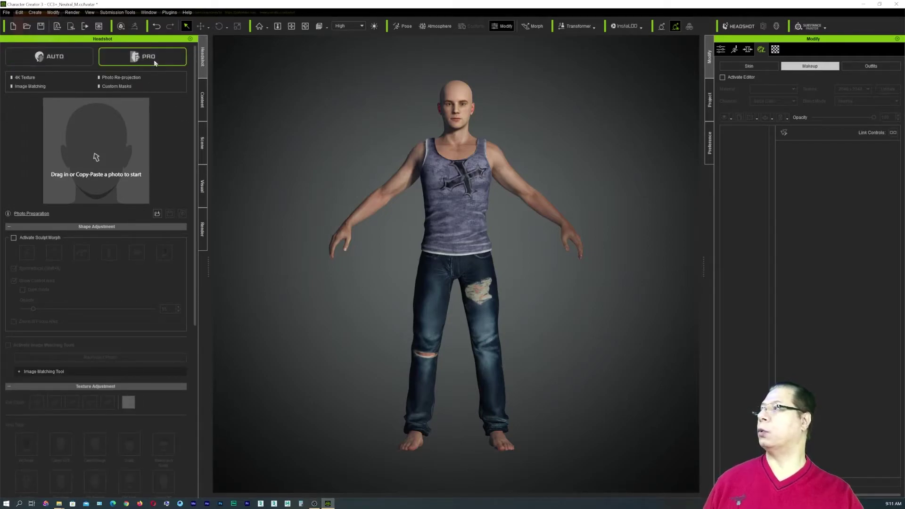
left_click(89, 60)
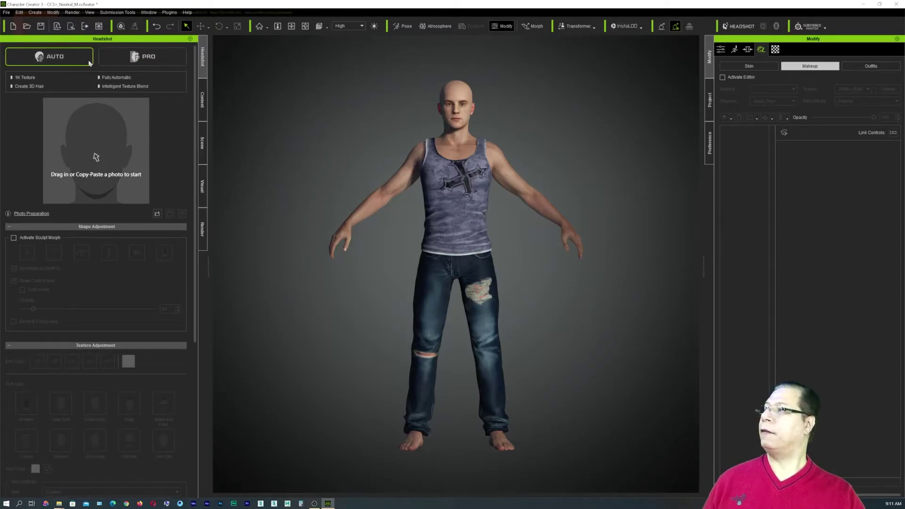
left_click(141, 58)
left_click(52, 58)
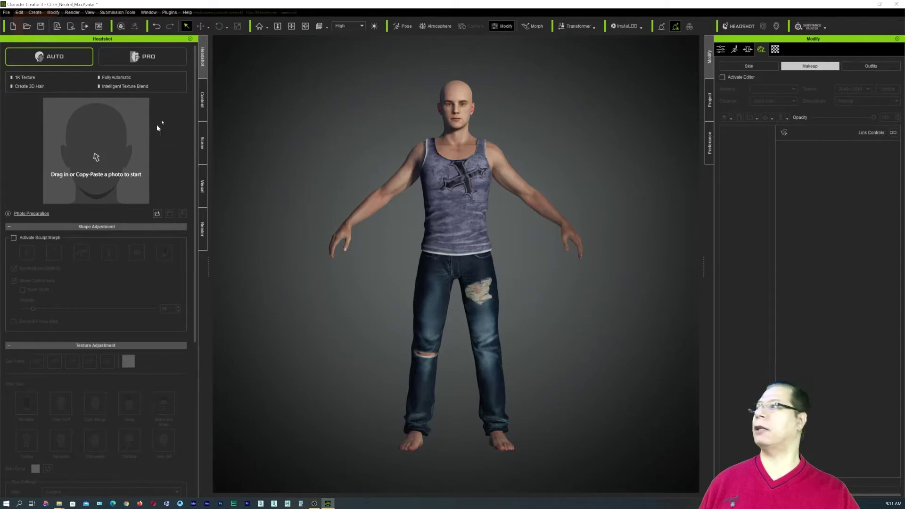
left_click(161, 61)
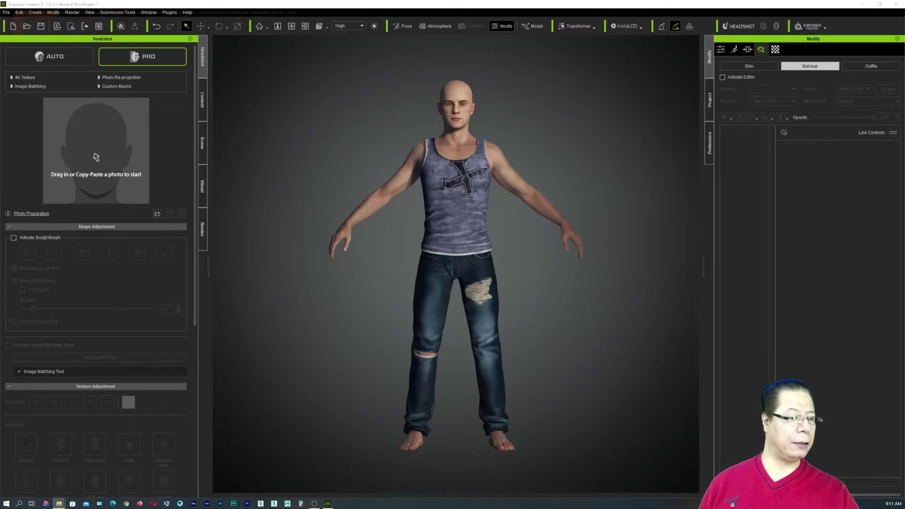
Step: Load the man's portrait photo into Headshot Pro and generate a character from it with the Male body type and Clean Rough skin type
left_click_drag(493, 114, 108, 165)
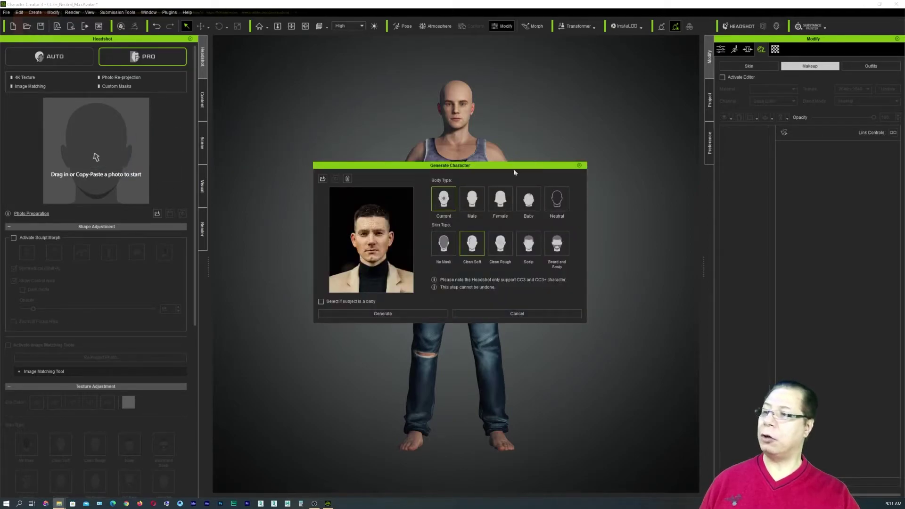
left_click_drag(515, 166, 561, 138)
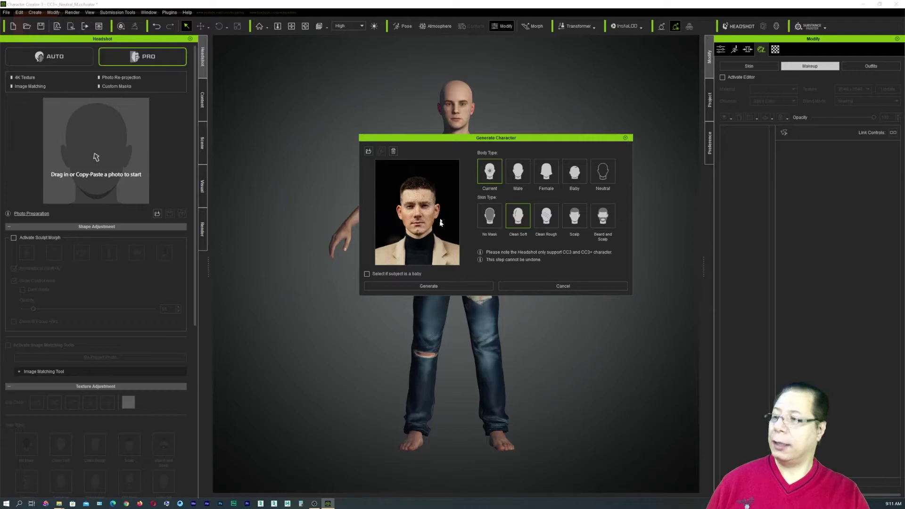
mouse_move(442, 220)
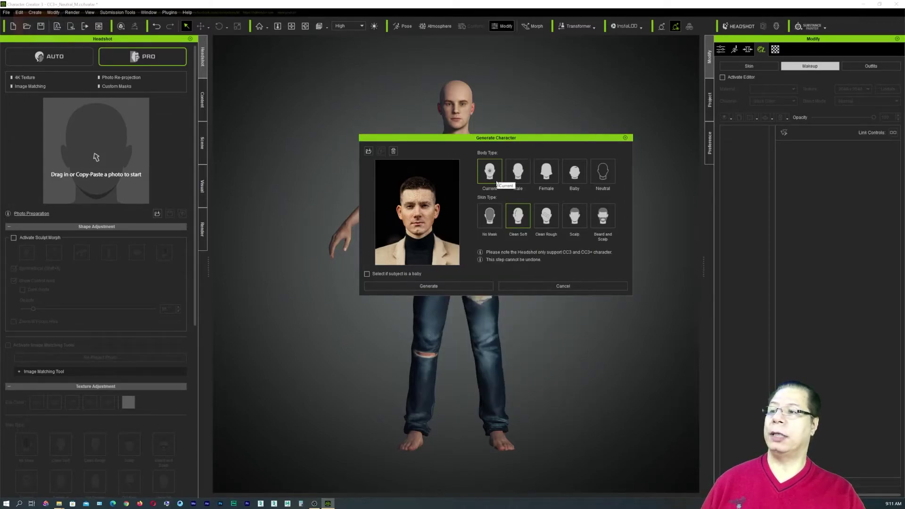
left_click(518, 174)
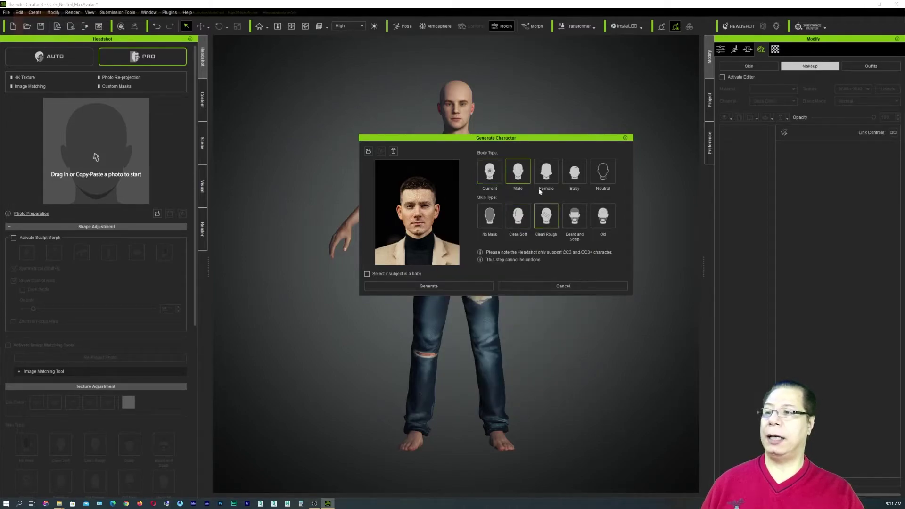
left_click(553, 176)
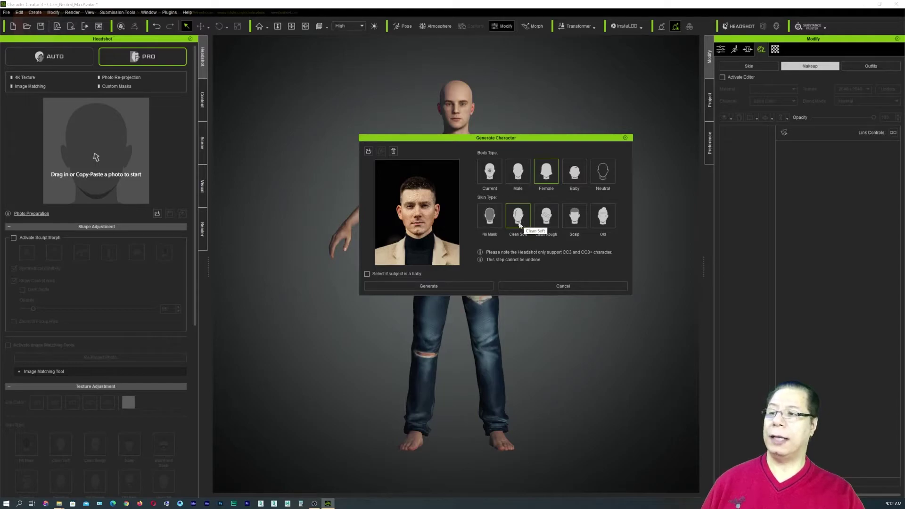
left_click(521, 169)
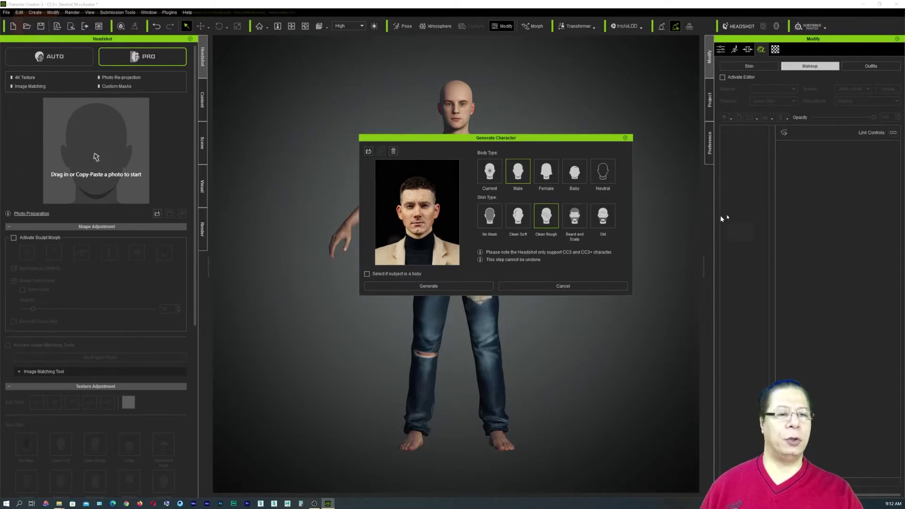
left_click(456, 285)
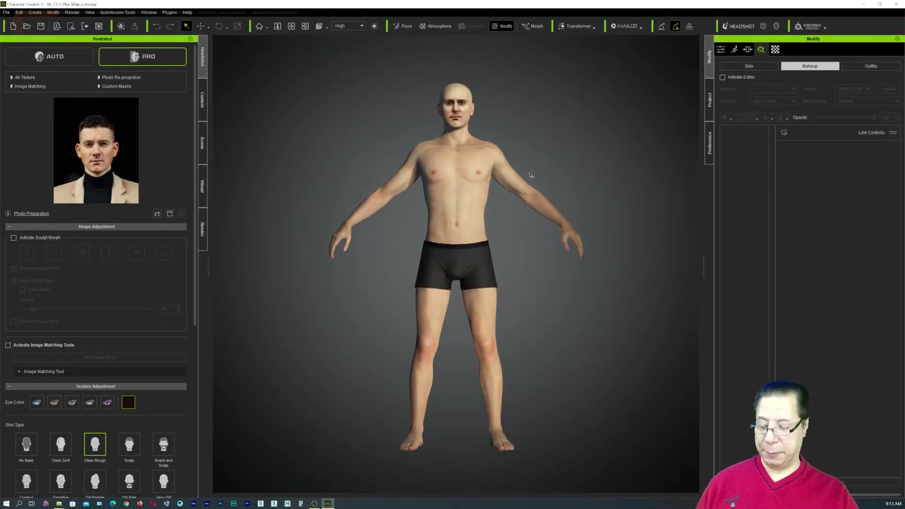
Step: Examine the generated face up close from several angles and compare it with the source photo
key("ctrl+2")
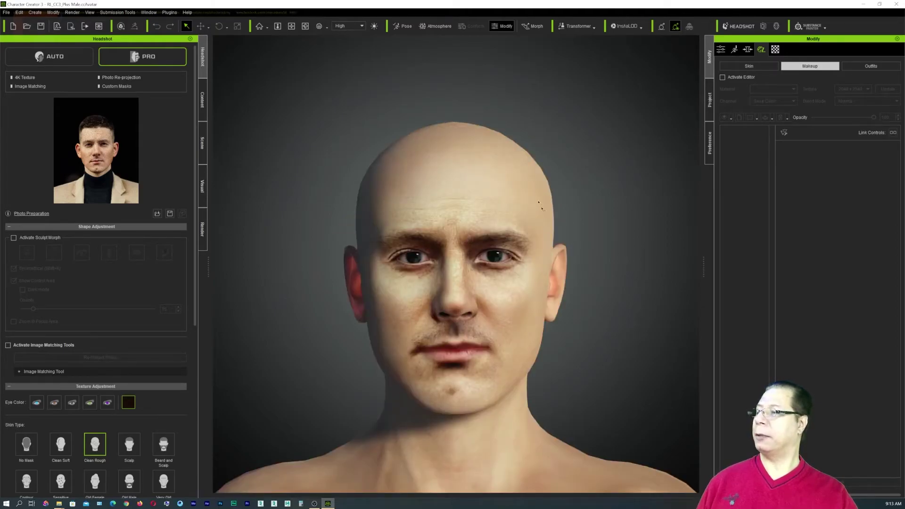
middle_click_drag(572, 336, 576, 290)
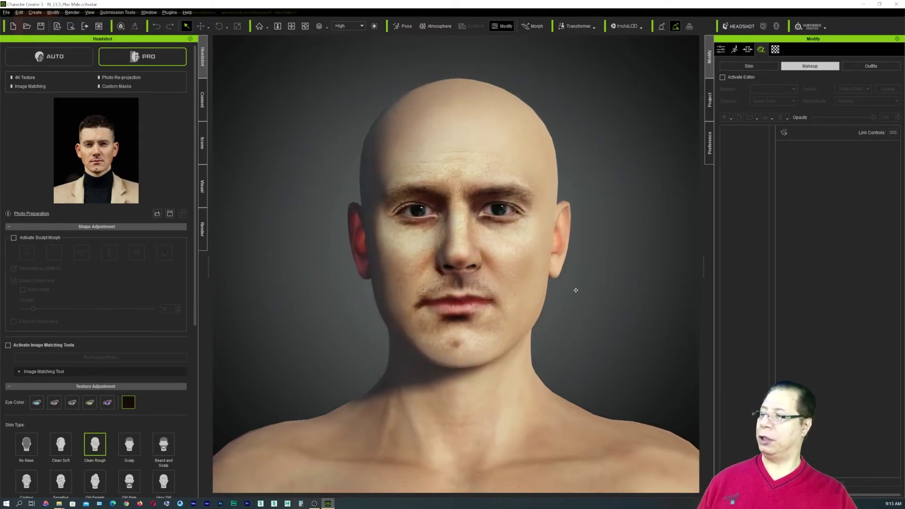
right_click_drag(581, 283, 580, 309)
middle_click_drag(580, 310, 583, 297)
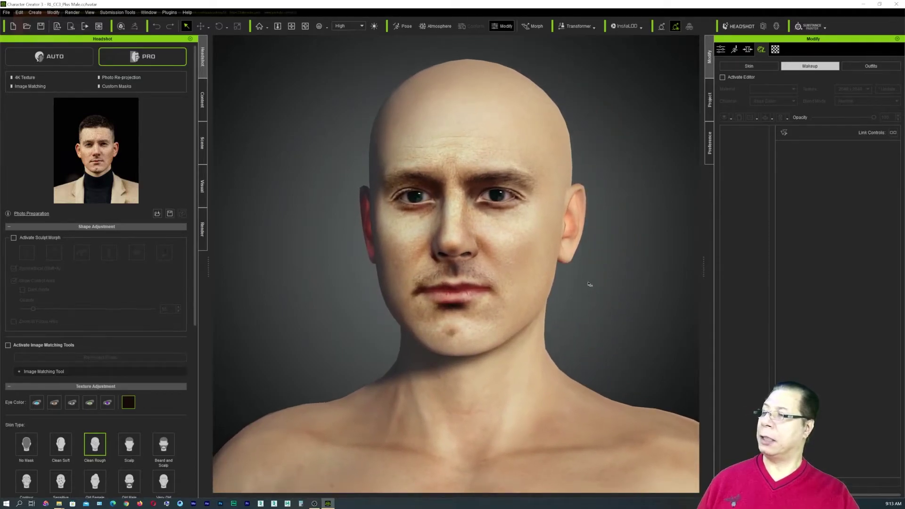
mouse_move(590, 283)
right_mouse_down()
mouse_move(608, 283)
mouse_move(590, 288)
right_mouse_up()
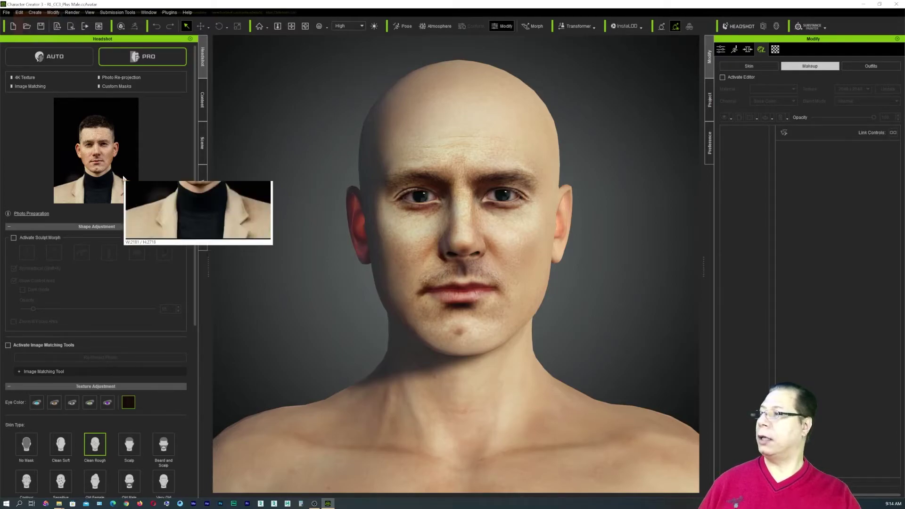
mouse_move(118, 141)
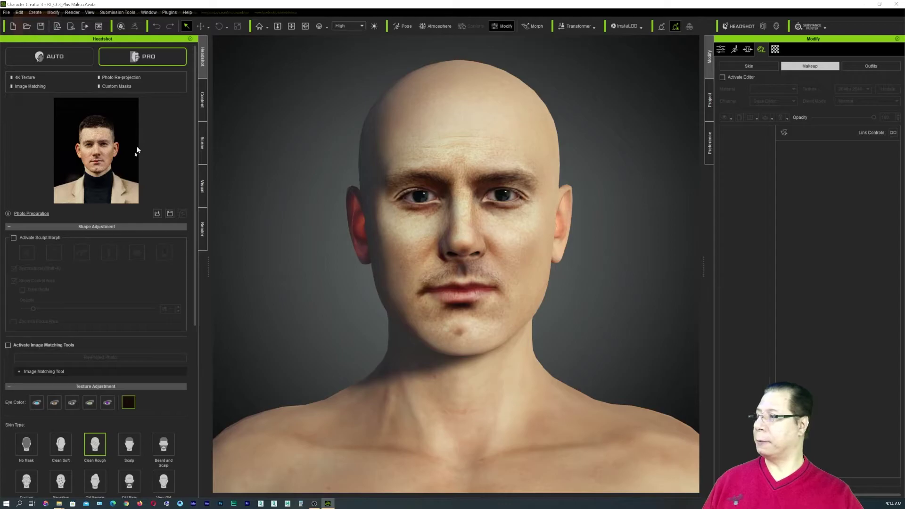
Step: Activate Sculpt Morph and look through the face, eye, nose, mouth and ear control areas, returning to the whole-head areas
left_click(15, 238)
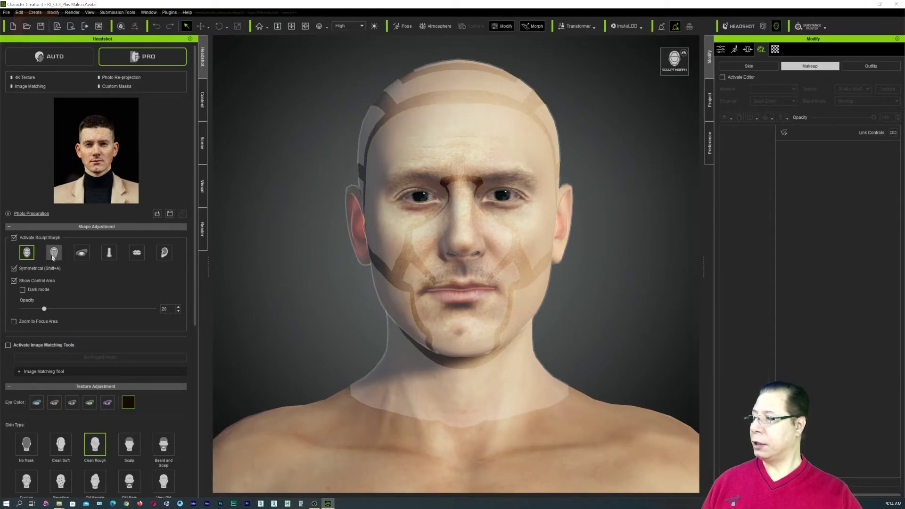
left_click(53, 254)
left_click(82, 253)
left_click(109, 253)
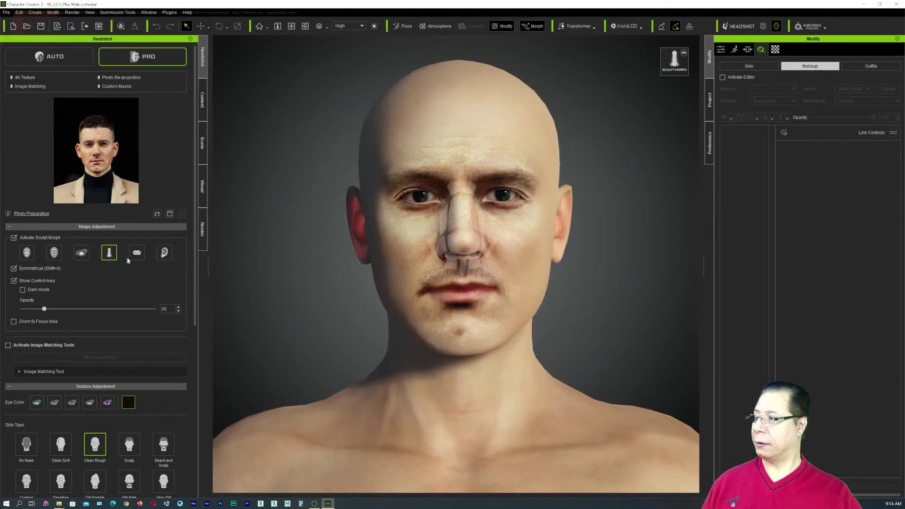
left_click(137, 253)
left_click(164, 254)
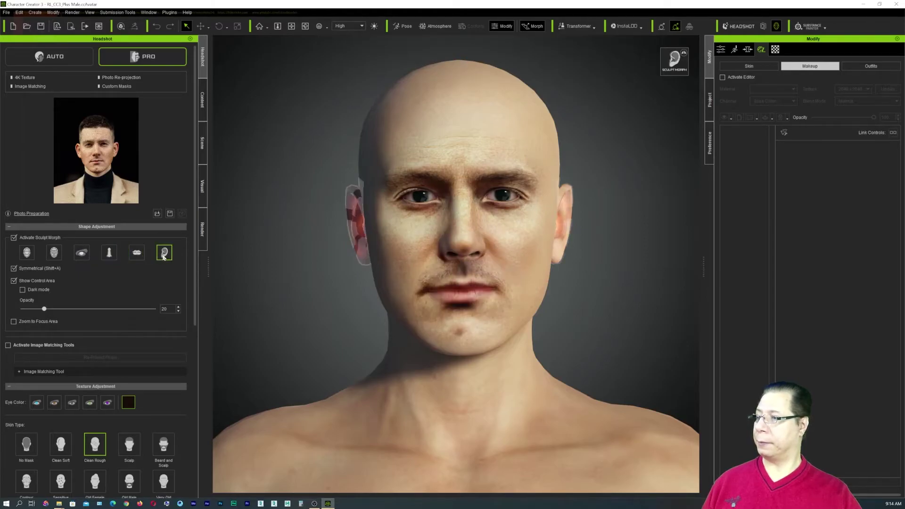
left_click(27, 253)
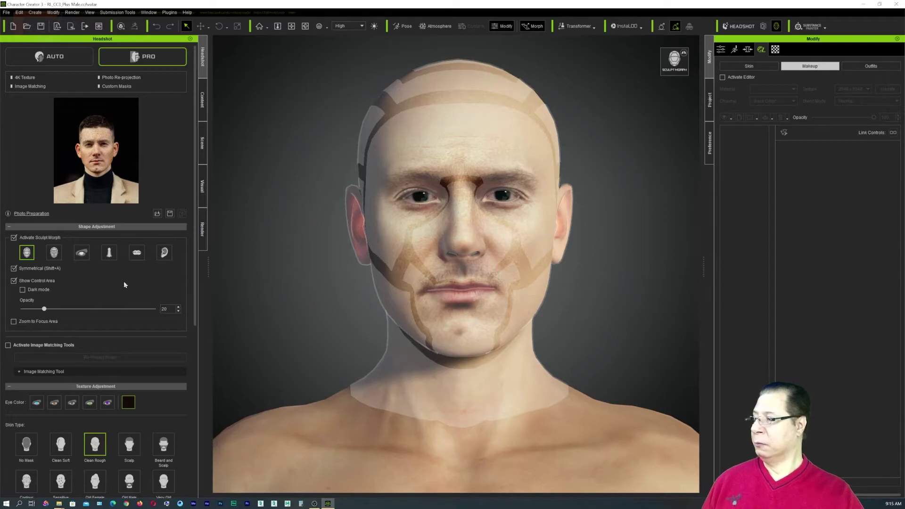
Step: Activate the Image Matching Tools, turn Sculpt Morph off and lower the photo overlay's opacity to 11
left_click(8, 346)
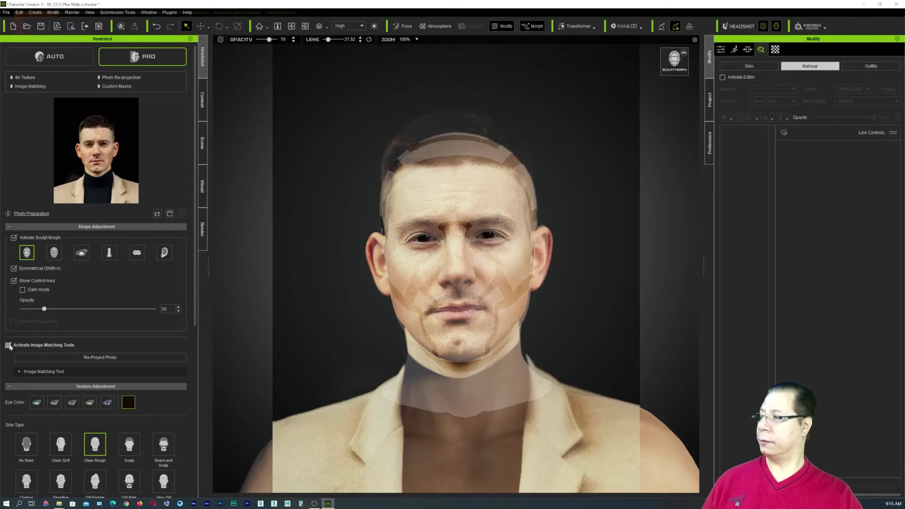
left_click(13, 238)
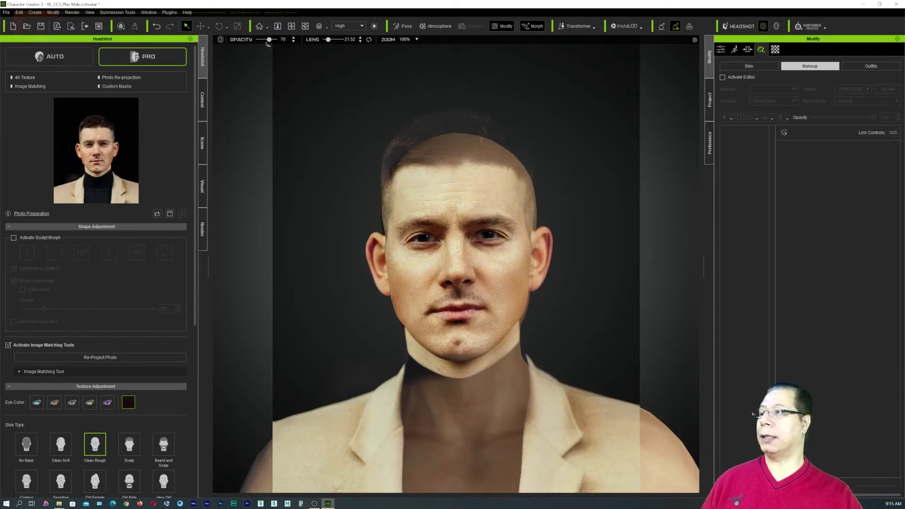
mouse_move(269, 40)
left_mouse_down()
mouse_move(253, 42)
mouse_move(282, 42)
mouse_move(253, 44)
mouse_move(296, 47)
mouse_move(253, 51)
mouse_move(279, 46)
mouse_move(253, 48)
mouse_move(277, 44)
mouse_move(258, 41)
left_mouse_up()
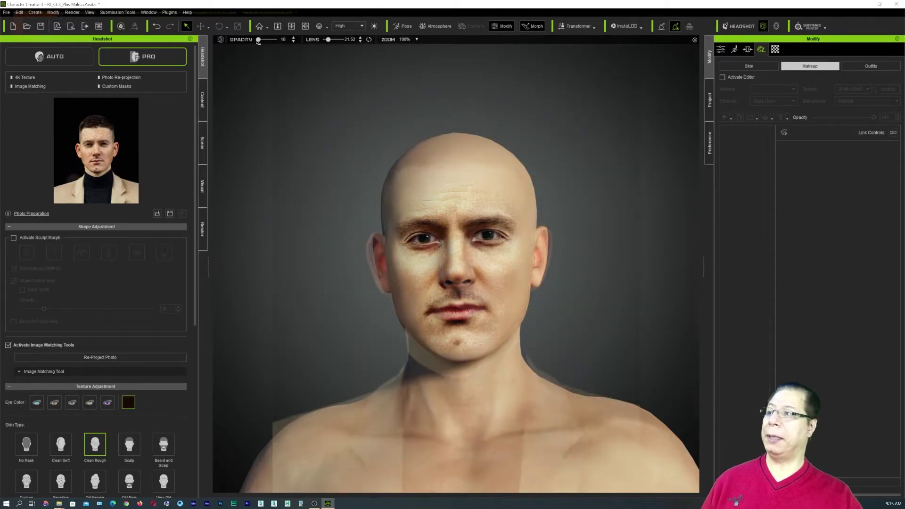
mouse_move(258, 41)
left_mouse_down()
mouse_move(285, 45)
mouse_move(263, 46)
left_mouse_up()
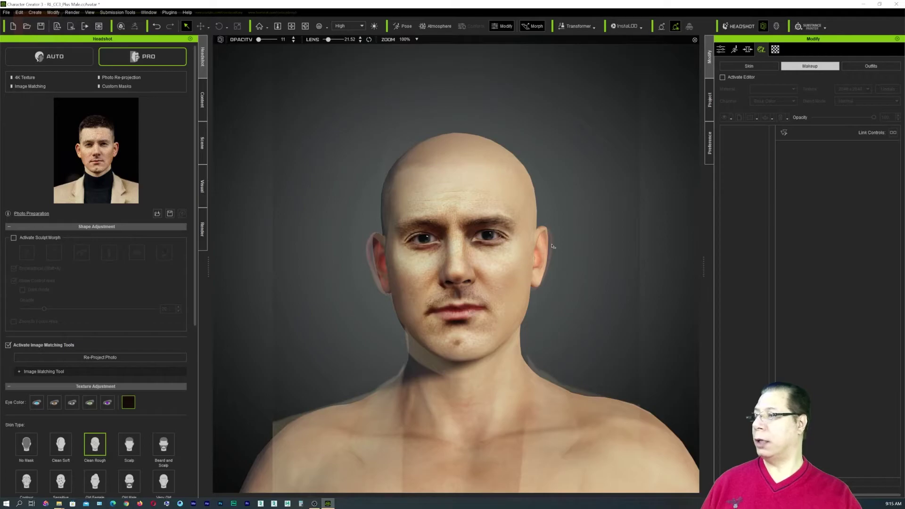
Step: Turn Sculpt Morph back on, set the control area opacity to 14 and hide the control area
left_click(14, 238)
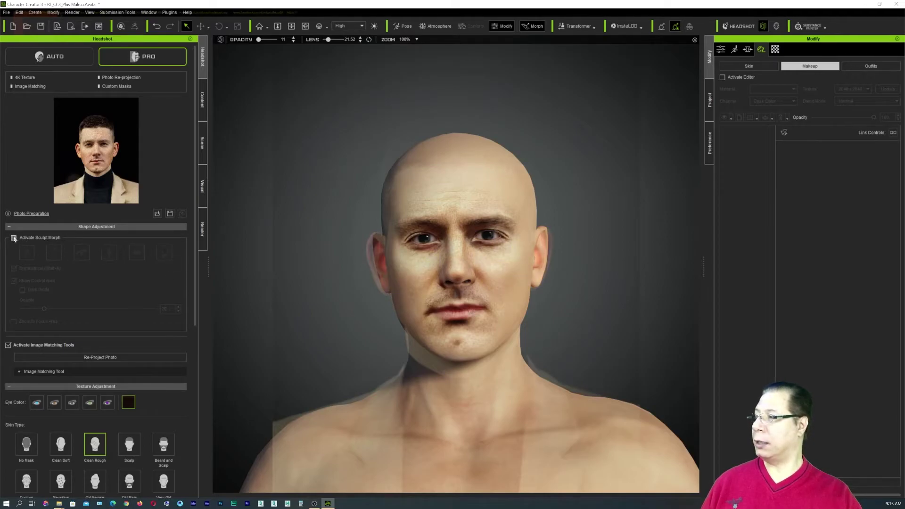
mouse_move(43, 309)
left_mouse_down()
mouse_move(22, 308)
mouse_move(73, 310)
mouse_move(19, 312)
mouse_move(30, 309)
left_mouse_up()
left_click(13, 281)
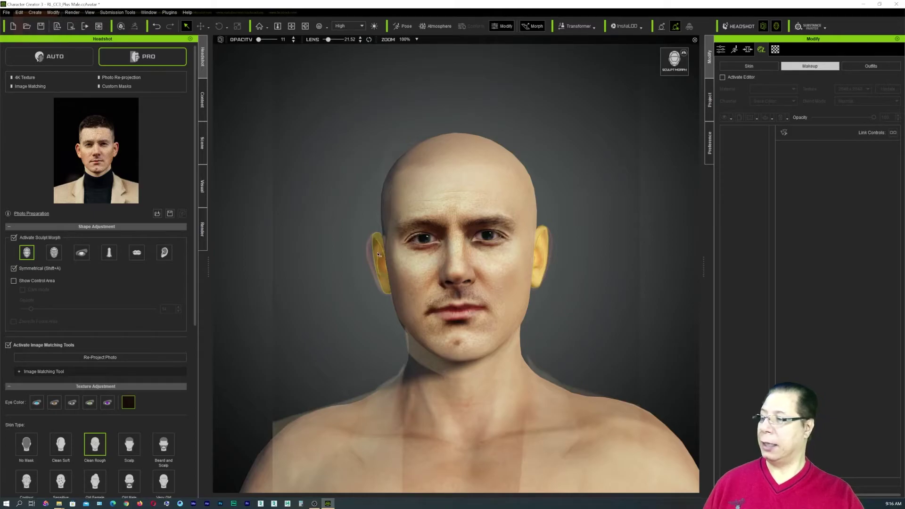
Step: Sculpt the ears outward to an Ear Outer Angle of about 52, then enlarge the Head Scale to about 34 with the overlay opacity at 32
left_click_drag(378, 256, 353, 255)
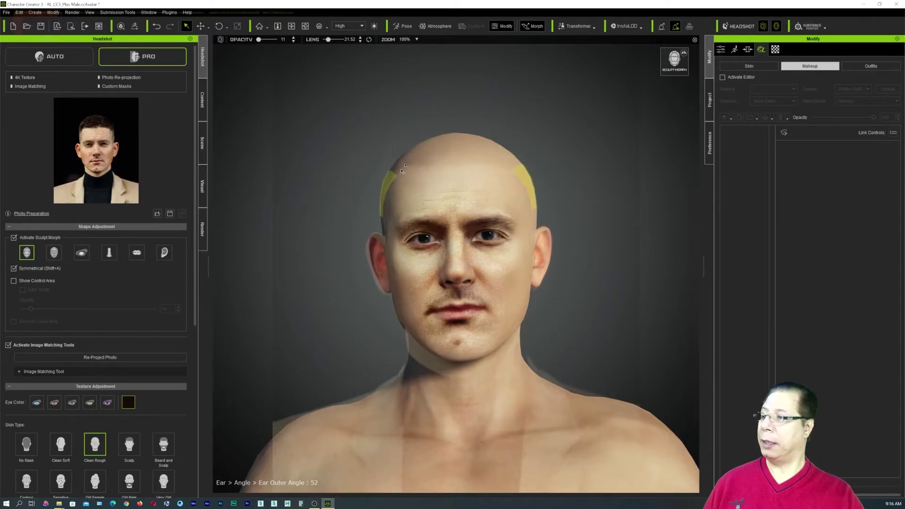
left_click_drag(259, 40, 262, 40)
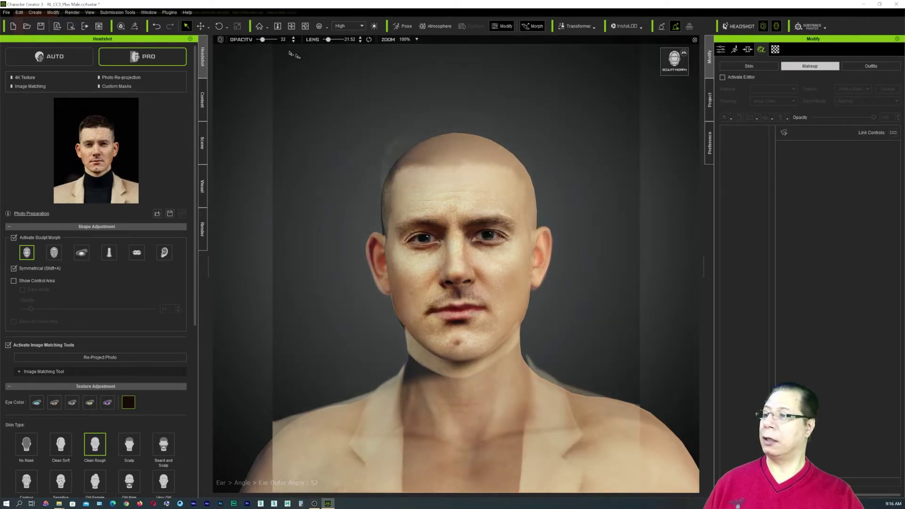
left_click_drag(450, 141, 449, 121)
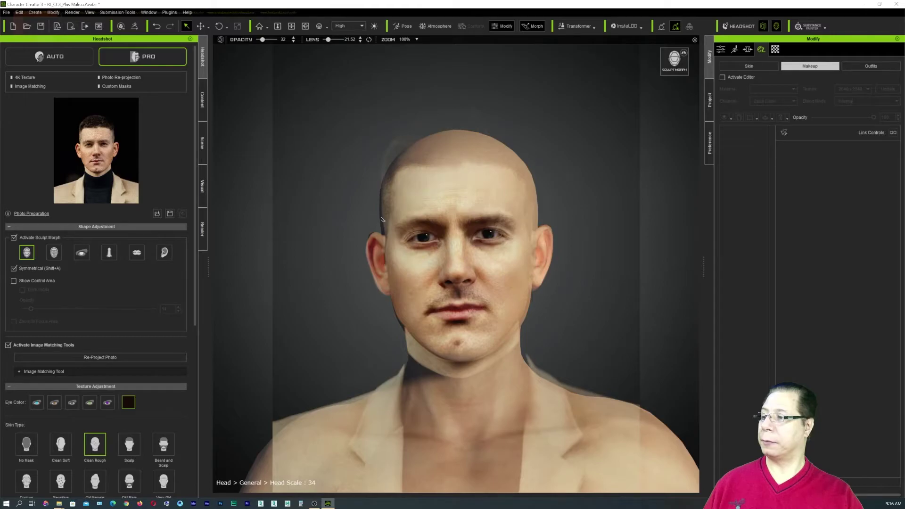
Step: Switch Sculpt Morph to the eyes and set the photo overlay's opacity to 55 and the lens to 24.99
left_click(54, 252)
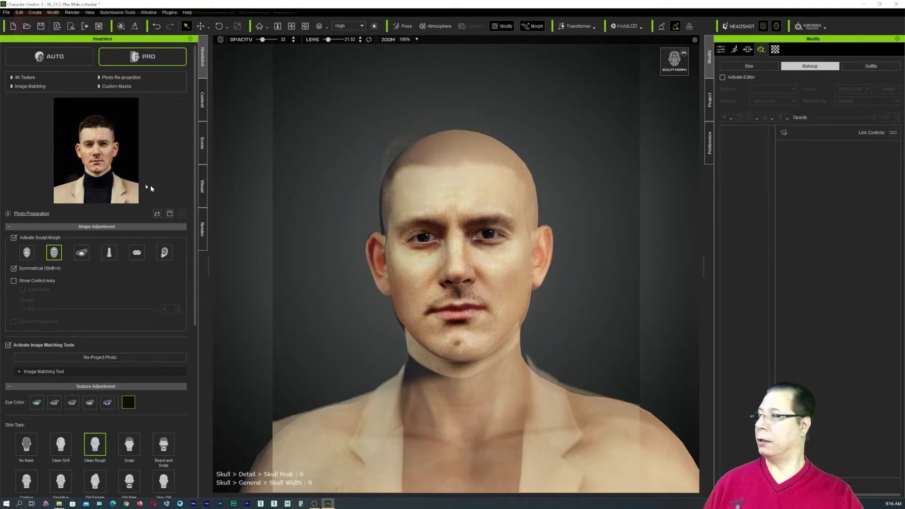
left_click(81, 252)
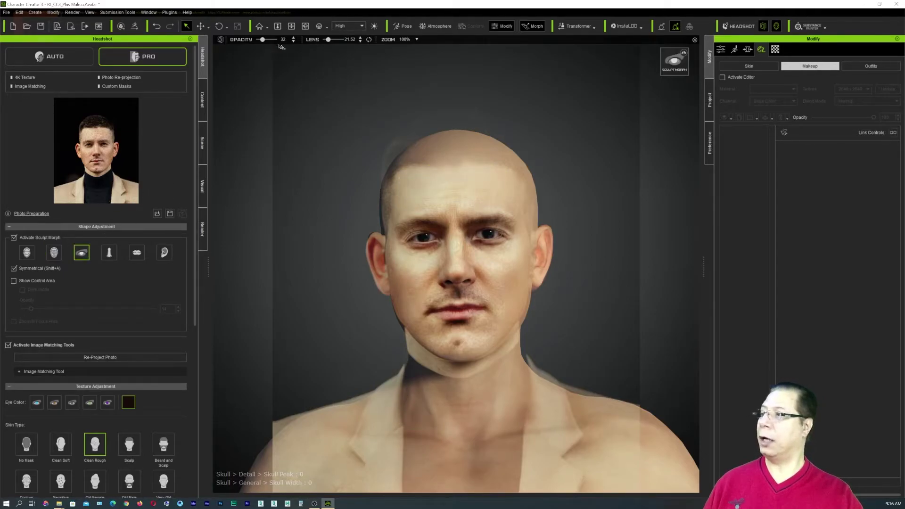
mouse_move(262, 39)
left_mouse_down()
mouse_move(282, 39)
mouse_move(265, 40)
left_mouse_up()
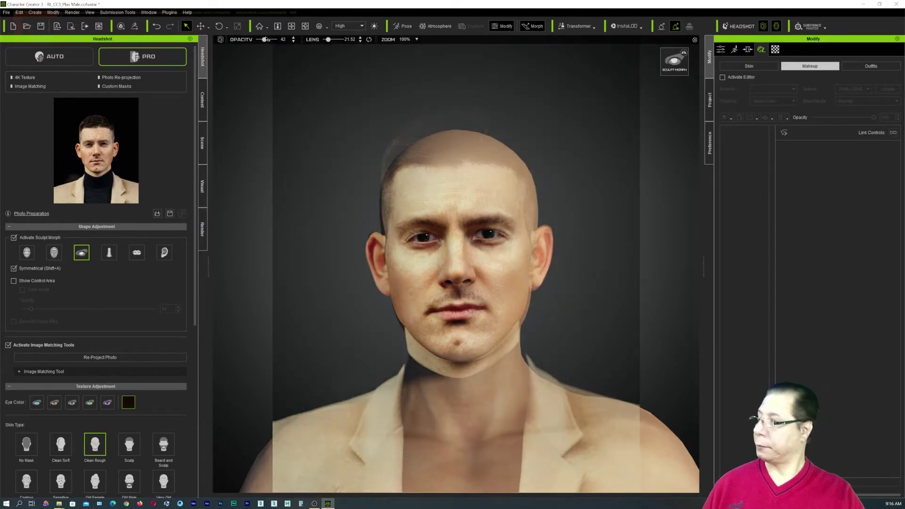
left_click_drag(329, 40, 330, 40)
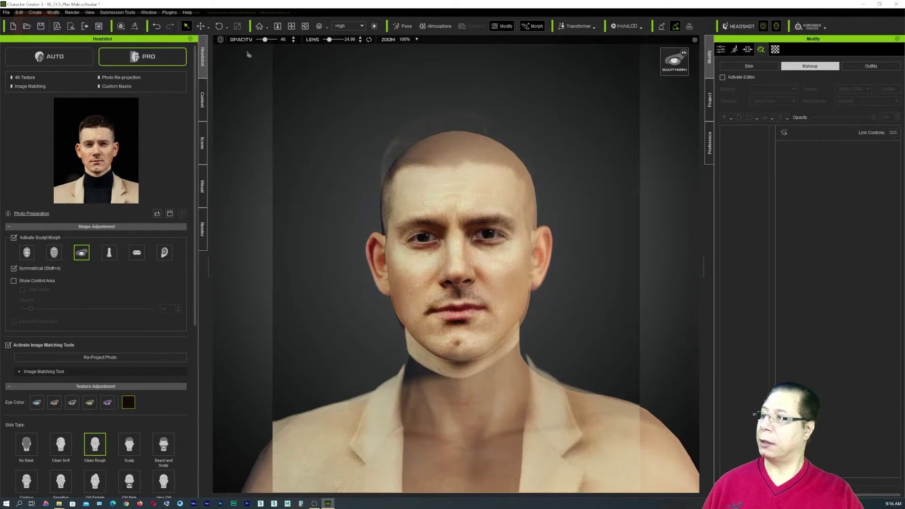
mouse_move(267, 41)
left_mouse_down()
mouse_move(258, 39)
mouse_move(268, 40)
left_mouse_up()
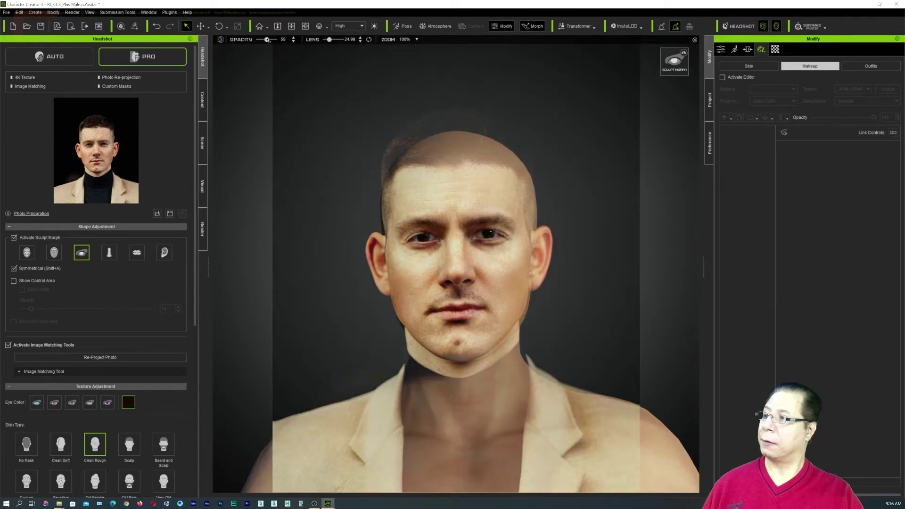
Step: Show the control area and sculpt the eyelids to match the photo, with Eyelid Upper Height about 27, and set the overlay opacity to 44
left_click(14, 280)
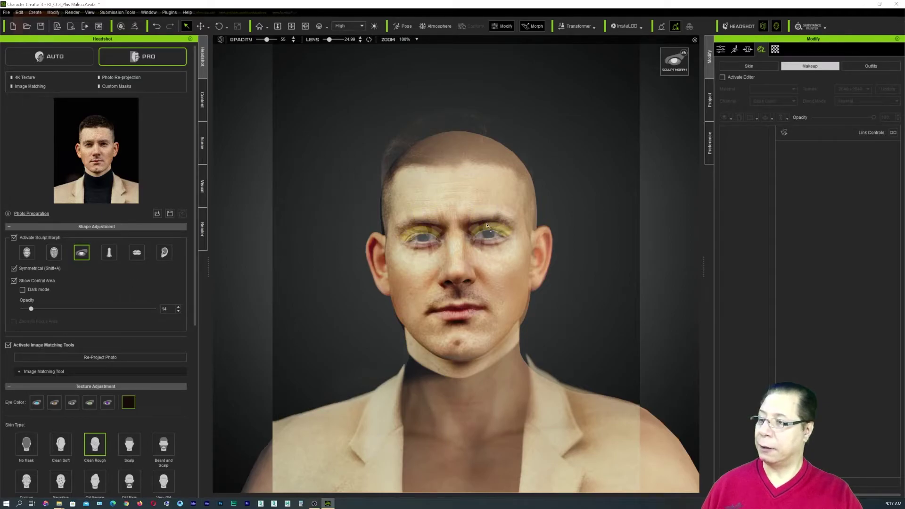
left_click_drag(491, 227, 484, 225)
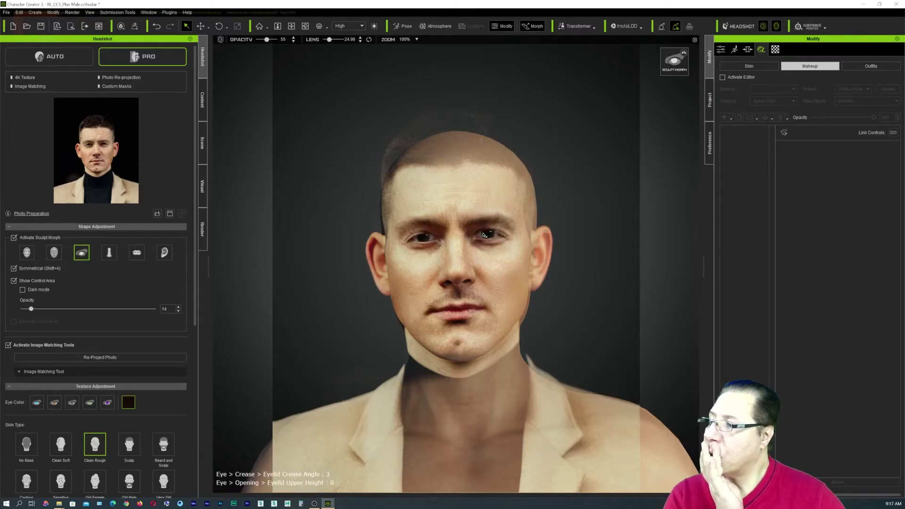
mouse_move(512, 204)
left_mouse_down()
mouse_move(505, 200)
mouse_move(506, 219)
left_mouse_up()
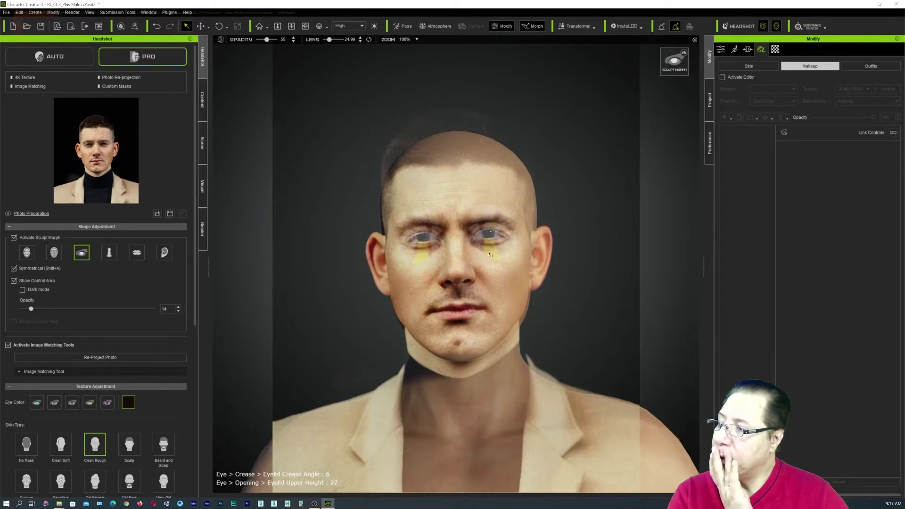
left_click_drag(489, 255, 491, 235)
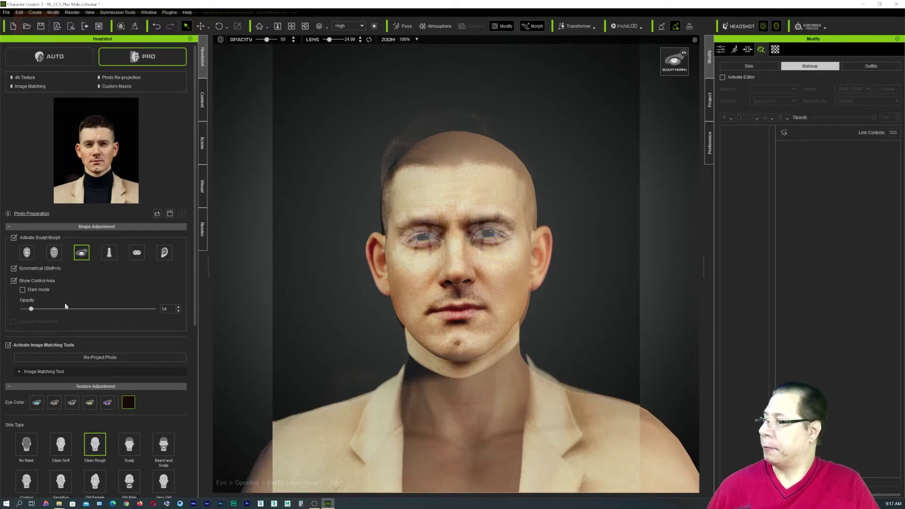
mouse_move(266, 40)
left_mouse_down()
mouse_move(258, 39)
mouse_move(276, 40)
mouse_move(263, 43)
left_mouse_up()
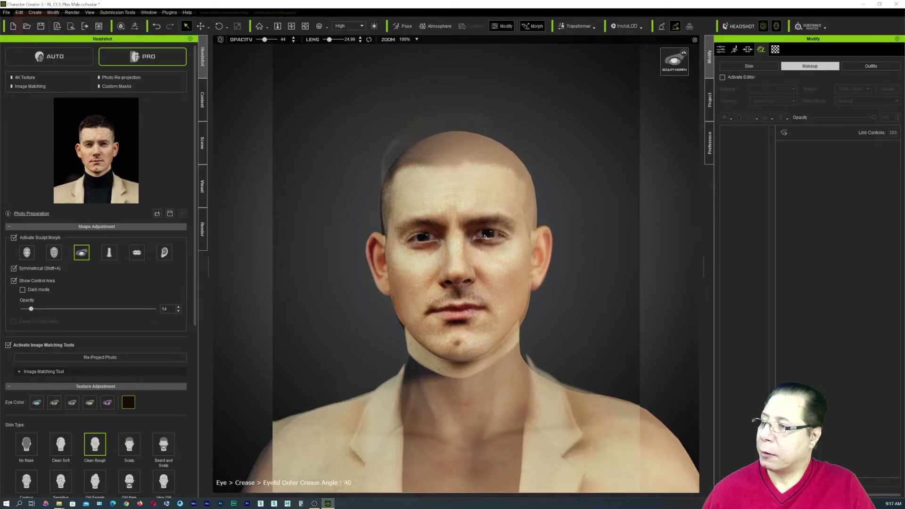
Step: Hide the control area, turn image matching off, and sculpt the lower eyelids to an Eyelid Lower Height of about 41
left_click_drag(483, 237, 497, 229)
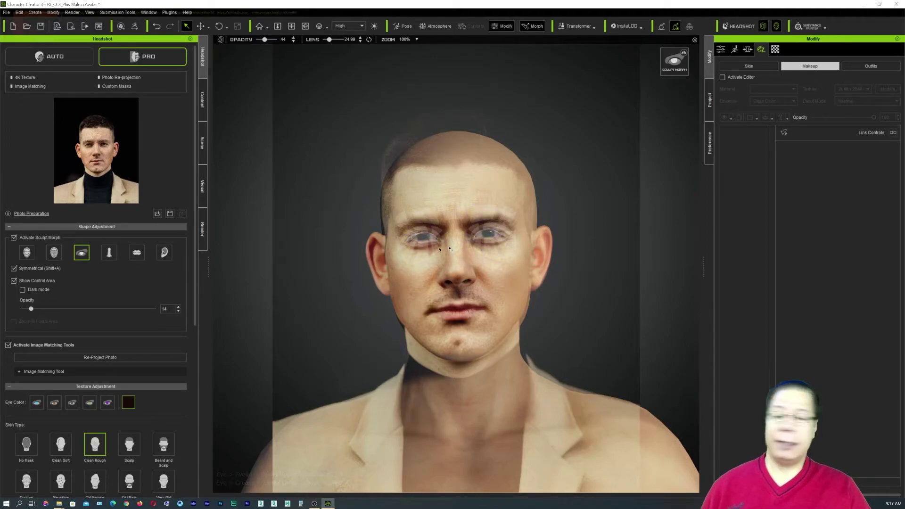
left_click(14, 281)
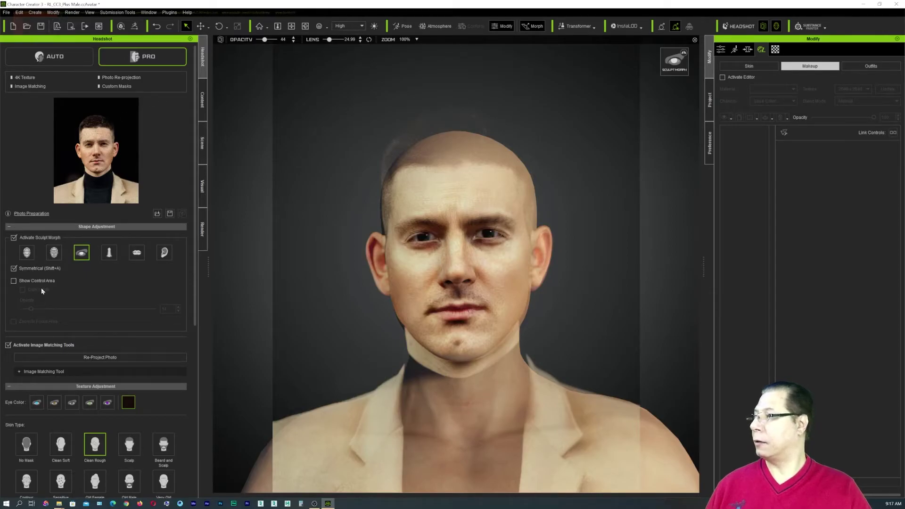
left_click(8, 345)
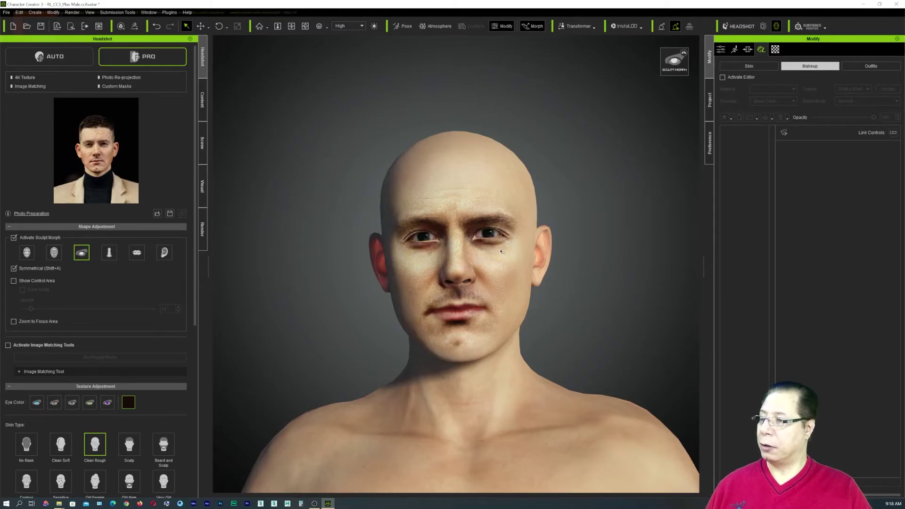
left_click_drag(493, 249, 486, 218)
left_click_drag(486, 174, 487, 208)
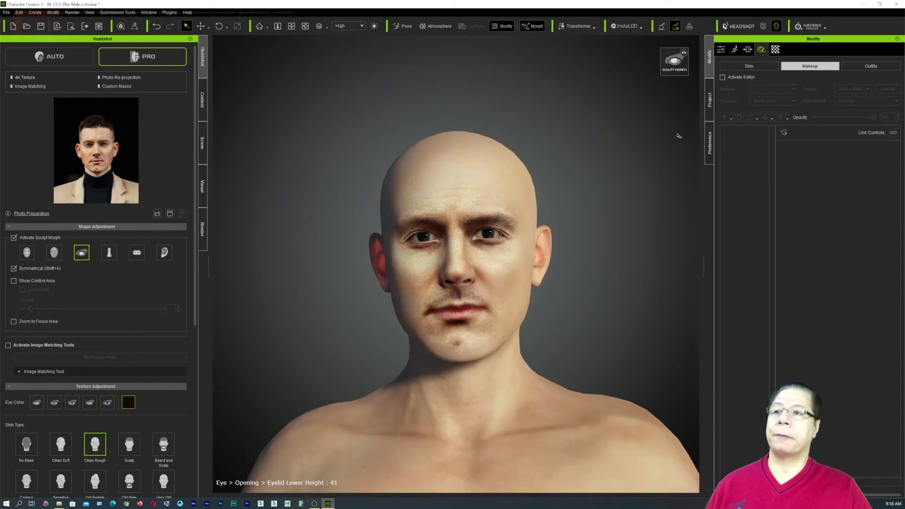
Step: Look through the avatar's attribute, motion and morph settings, and open the eye morphs of the Headshot group
left_click(722, 49)
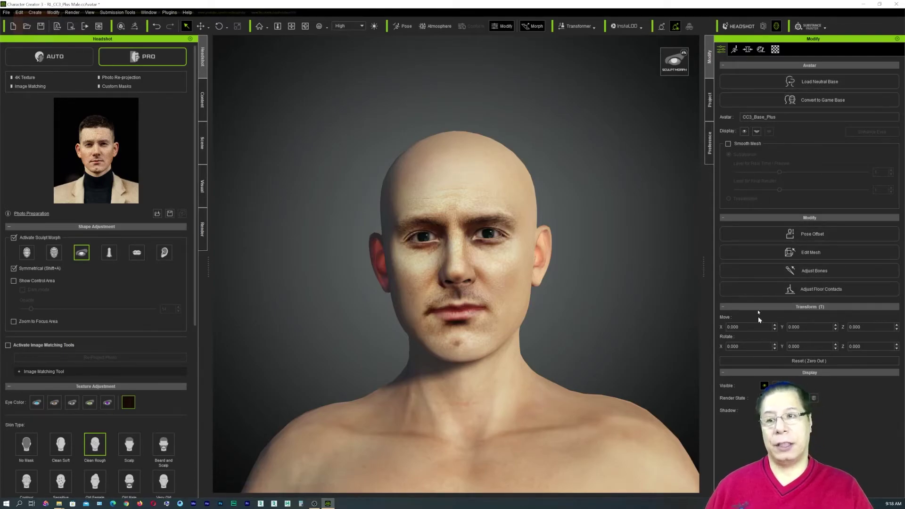
left_click(734, 49)
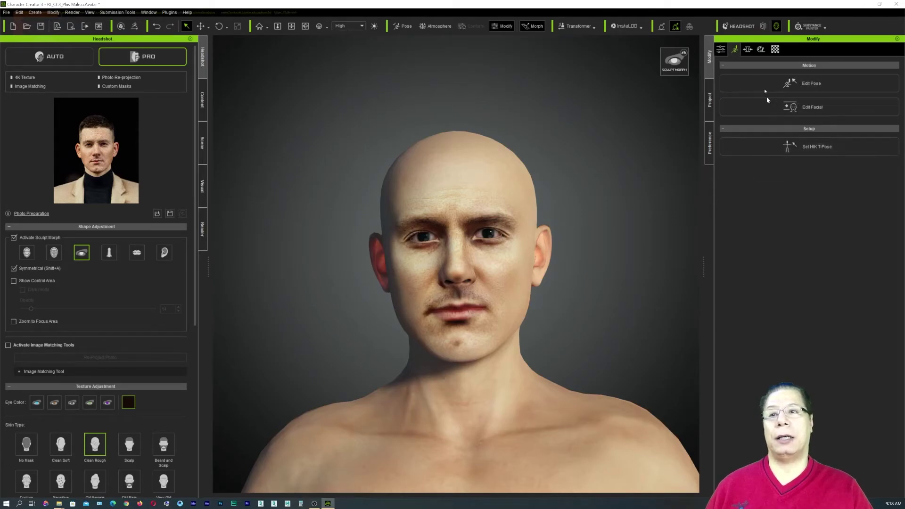
left_click(748, 50)
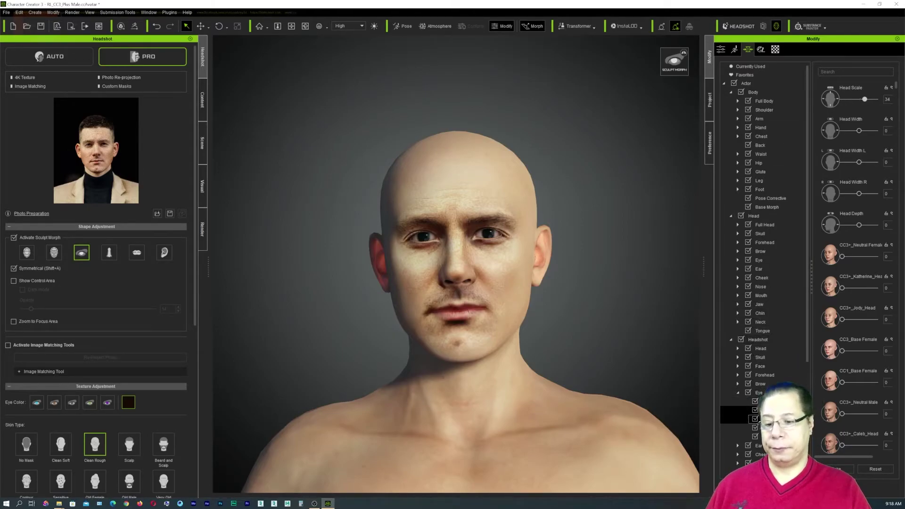
left_click(765, 375)
left_click(763, 349)
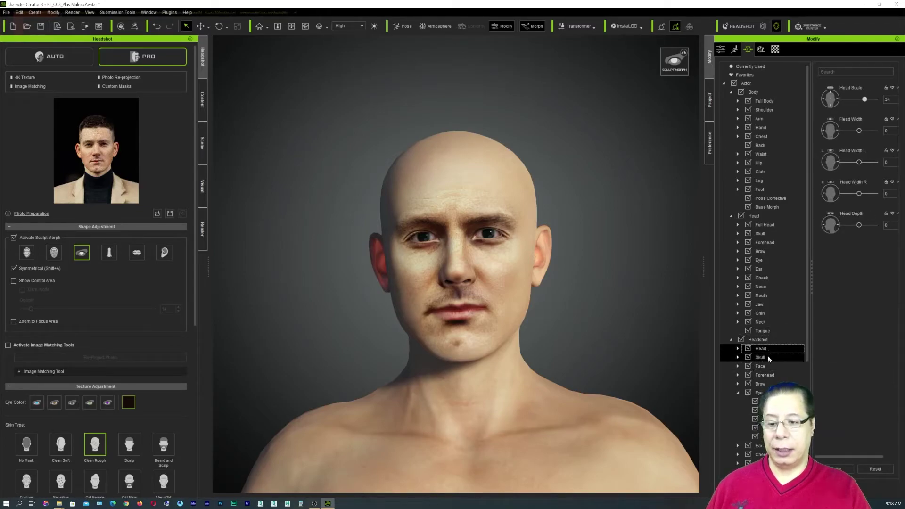
left_click(769, 358)
left_click(760, 393)
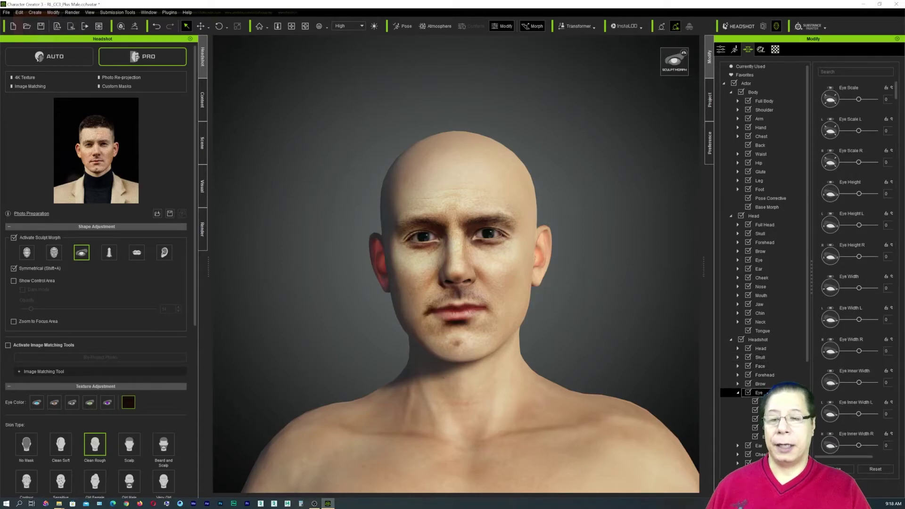
Step: Turn image matching back on and reshape the eyes to Eye Scale 30, Eye Height -55 and Eyelid Lower Height 100
left_click_drag(860, 100, 854, 99)
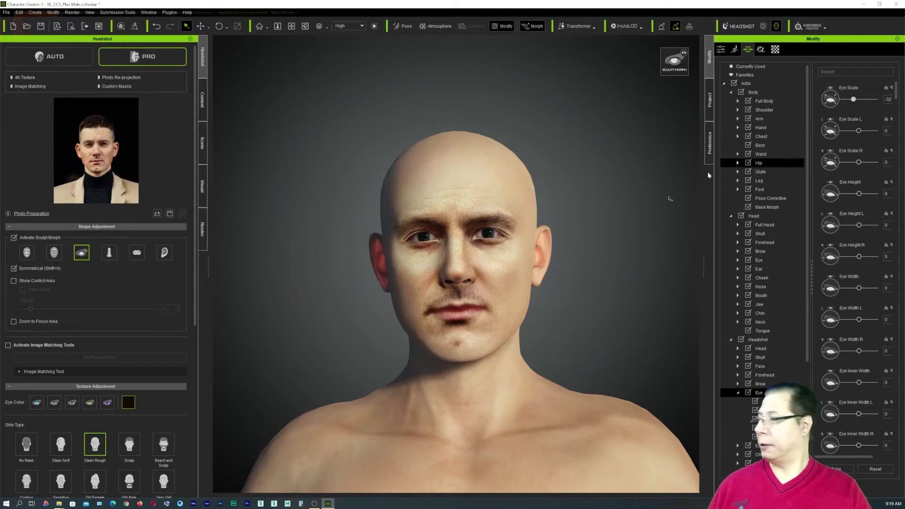
left_click(8, 346)
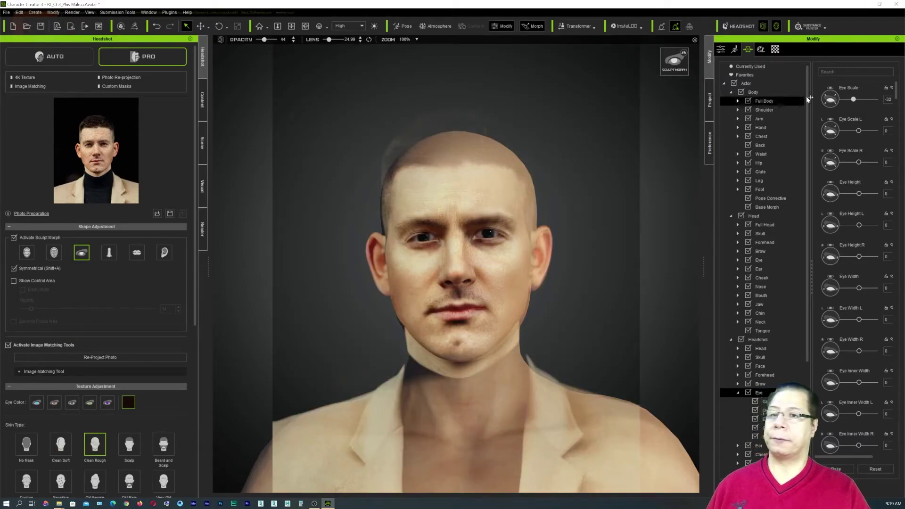
mouse_move(860, 100)
left_mouse_down()
mouse_move(835, 101)
mouse_move(895, 100)
mouse_move(856, 100)
mouse_move(865, 100)
left_mouse_up()
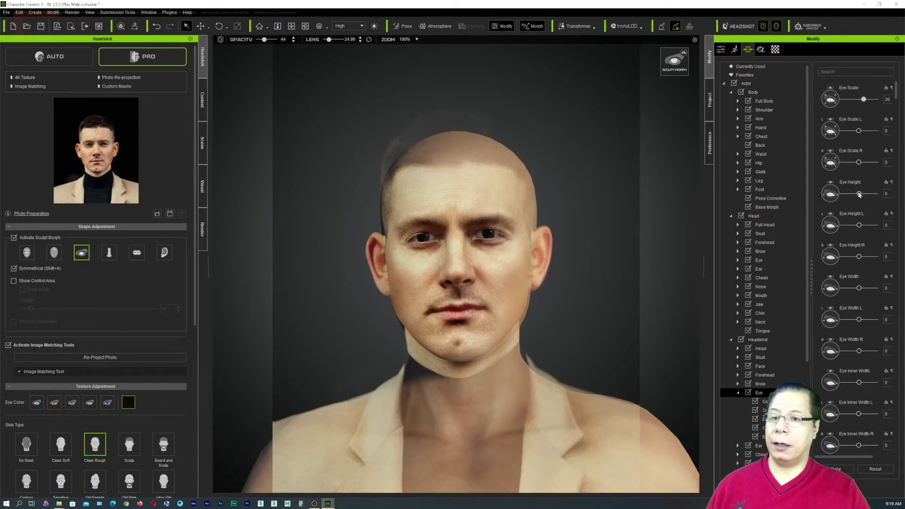
mouse_move(858, 195)
left_mouse_down()
mouse_move(850, 194)
mouse_move(869, 195)
mouse_move(847, 197)
left_mouse_up()
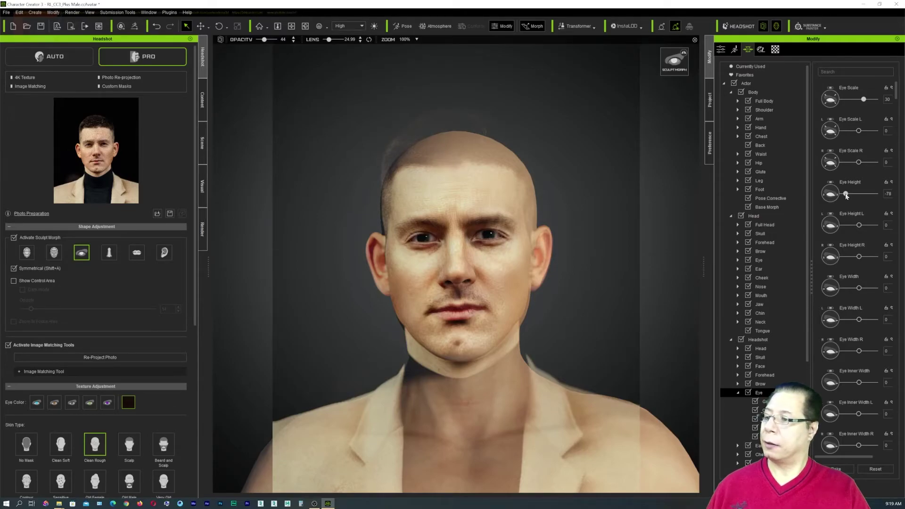
left_click_drag(847, 197, 851, 197)
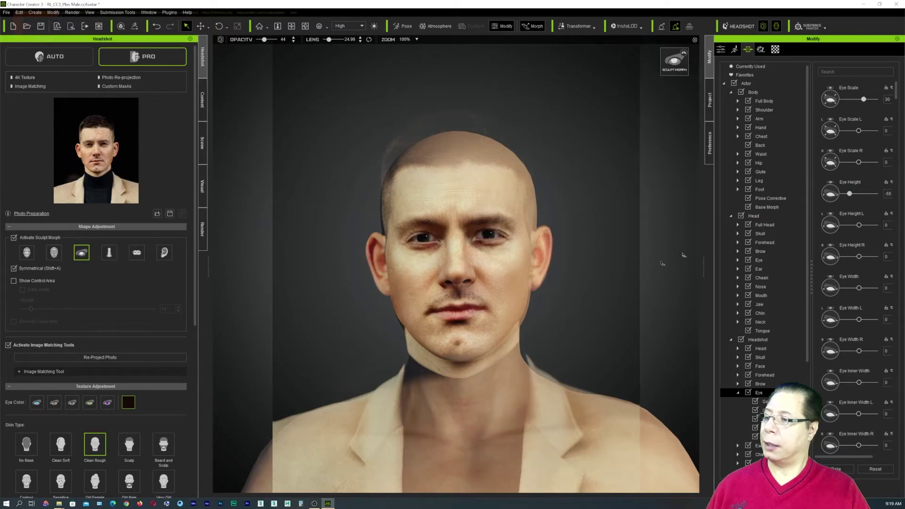
left_click_drag(488, 254, 490, 250)
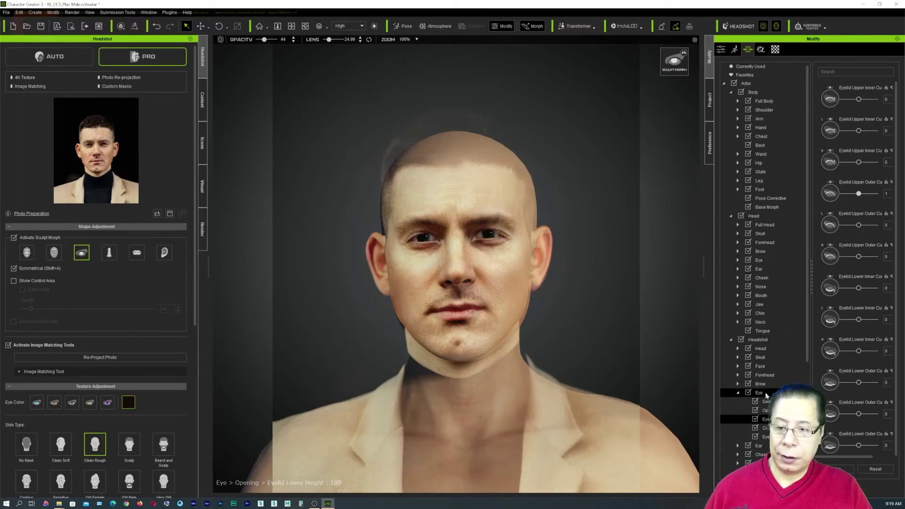
Step: Examine the Headshot morph sliders for the skull, forehead, eyes, ears, nose, mouth, chin and neck, ending back at the eye morphs
left_click(780, 339)
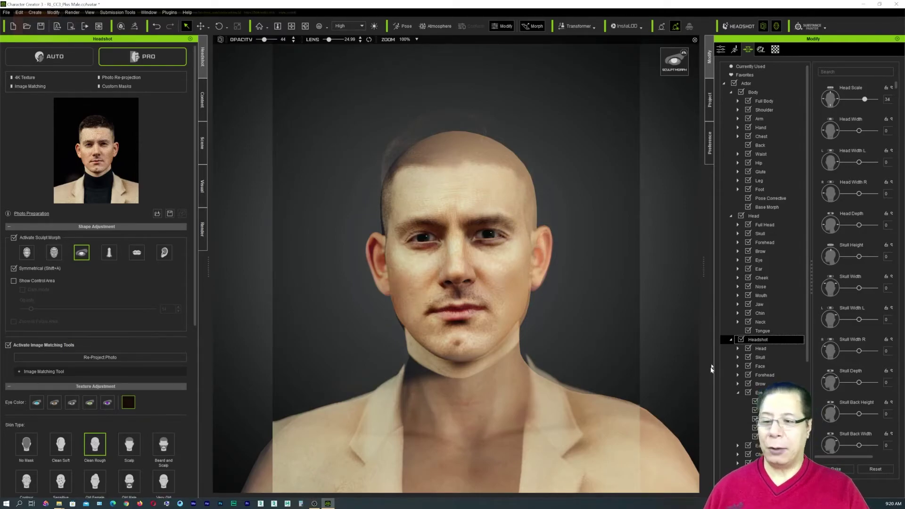
left_click(772, 356)
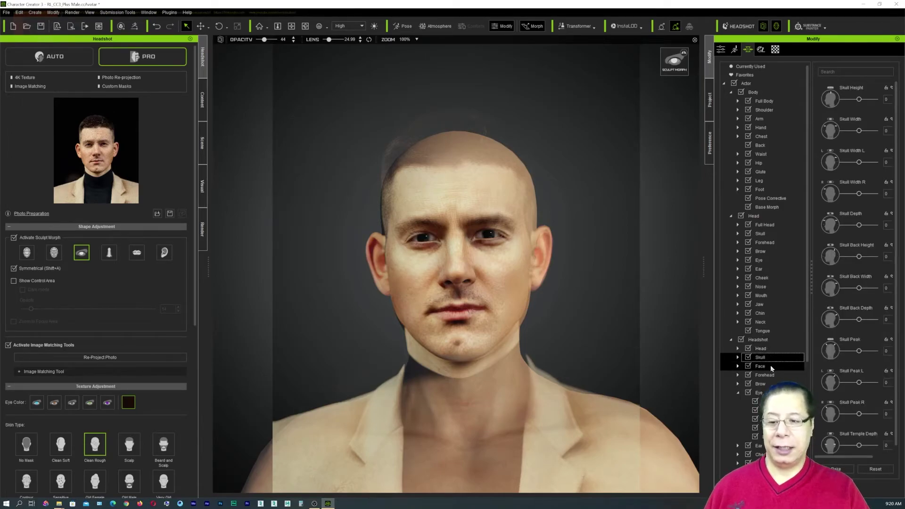
left_click(766, 374)
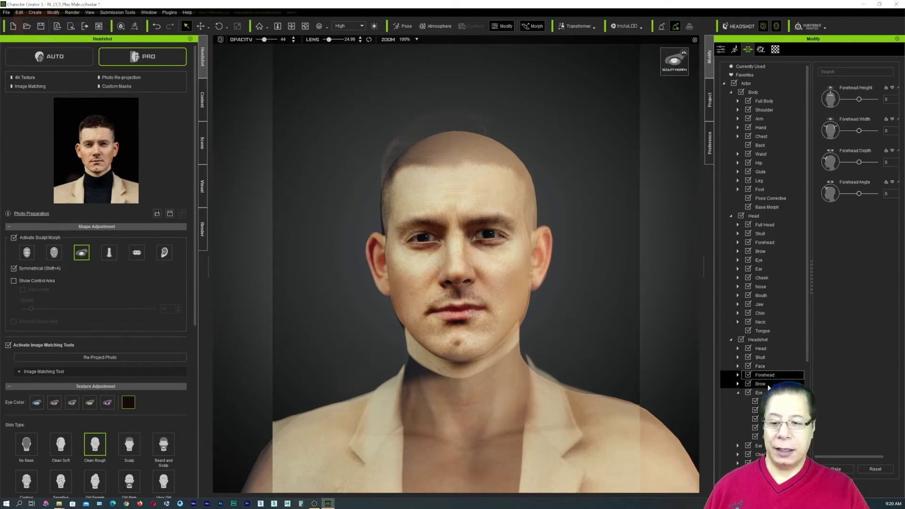
left_click(760, 393)
scroll(759, 406, "down", 3)
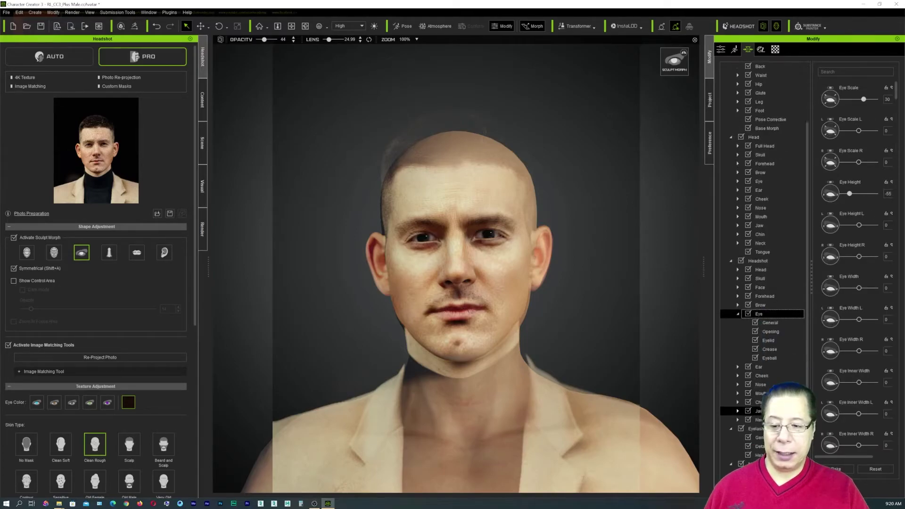
left_click(760, 367)
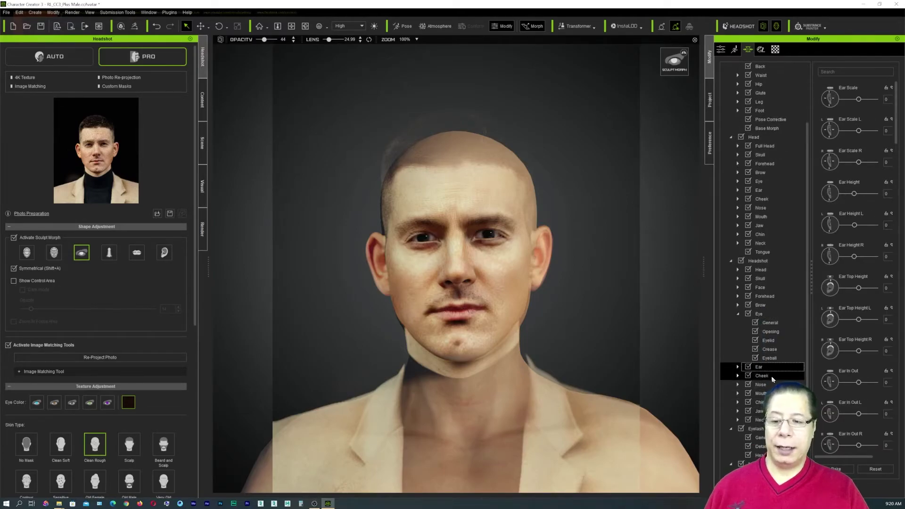
left_click(760, 384)
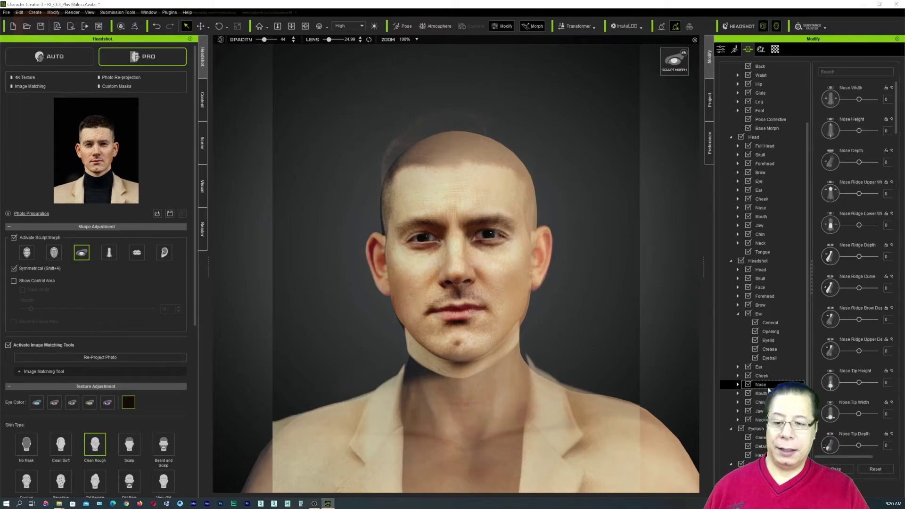
left_click(761, 394)
left_click(760, 402)
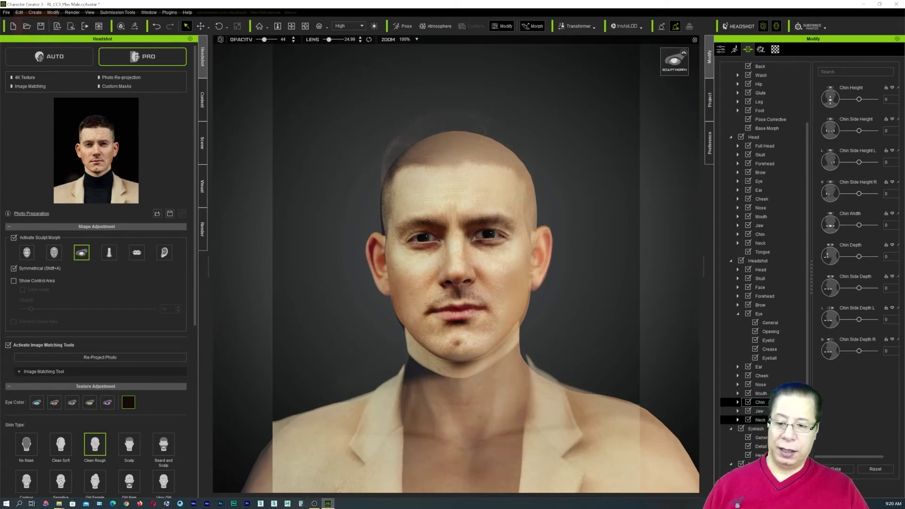
left_click(760, 419)
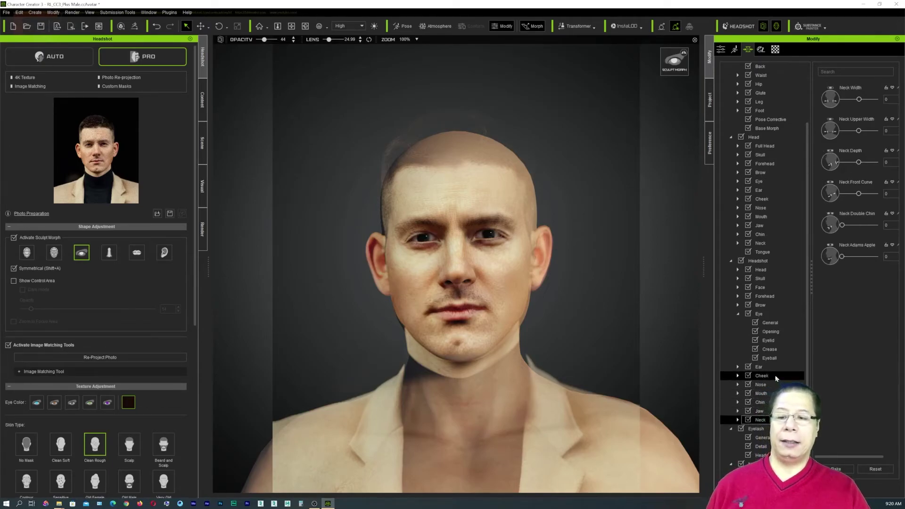
left_click(773, 314)
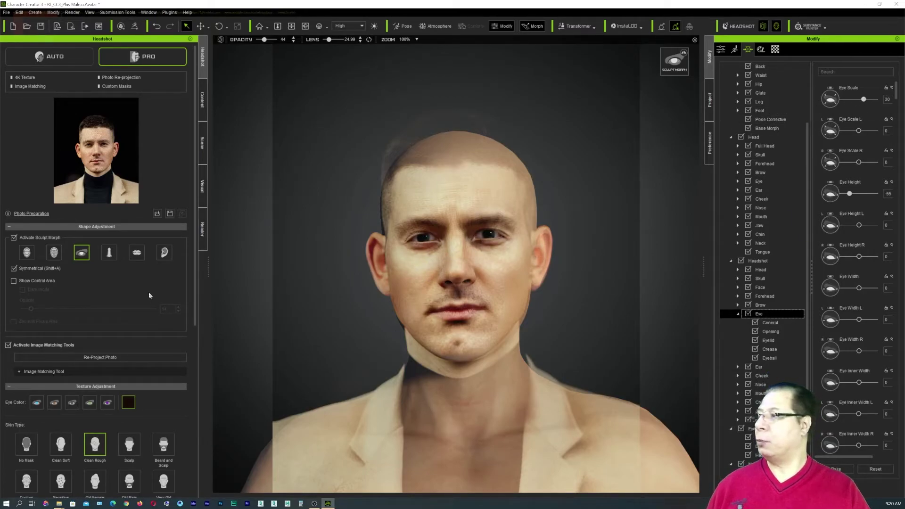
Step: Show the control area, switch Sculpt Morph to the nose, and set the photo overlay's opacity to 52 and the lens to 30
left_click(13, 281)
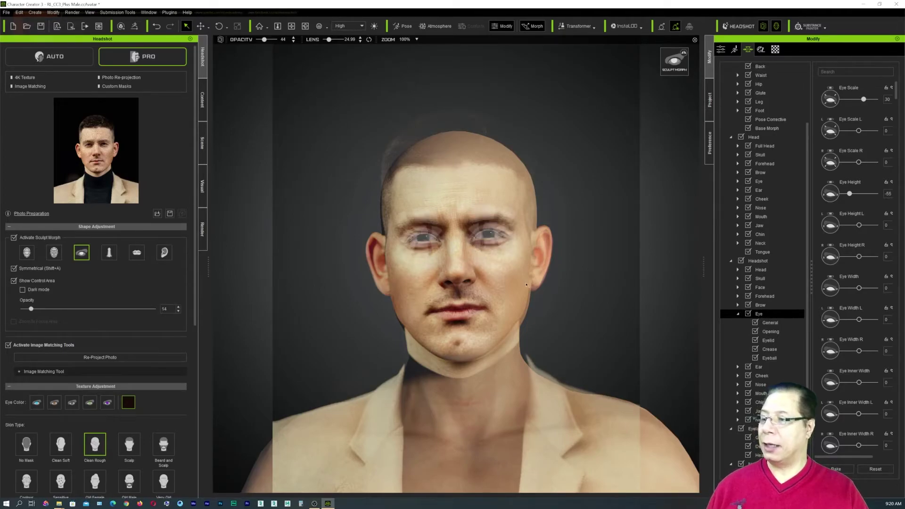
left_click(108, 253)
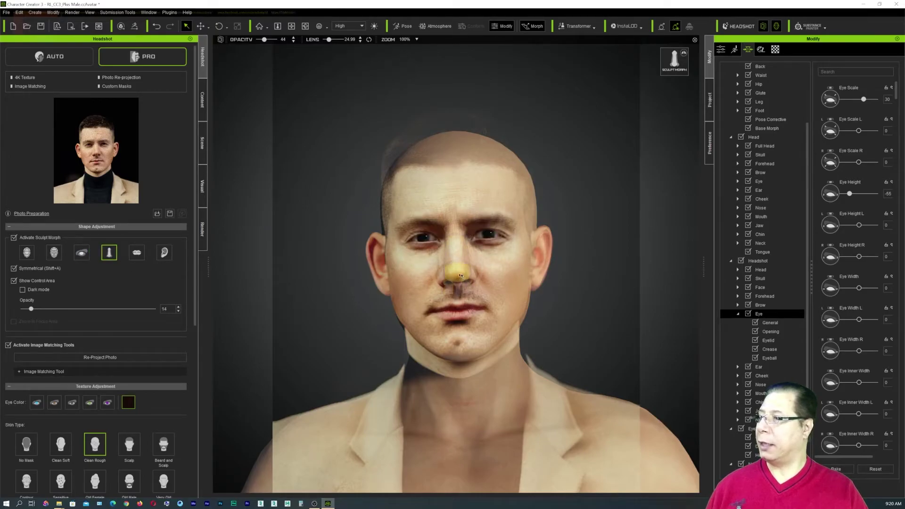
mouse_move(264, 41)
left_mouse_down()
mouse_move(274, 40)
mouse_move(264, 41)
left_mouse_up()
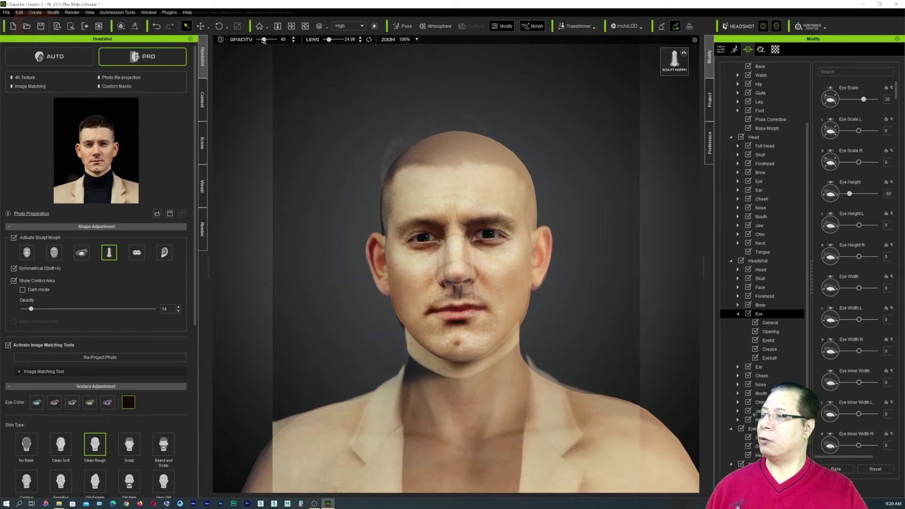
left_click_drag(329, 41, 330, 41)
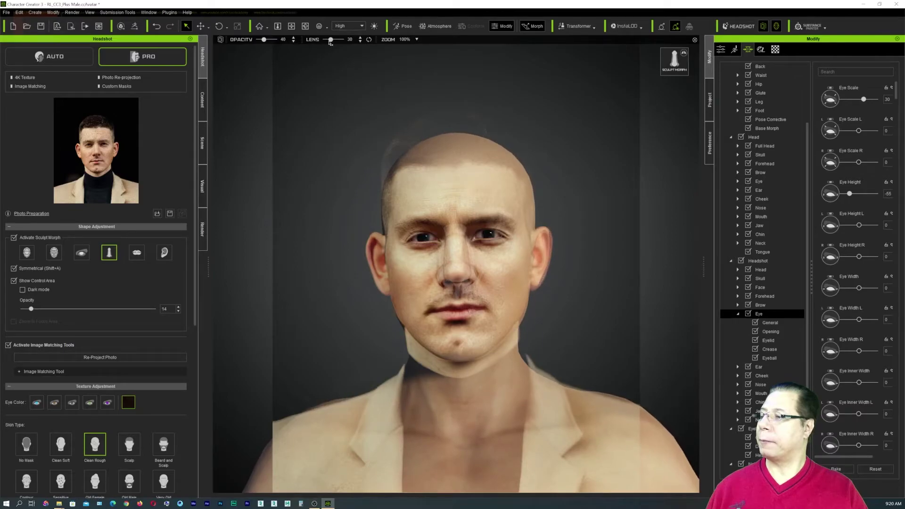
mouse_move(266, 41)
left_mouse_down()
mouse_move(275, 41)
mouse_move(265, 44)
left_mouse_up()
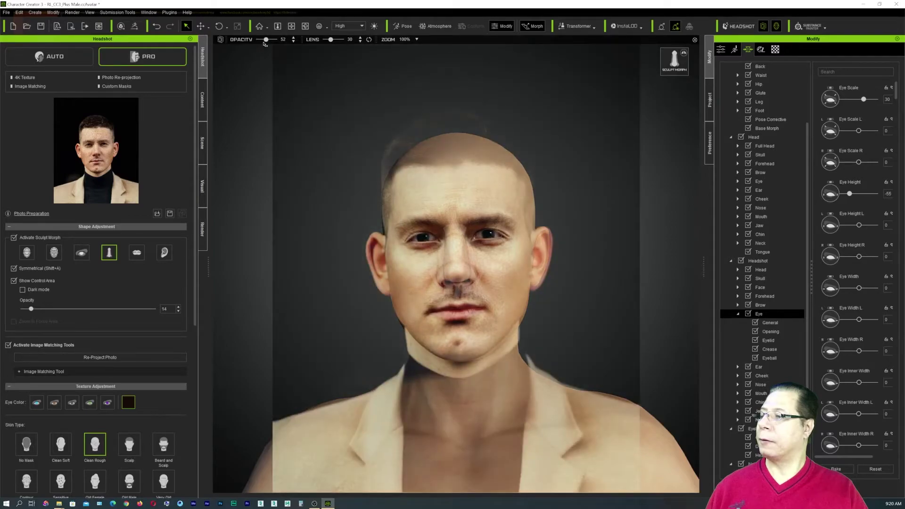
Step: Switch Sculpt Morph to the face and sculpt the brows to a Brow Height of about -64, Inner Width 2 and Outer Width -2
left_click(55, 253)
left_click_drag(492, 216, 482, 232)
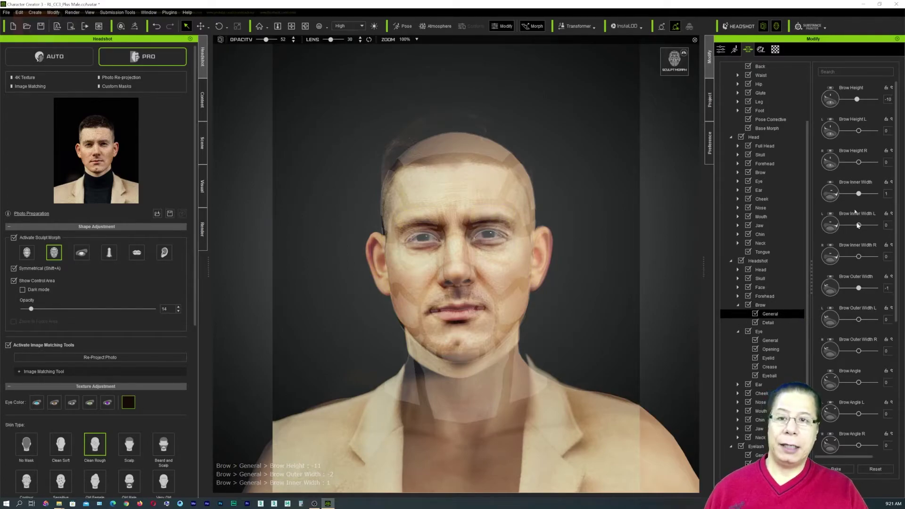
mouse_move(485, 213)
left_mouse_down()
mouse_move(474, 239)
mouse_move(493, 199)
left_mouse_up()
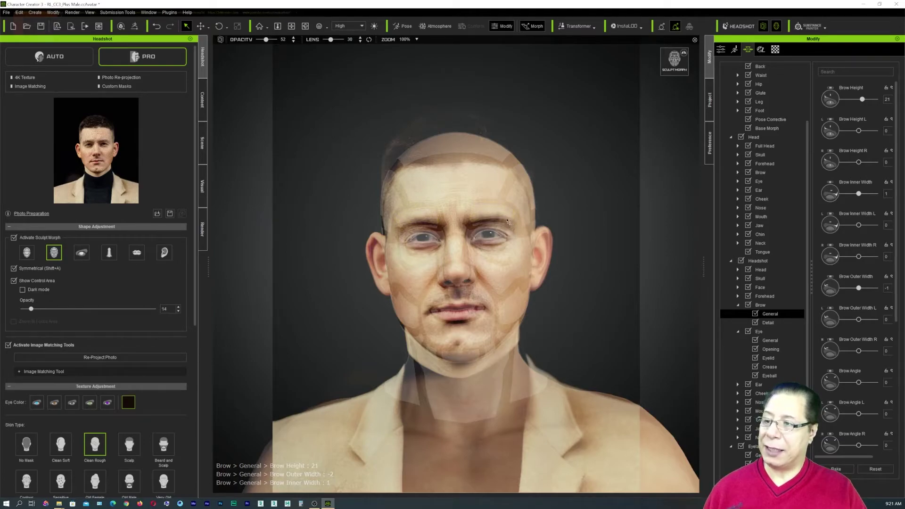
left_click_drag(476, 223, 475, 233)
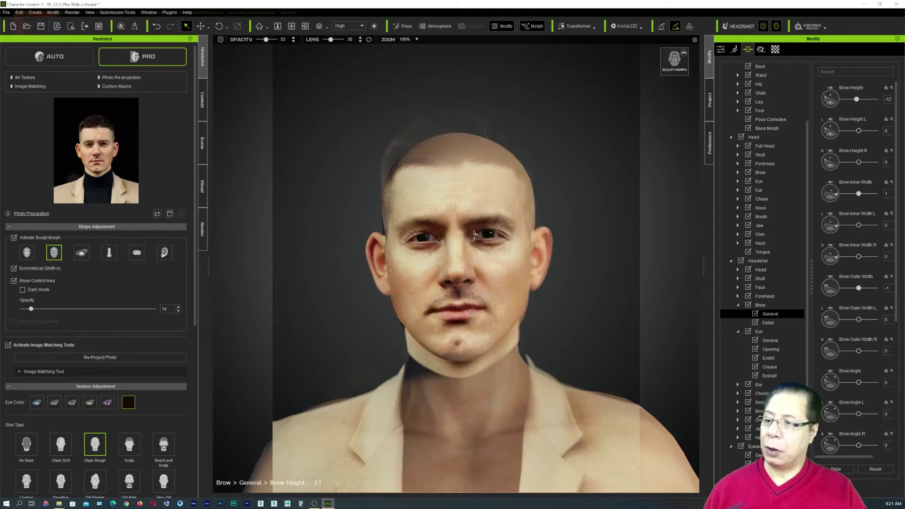
mouse_move(467, 268)
left_mouse_down()
mouse_move(468, 248)
mouse_move(465, 260)
left_mouse_up()
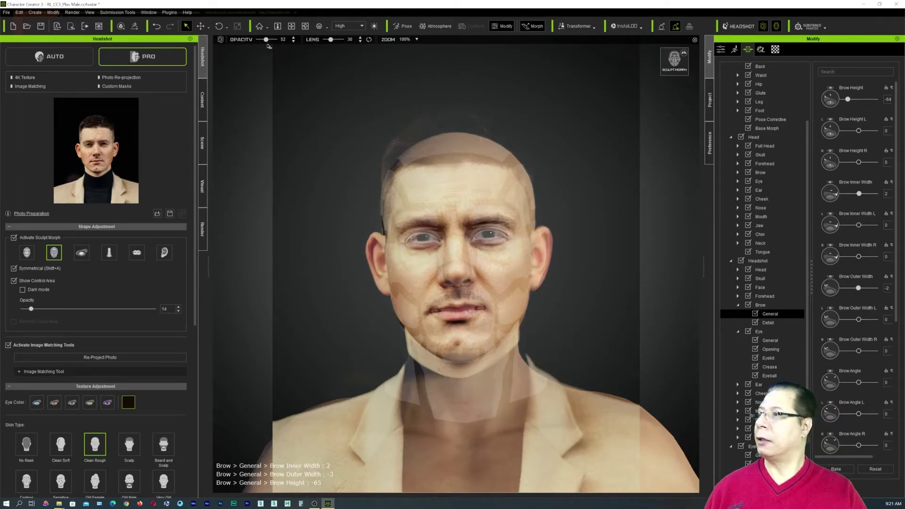
Step: Set the photo overlay's opacity to 36 and turn Sculpt Morph off
mouse_move(267, 41)
left_mouse_down()
mouse_move(276, 41)
mouse_move(258, 41)
mouse_move(274, 50)
mouse_move(259, 52)
mouse_move(280, 53)
mouse_move(266, 53)
left_mouse_up()
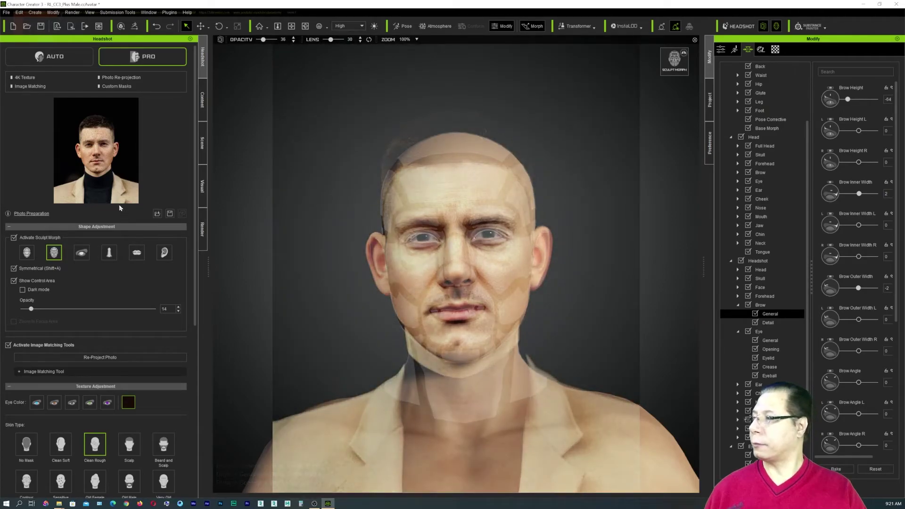
left_click(14, 238)
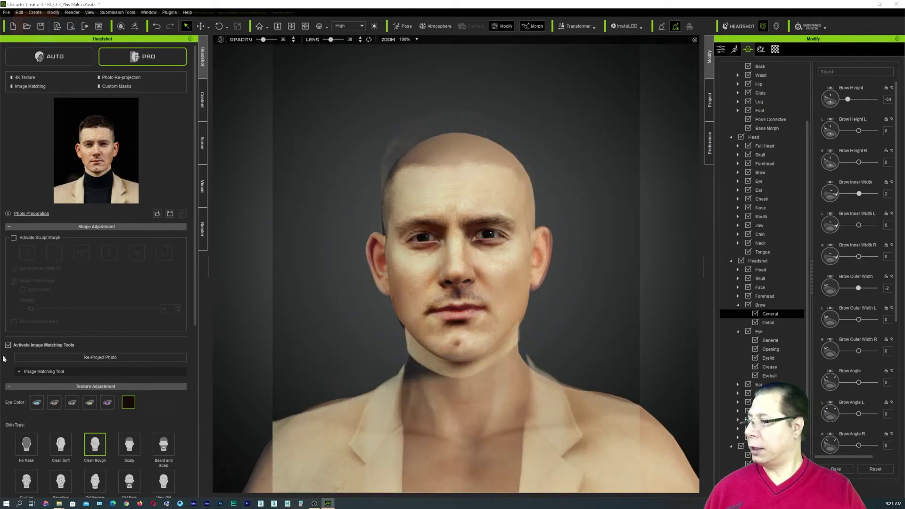
Step: Turn off image matching and sculpt the eyes with Sculpt Morph to an Eyelid Lower Inner Curve of 17 and Lower Outer Curve of 27
left_click(8, 346)
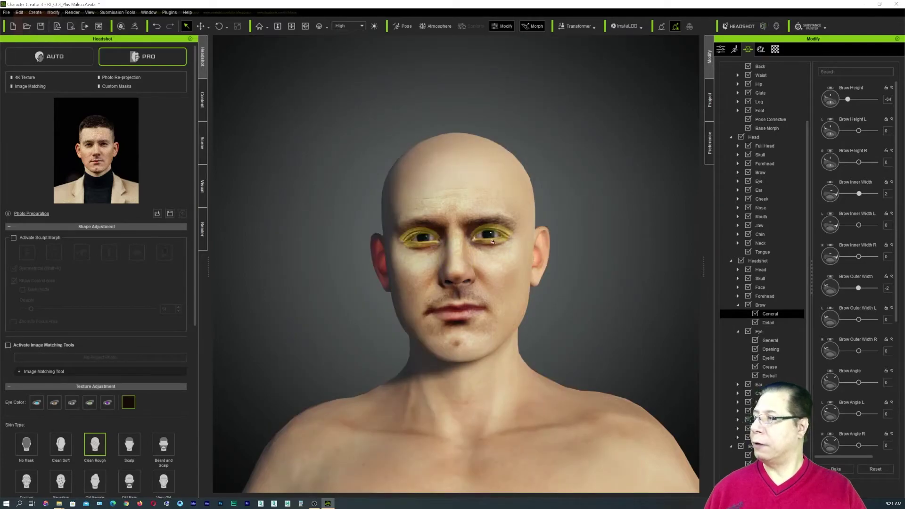
mouse_move(117, 142)
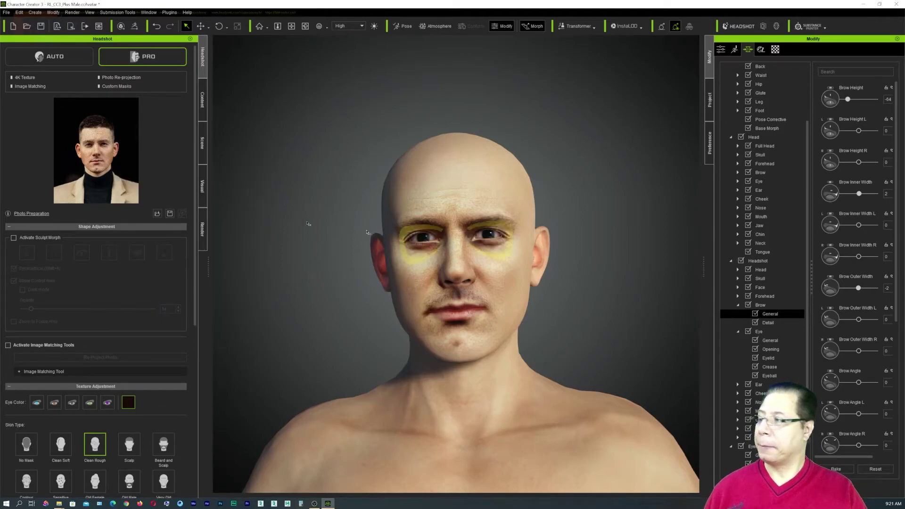
left_click(13, 238)
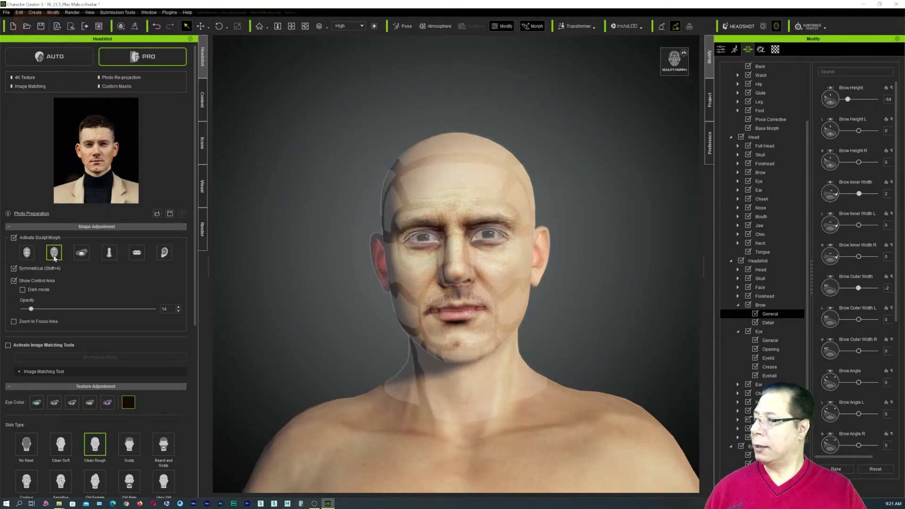
left_click(82, 254)
left_click_drag(497, 256, 490, 245)
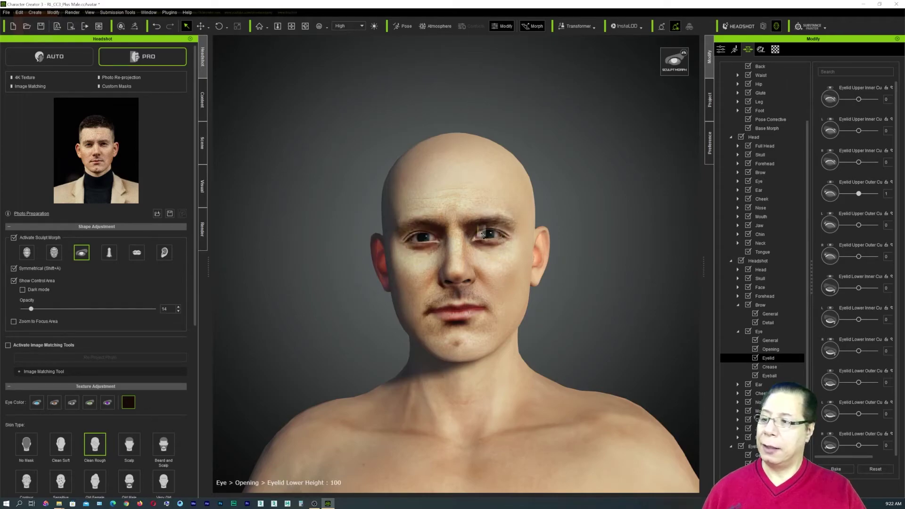
left_click(839, 469)
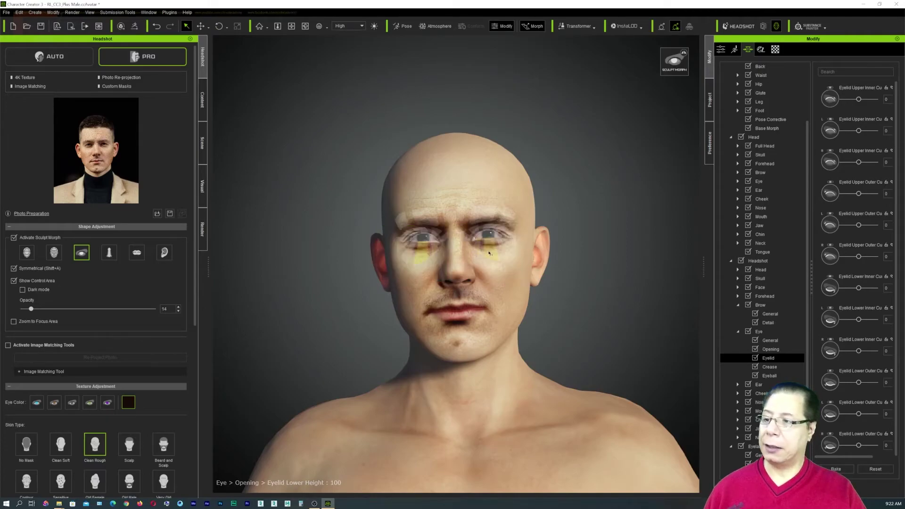
mouse_move(485, 243)
left_mouse_down()
mouse_move(471, 209)
mouse_move(503, 249)
mouse_move(471, 252)
mouse_move(477, 258)
left_mouse_up()
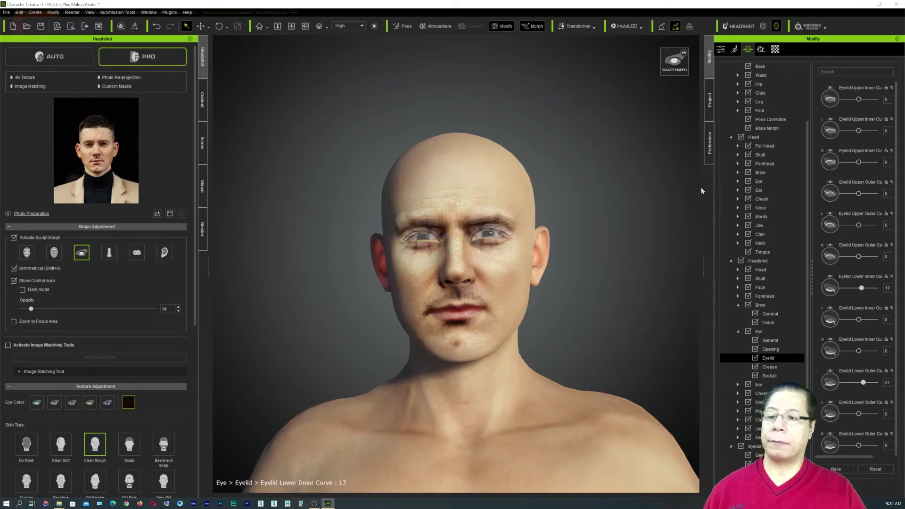
Step: Set the Eye Scale to about -51 and the Eyelid Lower Height to 27, and turn Sculpt Morph off
left_click(772, 341)
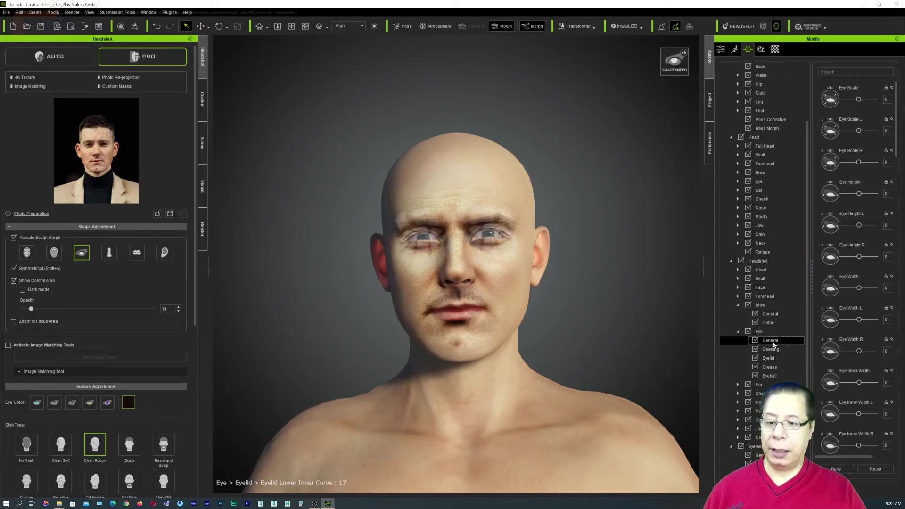
left_click_drag(860, 100, 856, 99)
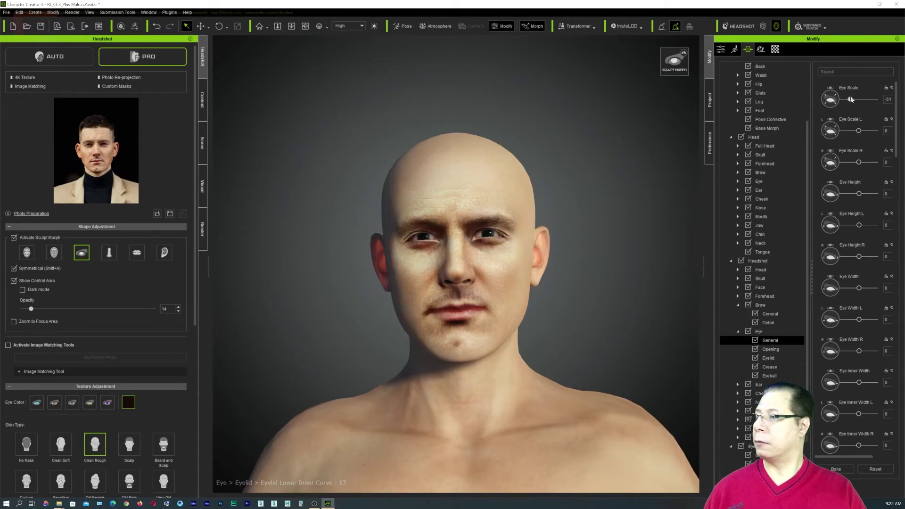
left_click(494, 257)
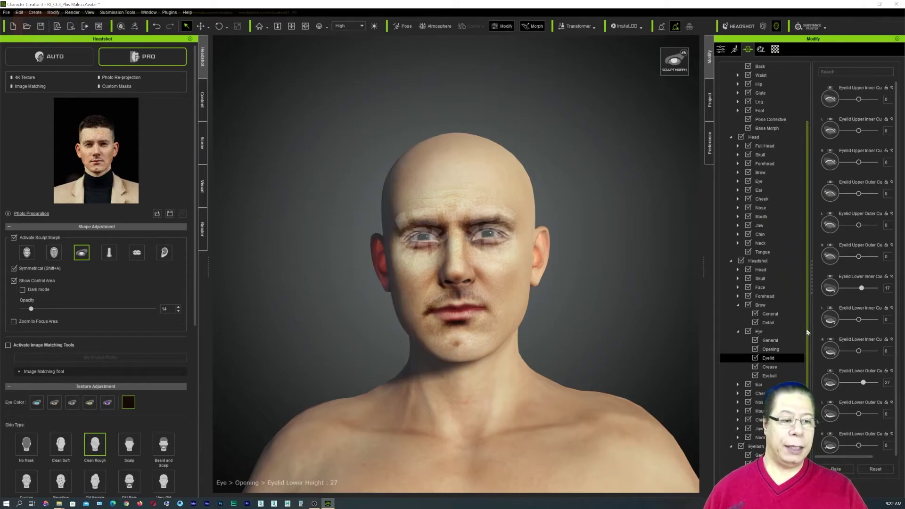
left_click(14, 238)
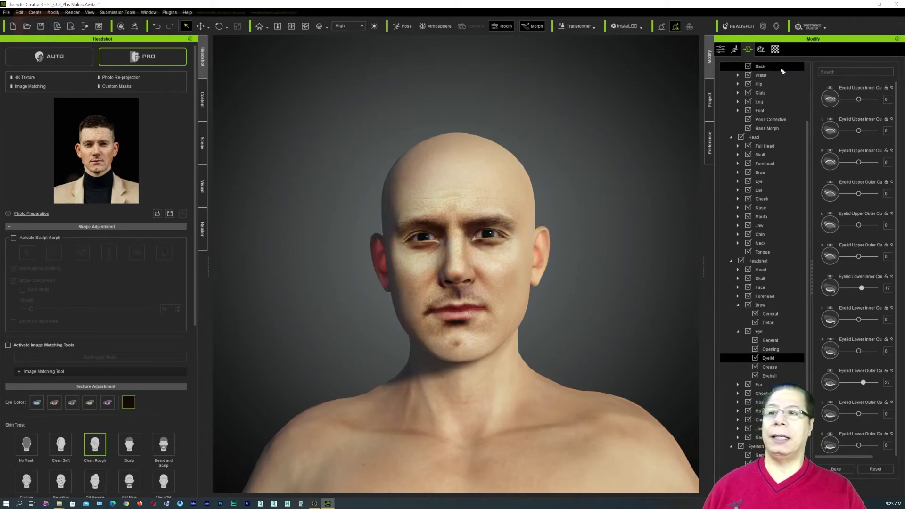
Step: Look through the avatar's makeup and material settings, and turn on Smooth Mesh with Subdivision in its attributes
left_click(761, 49)
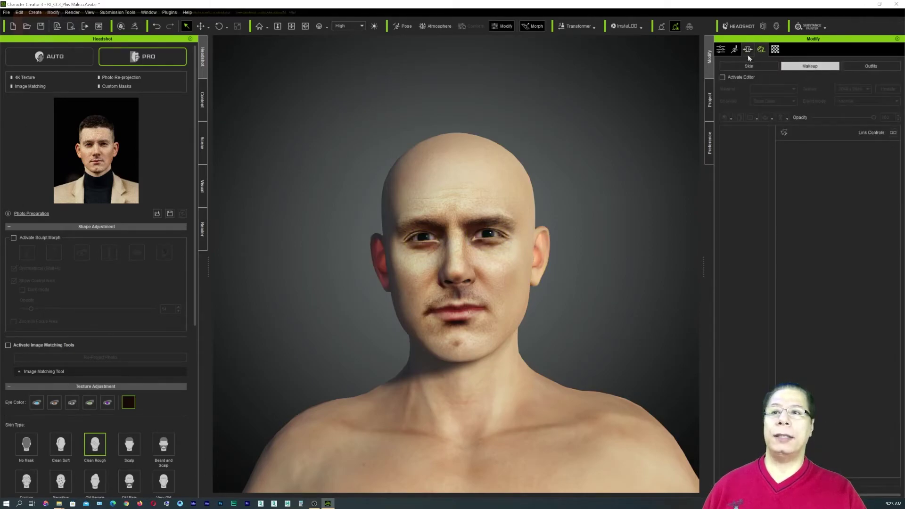
left_click(776, 50)
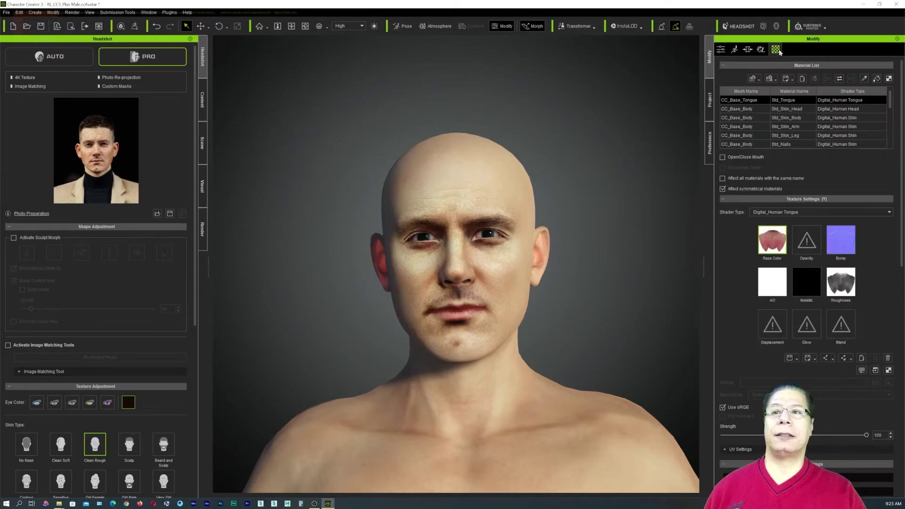
left_click(760, 50)
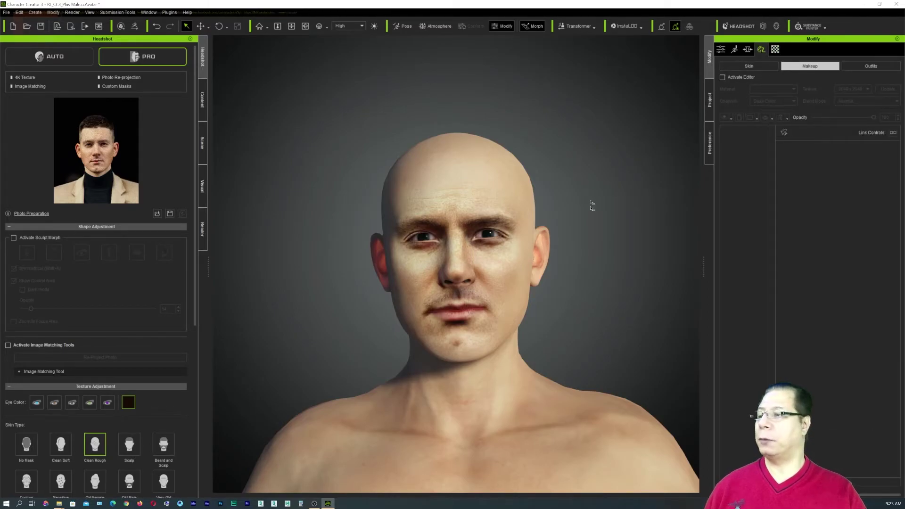
left_click(721, 49)
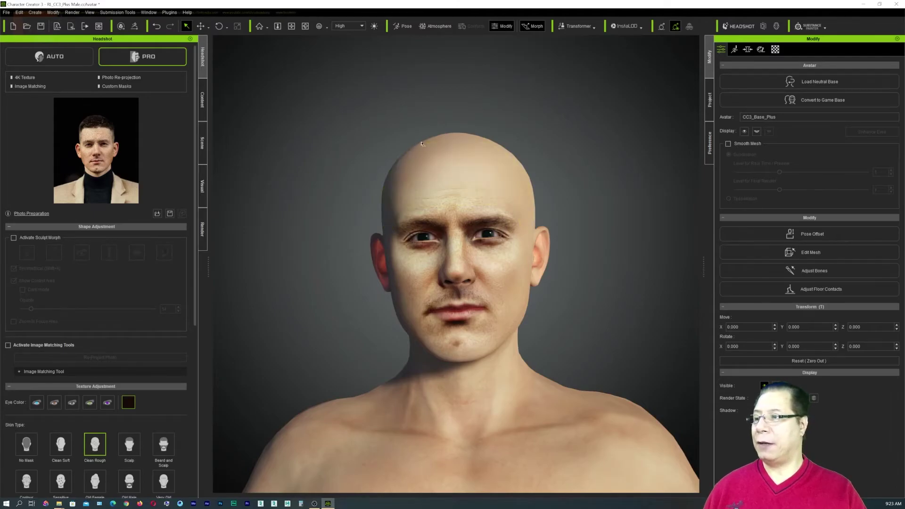
scroll(506, 156, "up", 3)
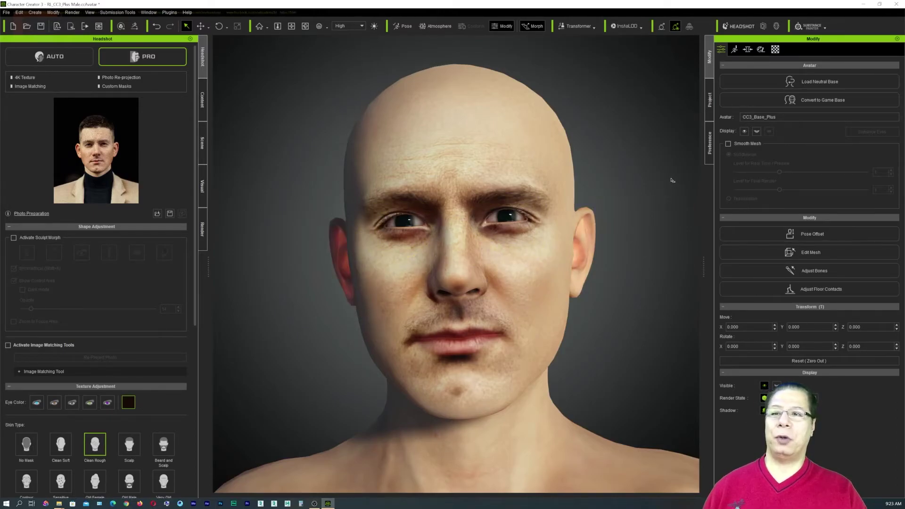
left_click(728, 143)
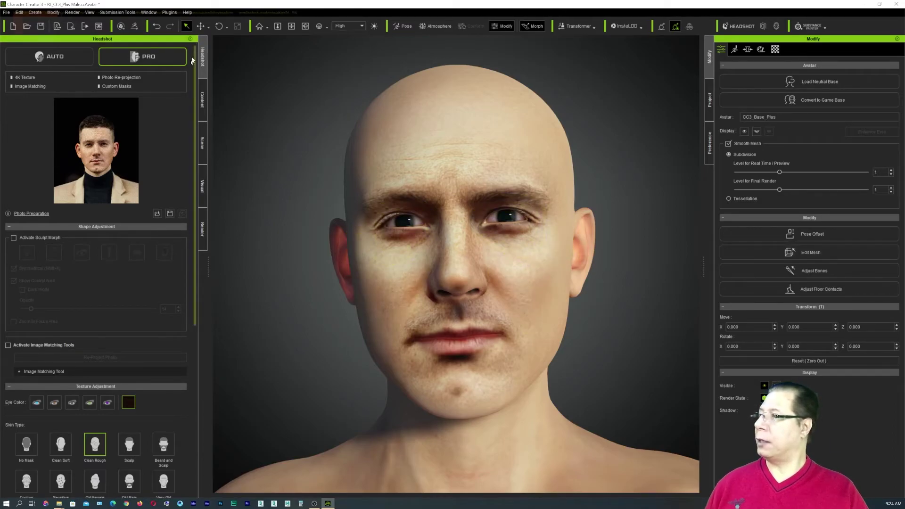
Step: Apply the Country Style hair template to the character and check it on both the full body and the face
left_click(203, 98)
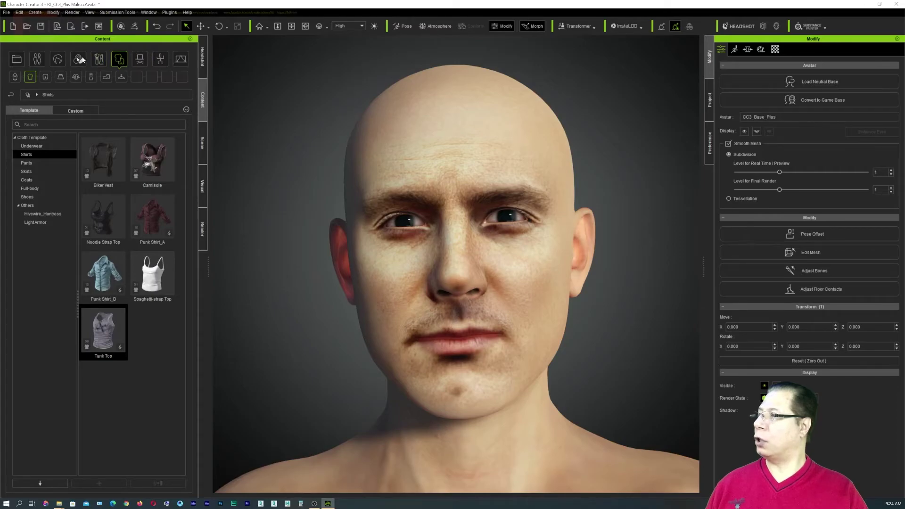
left_click(58, 62)
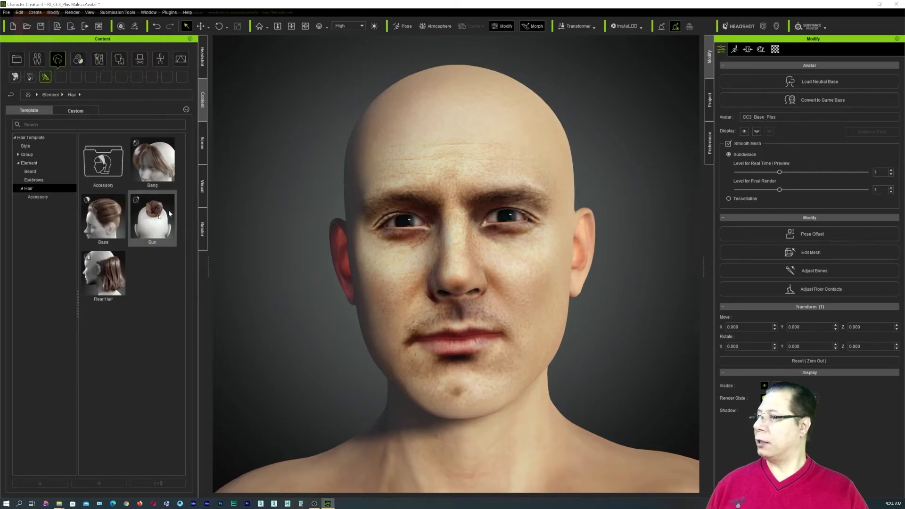
left_click(15, 76)
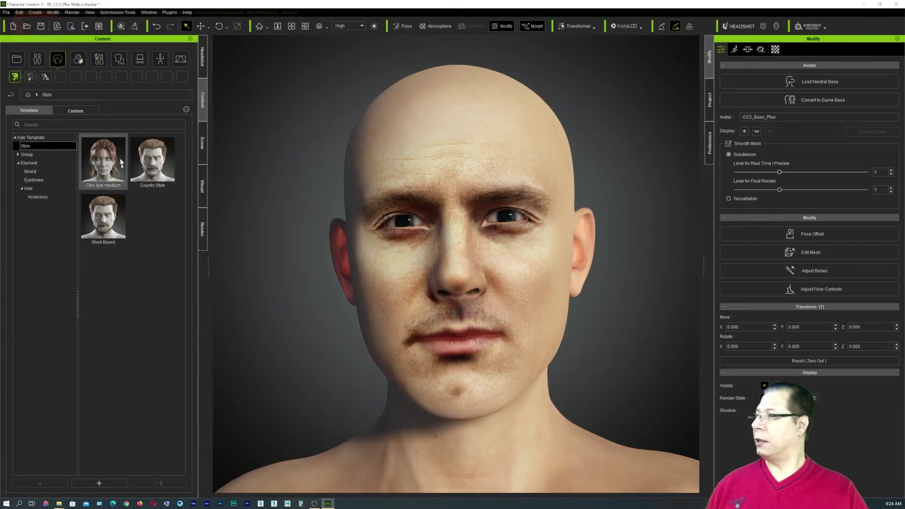
double_click(162, 169)
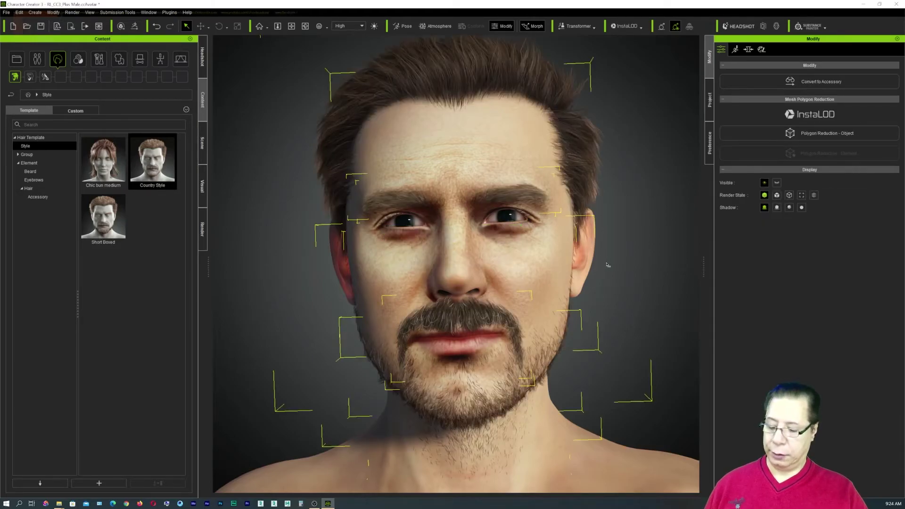
scroll(608, 265, "down", 2)
left_click(610, 307)
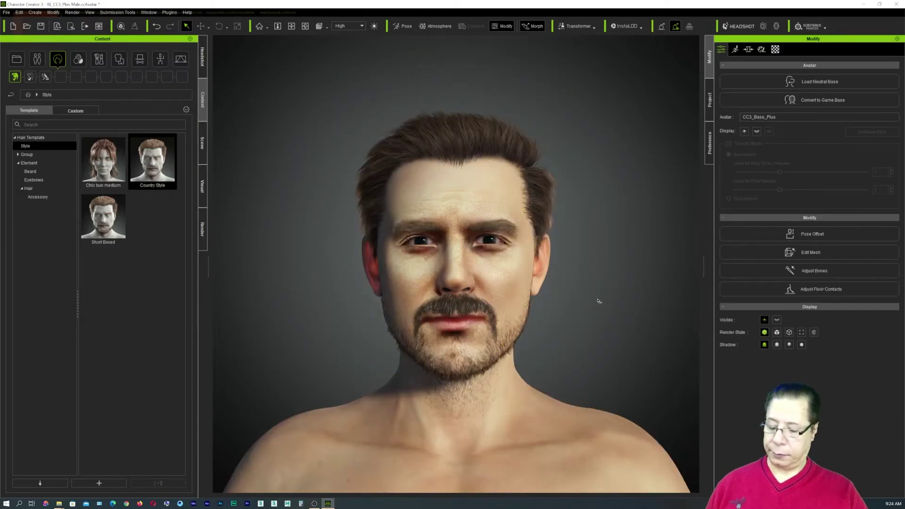
scroll(598, 301, "down", 5)
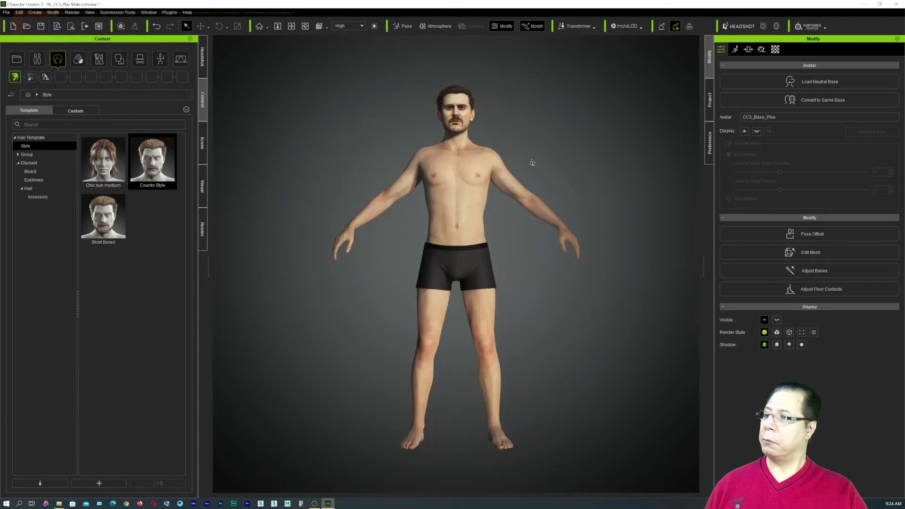
scroll(477, 120, "up", 1)
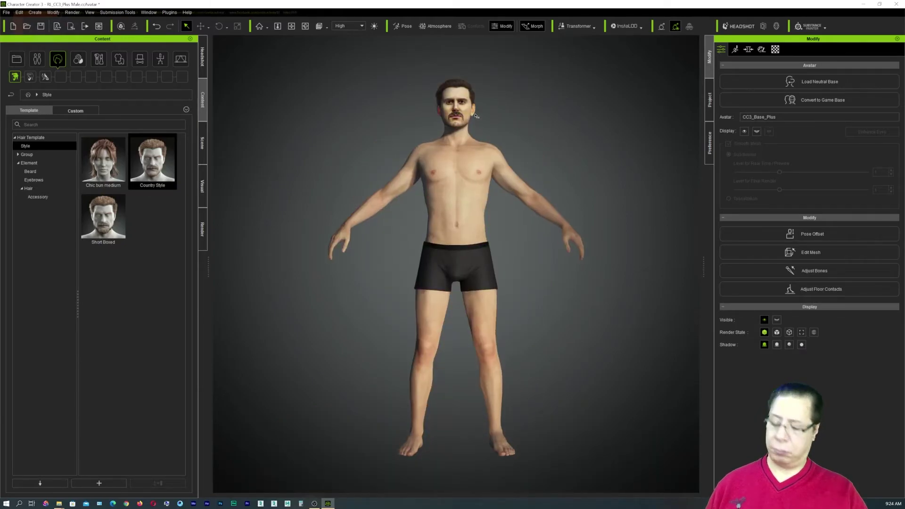
scroll(477, 119, "up", 5)
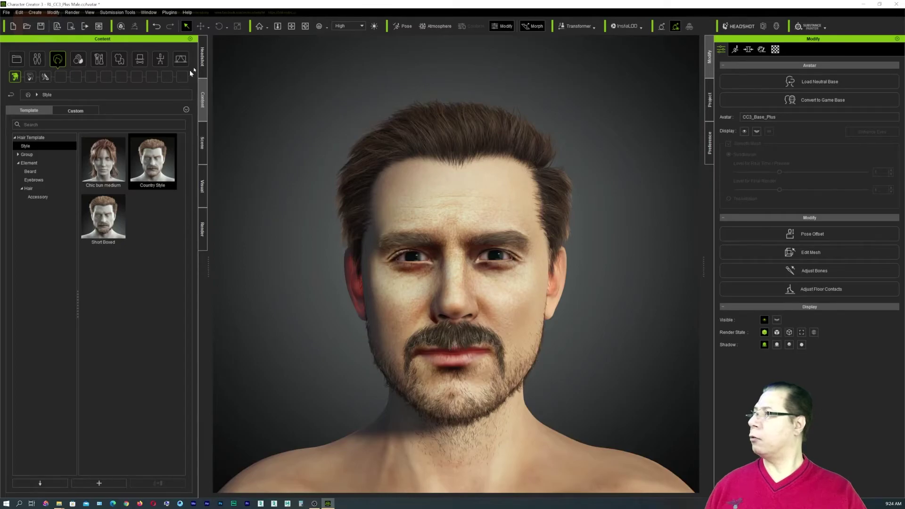
Step: Delete the horseshoe mustache from the scene and hide the Chin Curtain_Sparse beard and Stubble_Neck
left_click(203, 57)
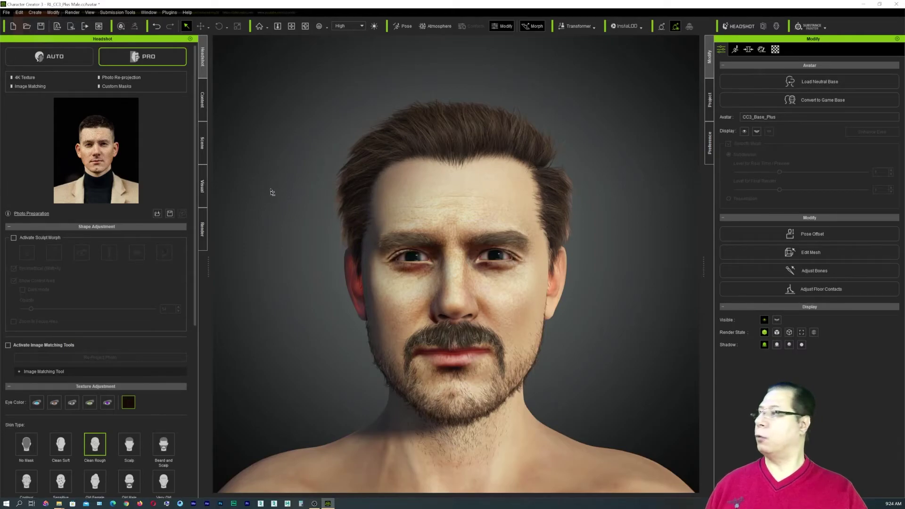
left_click(203, 143)
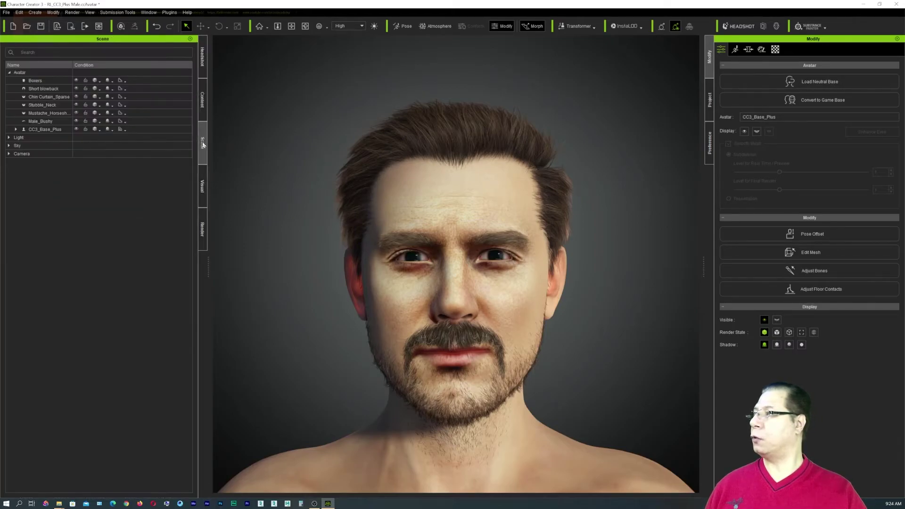
left_click(51, 114)
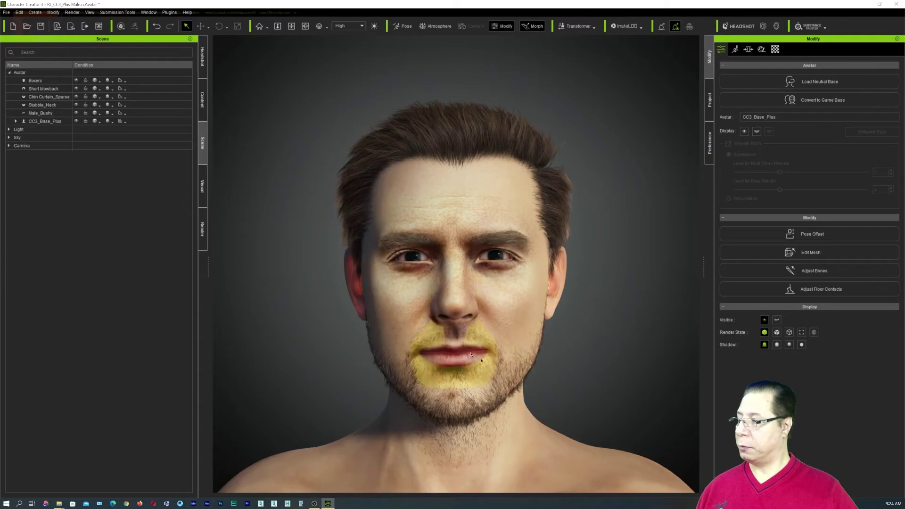
left_click(55, 97)
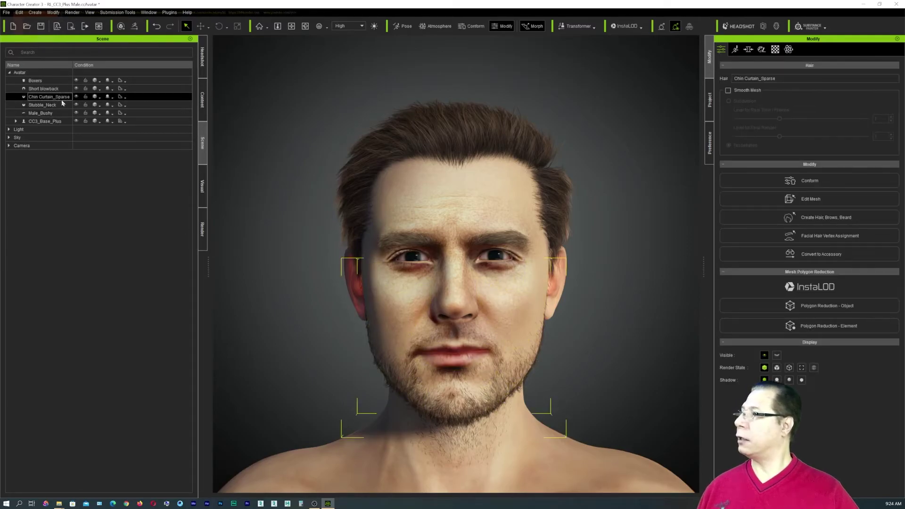
left_click(76, 97)
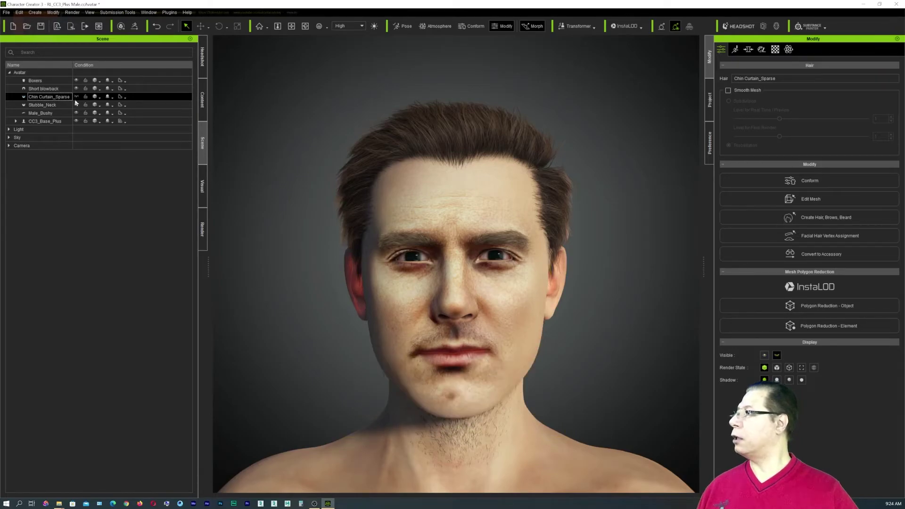
left_click(77, 105)
left_click(76, 104)
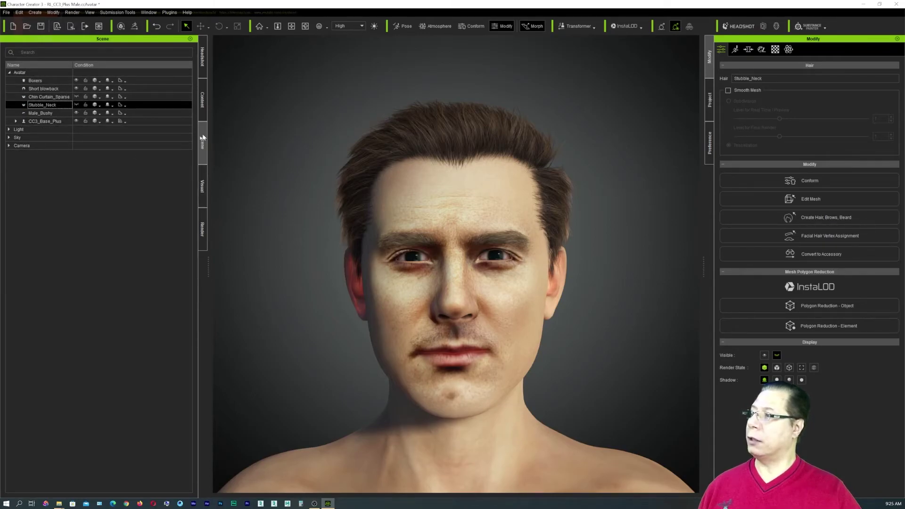
Step: Examine the visual lighting and render settings, and the morph, motion and attribute options available for the selected neck stubble
left_click(203, 191)
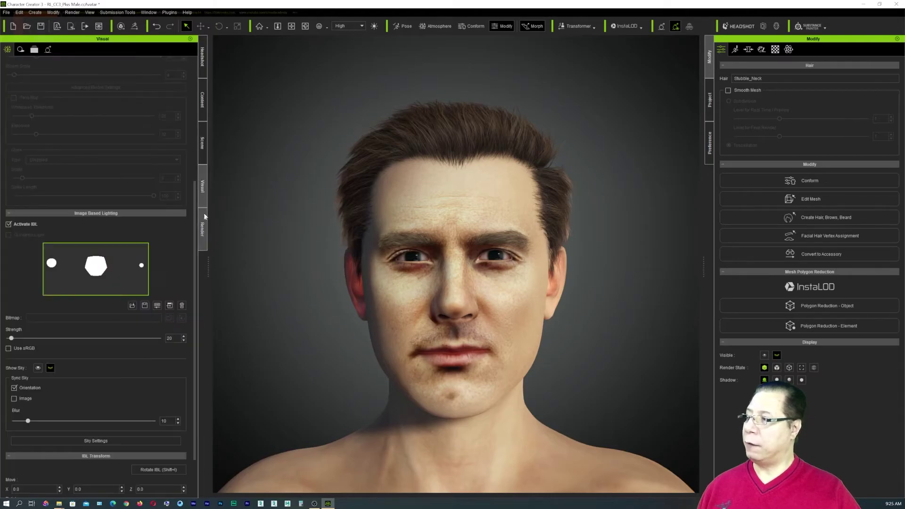
left_click(204, 230)
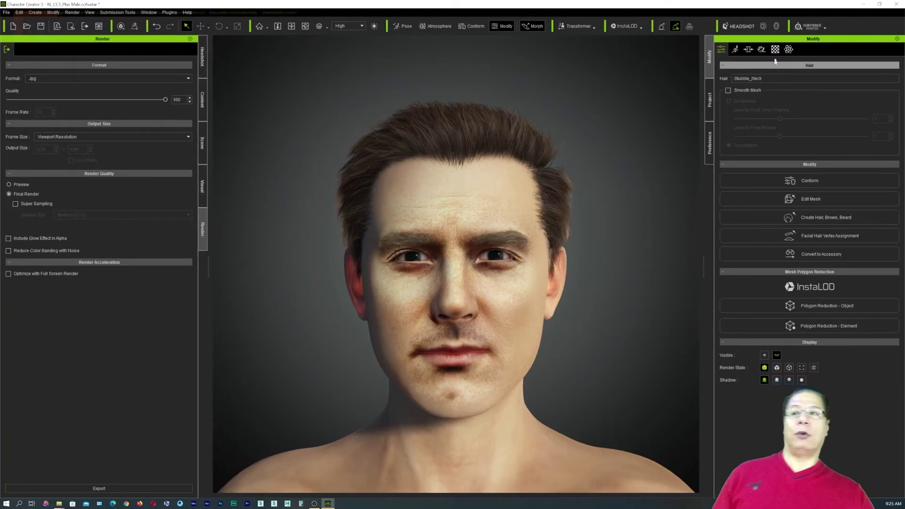
left_click(749, 50)
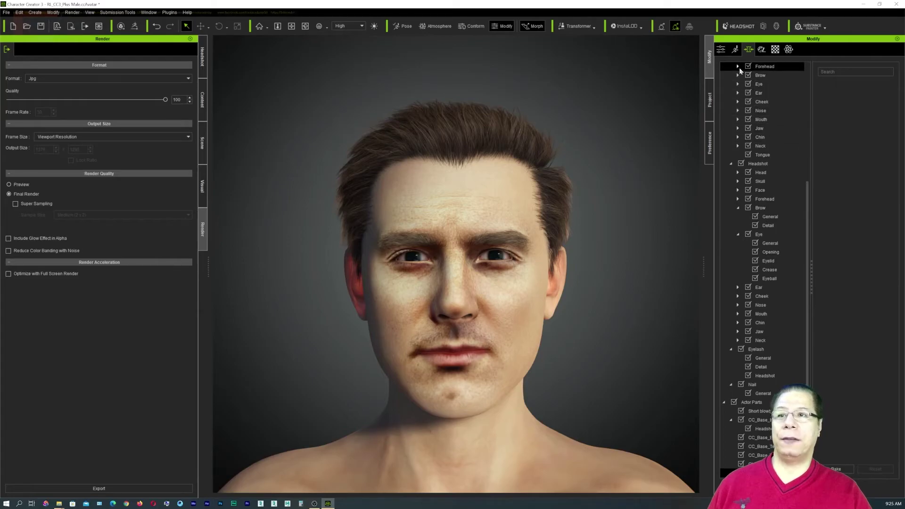
left_click(736, 50)
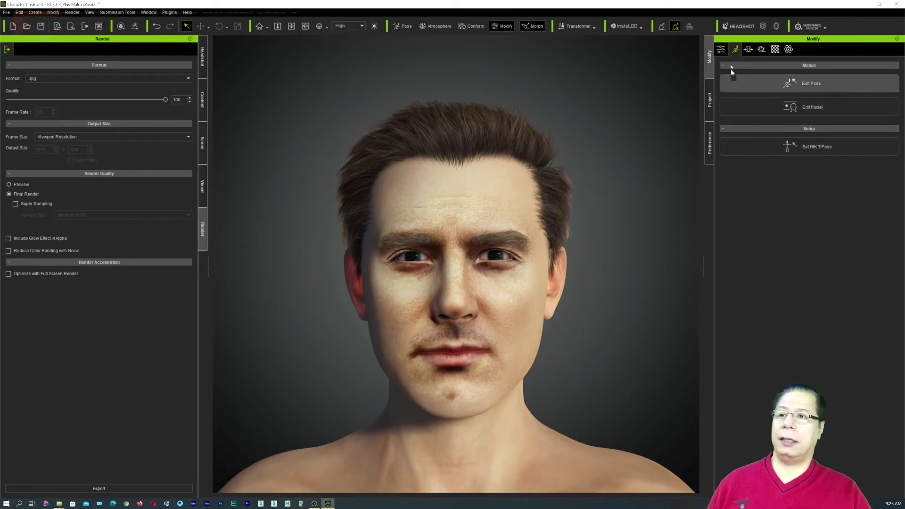
left_click(722, 50)
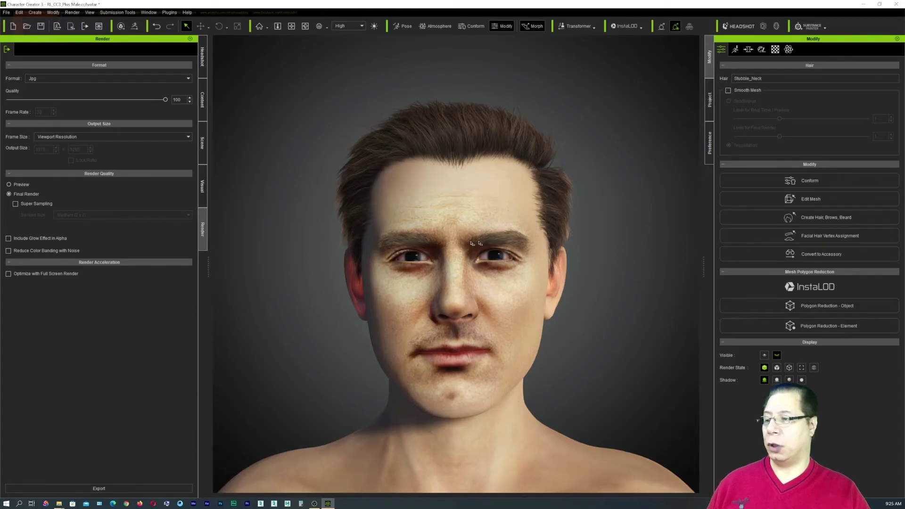
Step: Dress the character in Punk Shirt_A from the shirt templates
scroll(519, 302, "down", 5)
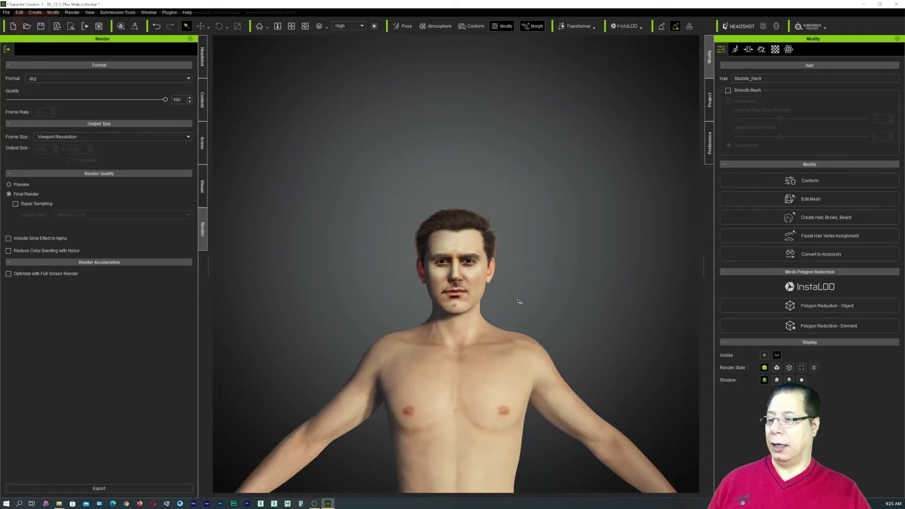
scroll(519, 302, "down", 3)
right_click_drag(558, 176, 506, 317)
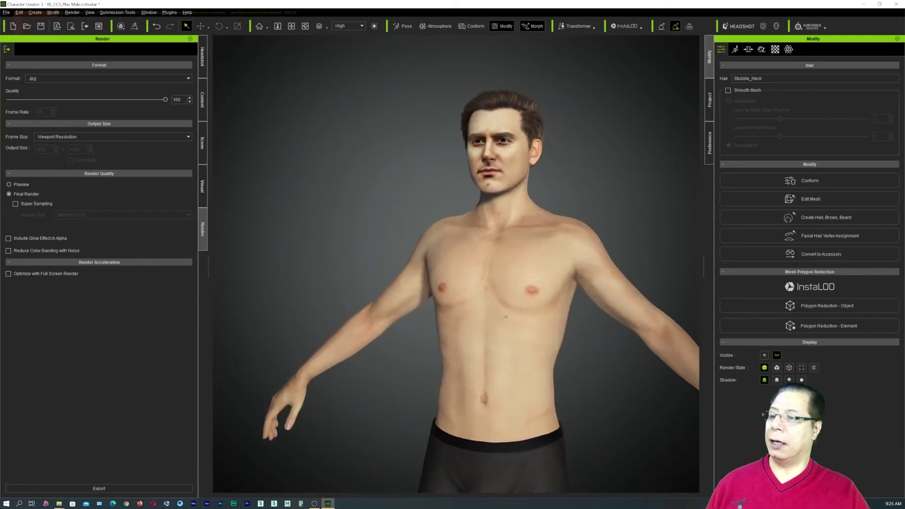
right_click_drag(580, 283, 567, 217)
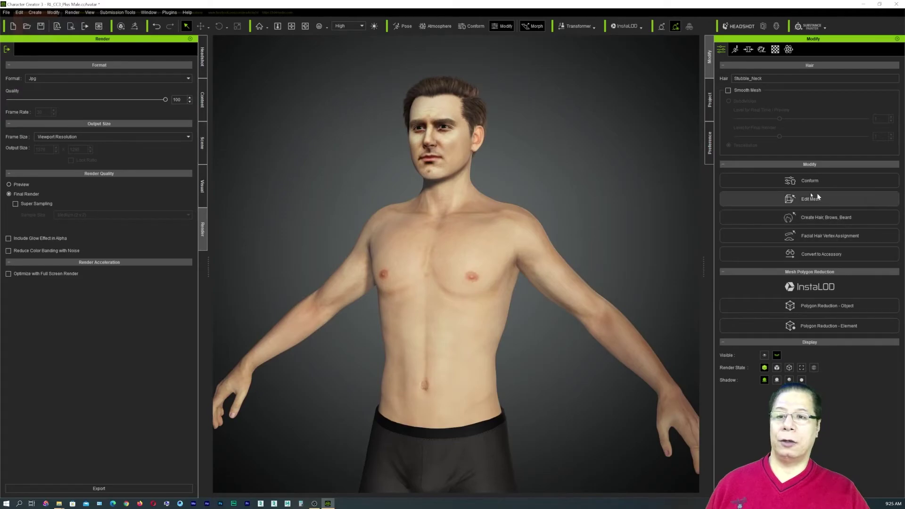
left_click(206, 106)
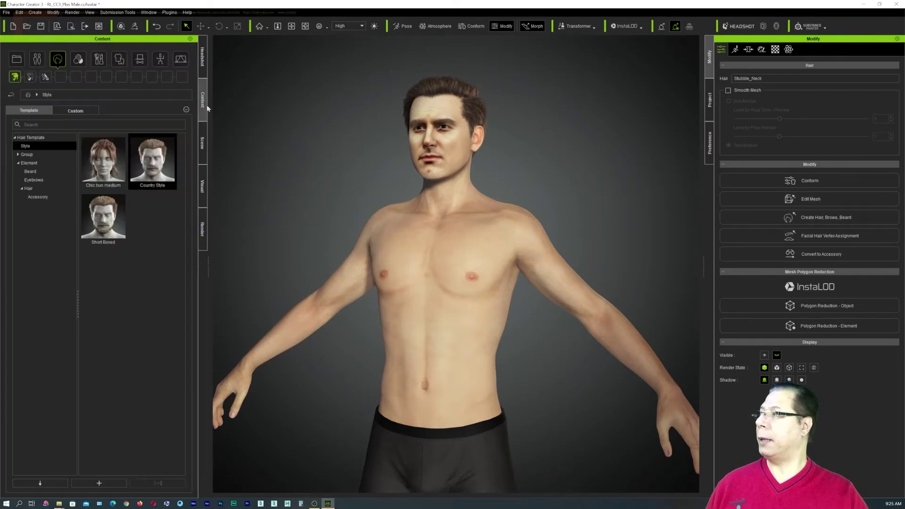
left_click(38, 60)
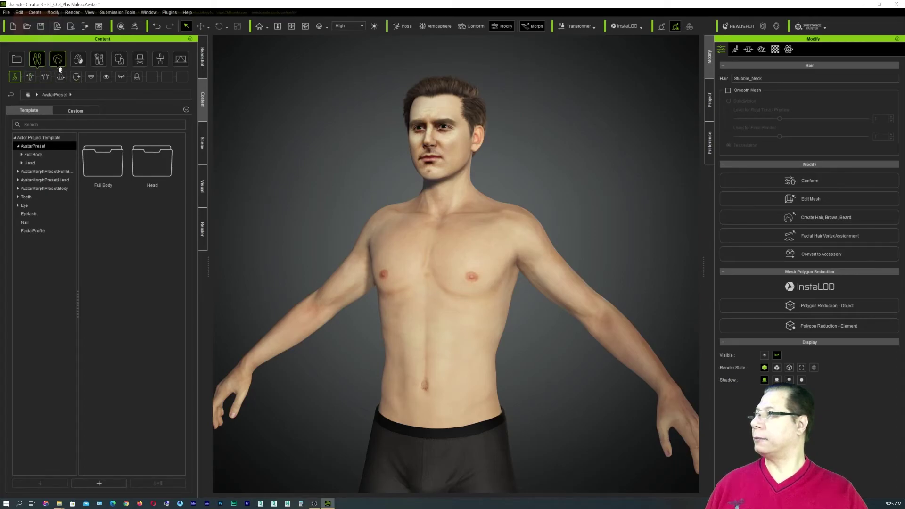
left_click(120, 59)
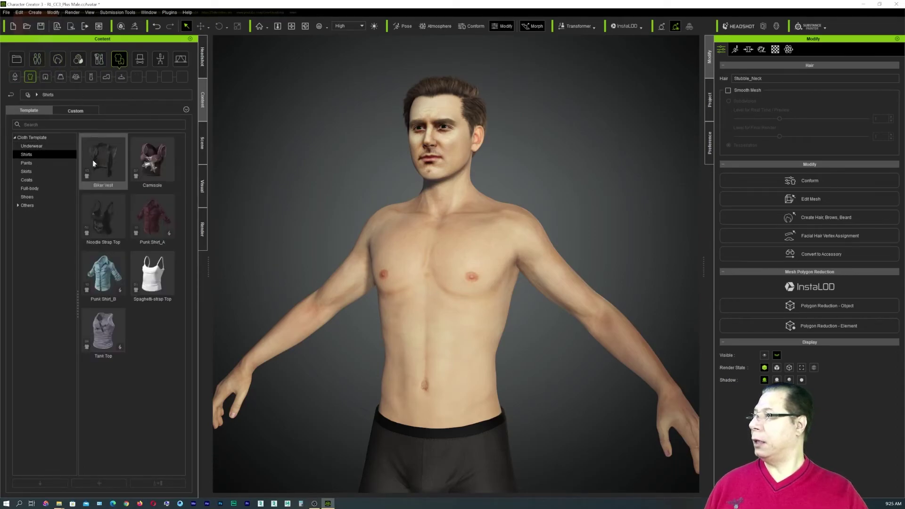
double_click(154, 224)
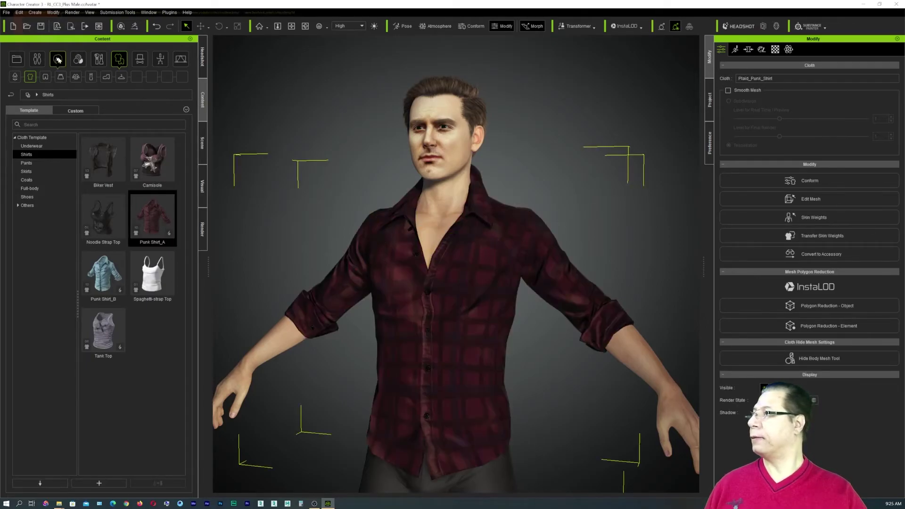
Step: Add the Jeans_A pants template to the character and check the fit on the body
left_click(43, 78)
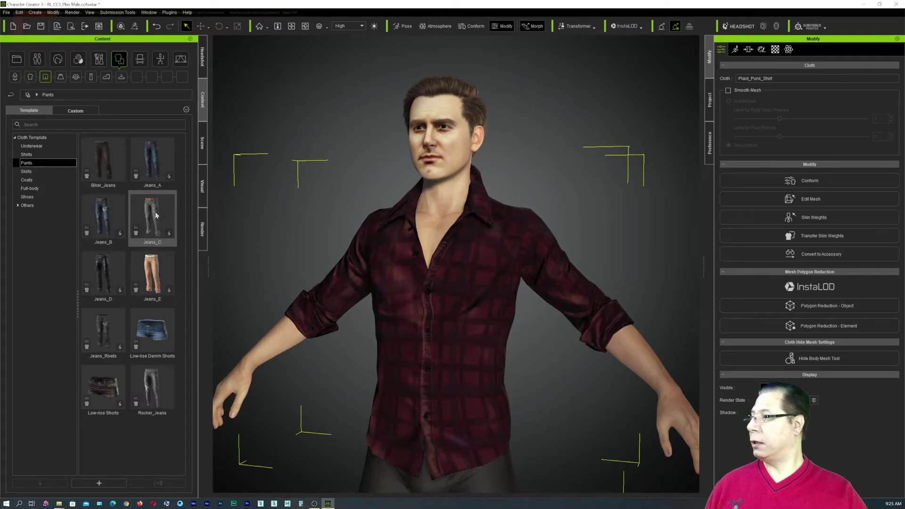
double_click(165, 170)
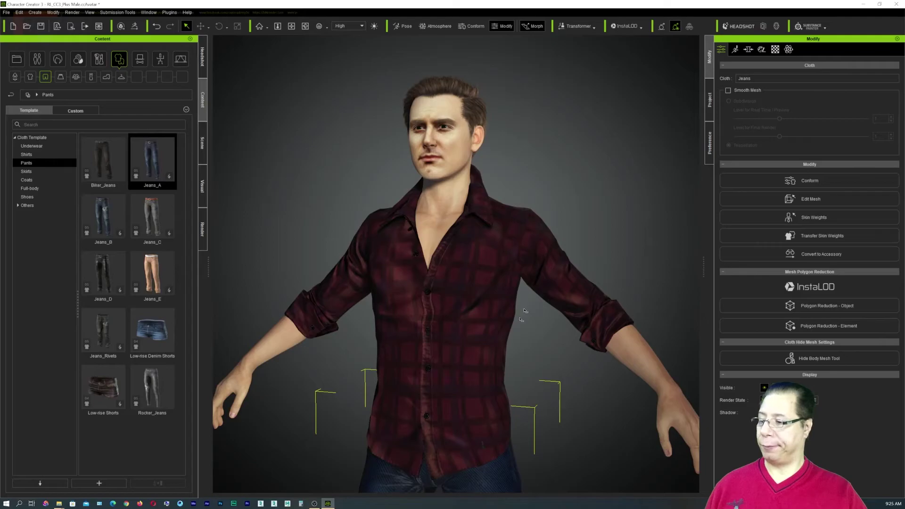
scroll(521, 350, "down", 5)
mouse_move(523, 358)
middle_mouse_down()
mouse_move(550, 243)
mouse_move(530, 354)
middle_mouse_up()
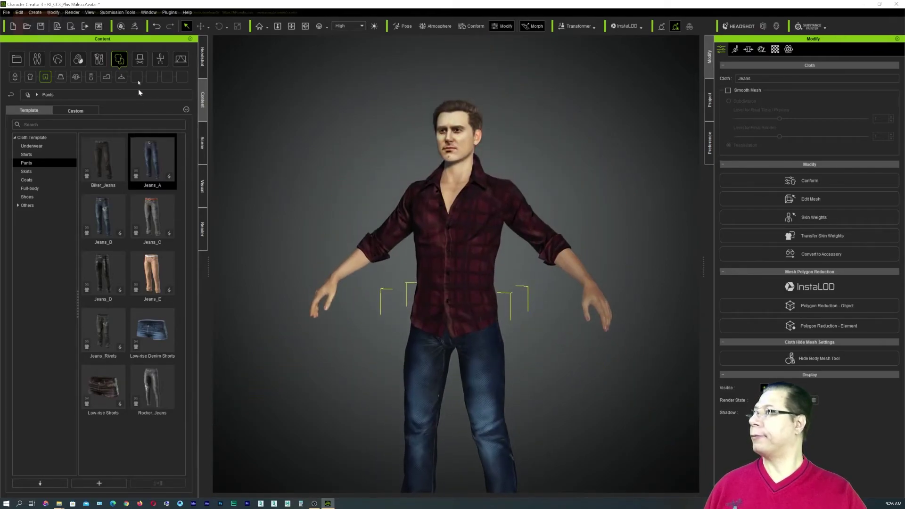
Step: Put the Boots_F shoes on the character and check the full outfit down to the feet
left_click(105, 78)
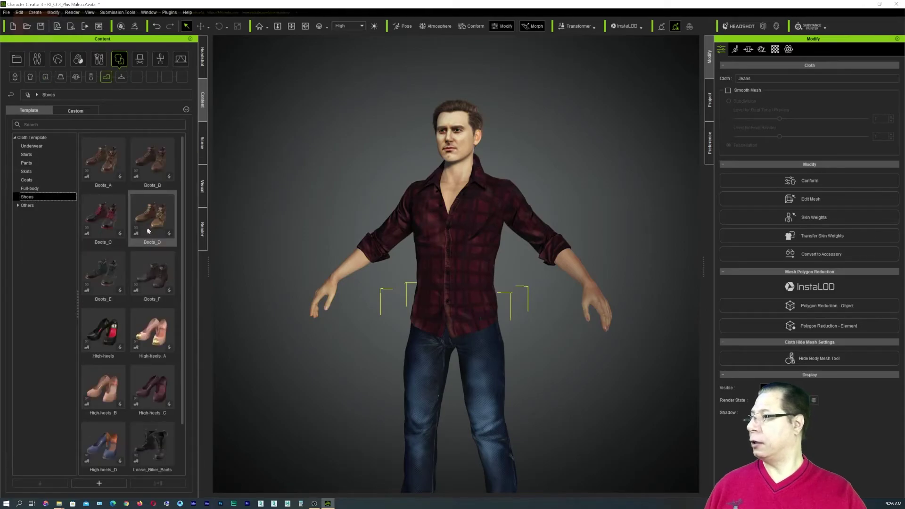
double_click(146, 273)
middle_click_drag(540, 377, 557, 259)
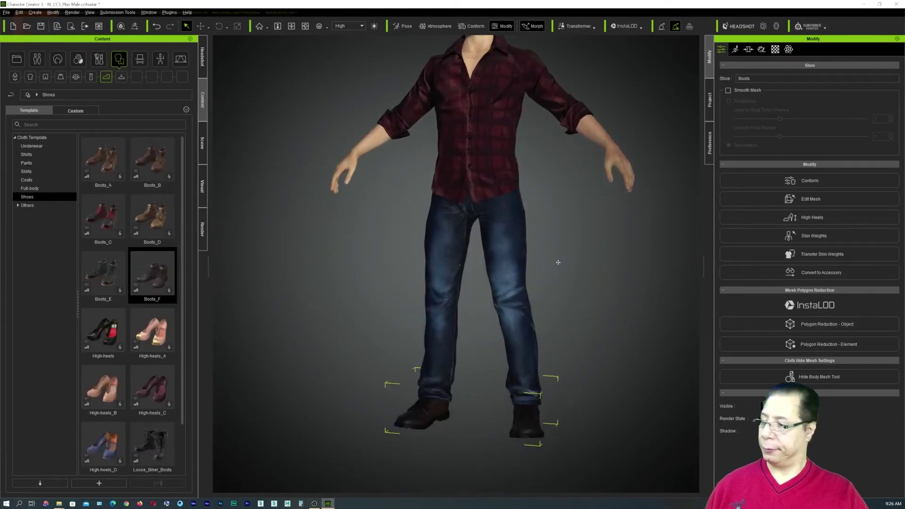
scroll(515, 330, "down", 3)
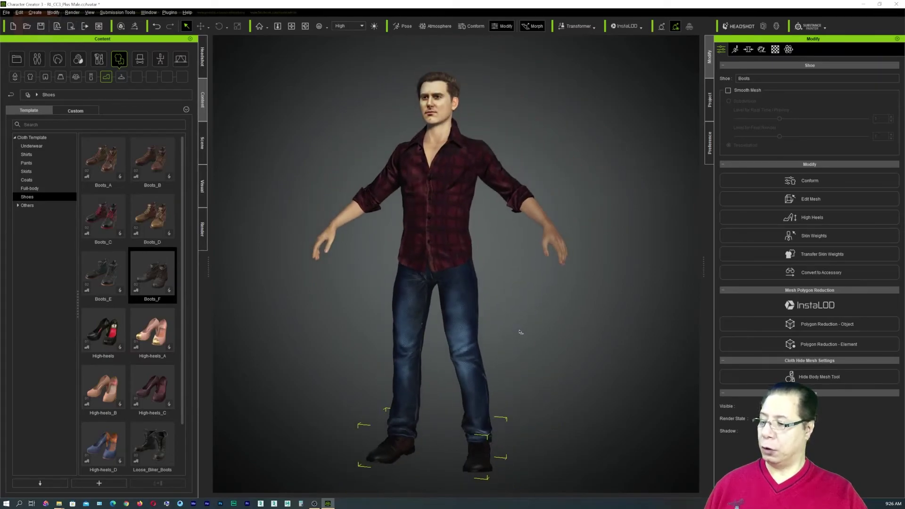
middle_click_drag(522, 313, 521, 295)
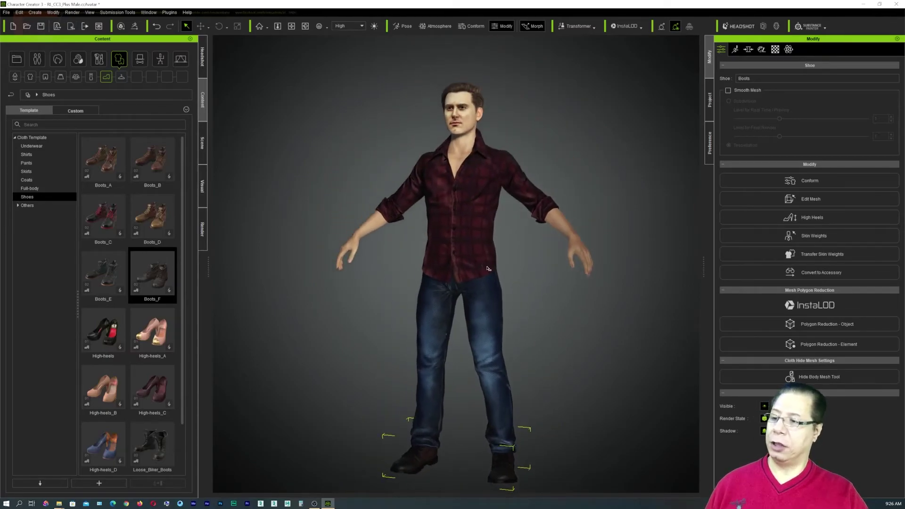
Step: Inspect the plaid shirt's hem where the jeans meet it, and examine the shirt's vertices in Edit Mesh
scroll(489, 268, "up", 10)
middle_click_drag(612, 319, 501, 216)
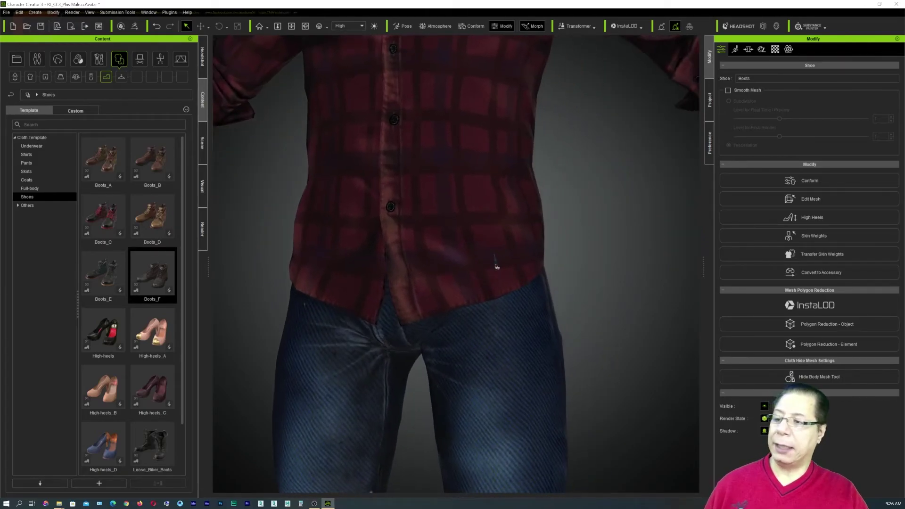
left_click(493, 195)
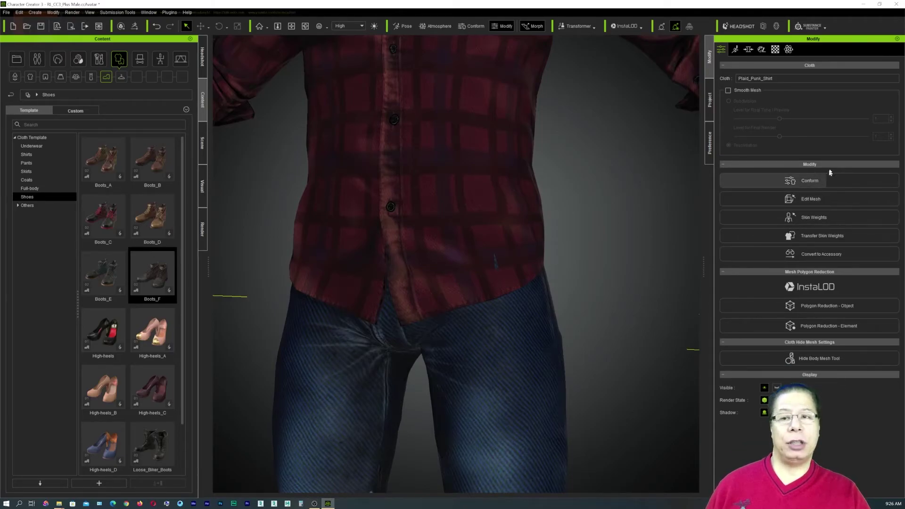
left_click(807, 200)
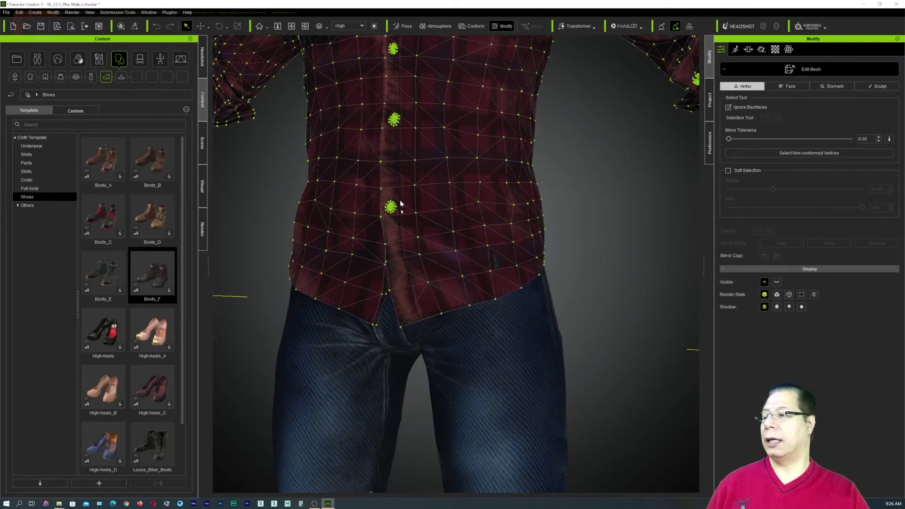
scroll(403, 191, "up", 6)
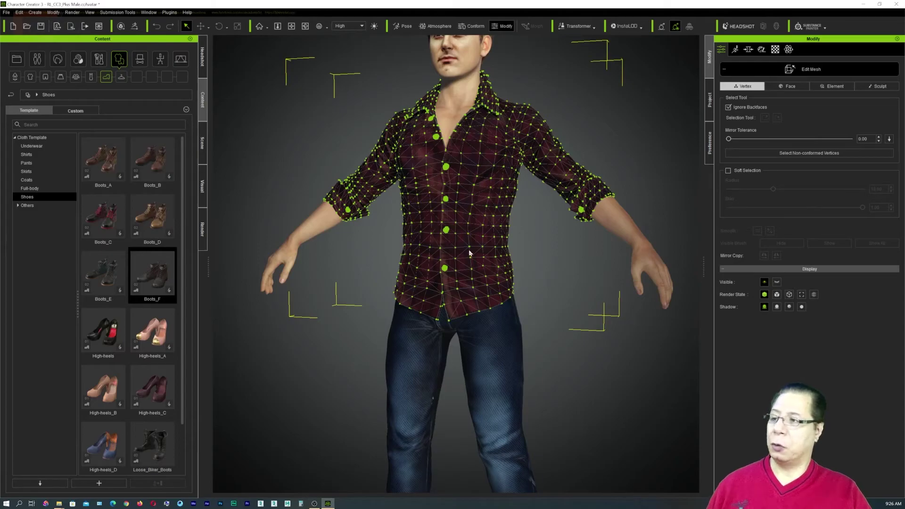
scroll(493, 294, "up", 2)
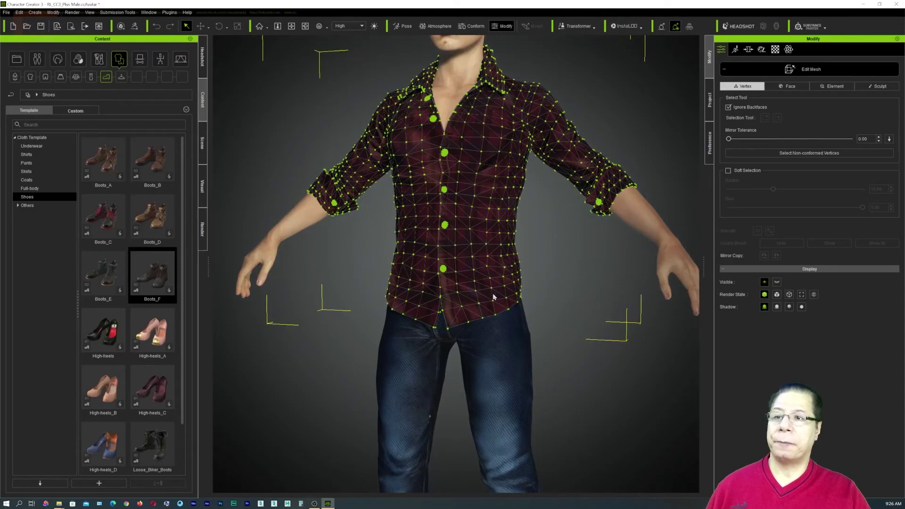
left_click(830, 66)
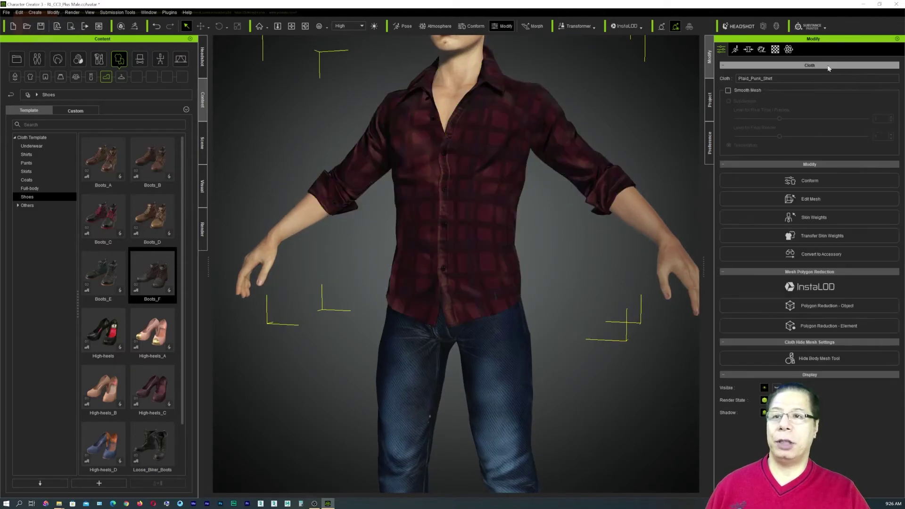
Step: Reopen Edit Mesh on the plaid shirt and go through its Face, Element and Sculpt modes, ending in Sculpt near the hem
left_click(764, 198)
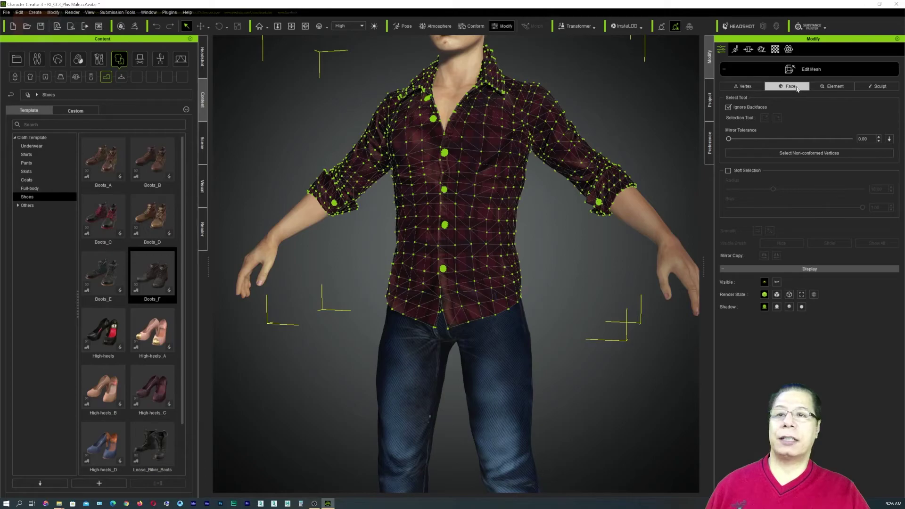
left_click(833, 86)
left_click(875, 86)
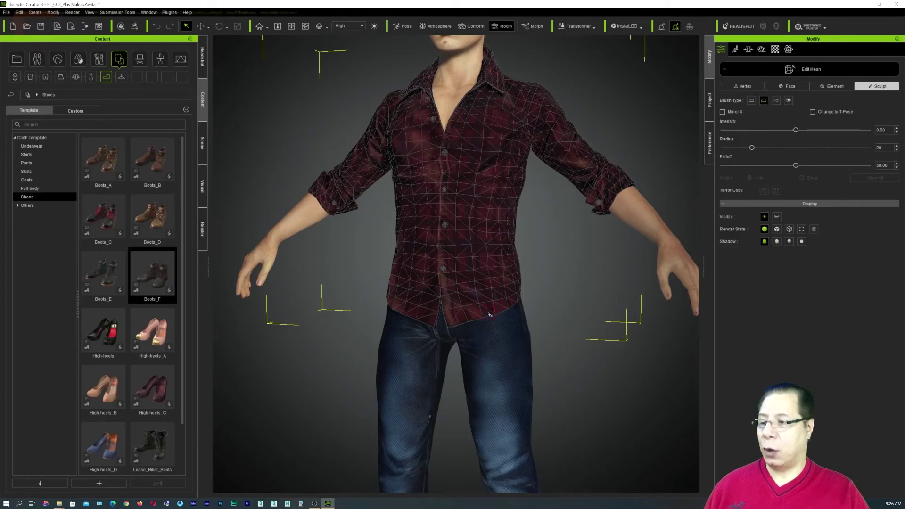
scroll(602, 261, "up", 5)
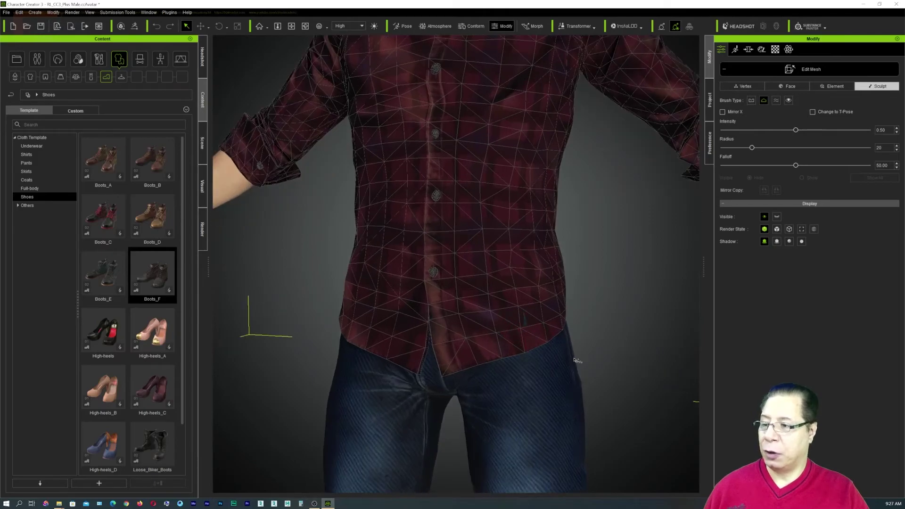
middle_click_drag(574, 361, 523, 303)
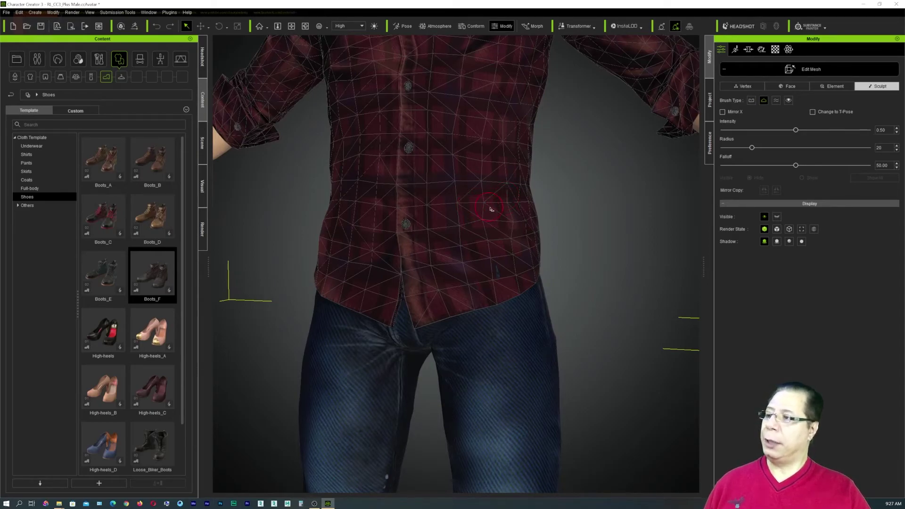
Step: Try different Sculpt brush radii on the shirt, set the radius to 24, and leave Edit Mesh
left_click_drag(753, 148, 763, 149)
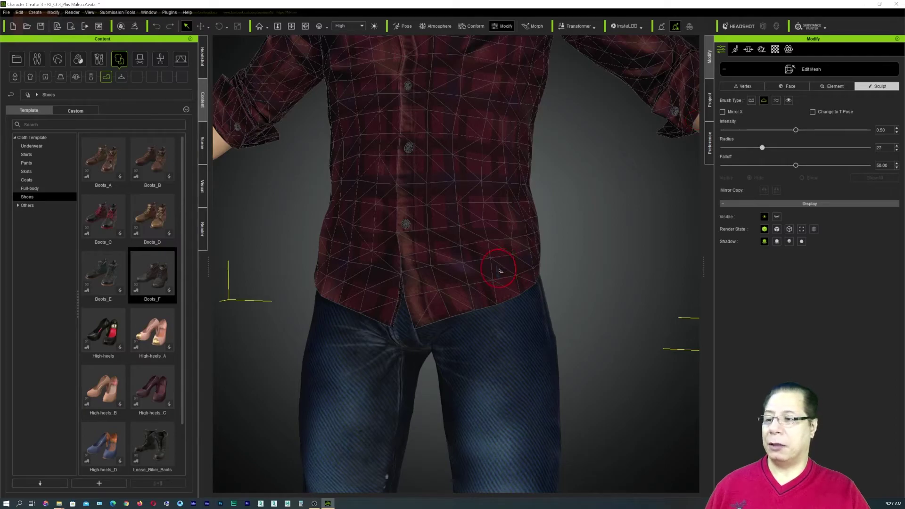
left_click_drag(762, 149, 819, 148)
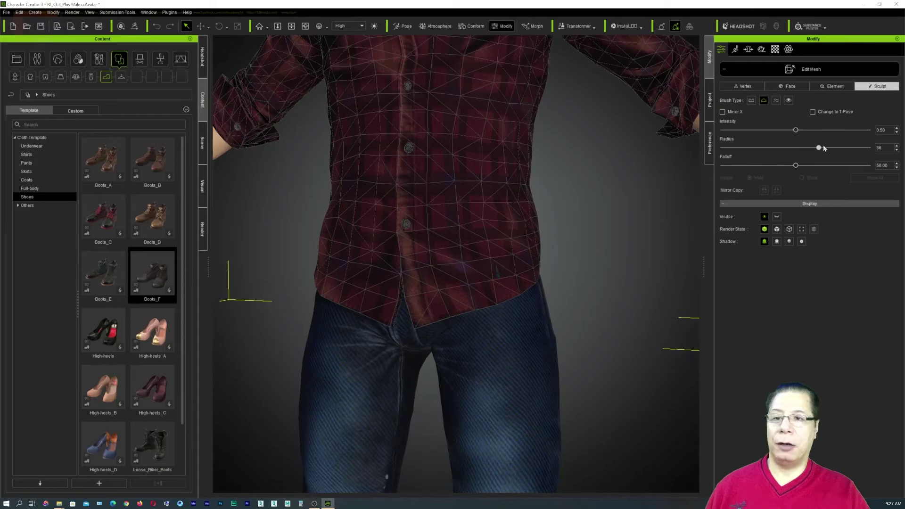
left_click_drag(819, 148, 758, 148)
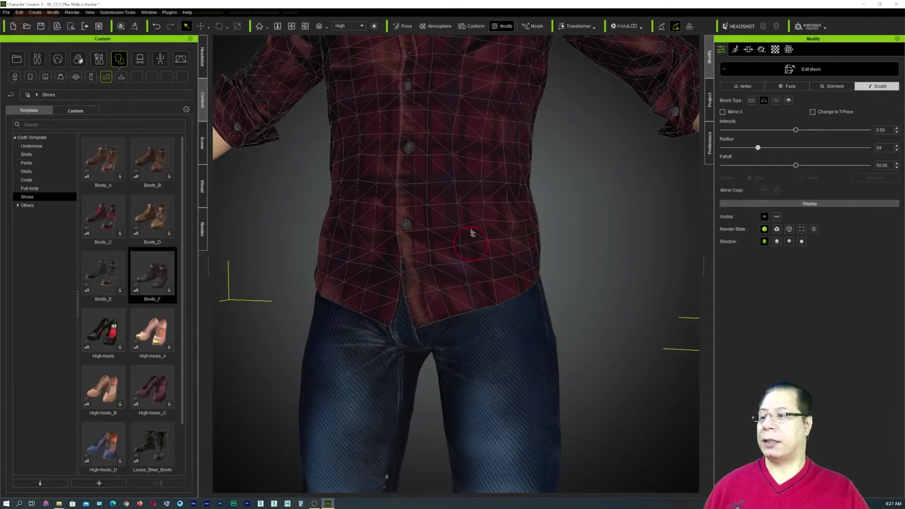
left_click(751, 67)
Step: Examine the shirt's Skin Weights painting options and bone list, then close them and view the full character
scroll(565, 206, "down", 3)
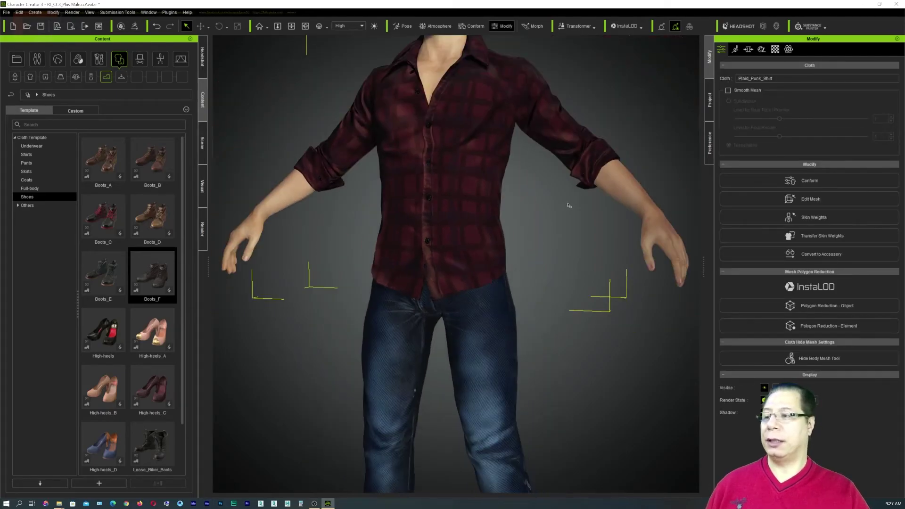
scroll(568, 205, "down", 5)
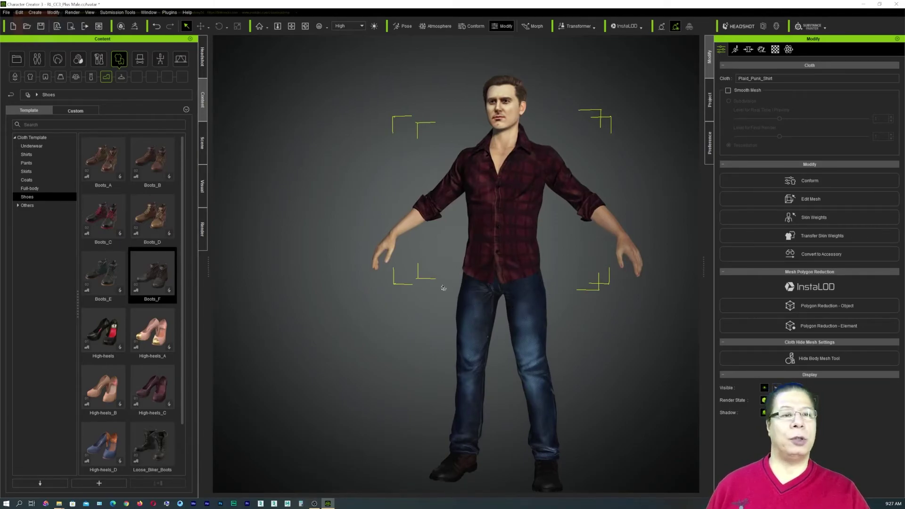
middle_click_drag(561, 270, 513, 259)
right_click_drag(499, 272, 460, 231)
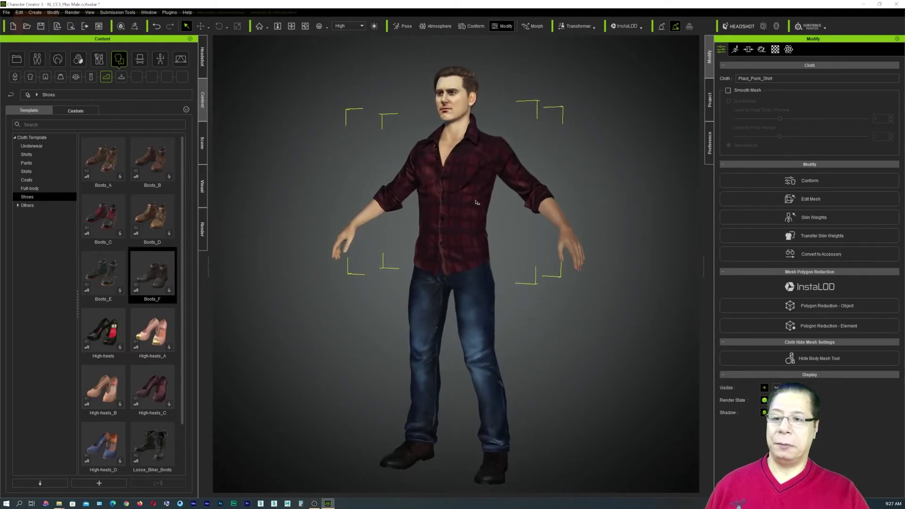
left_click(778, 216)
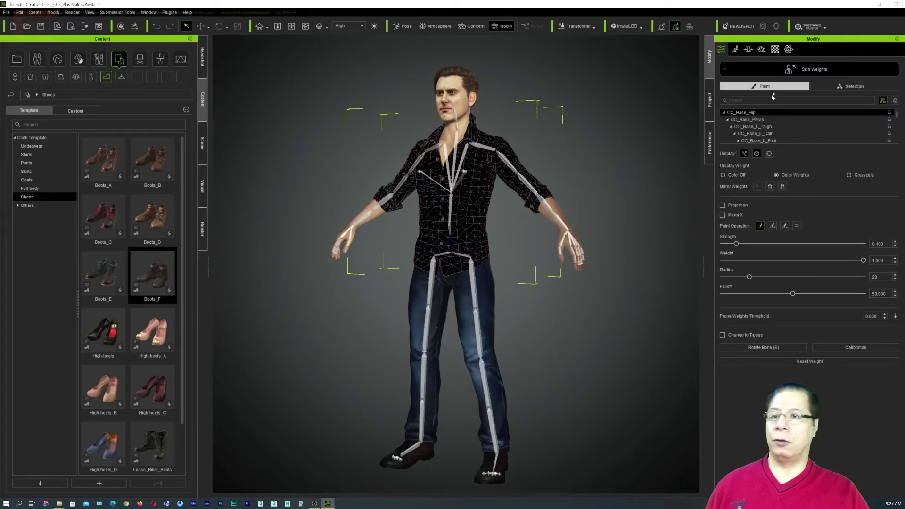
left_click(757, 69)
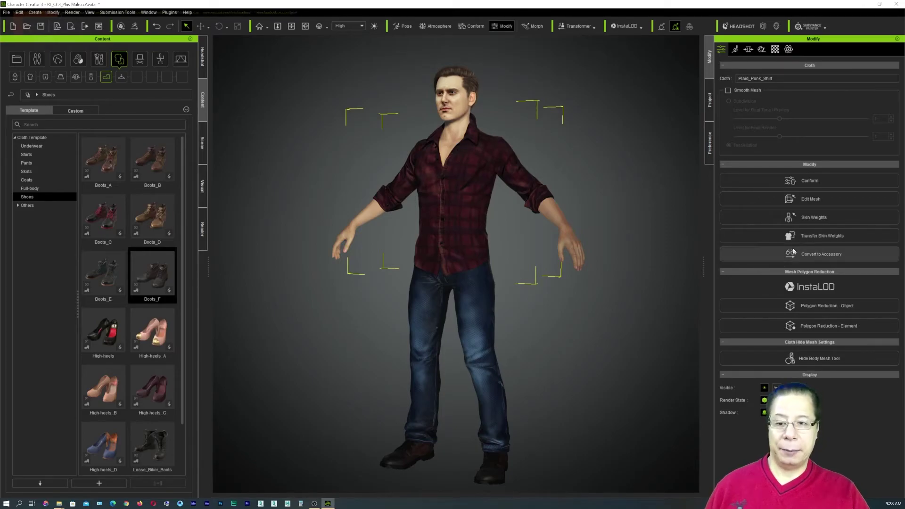
right_click_drag(511, 251, 576, 206)
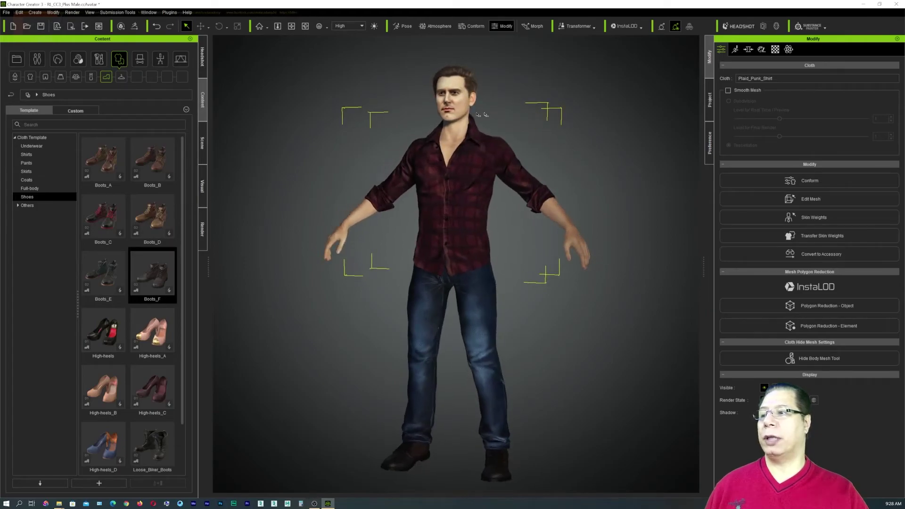
Step: Select the whole avatar and apply the _A Pose preset from the Motion templates
left_click(477, 130)
middle_click_drag(505, 235, 560, 254)
right_click_drag(560, 254, 528, 275)
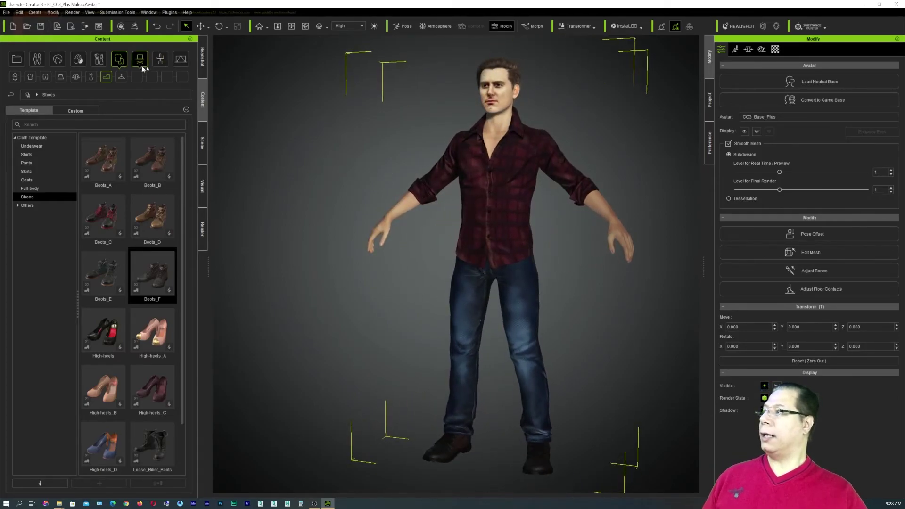
left_click(161, 59)
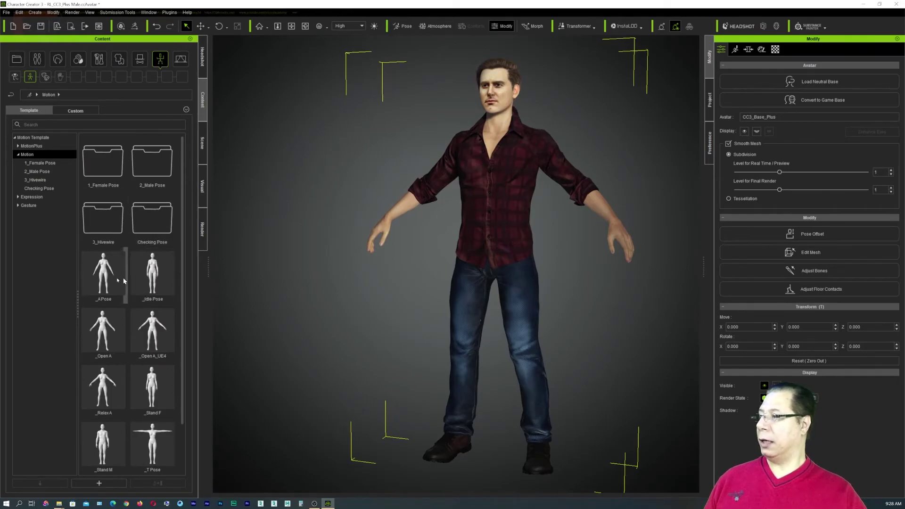
double_click(123, 273)
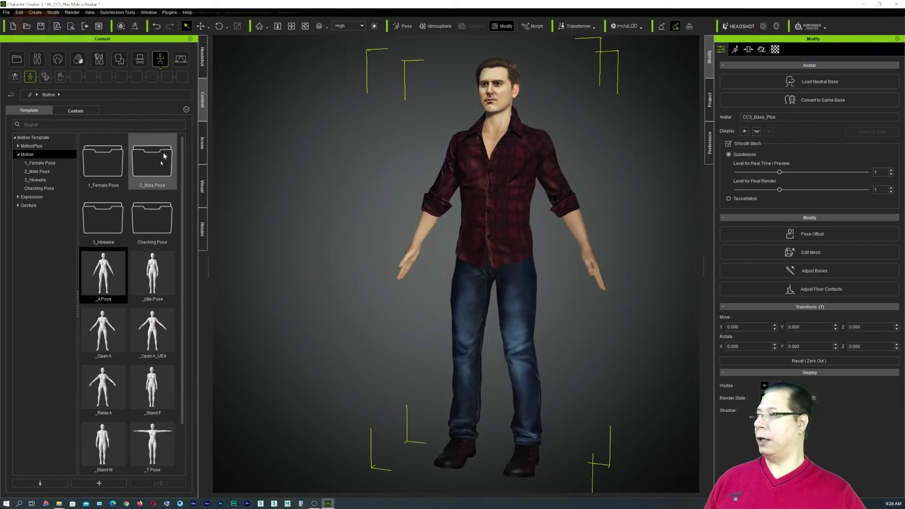
Step: Try the Coquettish pose from the male MotionPlus templates, and apply the Charming pose to the avatar
left_click(45, 147)
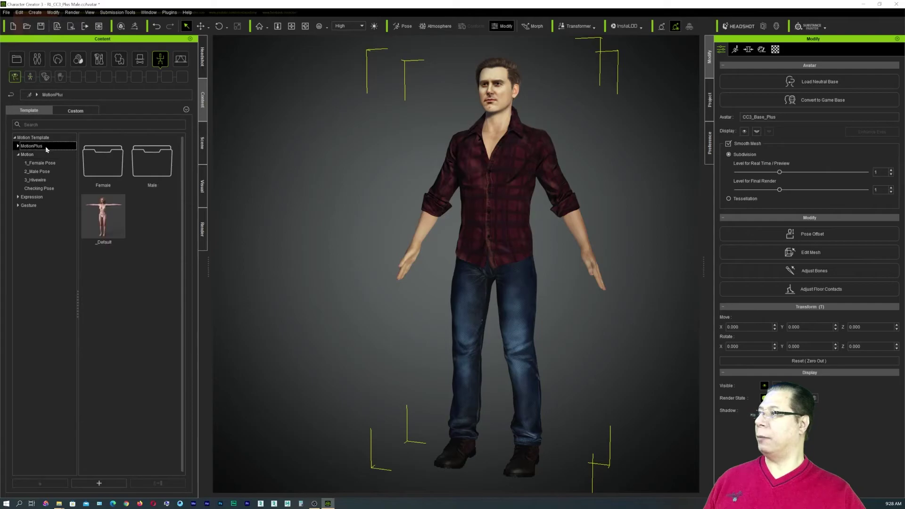
left_click(152, 164)
double_click(152, 163)
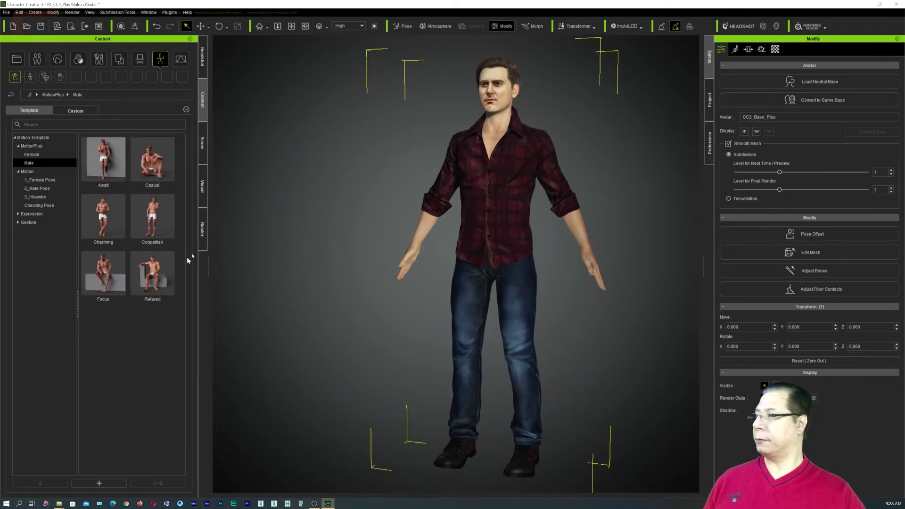
double_click(161, 216)
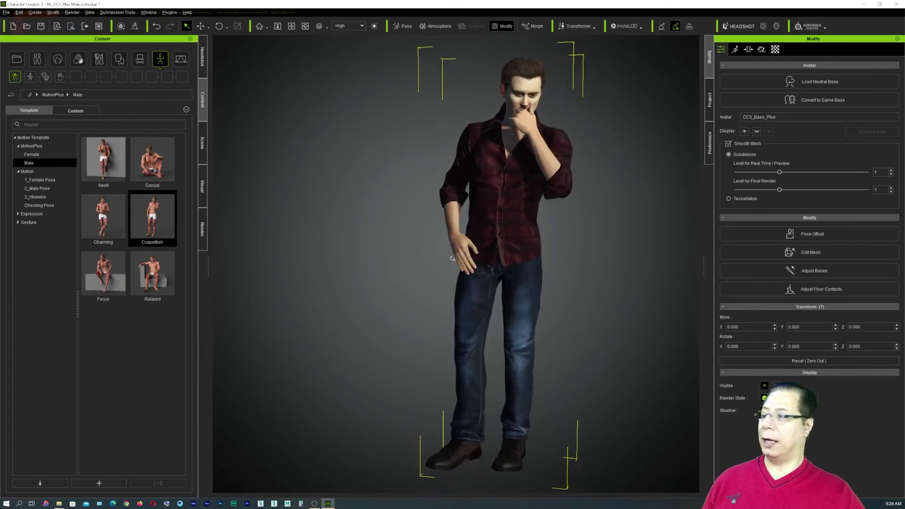
double_click(117, 224)
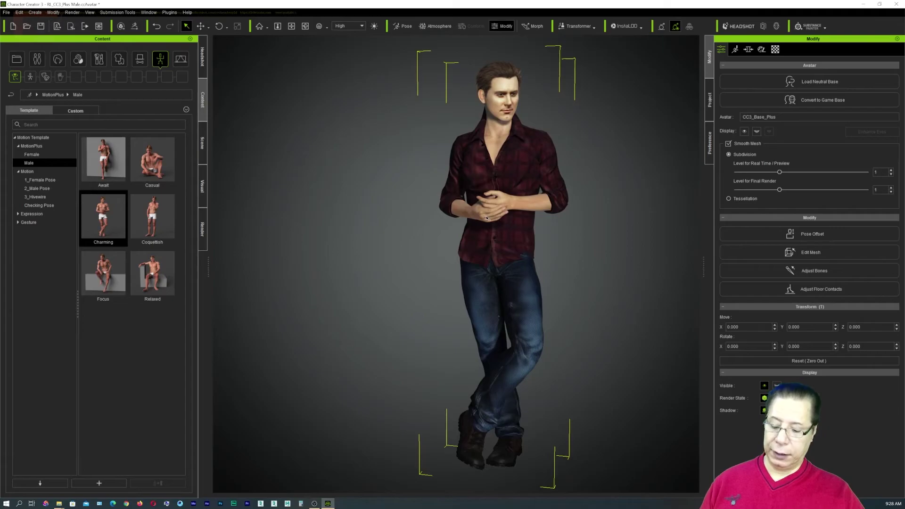
Step: Compare the posed character's face up close with the enlarged Headshot source photo
key("f")
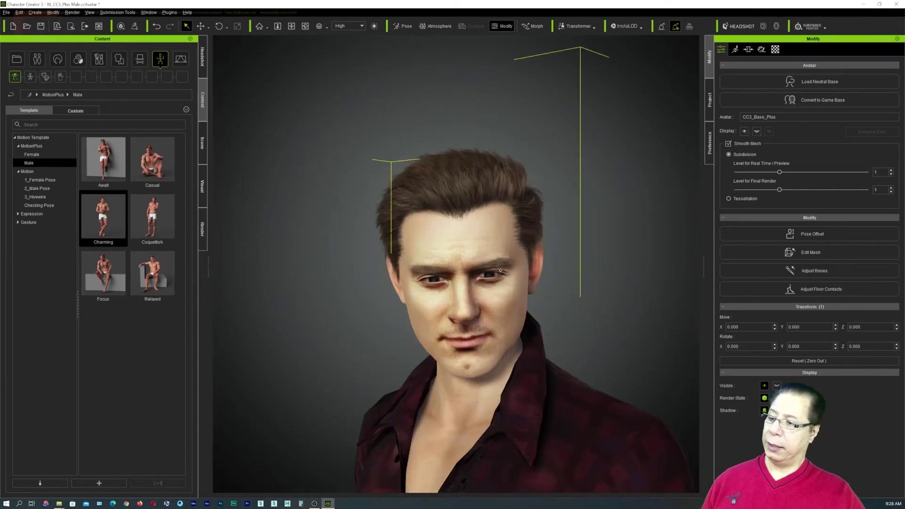
left_click(203, 59)
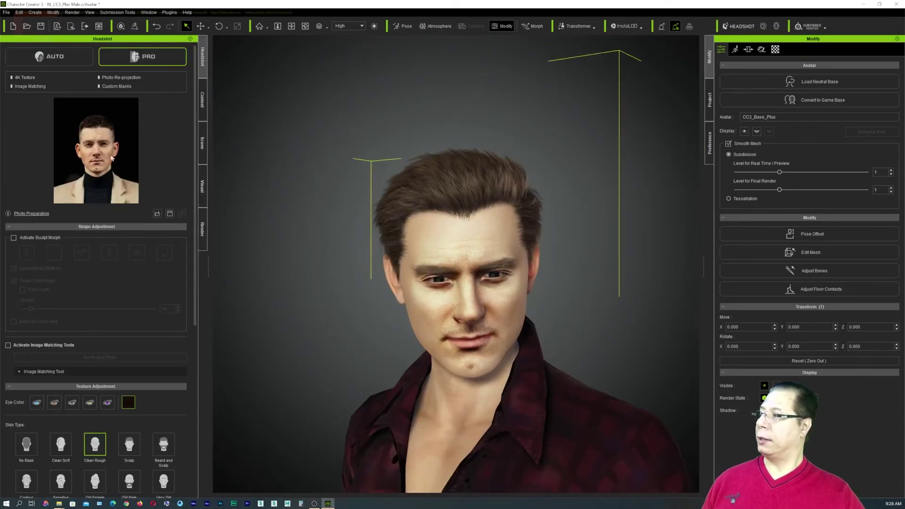
mouse_move(112, 160)
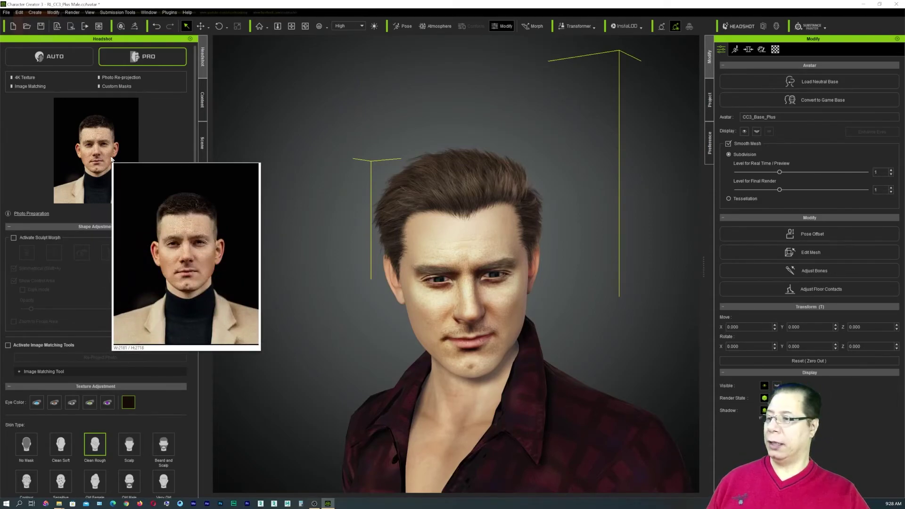
right_click_drag(534, 317, 559, 262)
scroll(566, 242, "up", 2)
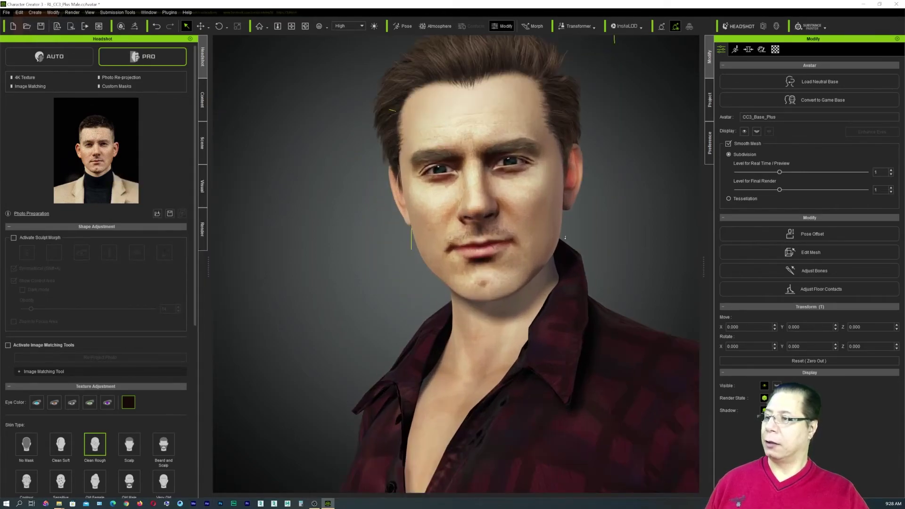
middle_click_drag(634, 223, 617, 265)
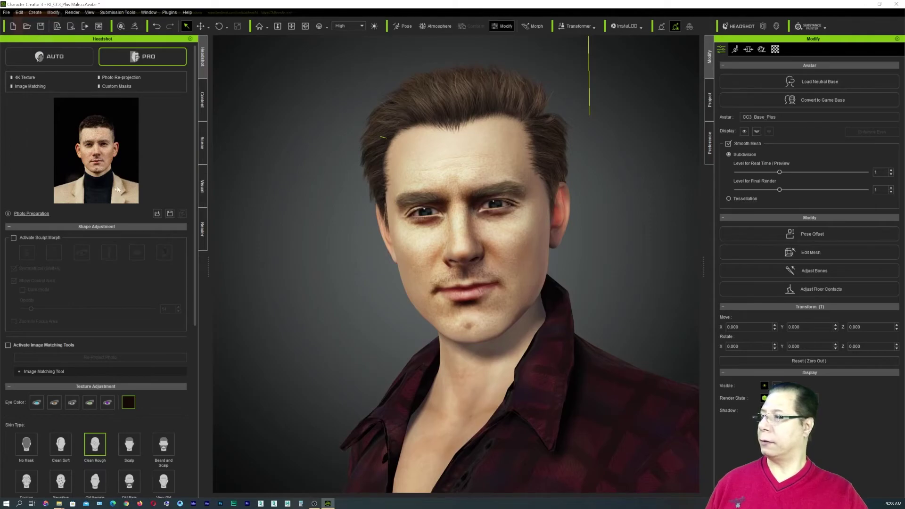
mouse_move(115, 190)
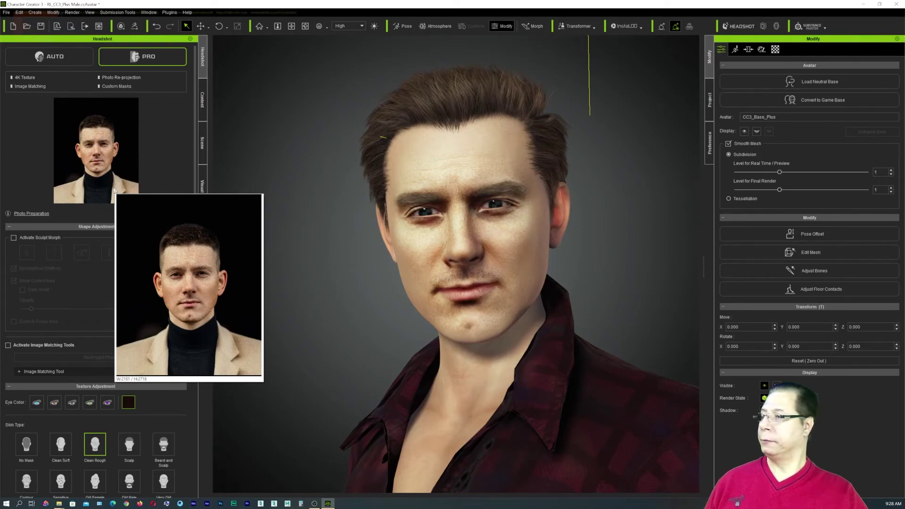
Step: Open Edit Pose for the avatar's motion, with the full figure in view and the dialog clear of it
left_click(734, 49)
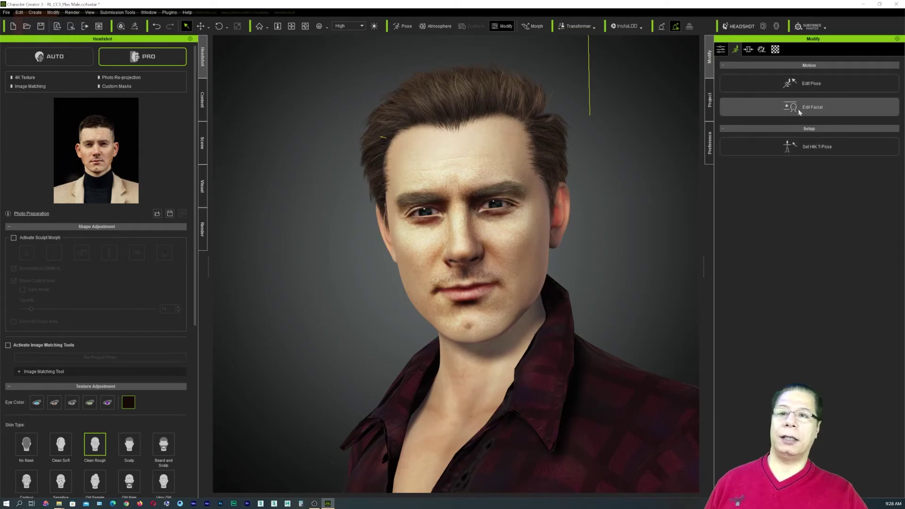
right_click_drag(643, 263, 635, 166)
scroll(530, 232, "down", 5)
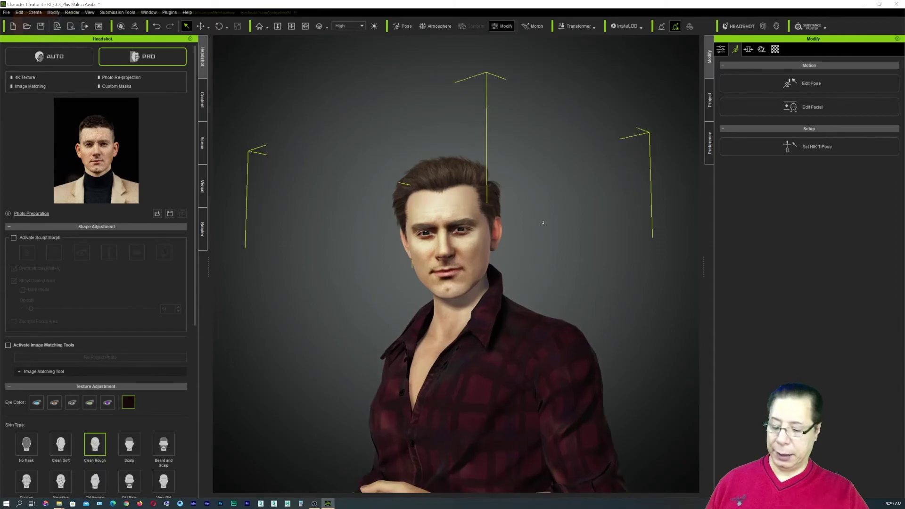
key("f")
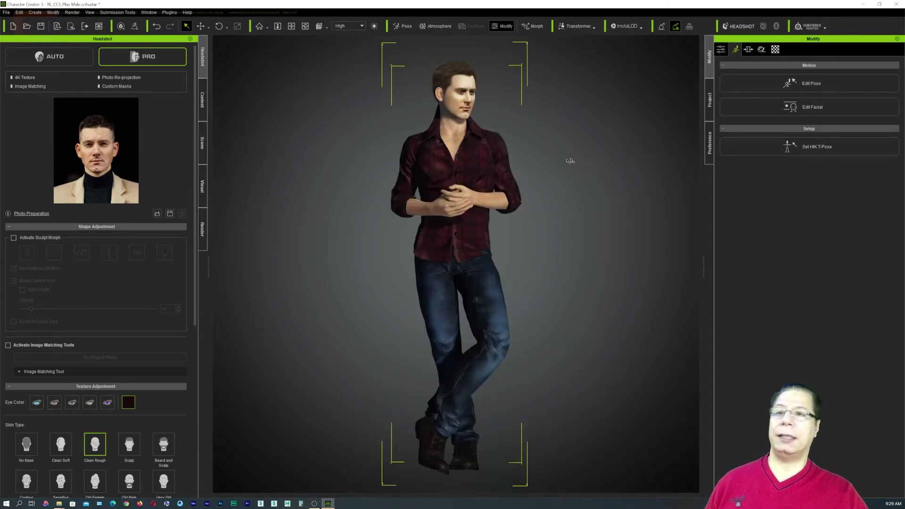
left_click(788, 85)
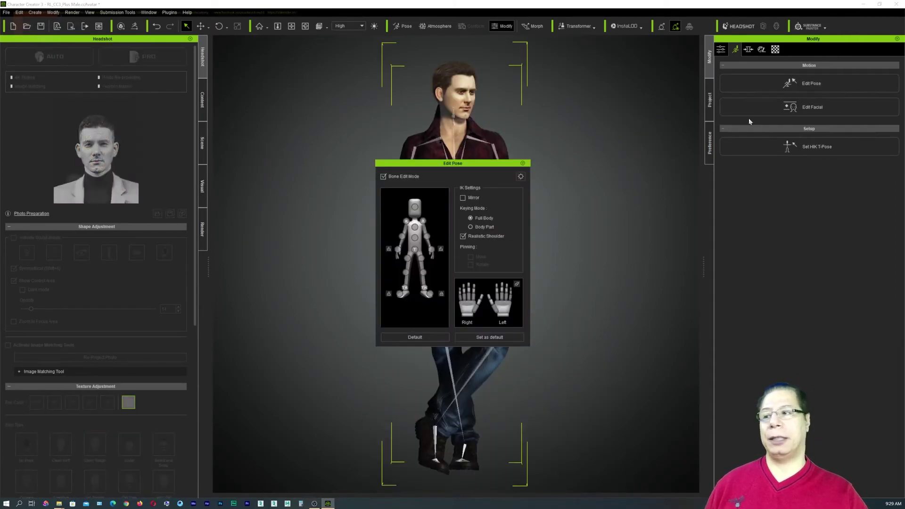
left_click_drag(492, 169, 755, 177)
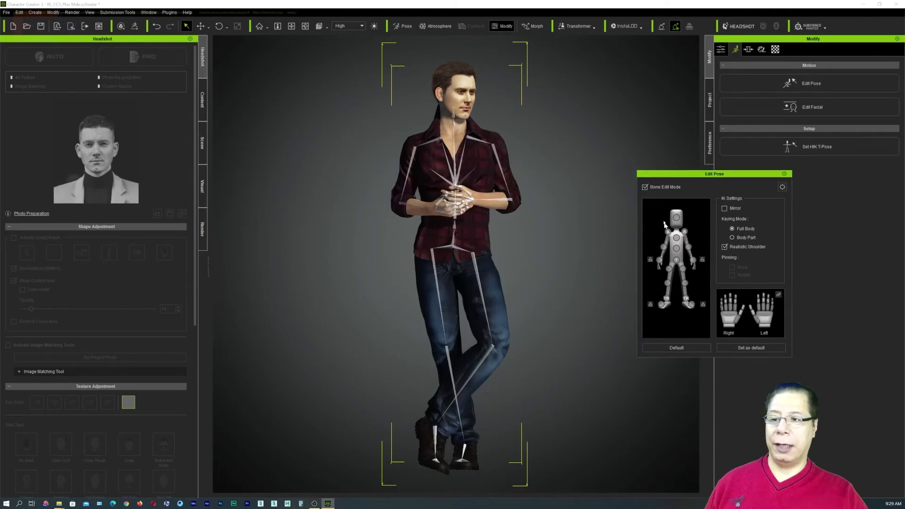
Step: Rotate the right forearm bone so the arm extends out away from the body, and close pose editing
left_click(664, 247)
key("e")
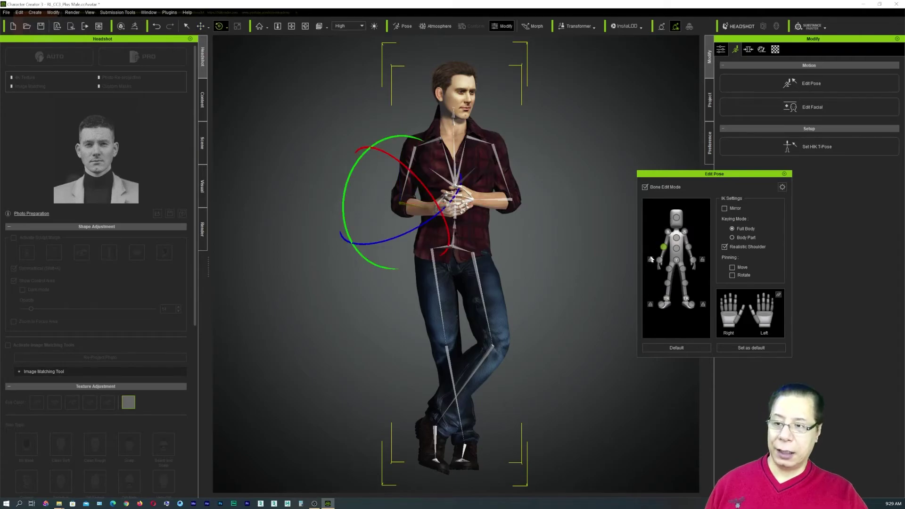
left_click(689, 247)
left_click(664, 247, "ctrl")
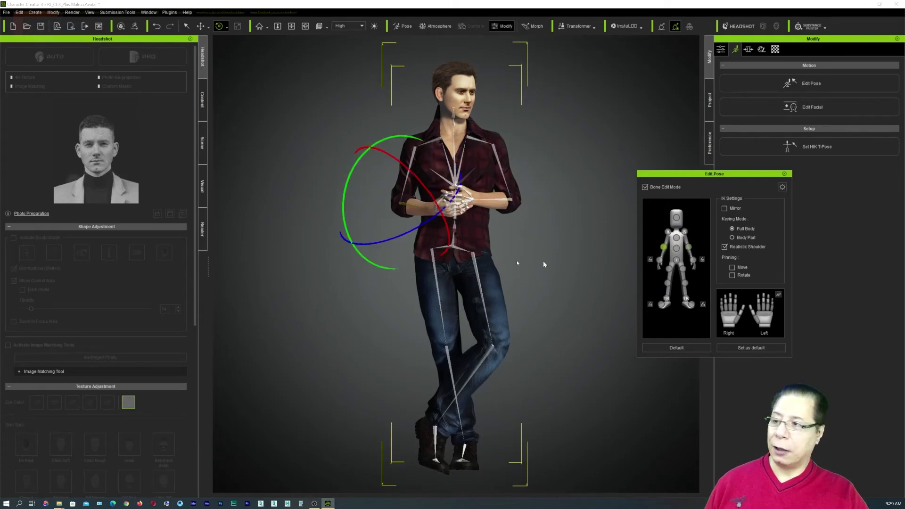
left_click_drag(410, 230, 398, 233)
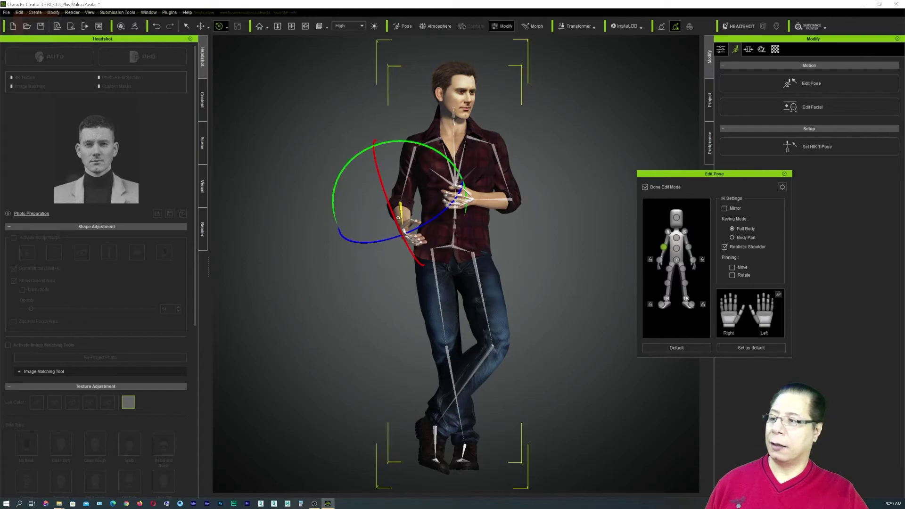
left_click_drag(395, 219, 491, 222)
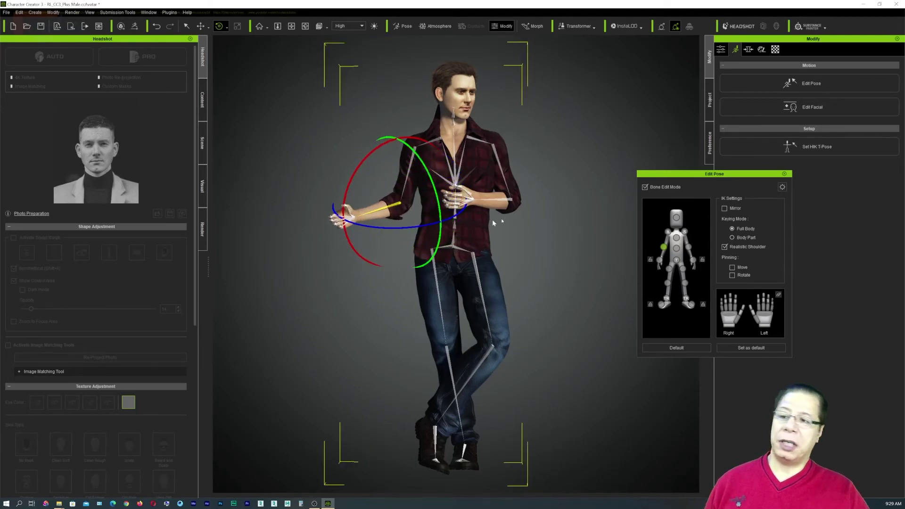
left_click(784, 173)
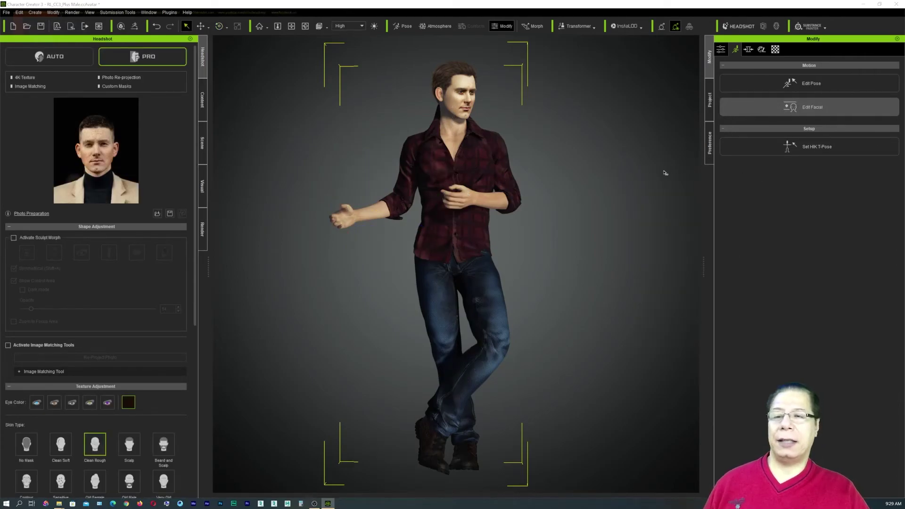
Step: Open Edit Facial's expression presets and try 12_Happy, 10_Happy and 9_Happy on the face
left_click_drag(475, 137, 728, 126)
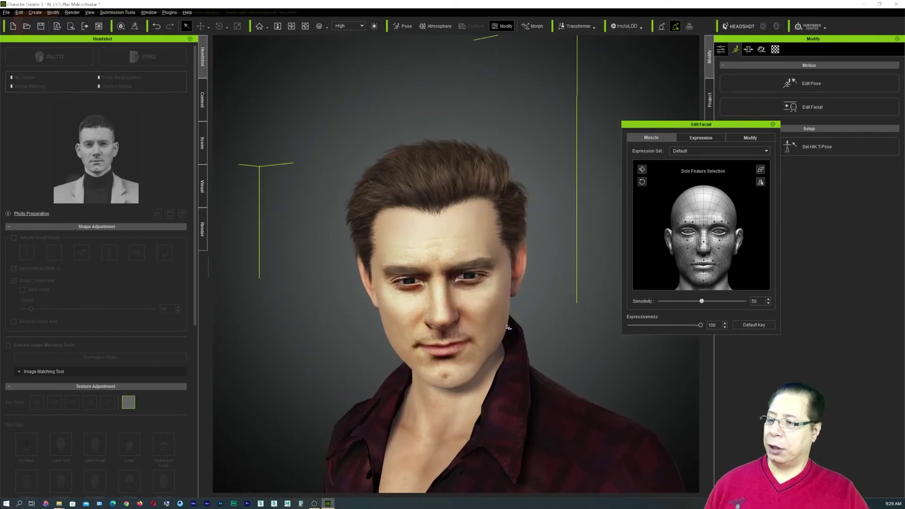
left_click(702, 138)
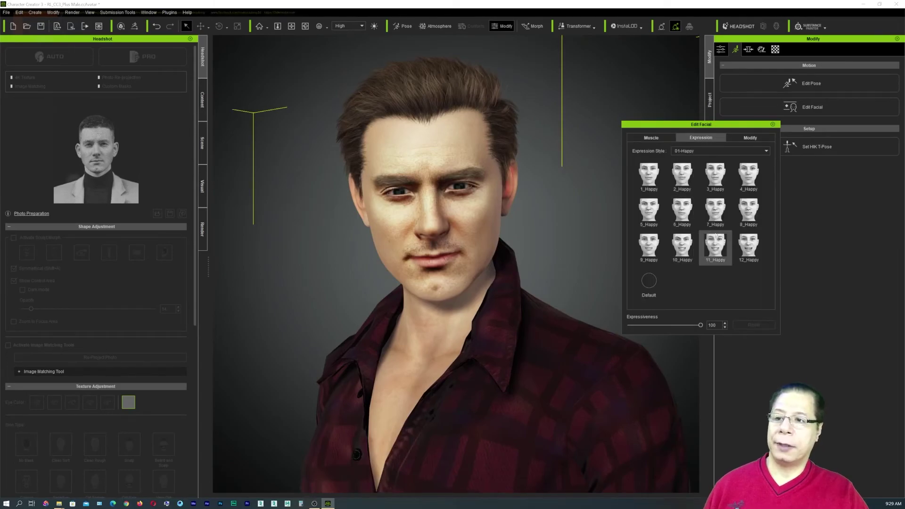
left_click(753, 250)
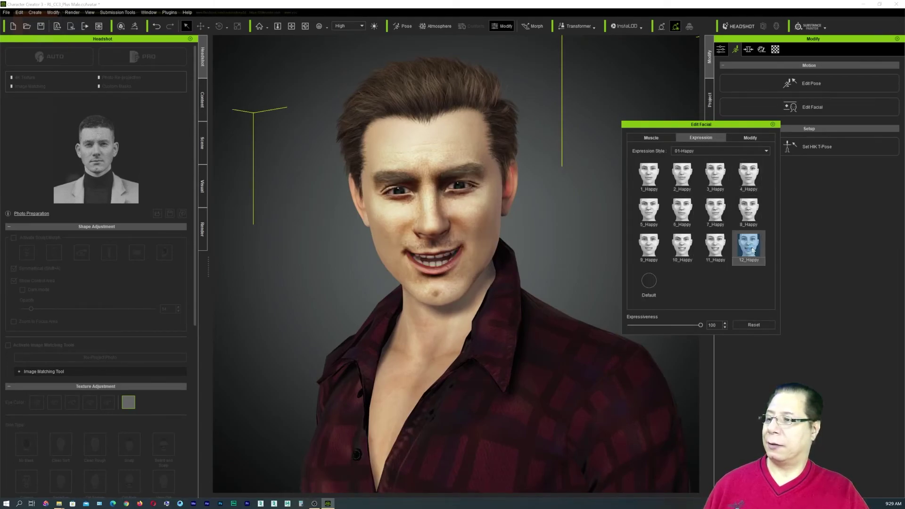
left_click(683, 246)
left_click(649, 247)
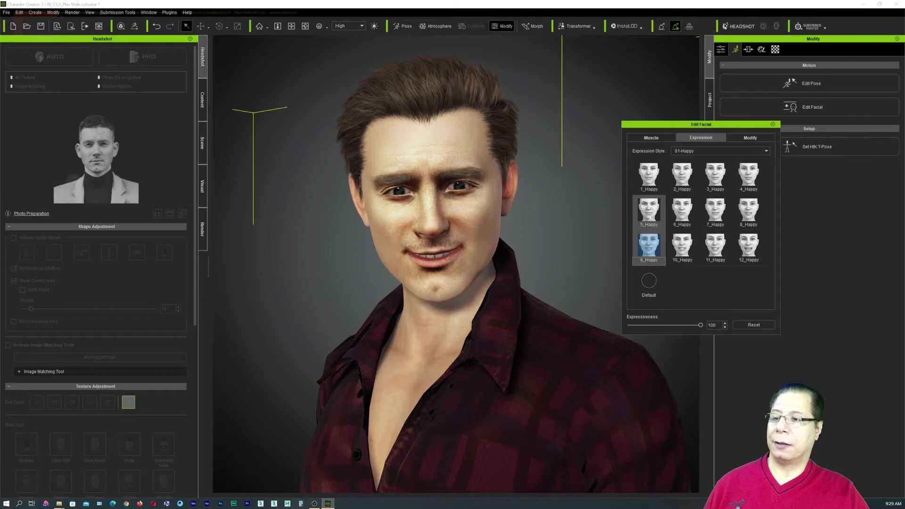
Step: Try the other Happy expressions including 1, 2, 6, 3, 7, 4, 8 and 11, return to 12_Happy, and reset the face
left_click(648, 175)
left_click(682, 174)
left_click(680, 205)
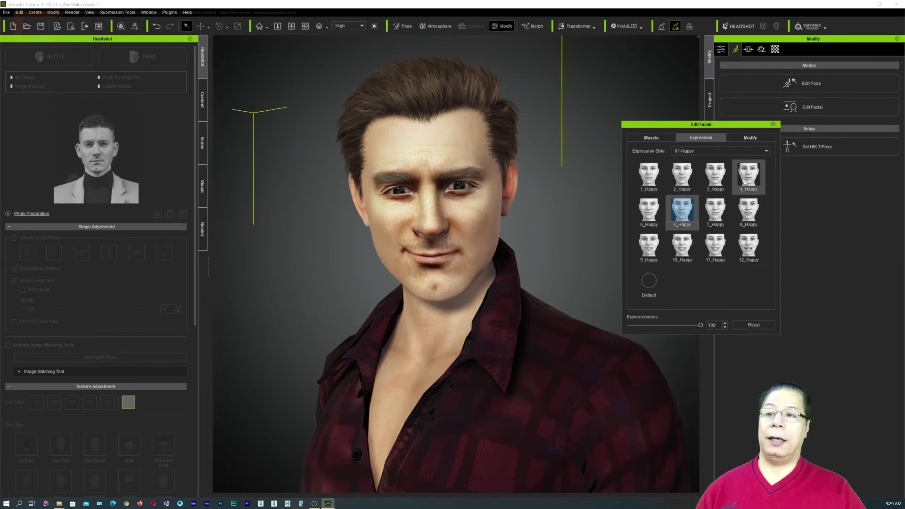
left_click(715, 175)
left_click(715, 210)
left_click(752, 178)
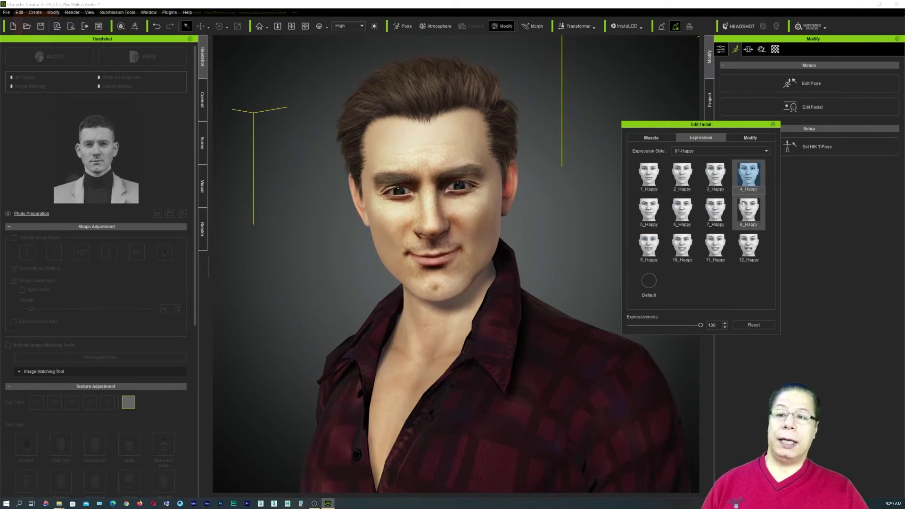
left_click(749, 210)
left_click(716, 245)
left_click(749, 247)
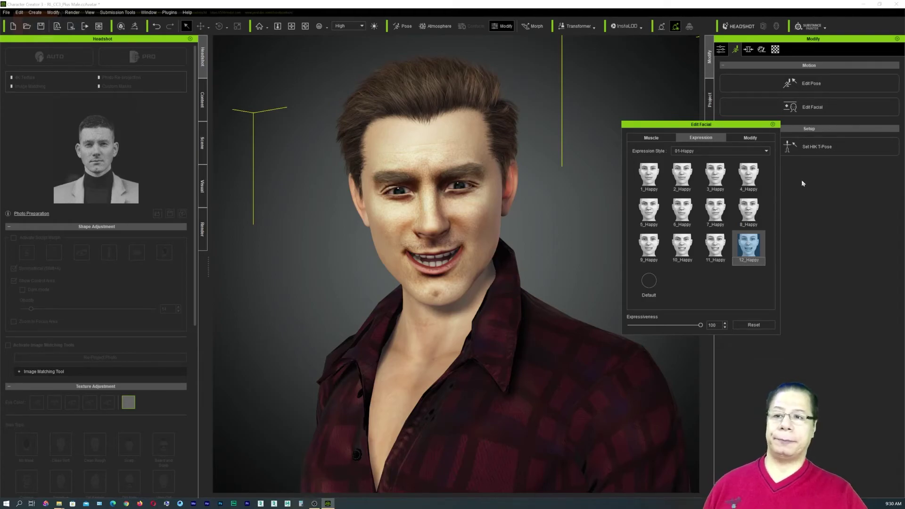
left_click(747, 324)
Step: Switch the expression style to 02-Sad, try 10_Sad at expressiveness 100, and reset the face
left_click(690, 150)
scroll(693, 167, "up", 3)
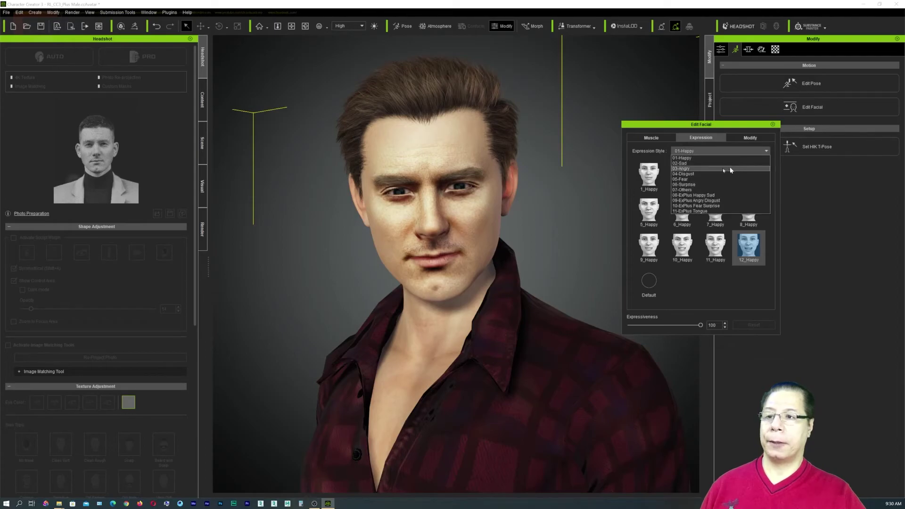
left_click(711, 162)
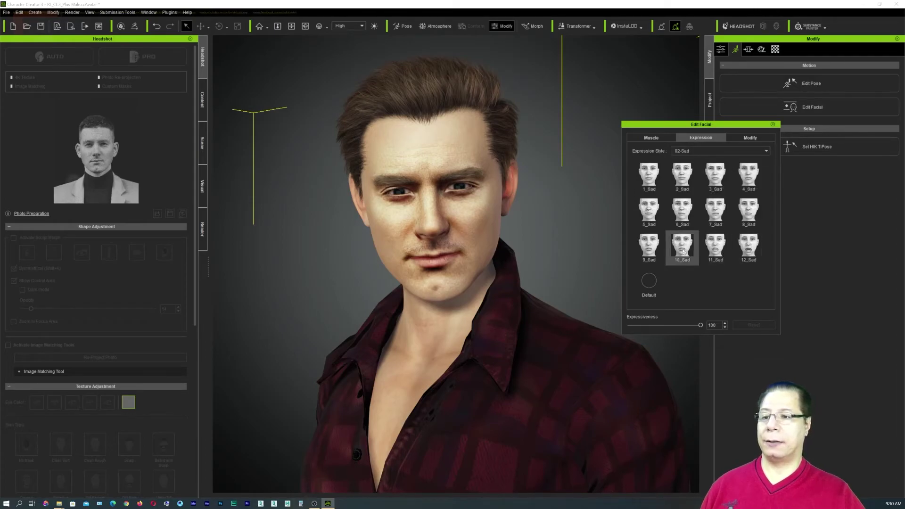
left_click(683, 251)
mouse_move(701, 328)
left_mouse_down()
mouse_move(625, 326)
mouse_move(702, 326)
left_mouse_up()
left_click(739, 325)
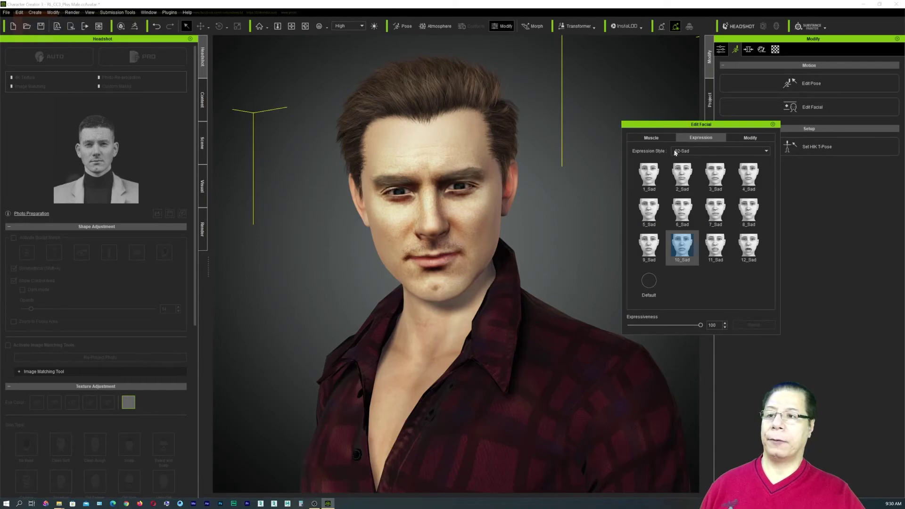
Step: Try the Brow Raise Inner Left slider in Edit Facial's Modify settings and return it to 0
left_click(748, 140)
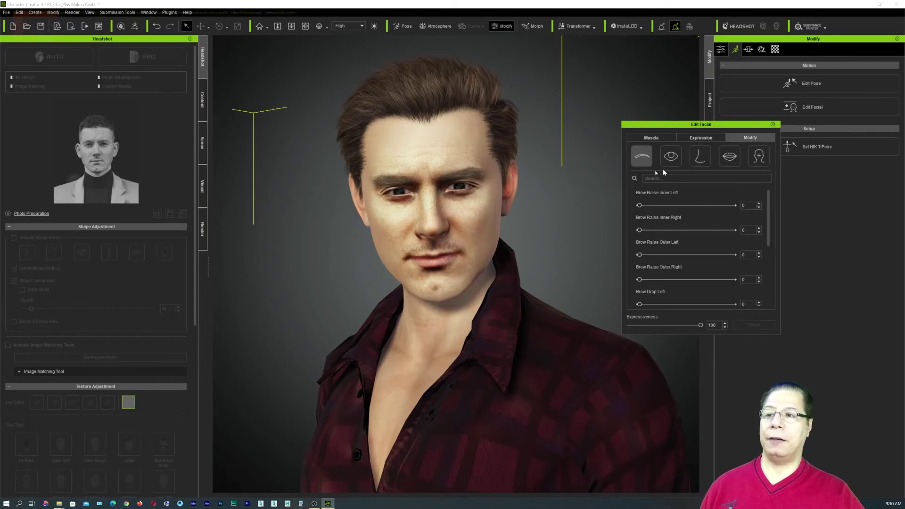
left_click_drag(663, 207, 600, 207)
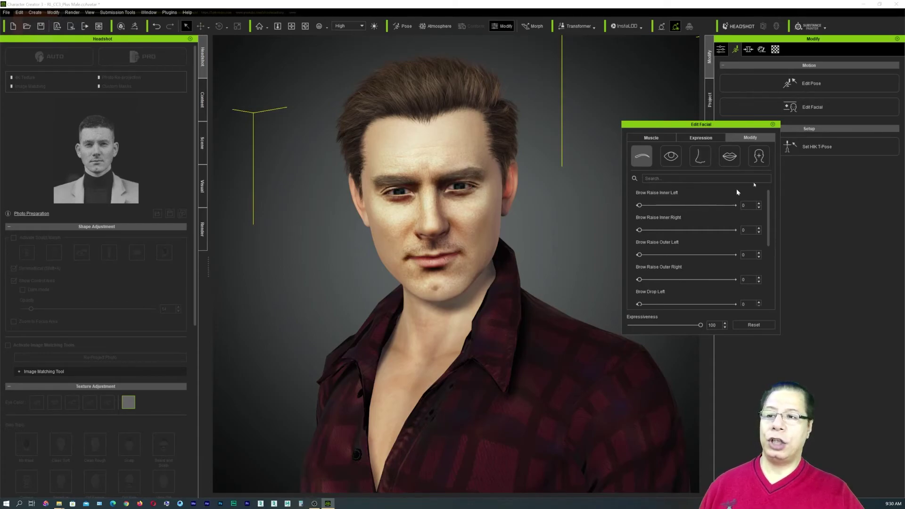
Step: Try moving the brows with Edit Facial's Muscle controls, restore the default key, and close Edit Facial
left_click(650, 138)
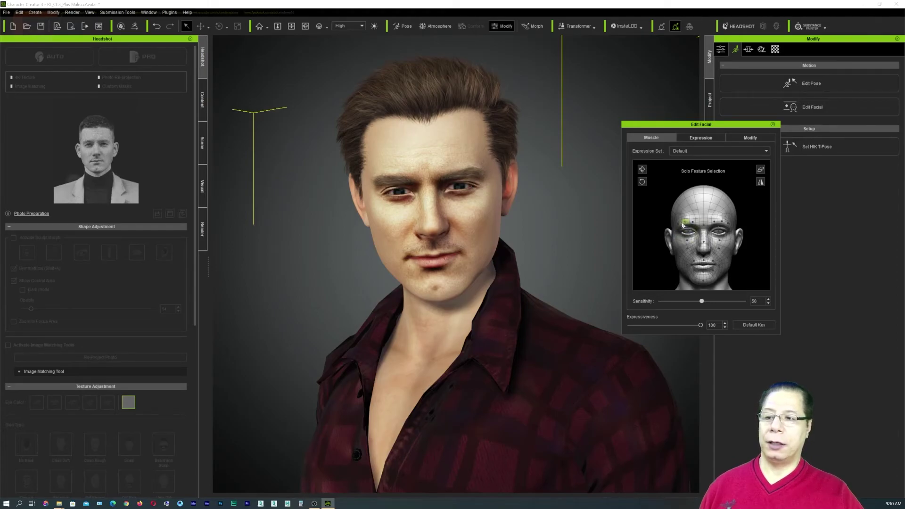
left_click(729, 225)
mouse_move(640, 203)
left_mouse_down()
mouse_move(635, 169)
mouse_move(650, 257)
mouse_move(654, 205)
mouse_move(646, 205)
mouse_move(653, 268)
mouse_move(643, 204)
mouse_move(656, 231)
mouse_move(652, 202)
left_mouse_up()
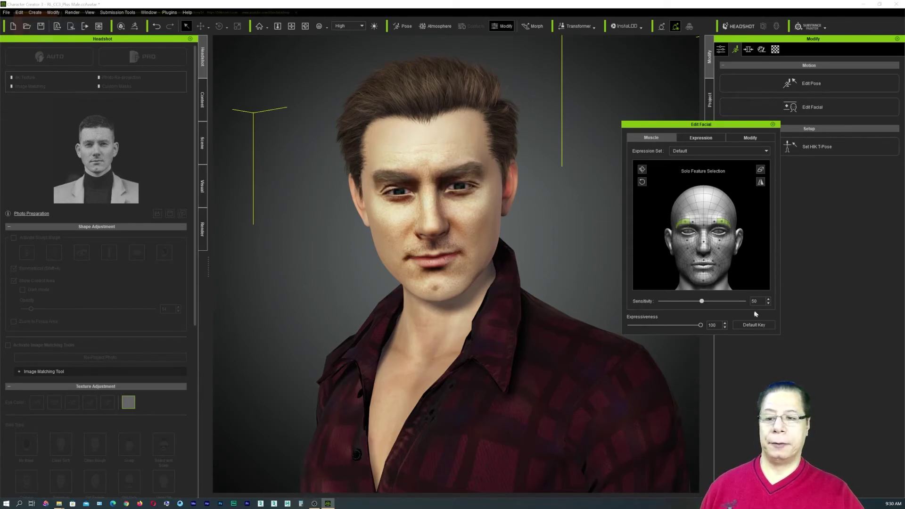
left_click(749, 325)
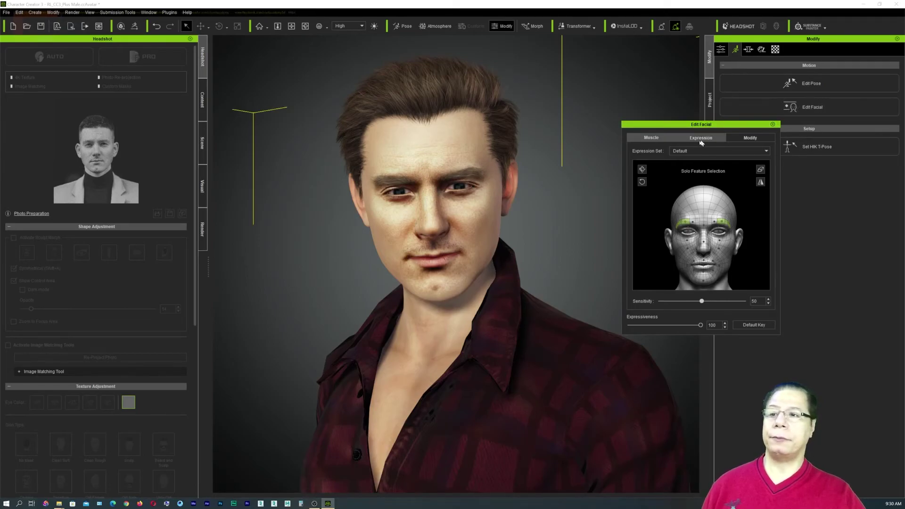
left_click(773, 126)
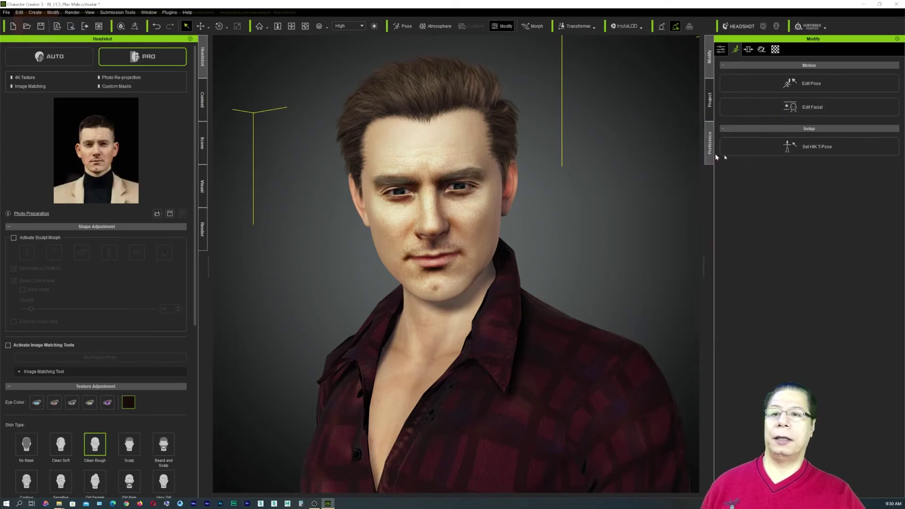
Step: Select the plaid shirt on the full figure and open its material list and texture settings
scroll(564, 249, "down", 5)
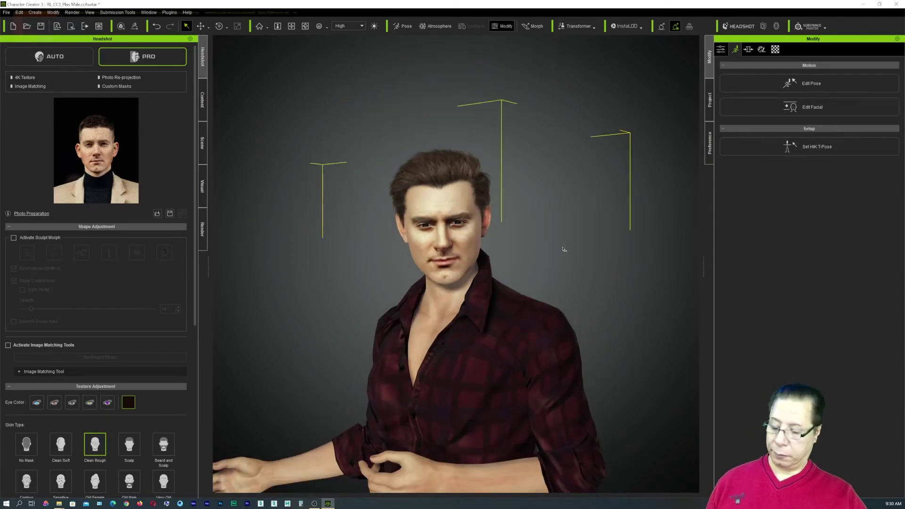
key("f")
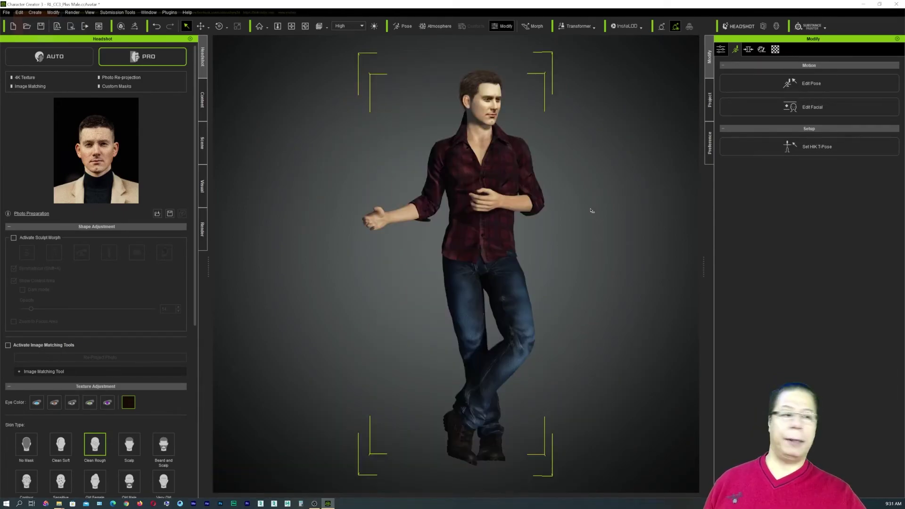
left_click(720, 50)
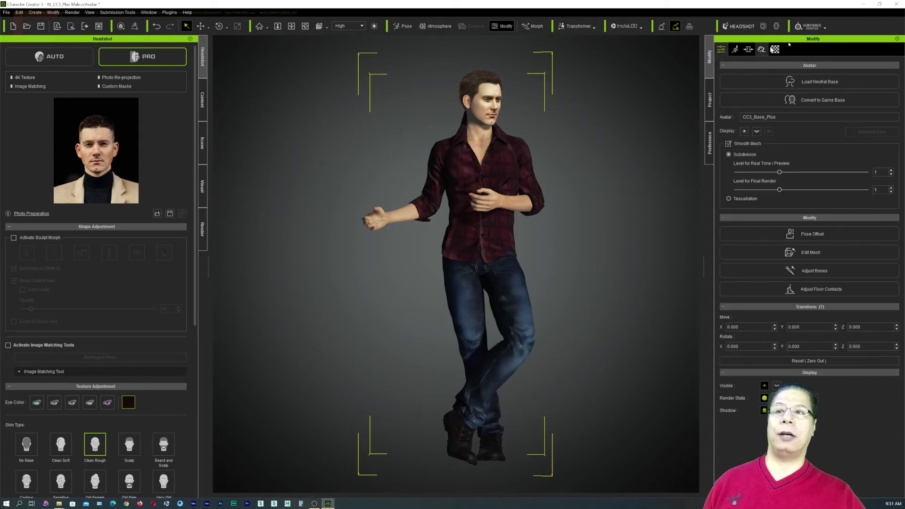
left_click(502, 140)
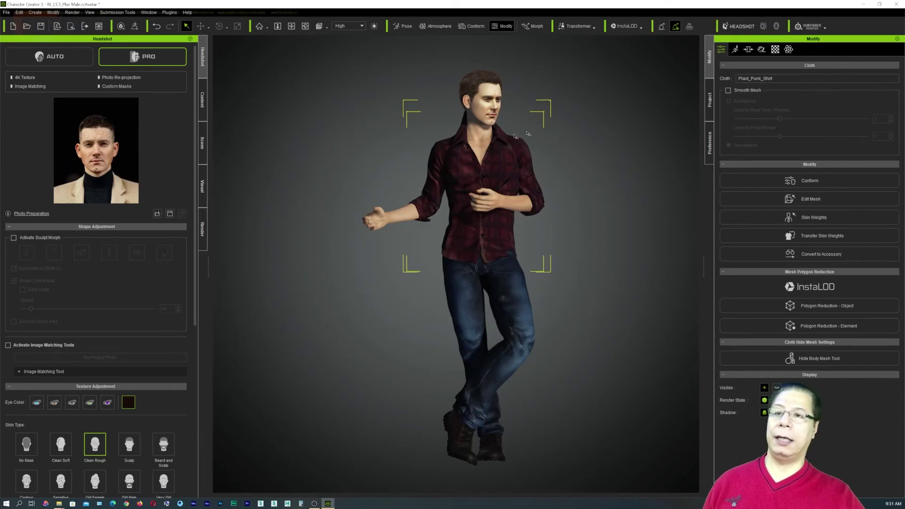
left_click(775, 49)
left_click(762, 50)
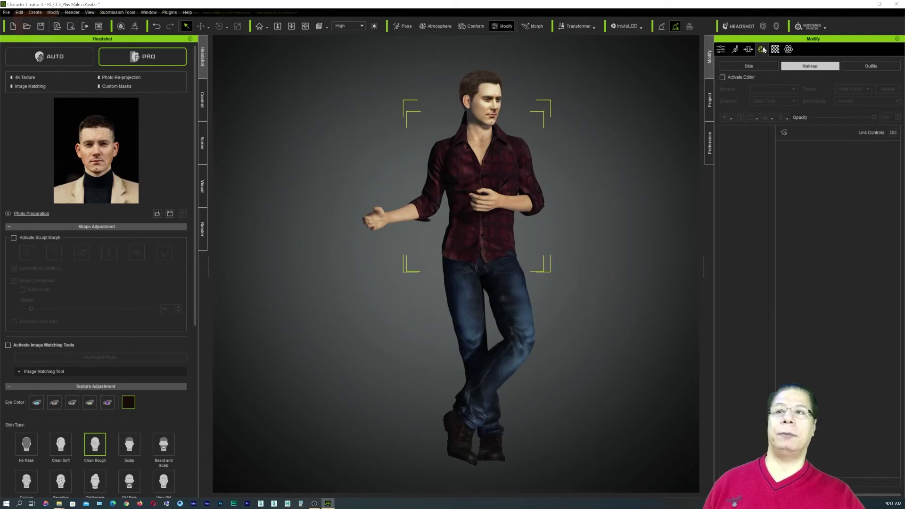
left_click(775, 49)
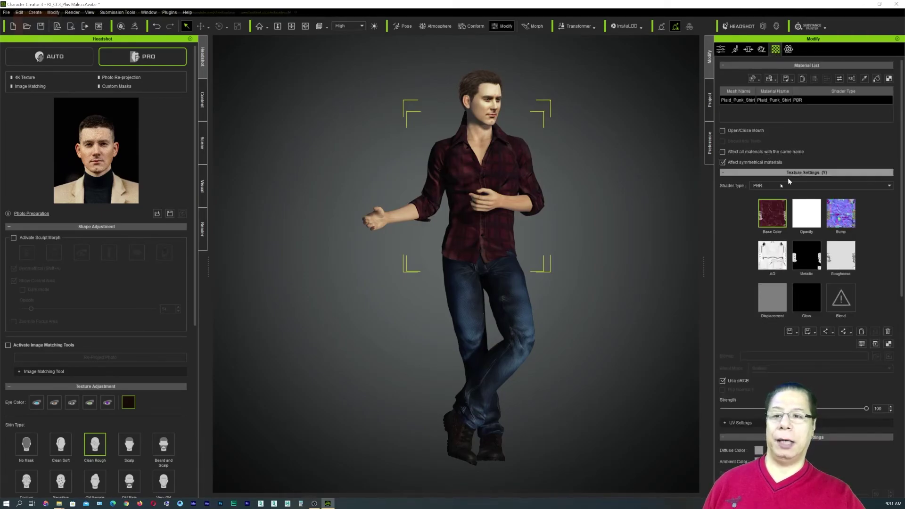
mouse_move(771, 218)
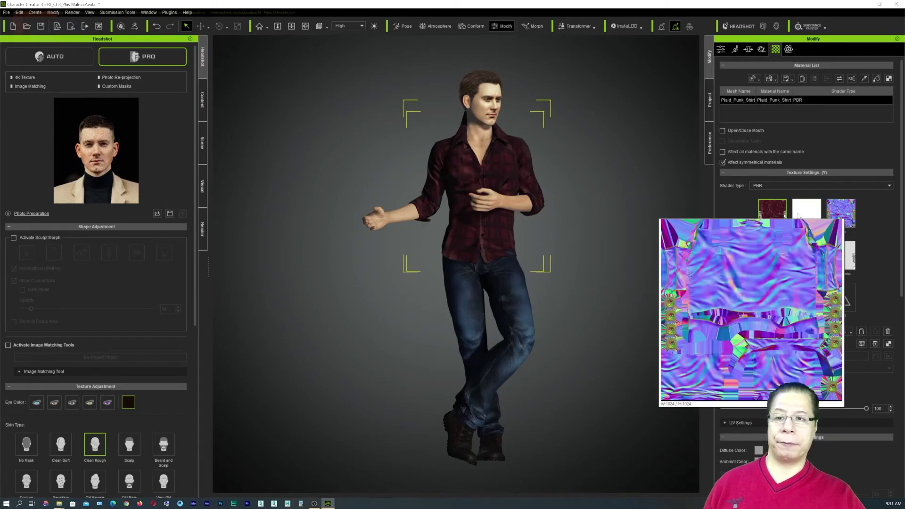
Step: Launch external editing of the shirt's Base Color texture, choosing Photoshop.exe from C:\Program Files\Adobe\Adobe Photoshop 2022 as the editor
left_click(875, 345)
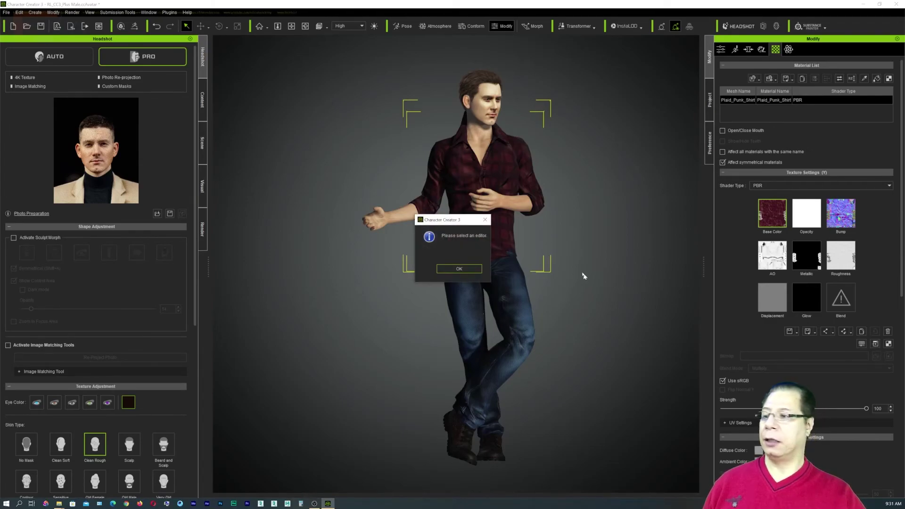
left_click(464, 267)
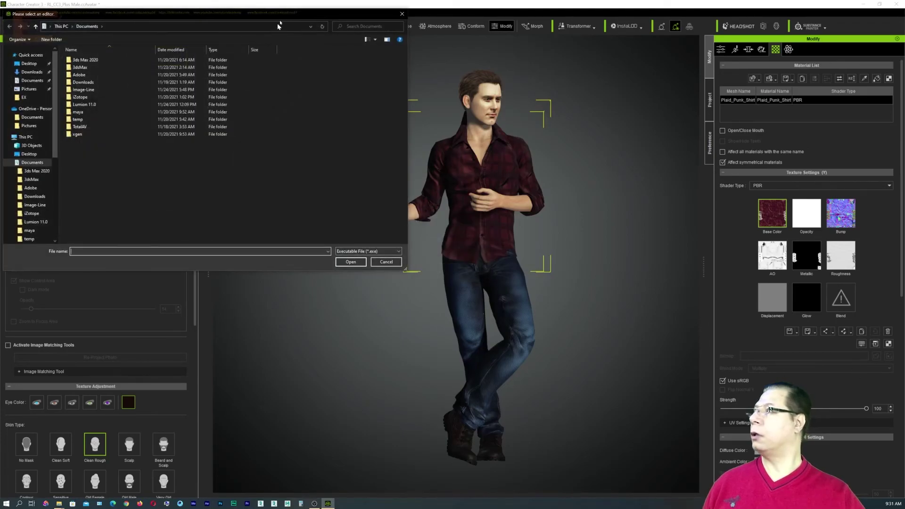
left_click_drag(297, 40, 570, 73)
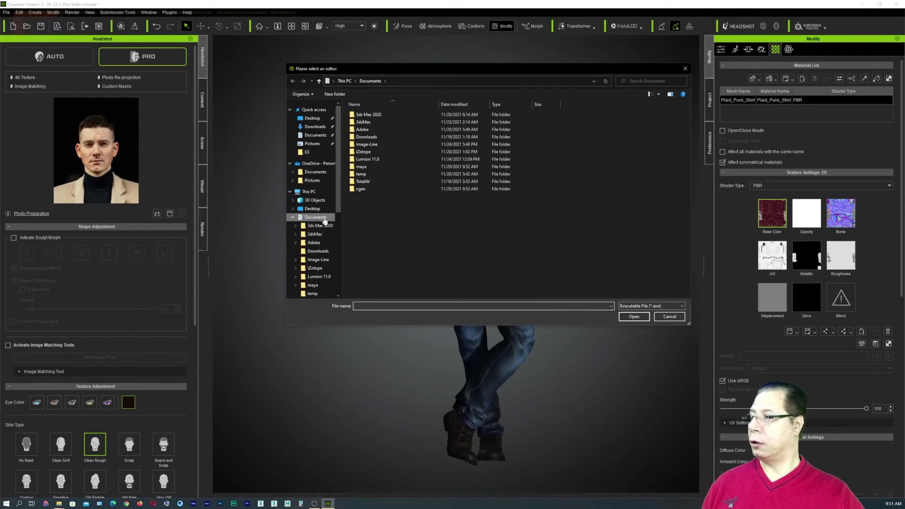
left_click(309, 191)
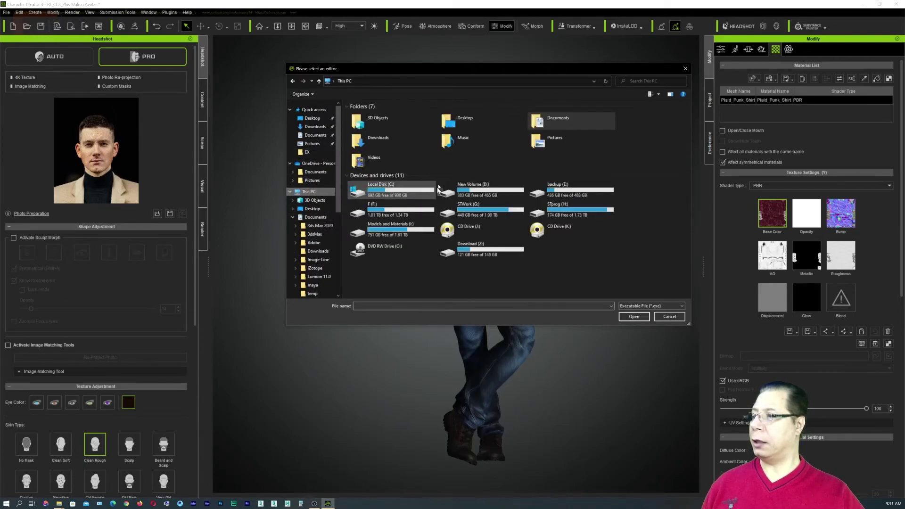
double_click(383, 195)
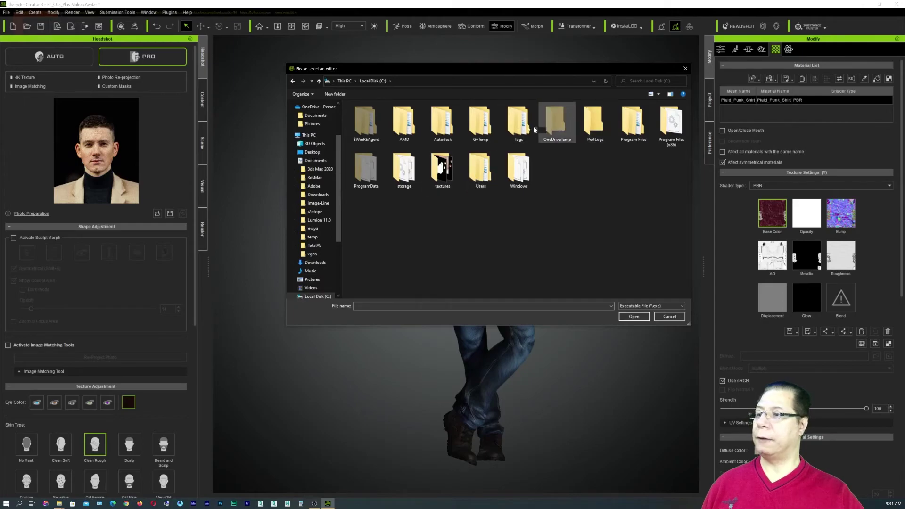
double_click(633, 124)
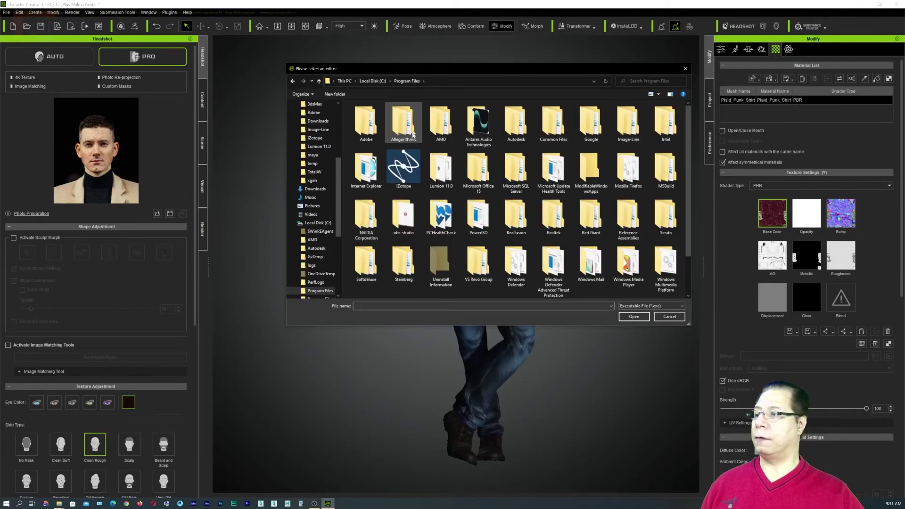
double_click(374, 125)
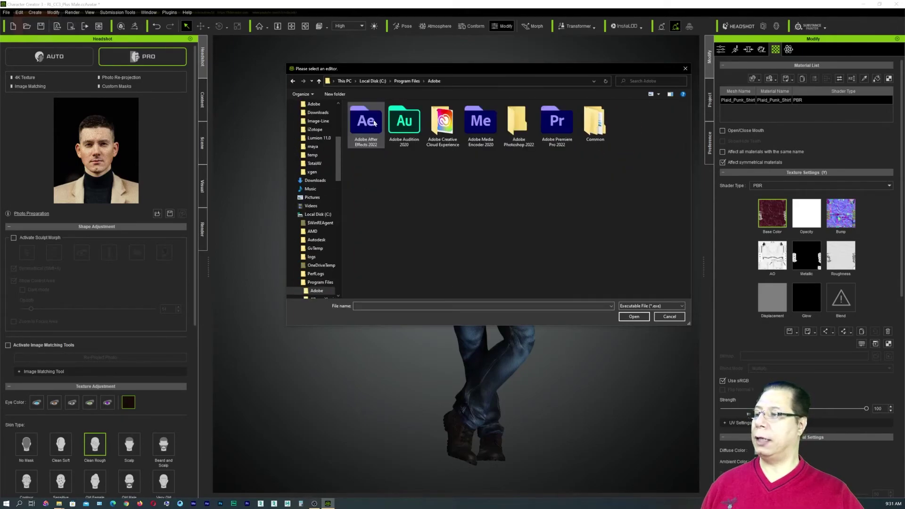
double_click(521, 126)
left_click(557, 163)
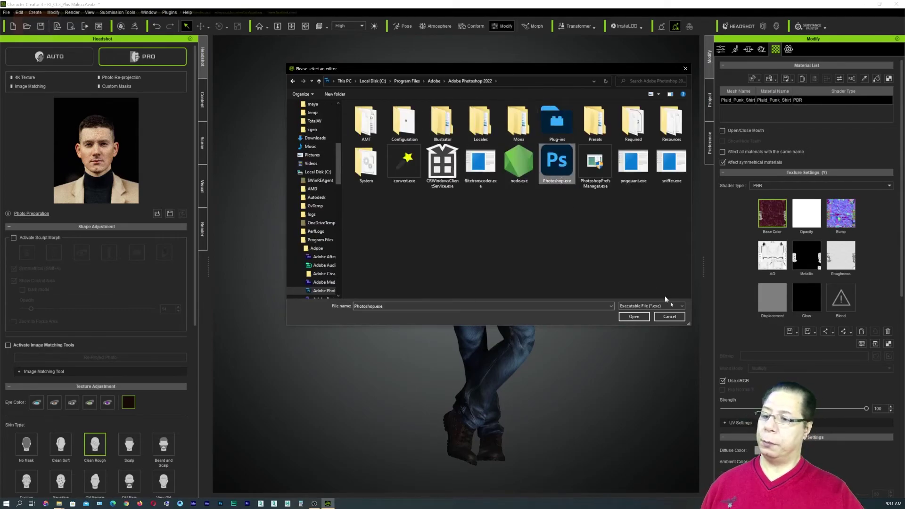
left_click(635, 316)
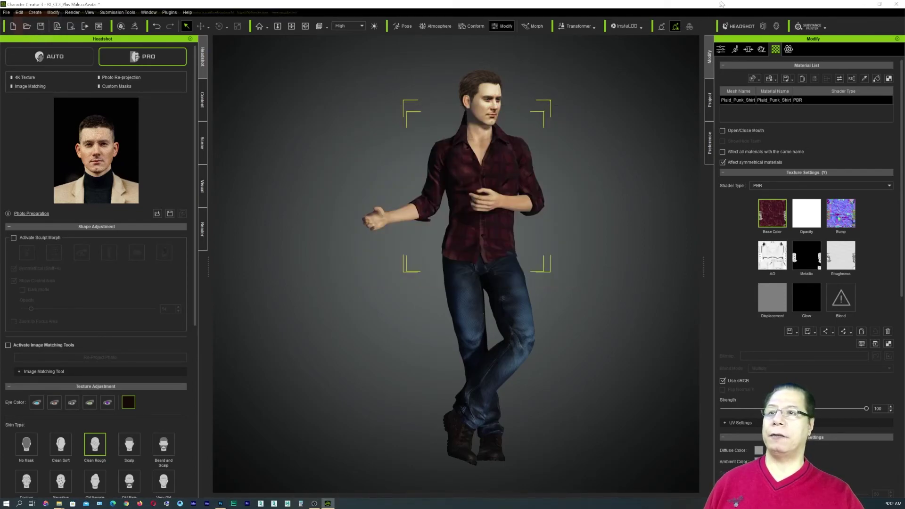
Step: Try black, red and magenta as the shirt's diffuse color, and apply the magenta #ff00a5
left_click(760, 451)
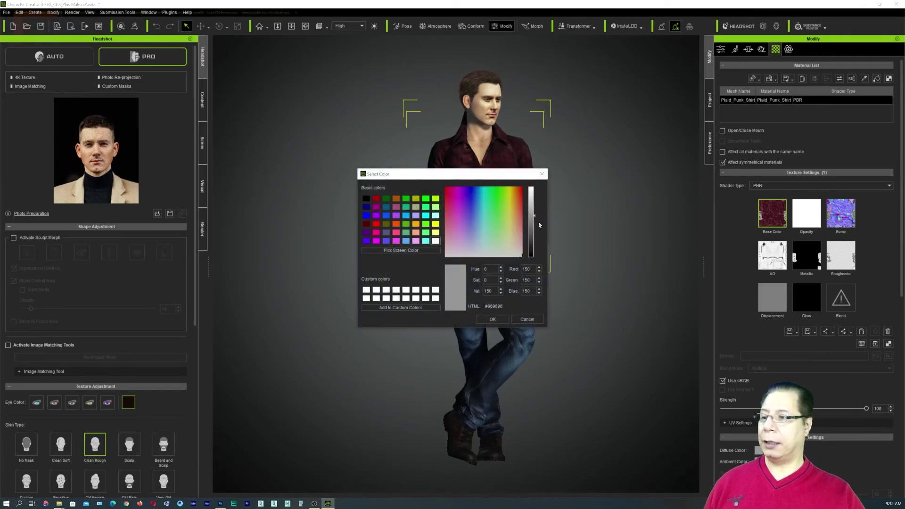
left_click_drag(533, 220, 532, 263)
left_click_drag(595, 280, 706, 252)
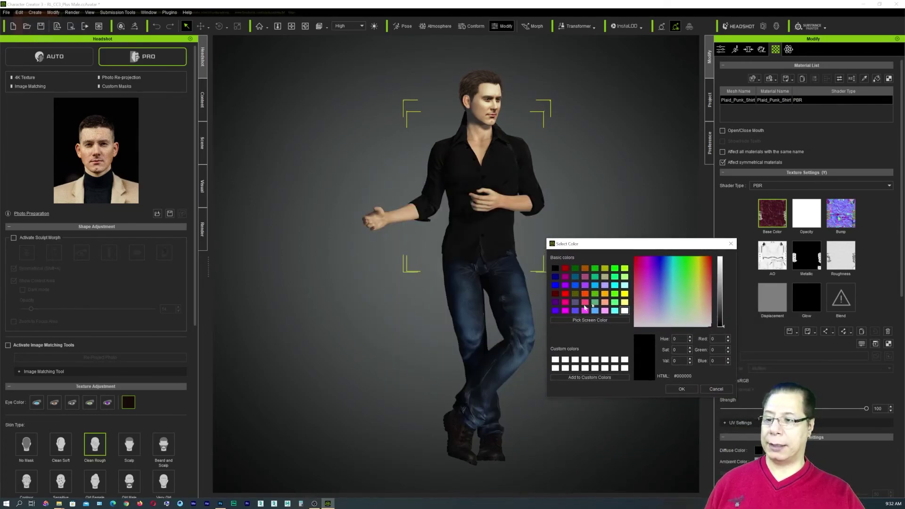
left_click_drag(693, 261, 639, 256)
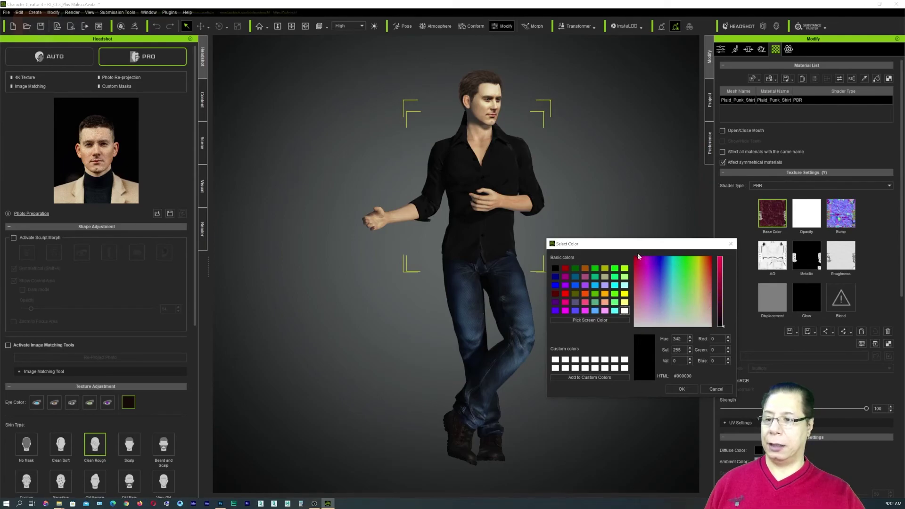
left_click_drag(722, 326, 715, 262)
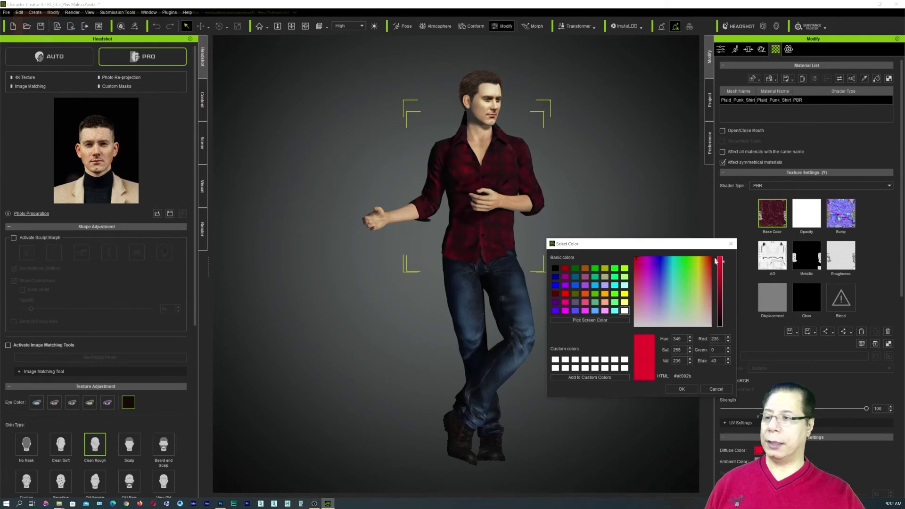
mouse_move(639, 262)
left_mouse_down()
mouse_move(709, 257)
mouse_move(627, 253)
mouse_move(670, 255)
mouse_move(642, 255)
left_mouse_up()
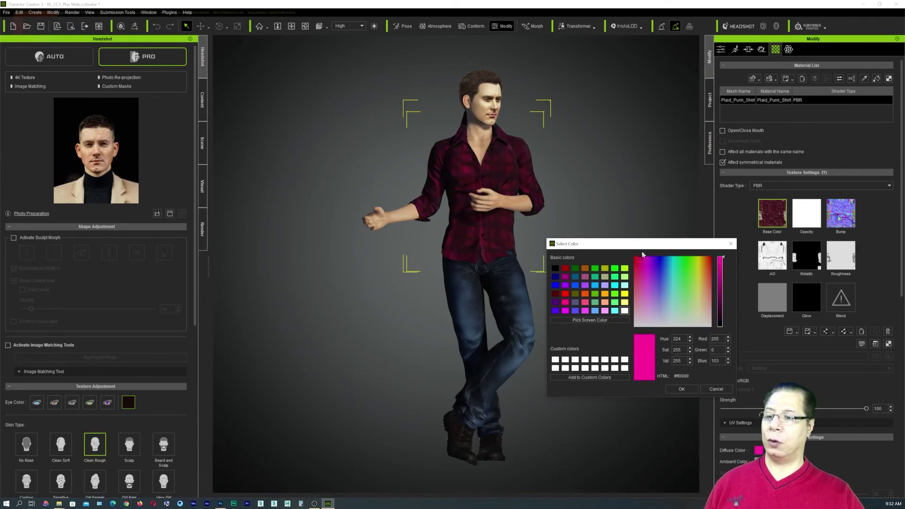
left_click(682, 388)
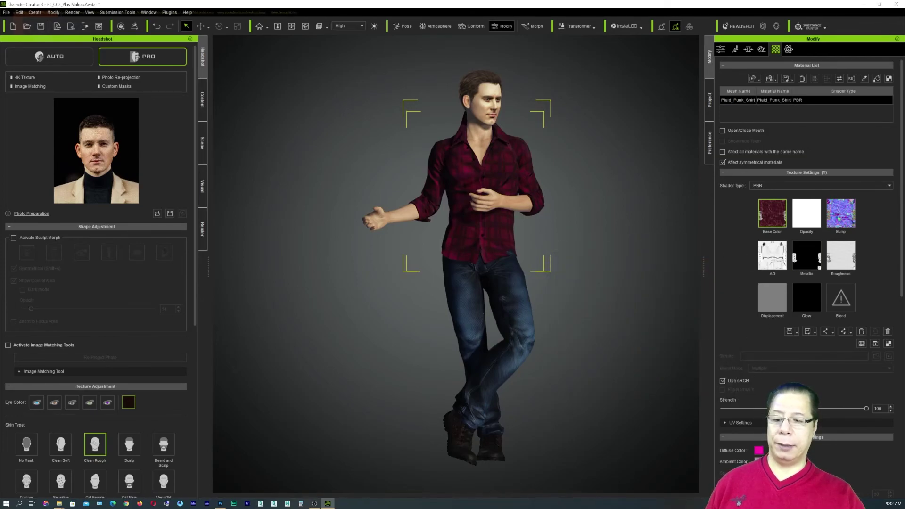
Step: Set the shirt's diffuse color to white, RGB 255, 255, 255, and switch to Photoshop
left_click(758, 451)
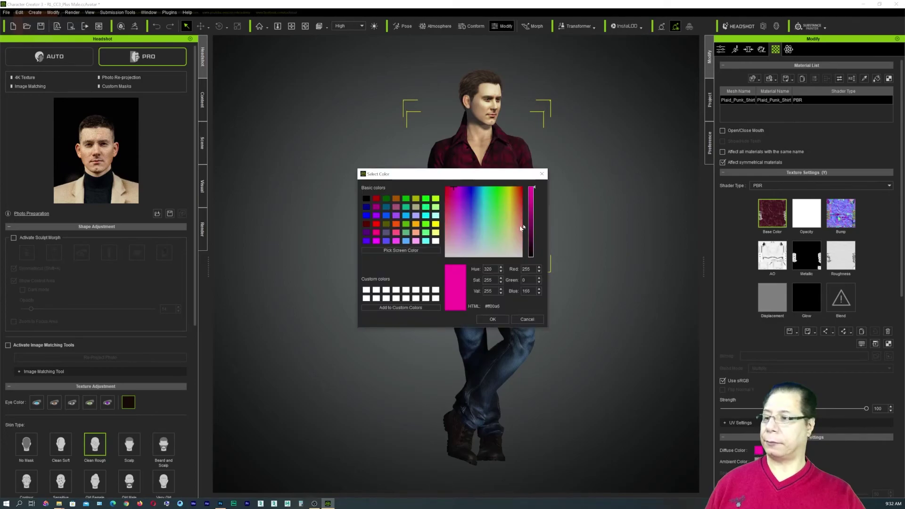
left_click_drag(494, 231, 529, 264)
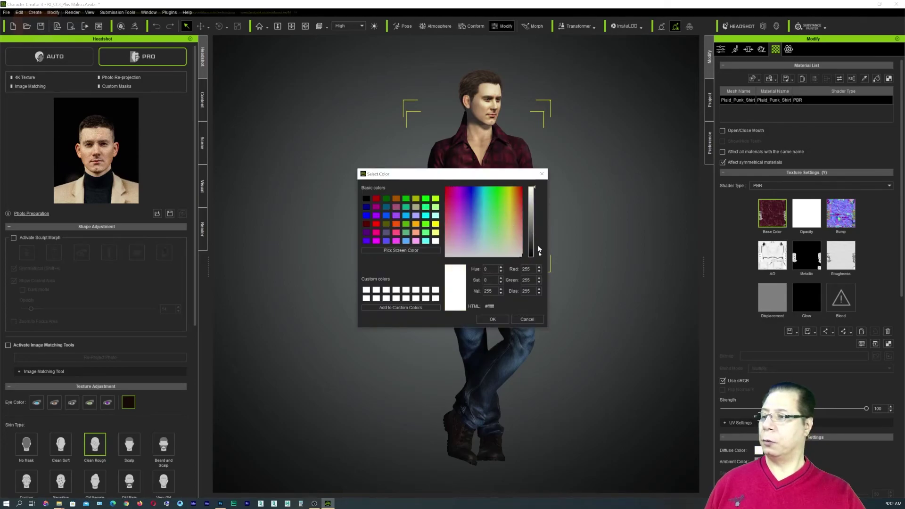
left_click(493, 319)
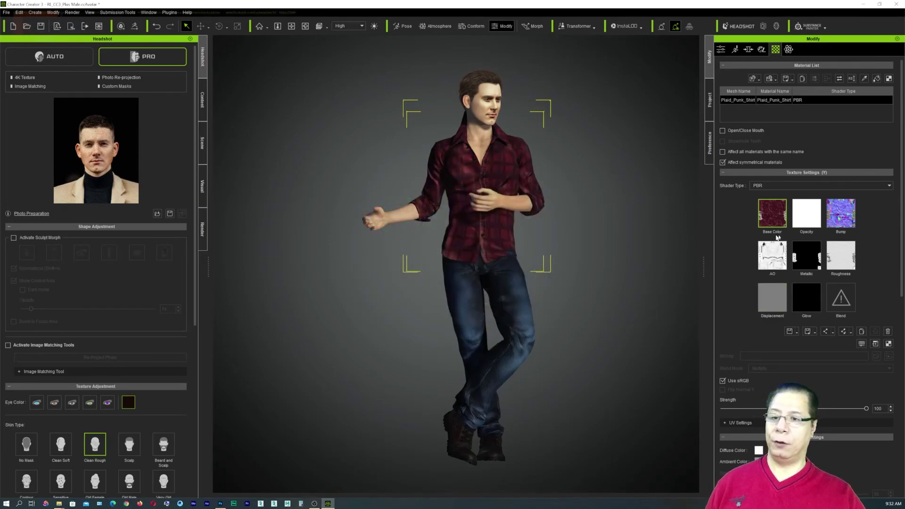
left_click(220, 504)
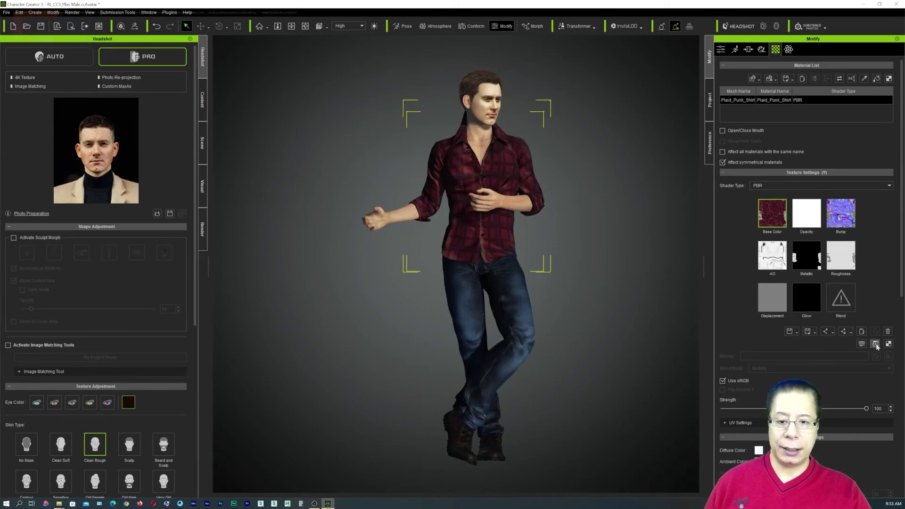
Step: Open the shirt's PhysX weight map editor to view its options, and close it
left_click(790, 50)
left_click(809, 89)
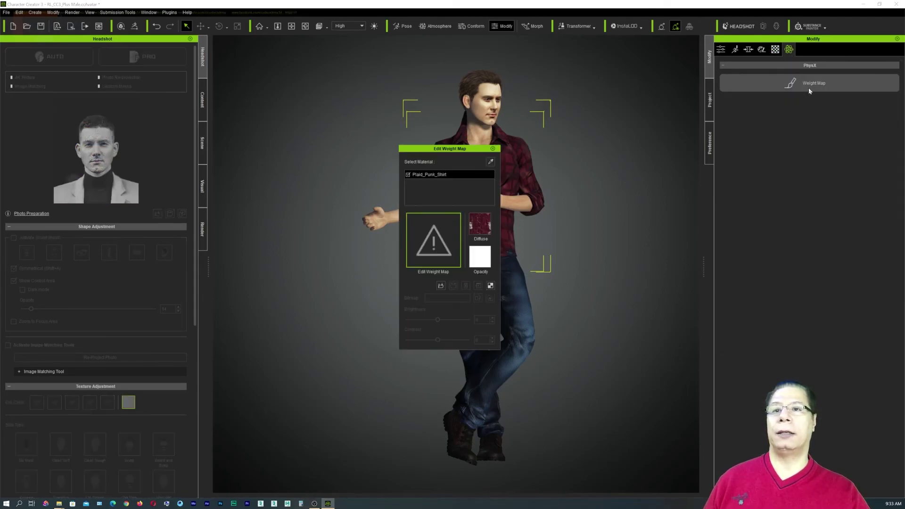
left_click(493, 149)
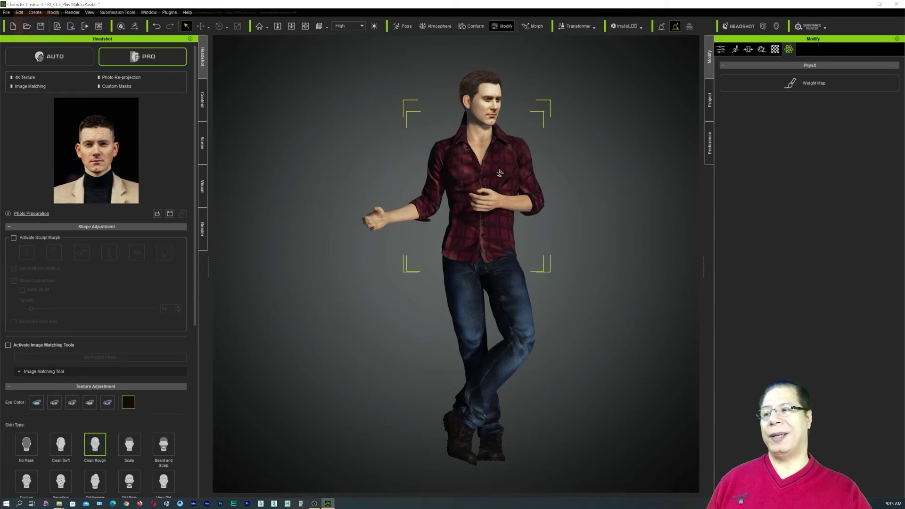
Step: Show the Skin appearance editor and open the 1_Skin Decal templates under Skin Details in the content library
left_click(761, 50)
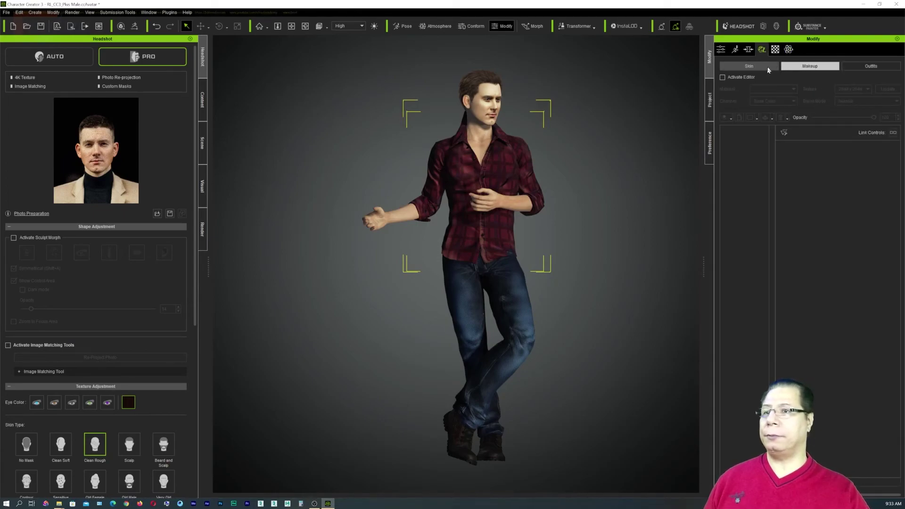
left_click(765, 68)
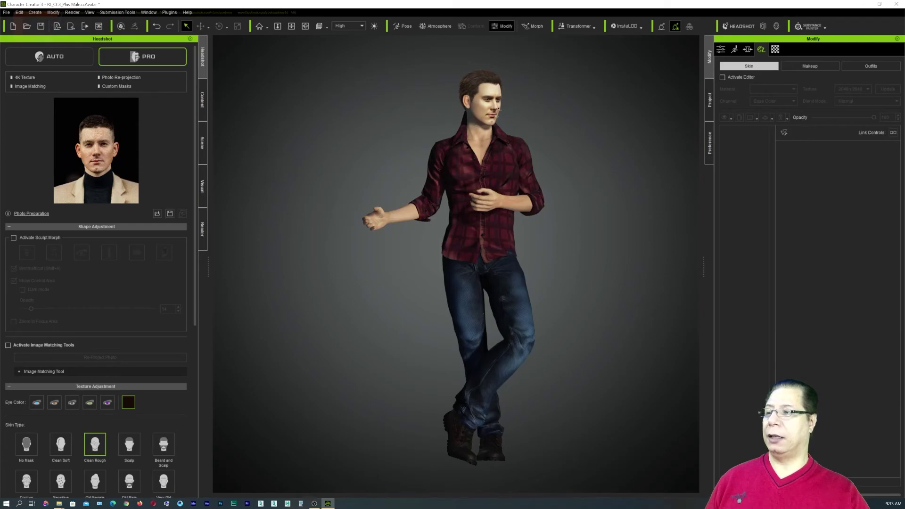
left_click(202, 100)
left_click(78, 59)
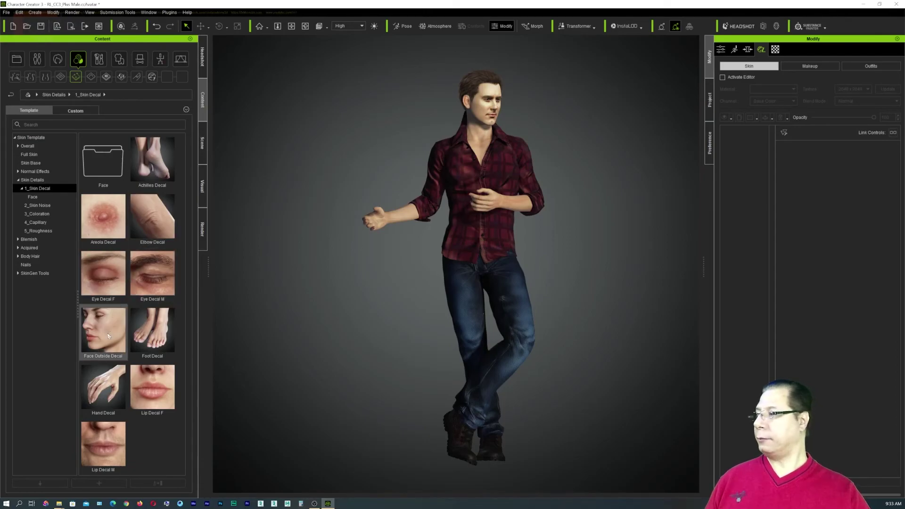
Step: Apply the Face Outside Decal skin template to the head, keeping the modified material settings
double_click(108, 336)
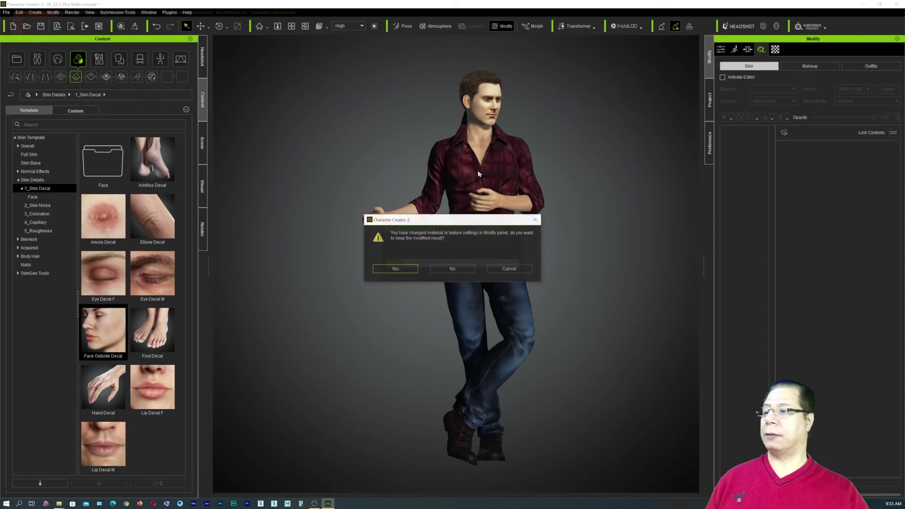
left_click(402, 270)
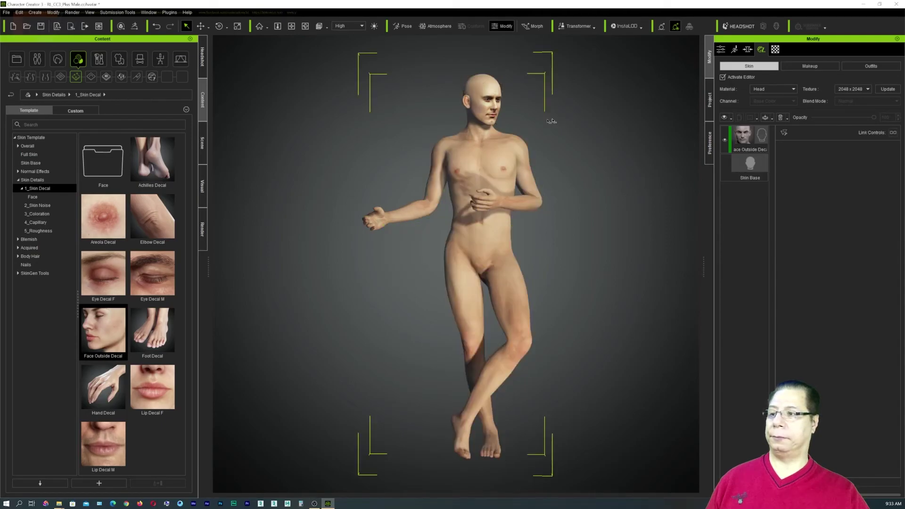
key("f")
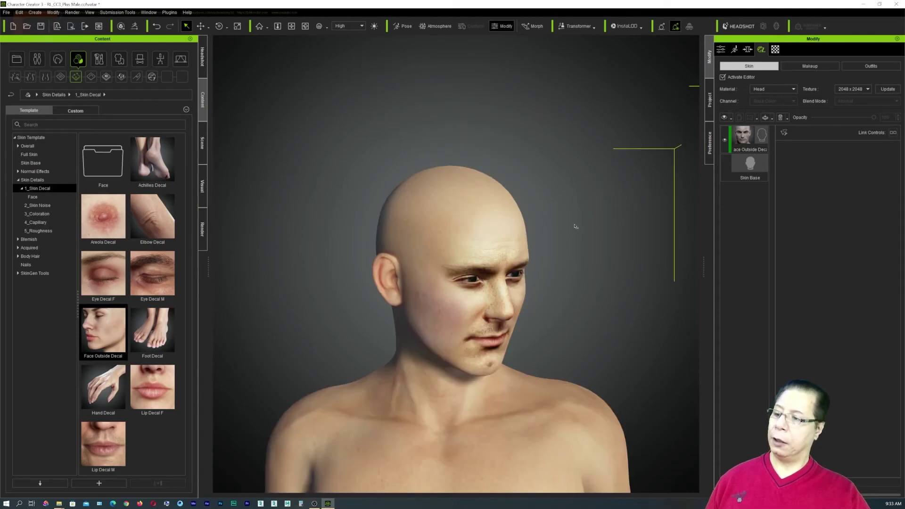
scroll(437, 353, "up", 10)
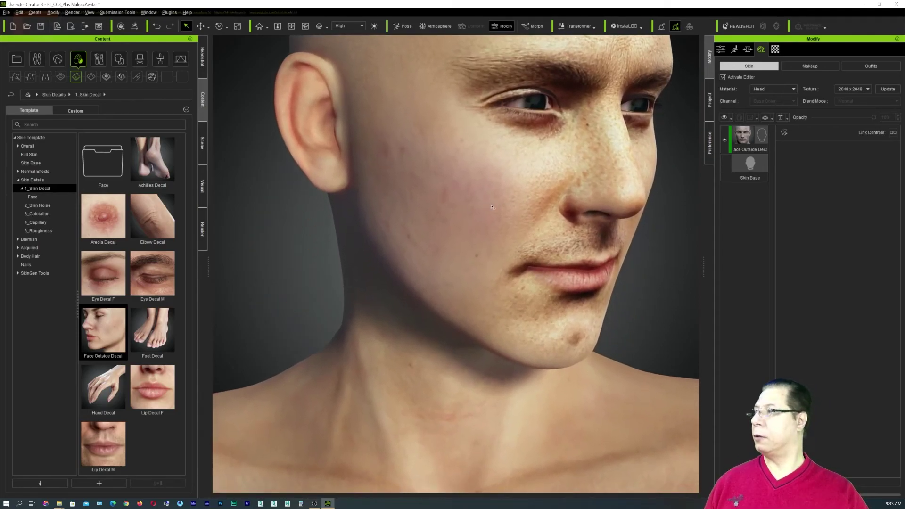
Step: Browse the Body Hair, Acquired and Blemish skin template categories, including the 2_Mole templates
left_click(91, 77)
left_click(120, 78)
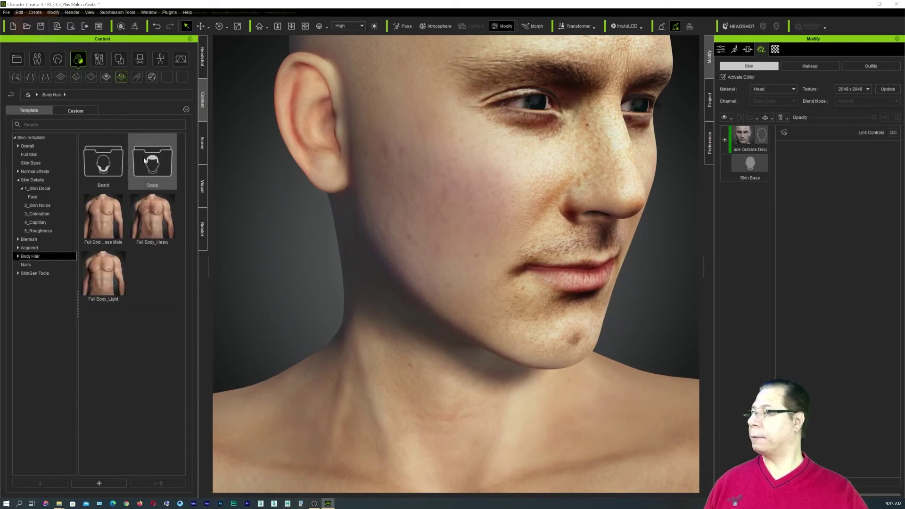
left_click(43, 246)
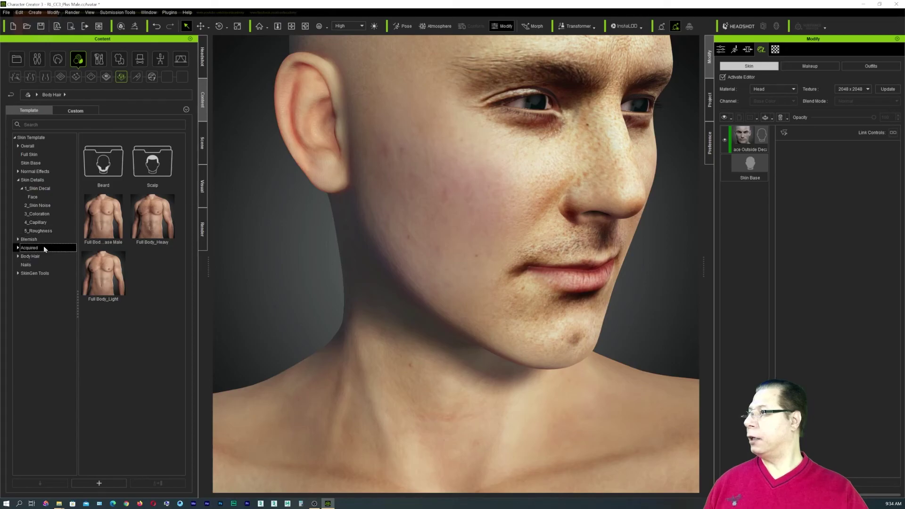
left_click(44, 253)
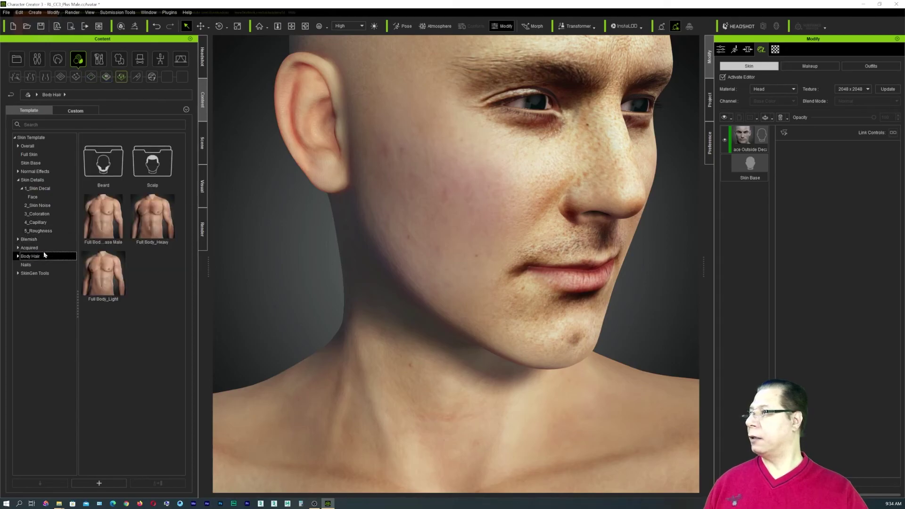
left_click(49, 240)
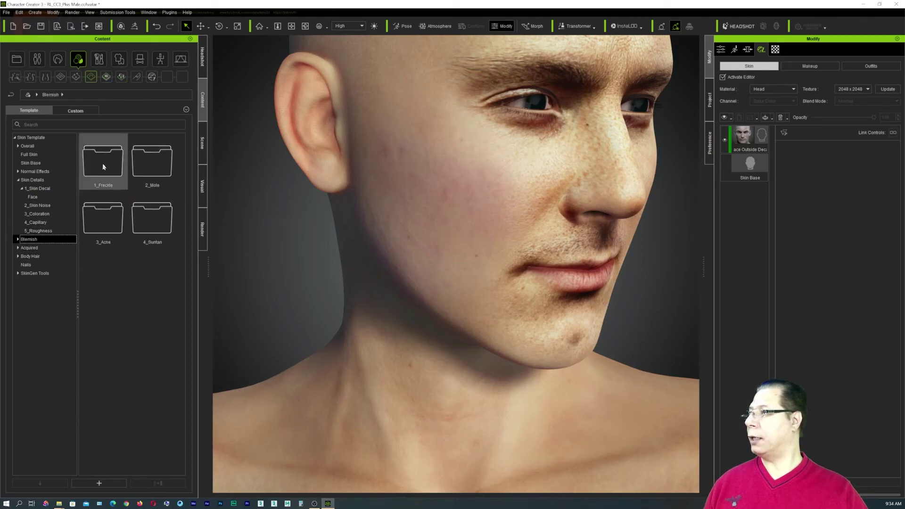
double_click(152, 163)
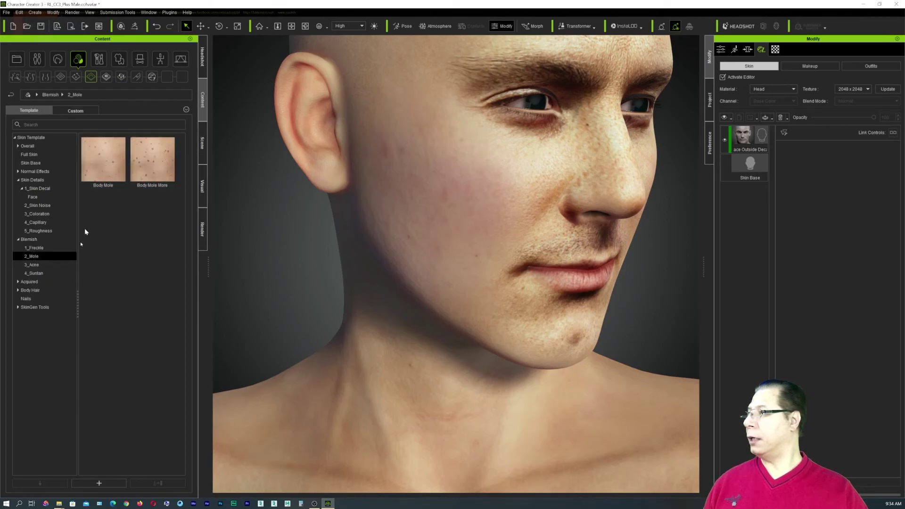
Step: Apply the Sunburn Face template from 4_Suntan and lower the Face Outside Decal layer's opacity to about 59
left_click(55, 264)
left_click(50, 273)
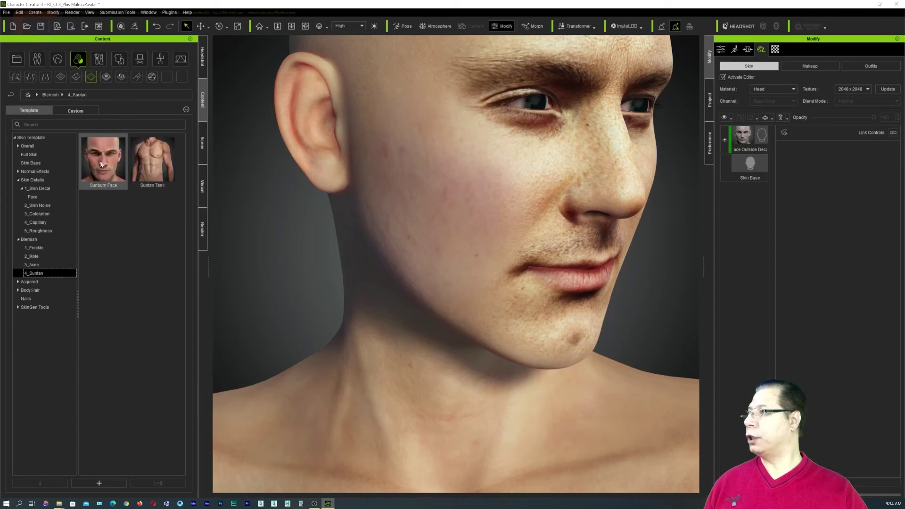
double_click(101, 164)
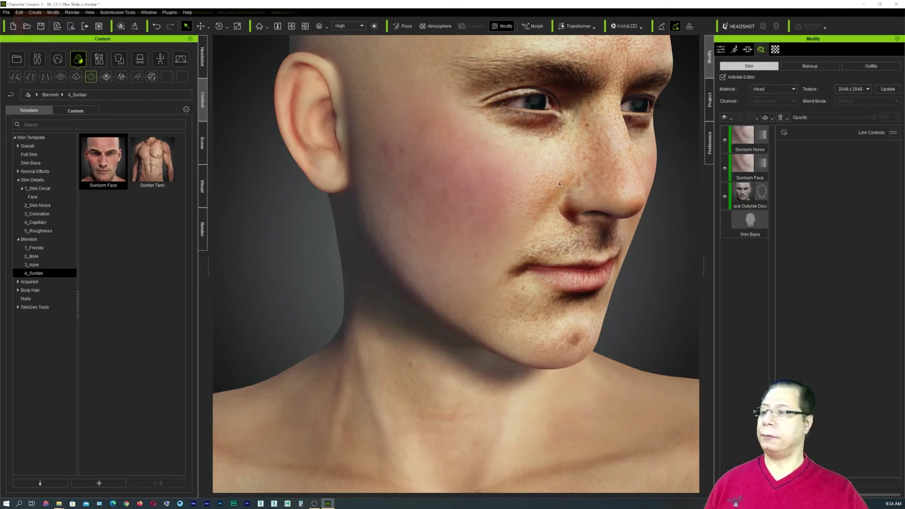
left_click(743, 194)
left_click_drag(873, 118, 855, 123)
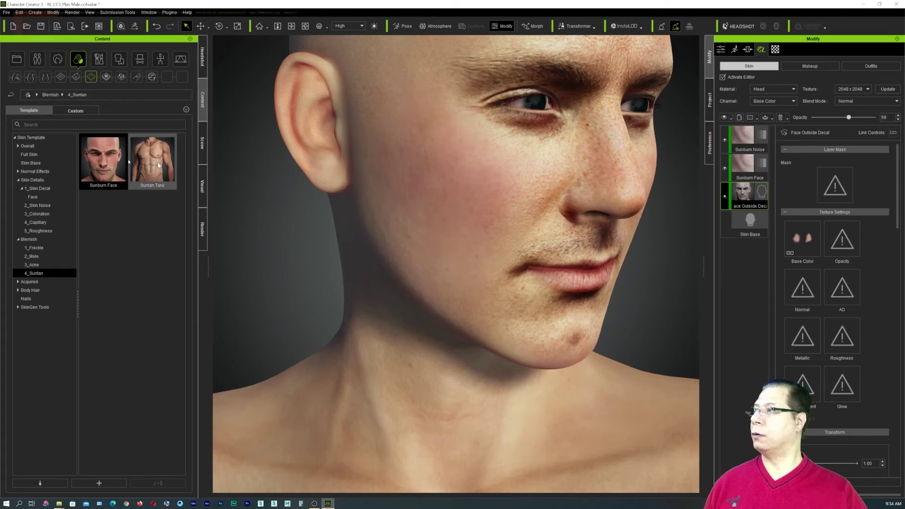
Step: Apply the Face Dirt template from the 1_Dirt folder of the Acquired skin templates
left_click(121, 77)
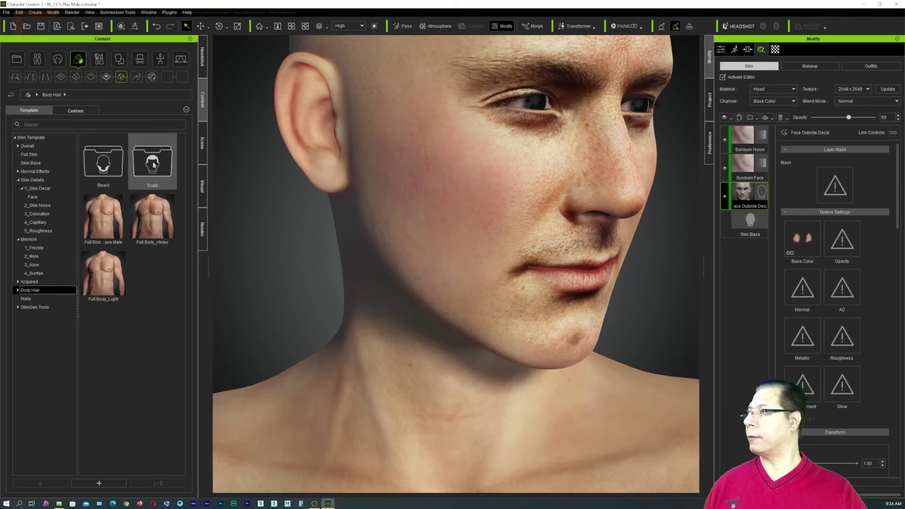
left_click(36, 299)
left_click(40, 290)
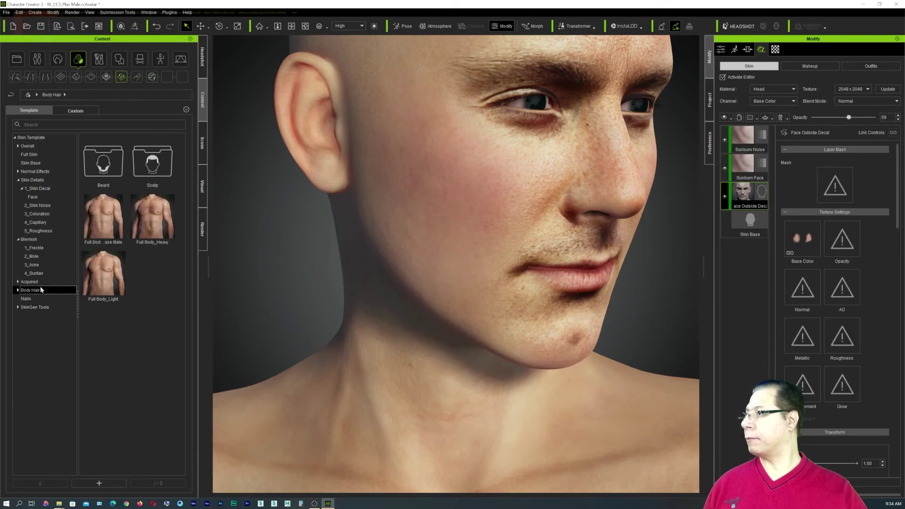
left_click(40, 282)
left_click(39, 290)
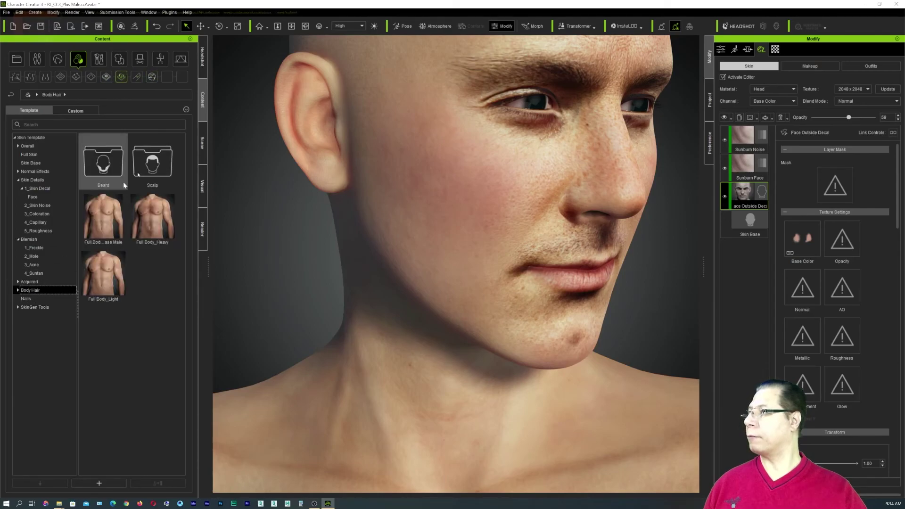
left_click(46, 281)
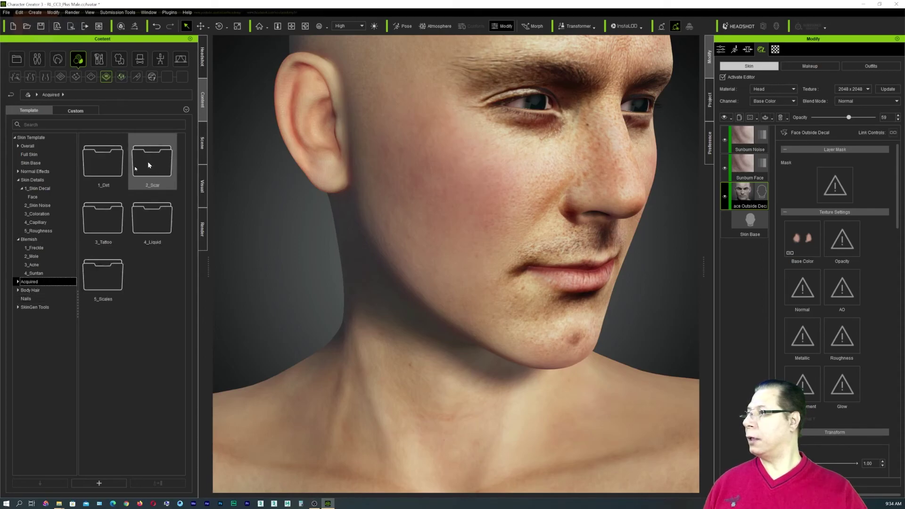
double_click(110, 172)
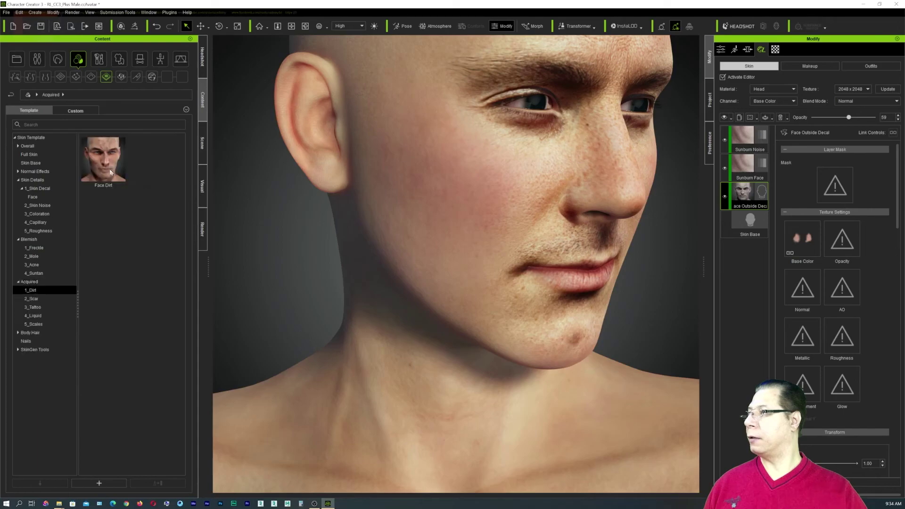
double_click(100, 164)
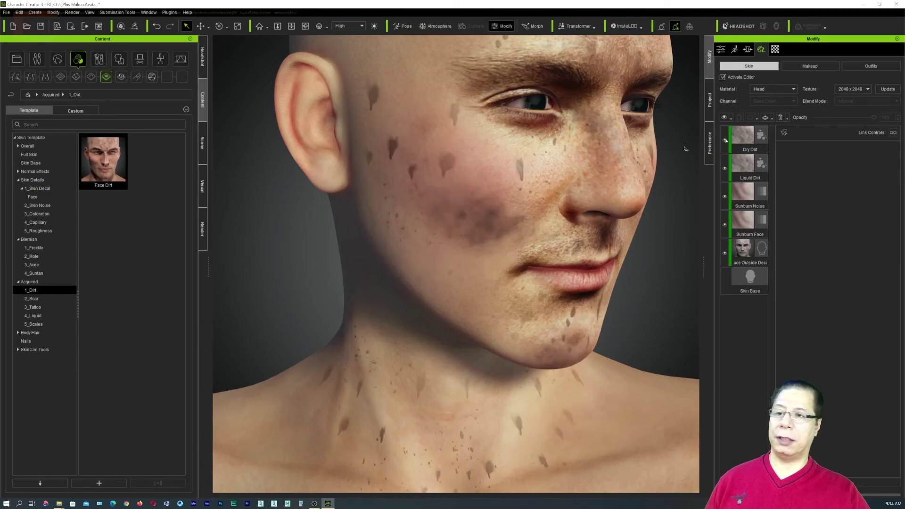
Step: Set the opacity of the Liquid Dirt and Dry Dirt layers to 0 and deactivate the skin editor
left_click(747, 162)
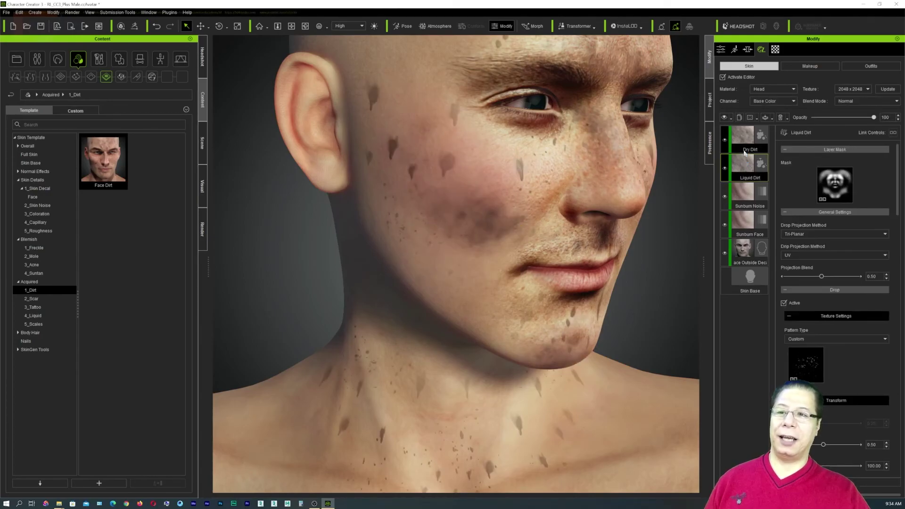
left_click_drag(874, 118, 803, 119)
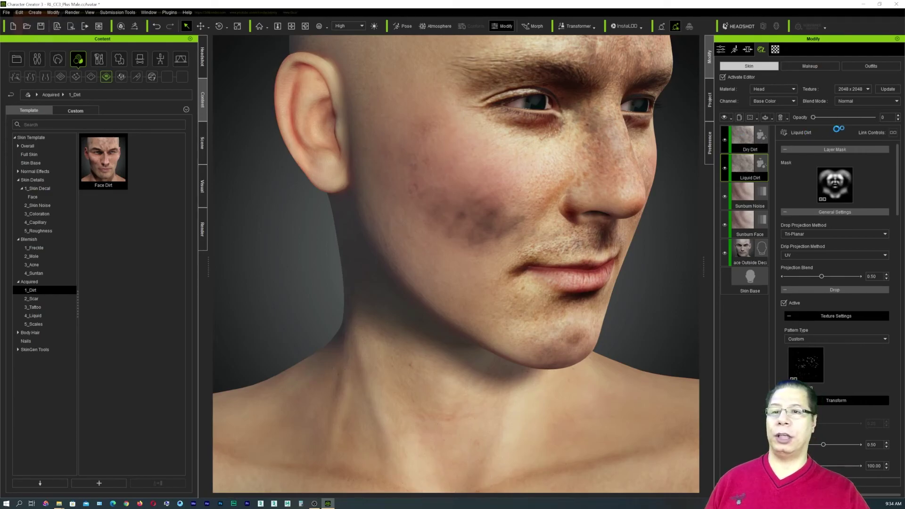
left_click_drag(861, 117, 768, 123)
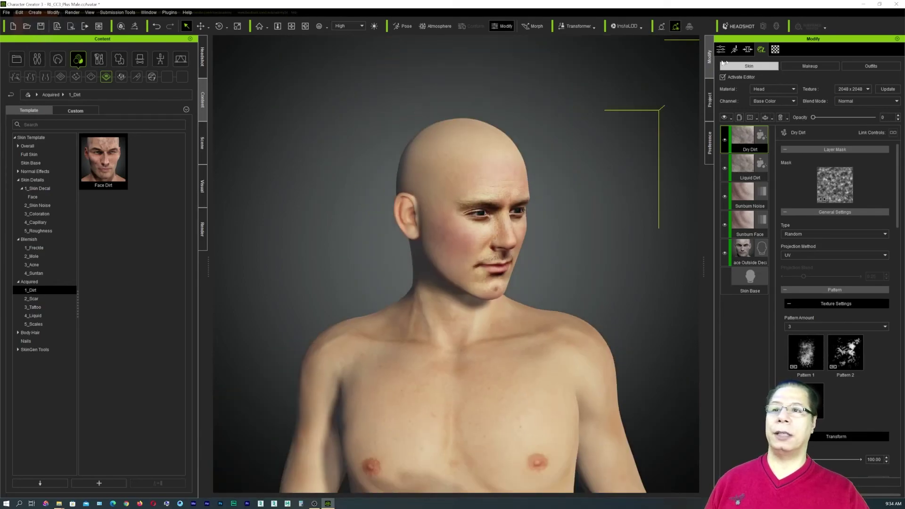
left_click(722, 78)
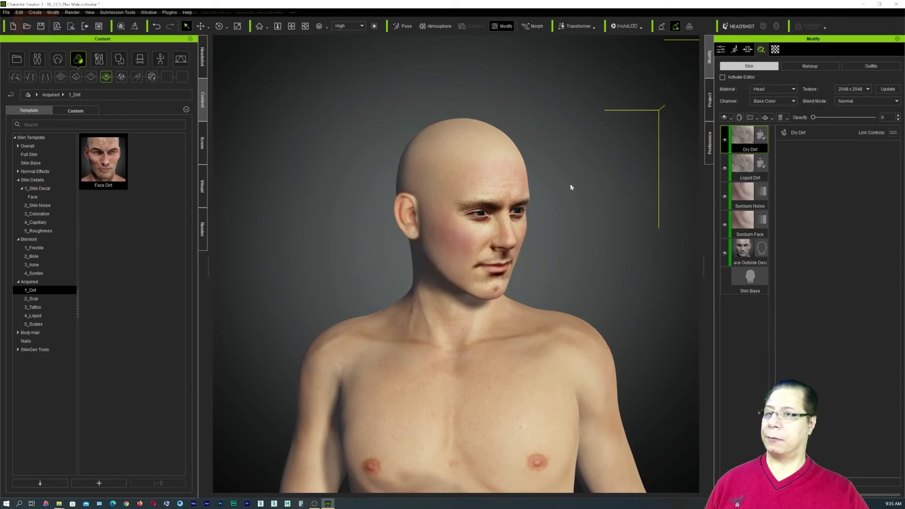
right_click_drag(587, 233, 567, 258)
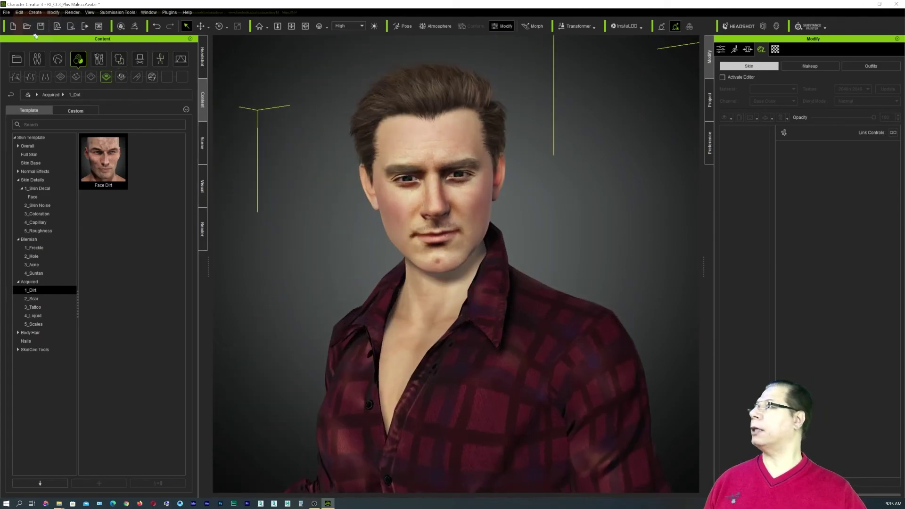
Step: Open the FBX (Clothed Character) export settings and choose Maya as the target tool preset
left_click(6, 12)
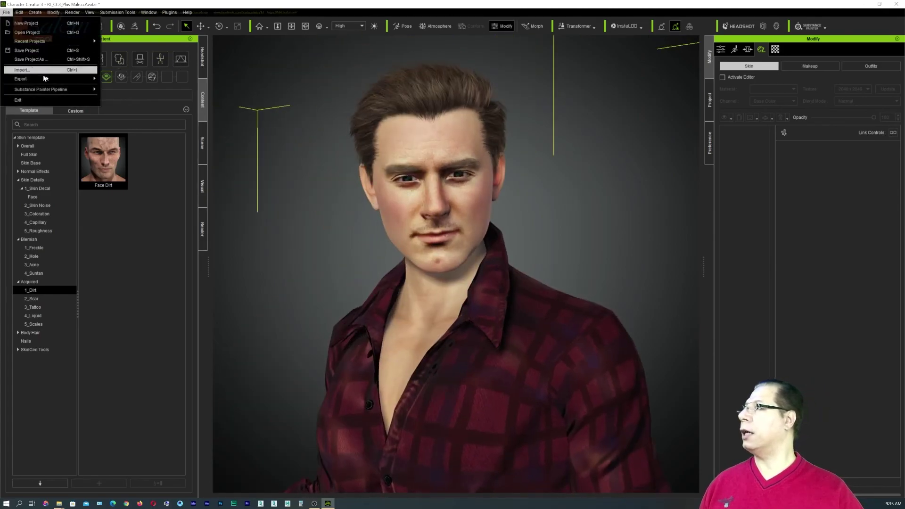
mouse_move(44, 79)
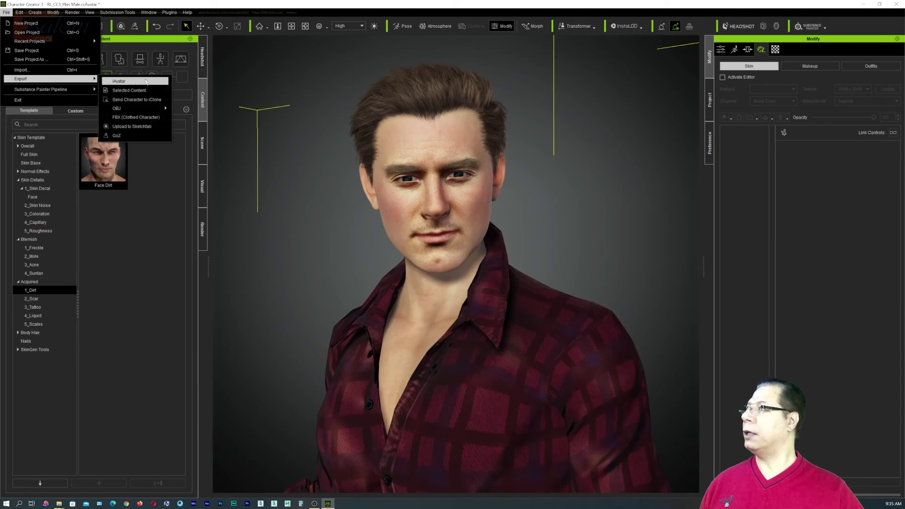
mouse_move(152, 110)
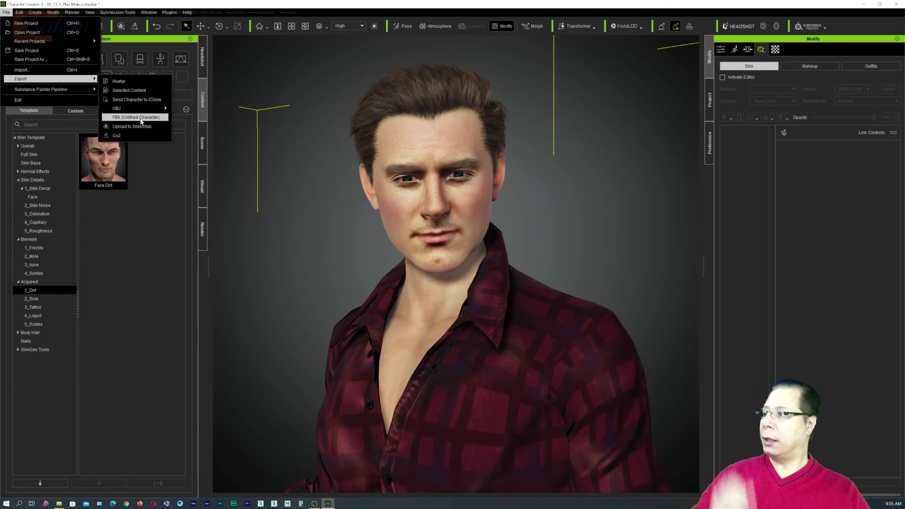
left_click(192, 138)
left_click_drag(509, 105, 705, 58)
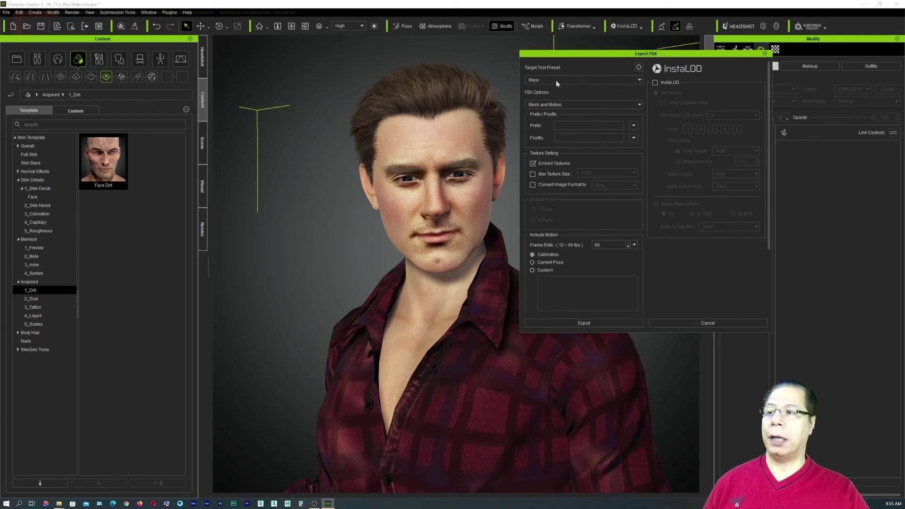
left_click(633, 80)
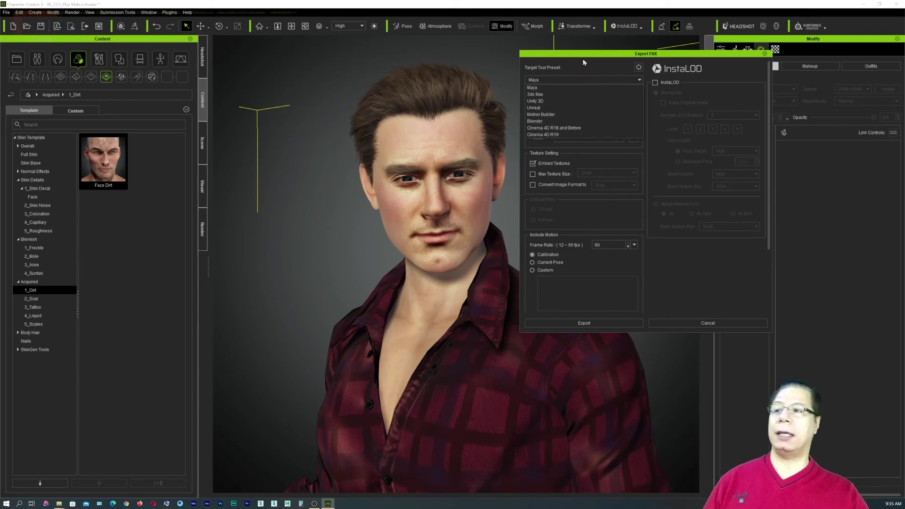
left_click(545, 88)
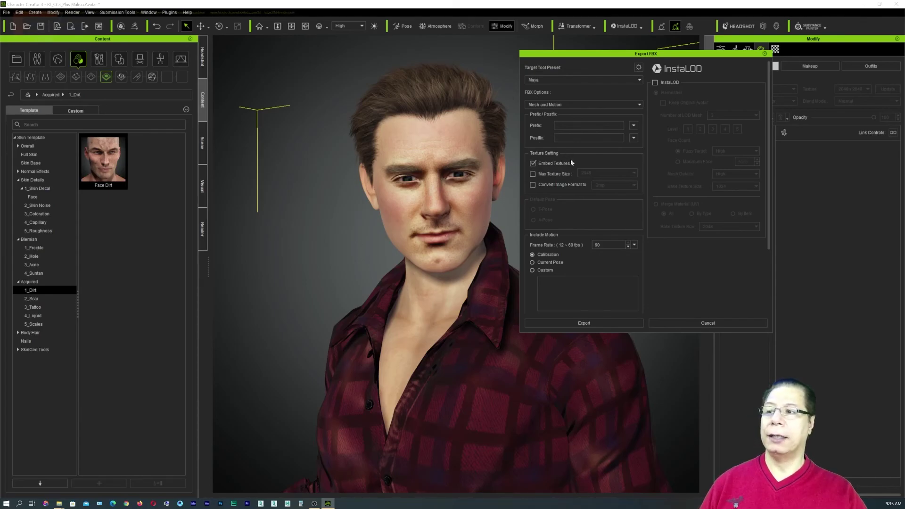
Step: Try the 2048 maximum texture size and the image format conversion for the FBX export, and disable both again
left_click(547, 174)
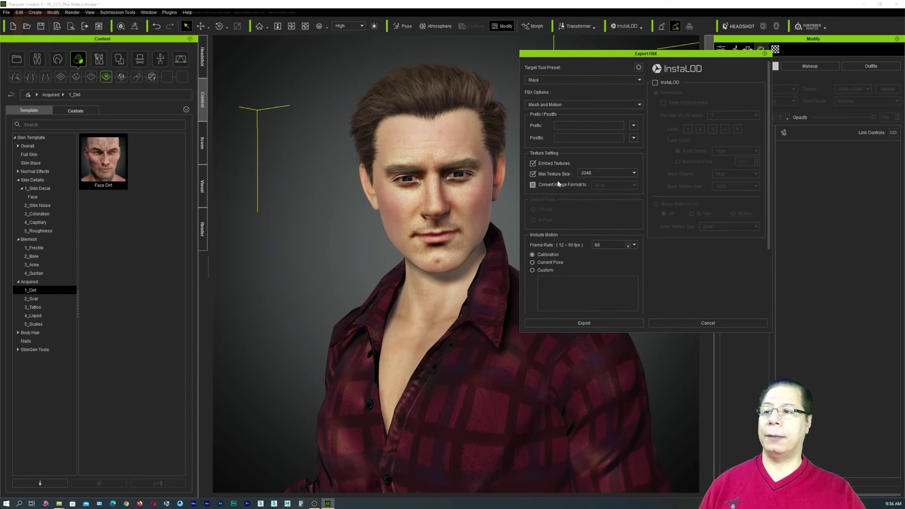
left_click(562, 185)
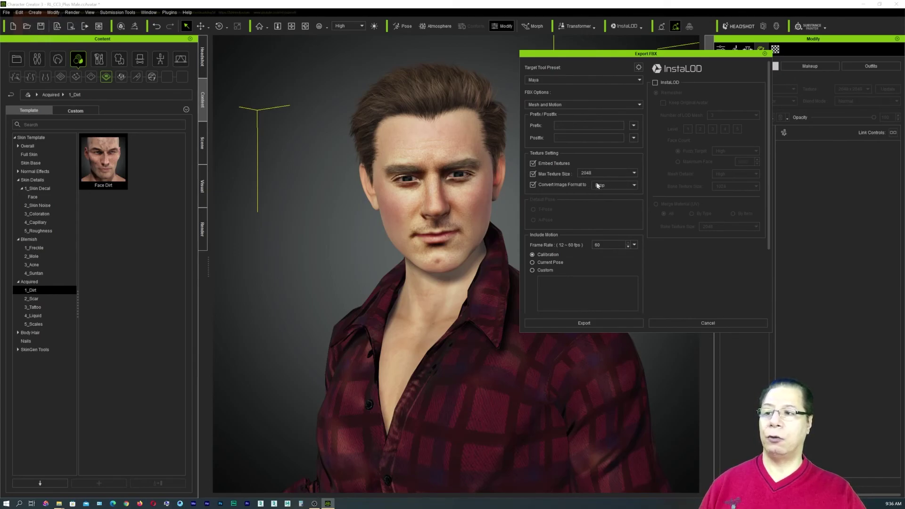
left_click(532, 185)
left_click(551, 174)
left_click_drag(616, 54, 700, 80)
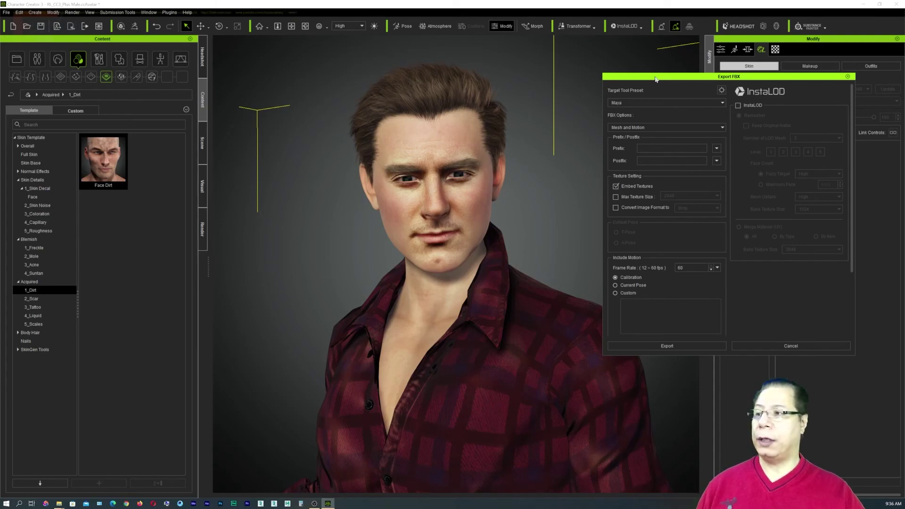
left_click_drag(681, 78, 714, 81)
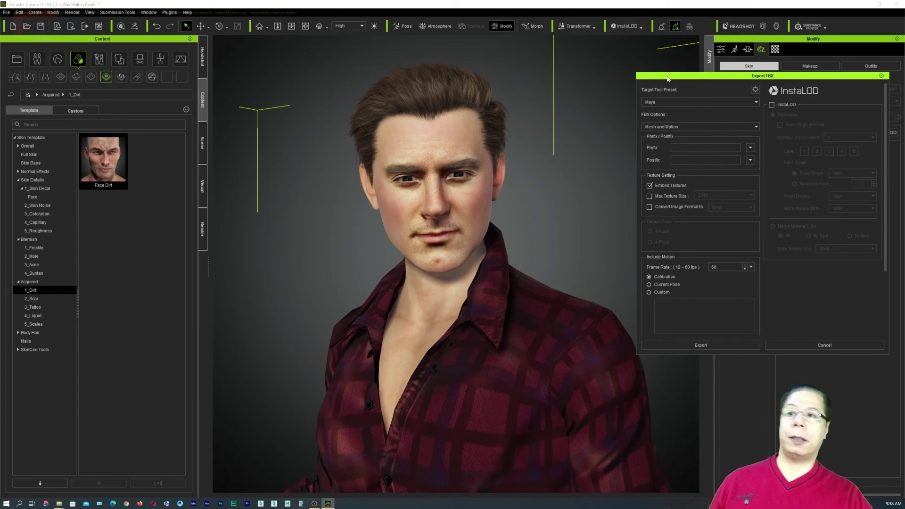
left_click_drag(668, 79, 666, 79)
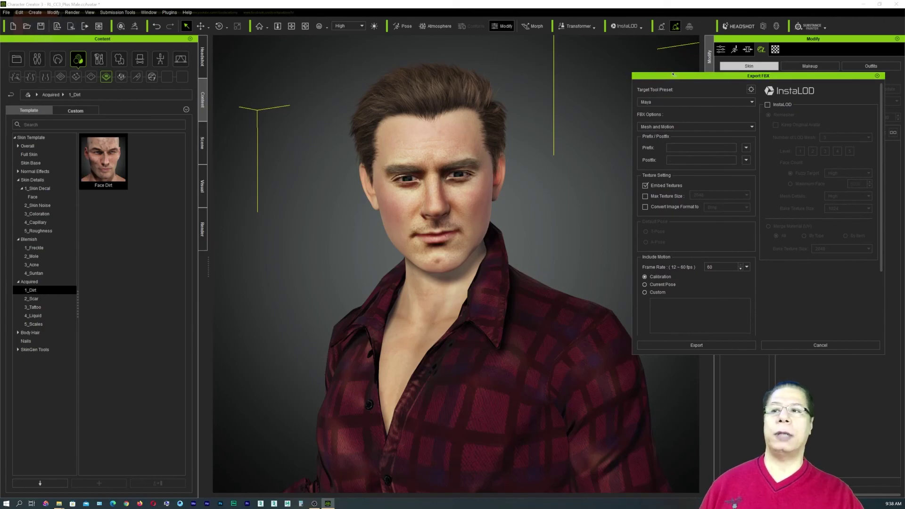
left_click_drag(675, 77, 670, 79)
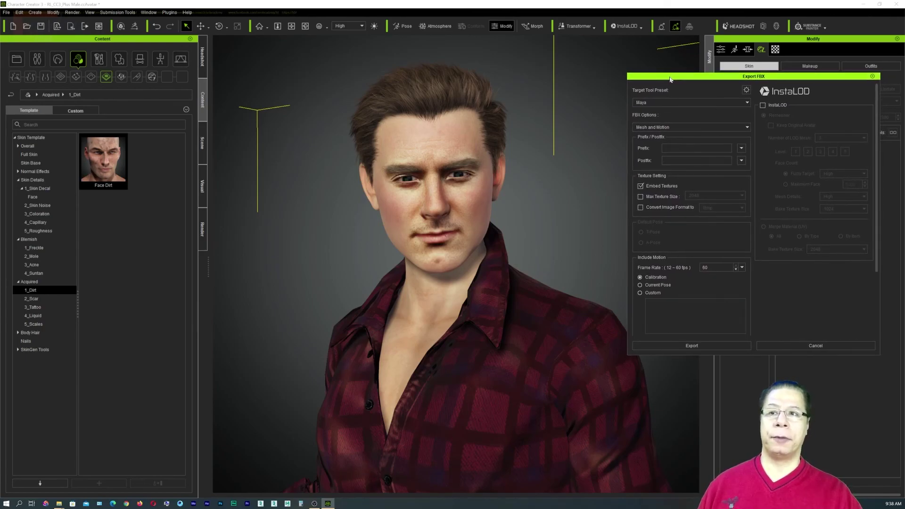